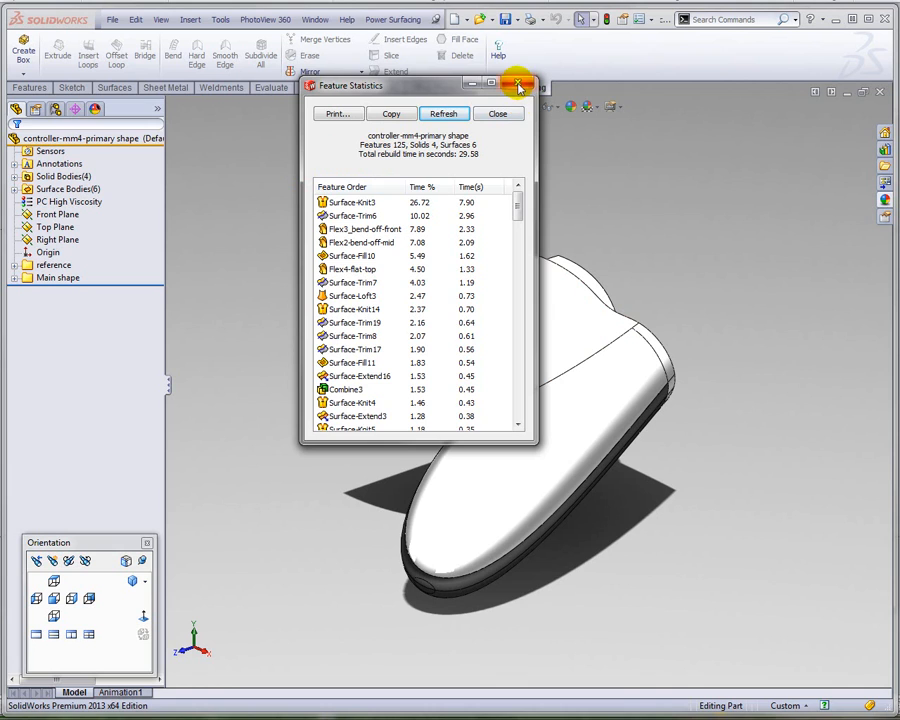
Close the feature statistics, then examine the finished controller shape and the reference surfaces and planes of the starting part
left_click(519, 86)
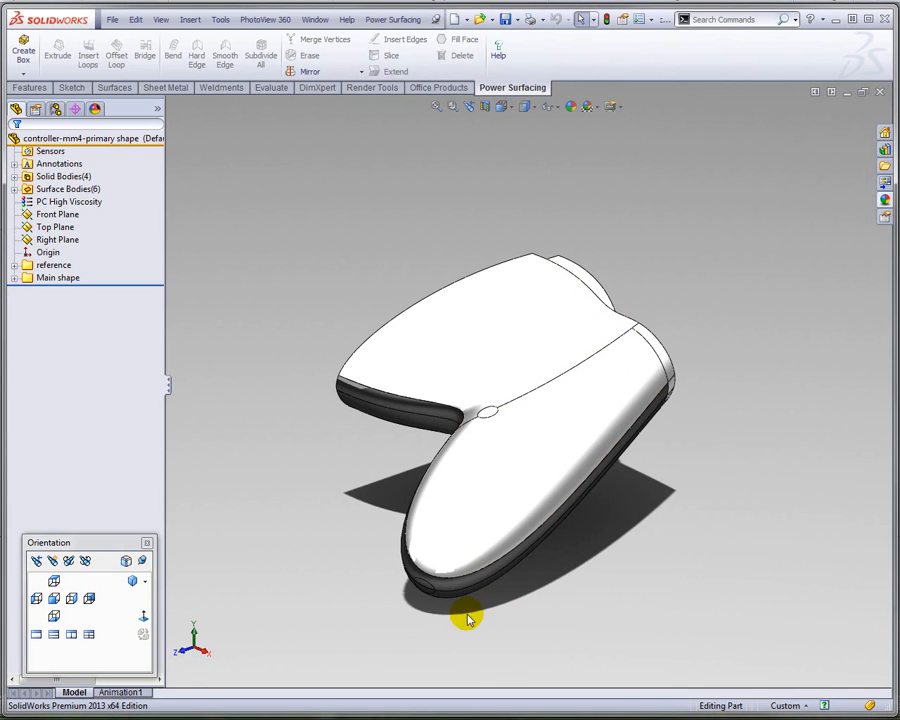
mouse_move(364, 585)
middle_mouse_down()
mouse_move(370, 538)
mouse_move(424, 506)
mouse_move(518, 488)
mouse_move(454, 444)
mouse_move(364, 338)
mouse_move(381, 364)
mouse_move(542, 454)
mouse_move(522, 528)
mouse_move(421, 569)
mouse_move(382, 655)
mouse_move(510, 687)
mouse_move(438, 645)
mouse_move(417, 665)
mouse_move(436, 673)
mouse_move(458, 655)
mouse_move(436, 674)
mouse_move(382, 615)
mouse_move(382, 566)
mouse_move(380, 575)
middle_mouse_up()
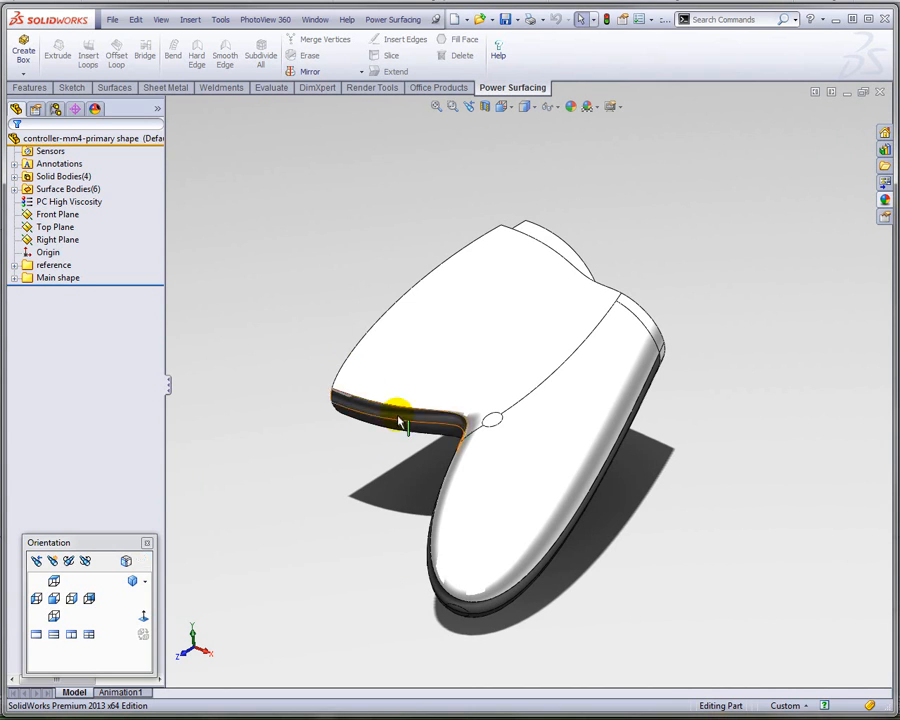
middle_click_drag(396, 536, 388, 532)
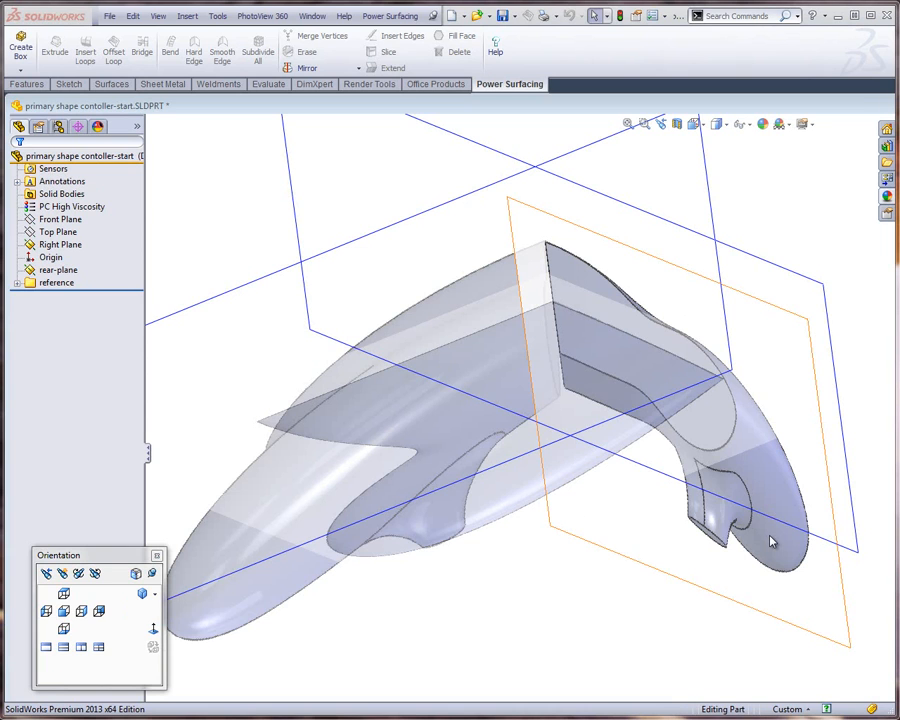
left_click_drag(773, 538, 378, 288)
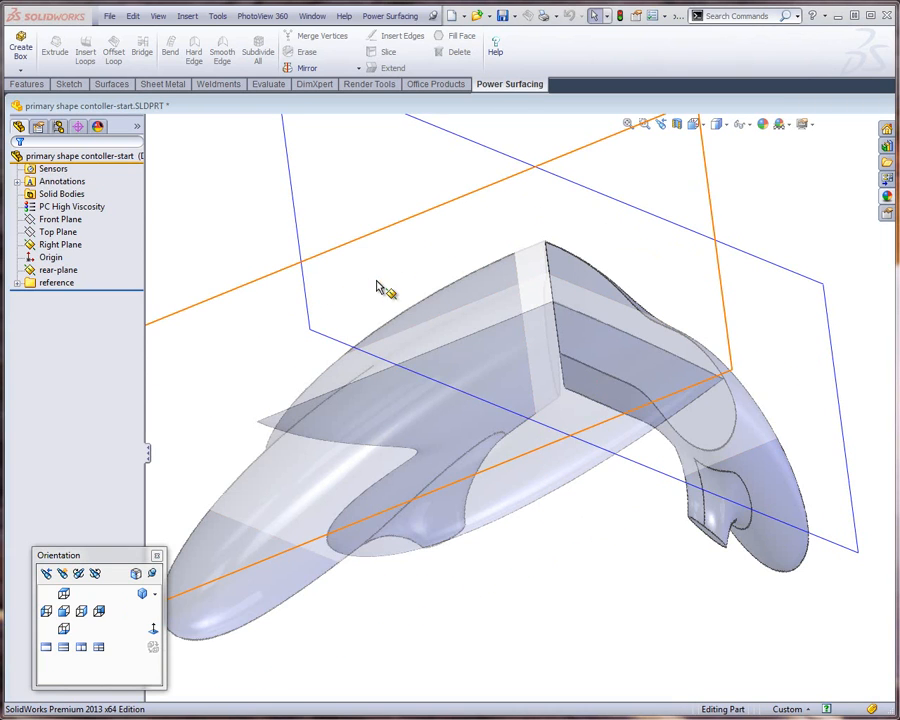
middle_click_drag(378, 288, 472, 376)
scroll(519, 484, "down", 3)
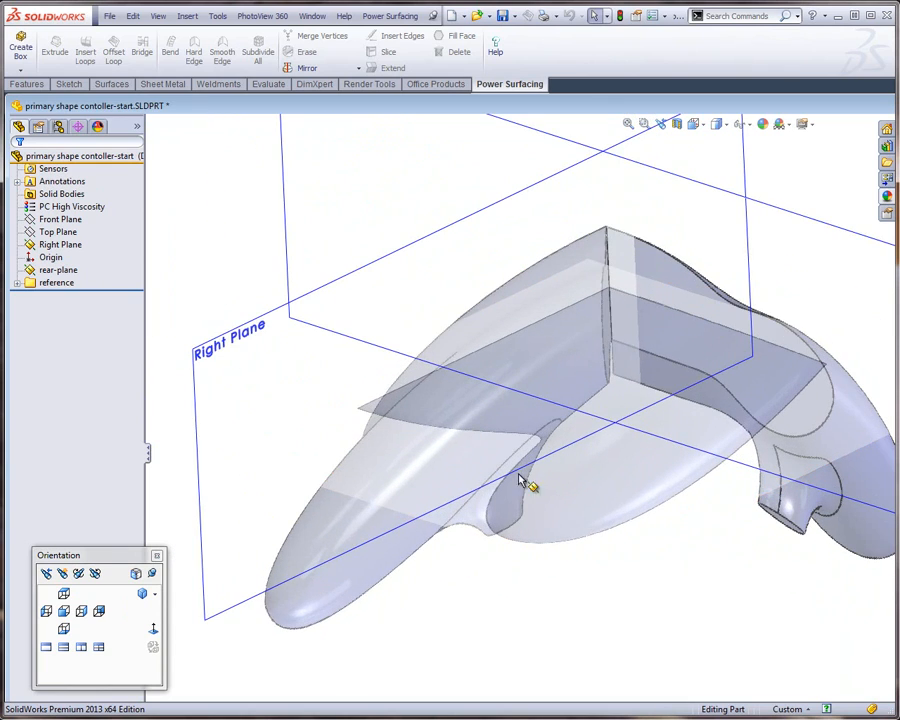
scroll(519, 484, "up", 3)
middle_click_drag(585, 488, 530, 382)
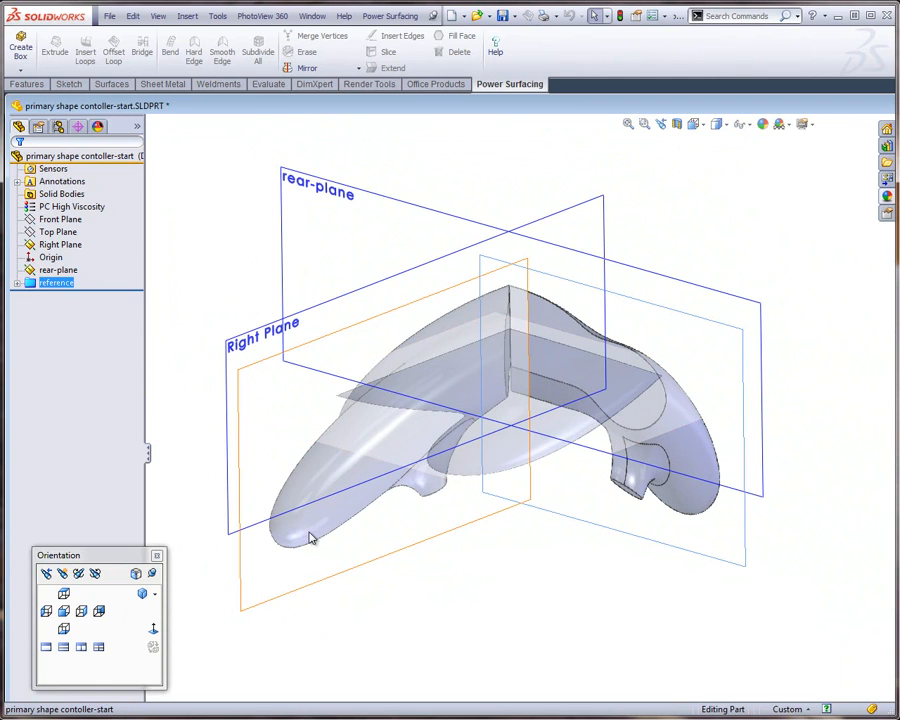
mouse_move(535, 461)
middle_mouse_down()
mouse_move(561, 418)
mouse_move(518, 461)
mouse_move(559, 471)
mouse_move(536, 476)
middle_mouse_up()
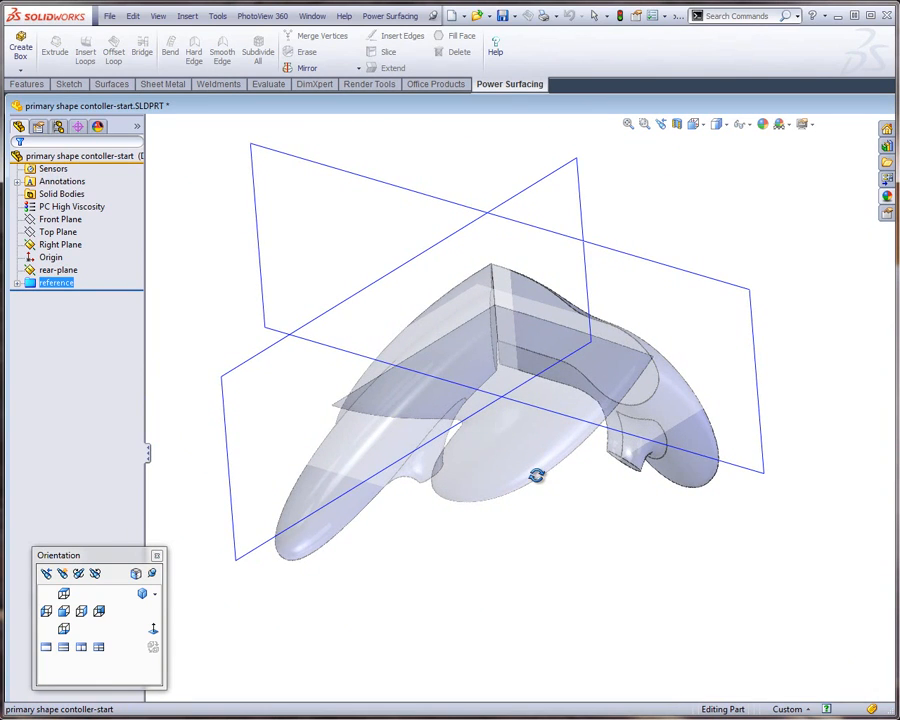
Sketch a closed four-line profile on rear-plane around the controller's rear outline, with one side on the Right Plane and an upper edge about 2.48 in long
right_click(446, 204)
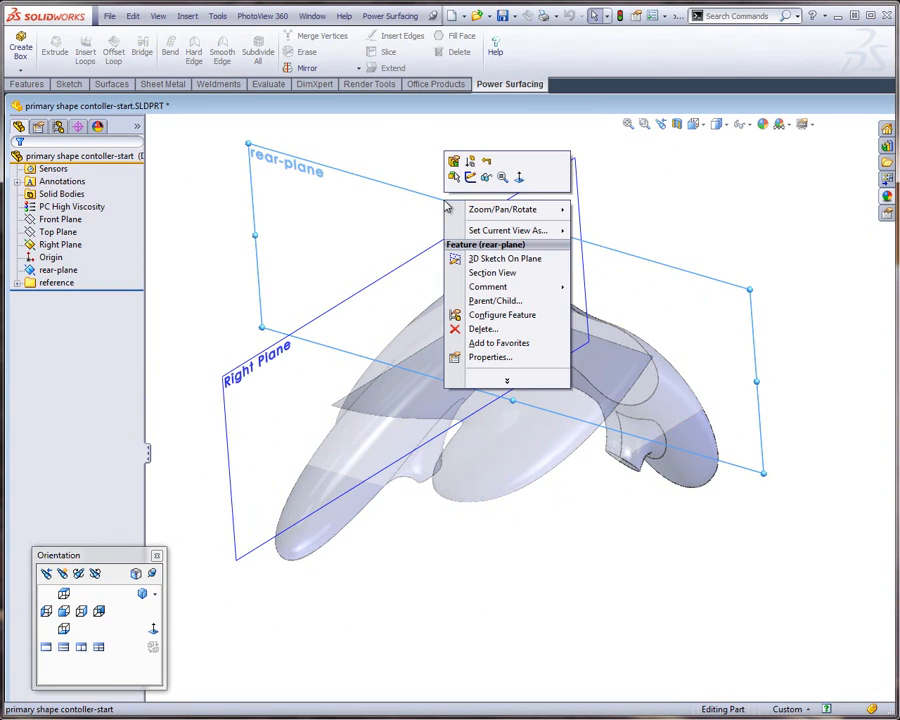
left_click(470, 177)
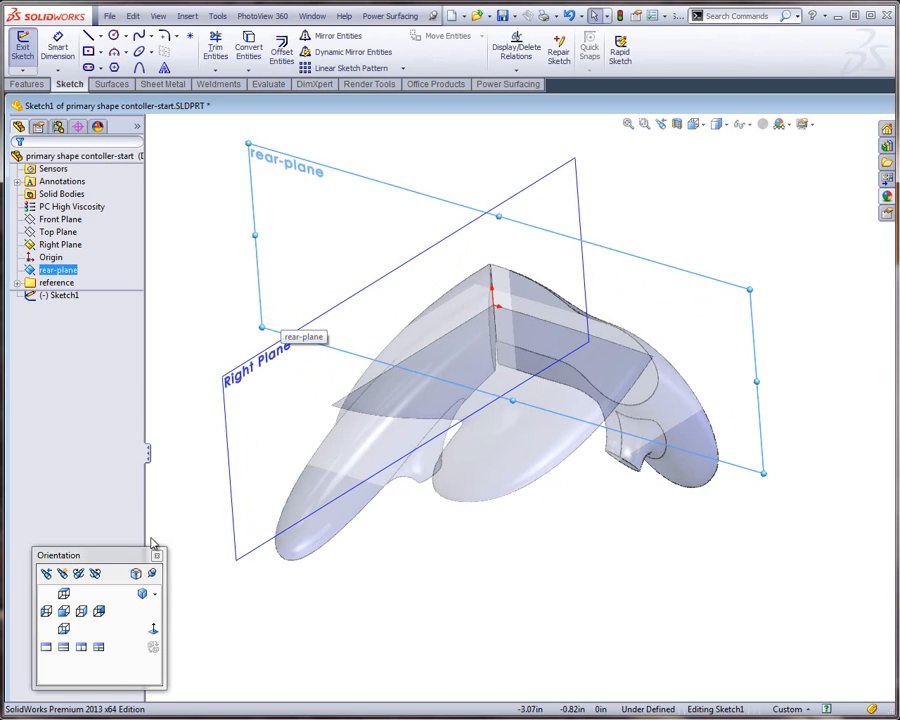
left_click(153, 629)
scroll(414, 431, "up", 5)
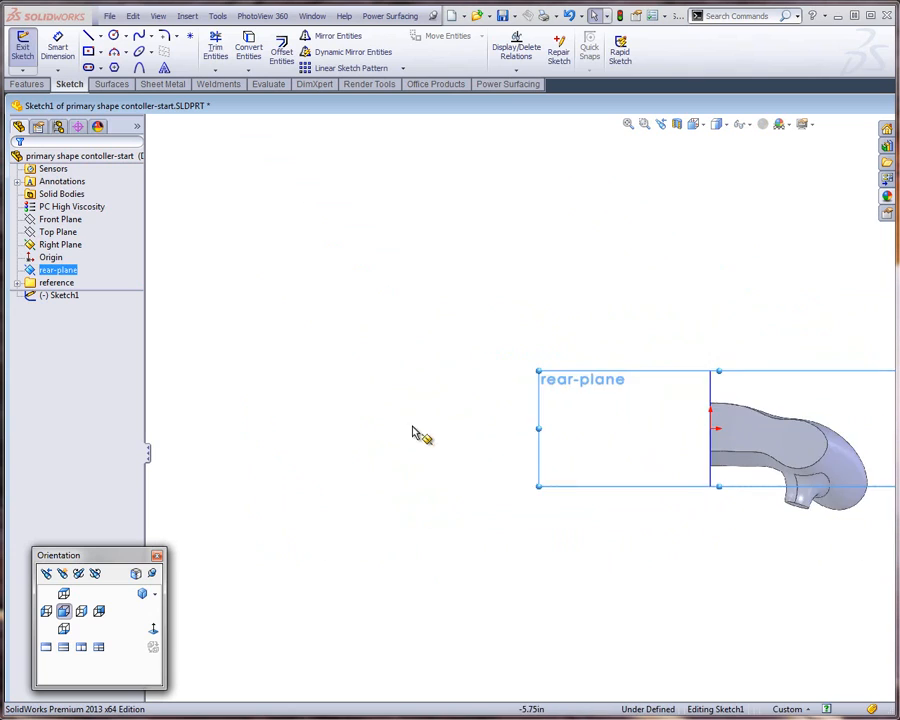
scroll(842, 448, "down", 5)
scroll(775, 441, "down", 3)
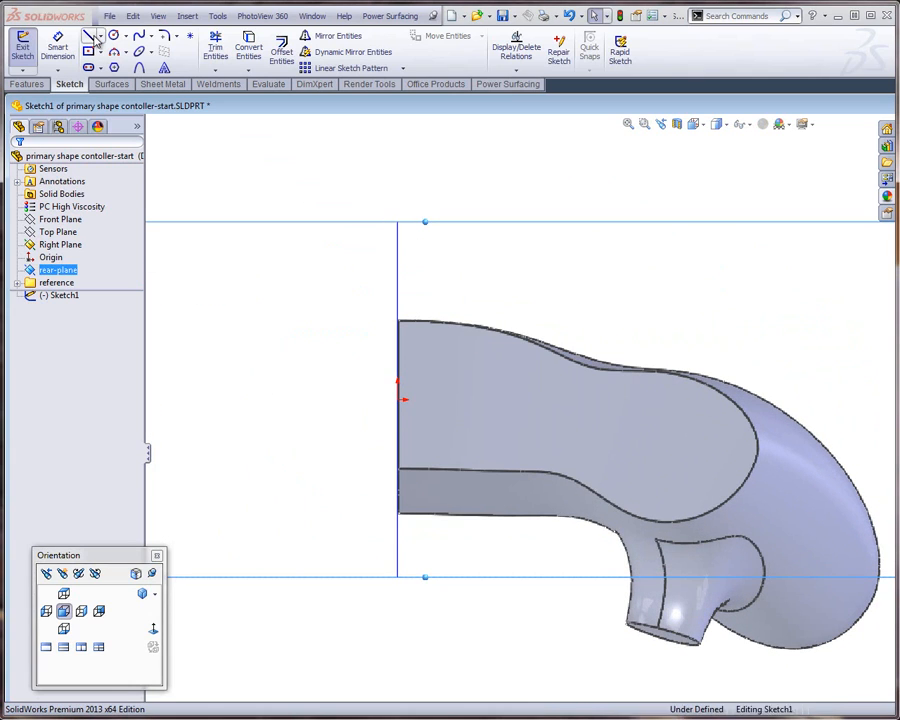
left_click(88, 35)
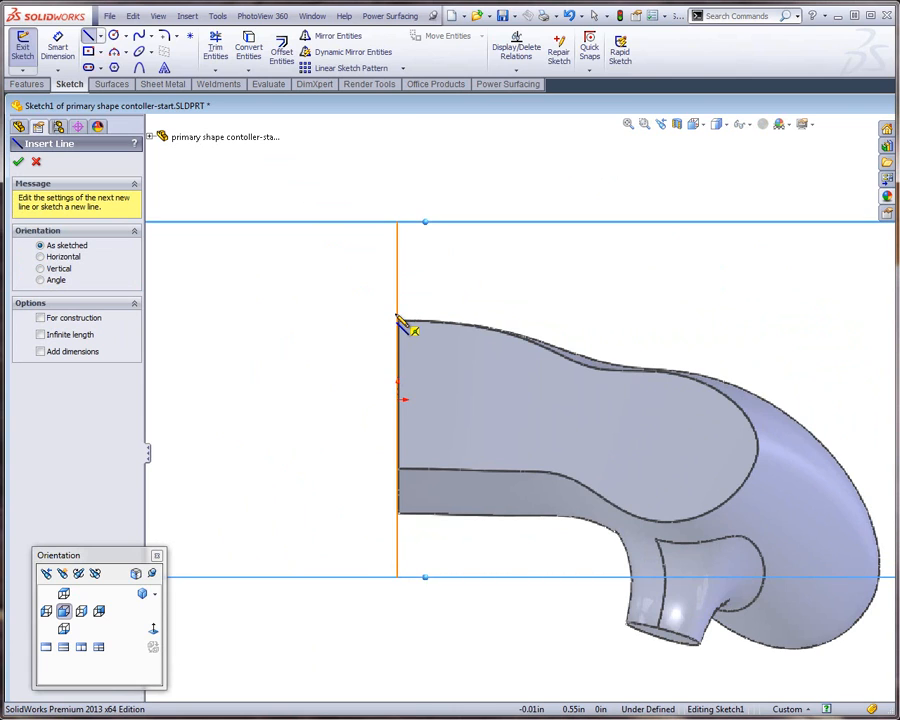
left_click(398, 320)
left_click(398, 518)
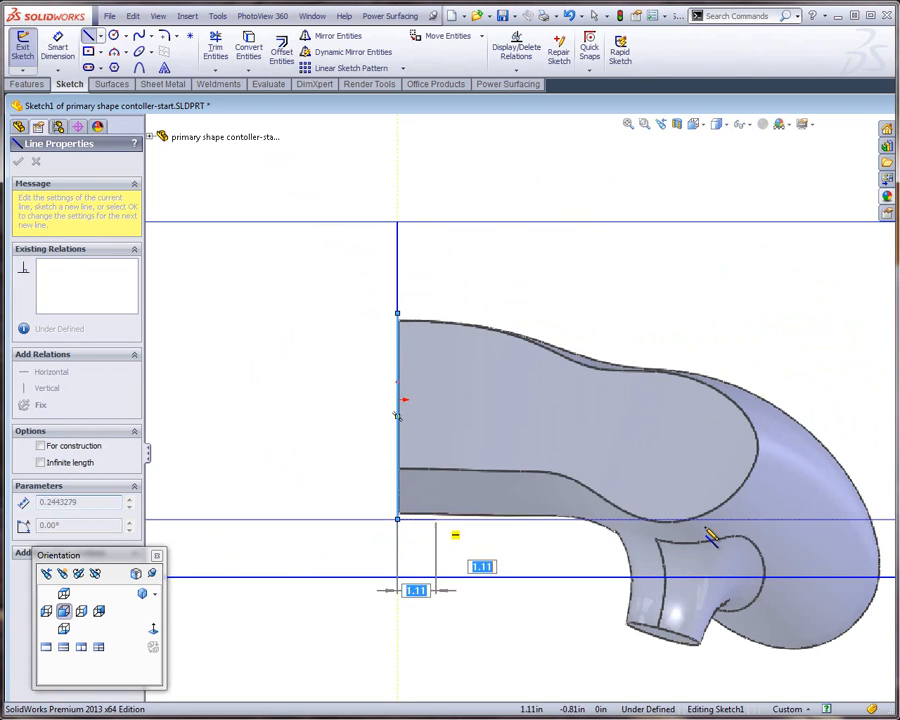
left_click(735, 521)
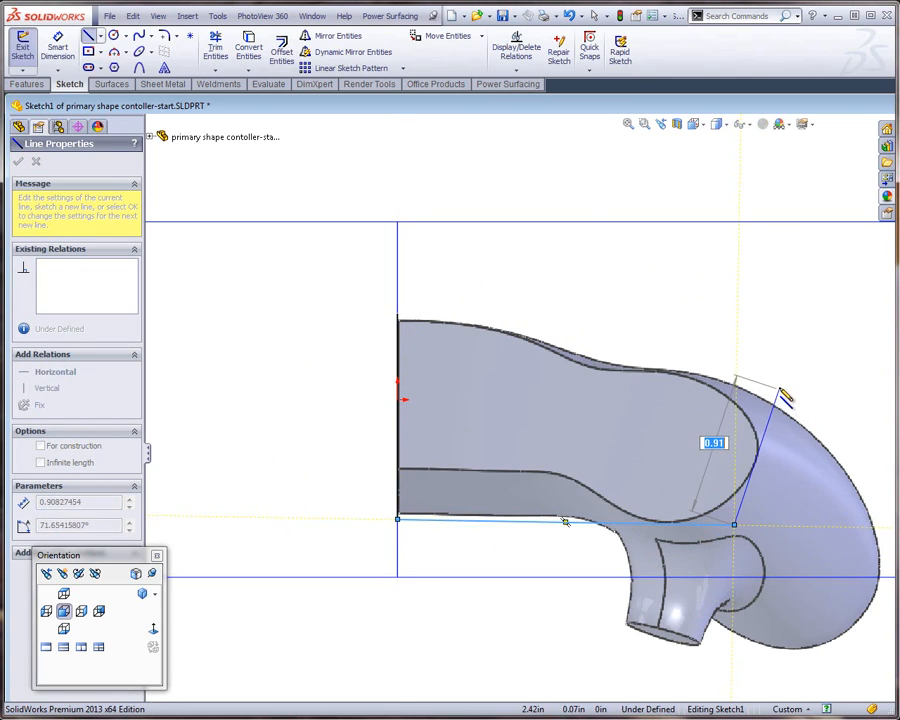
left_click(783, 373)
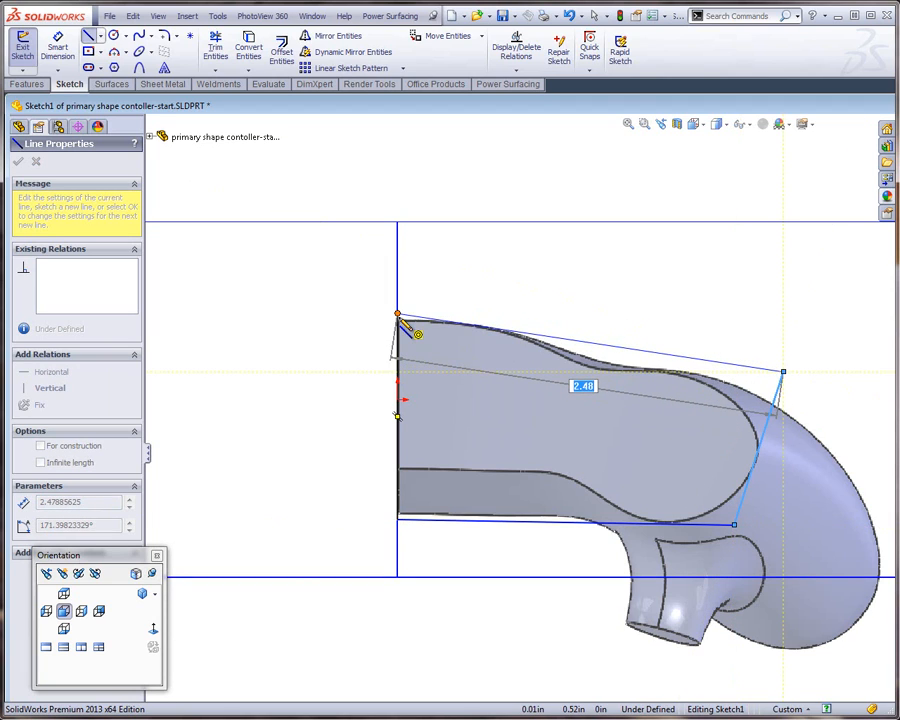
left_click(398, 315)
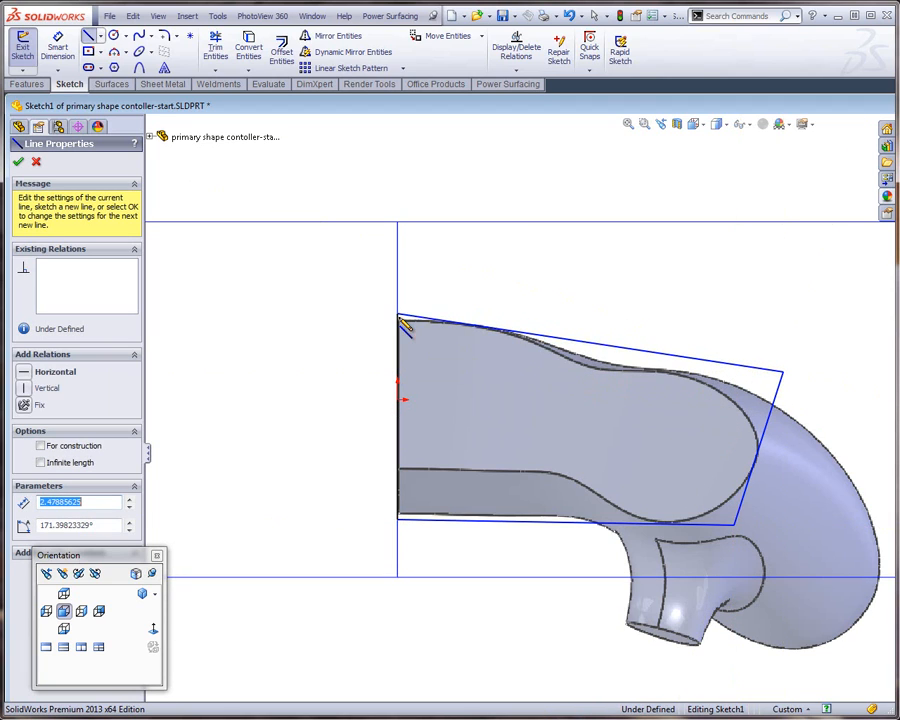
right_click(720, 193)
left_click(477, 125)
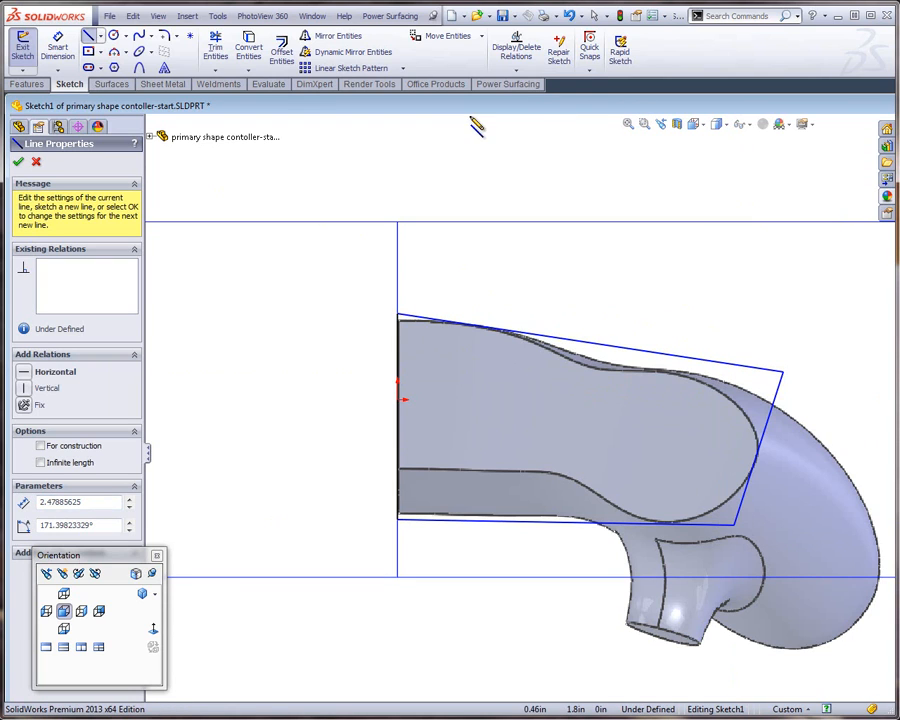
Maximize the part's document window and exit the profile sketch
left_click_drag(483, 110, 85, 146)
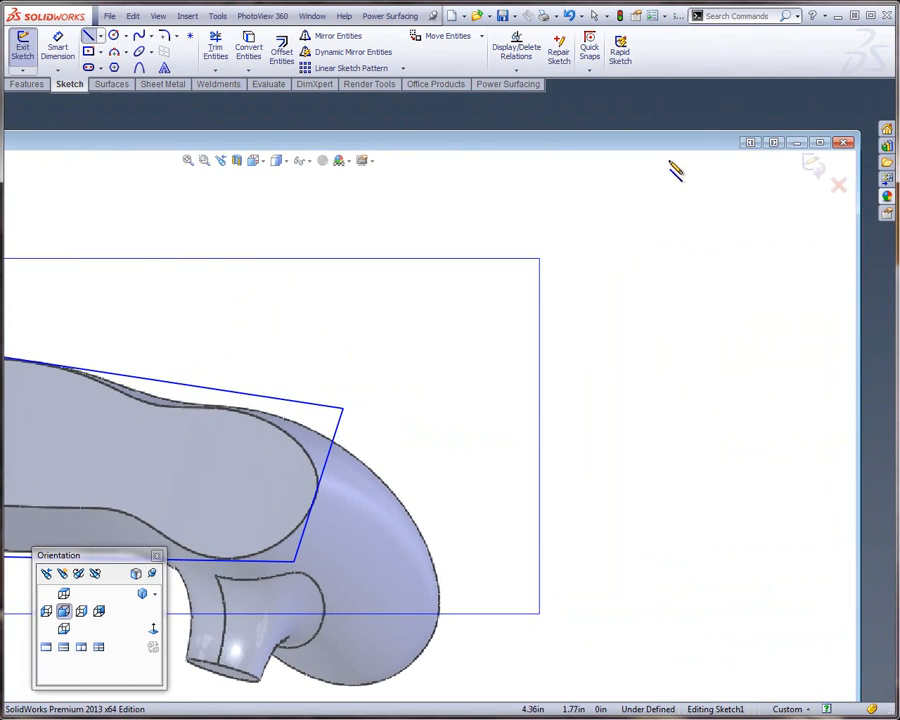
left_click(819, 143)
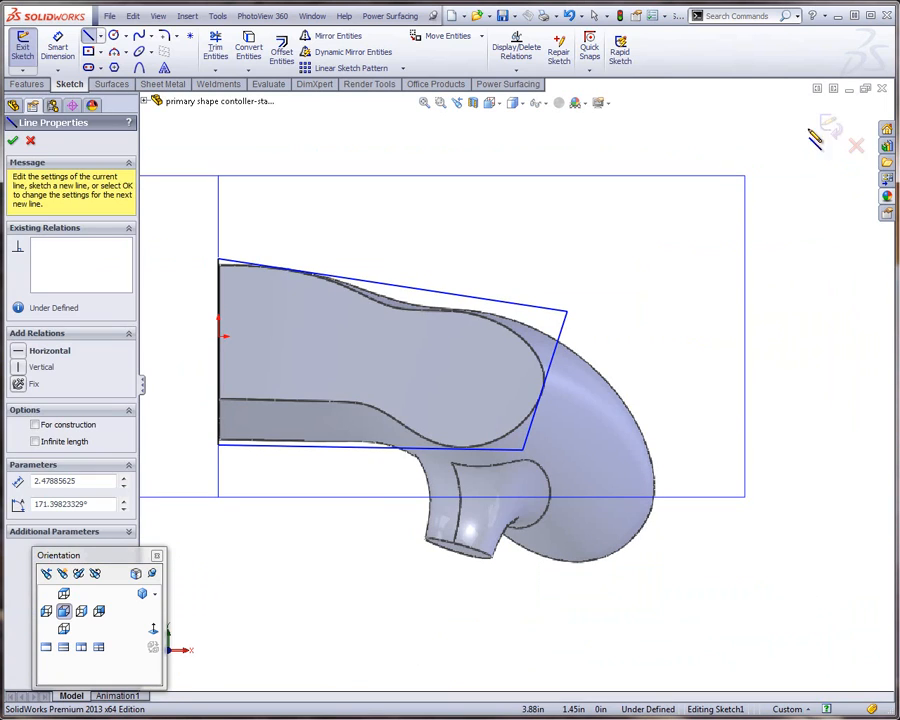
left_click(831, 127)
Create a Power Surfacing box-type SubD body from the four-sided profile with Create From Sketch
scroll(730, 348, "up", 4)
mouse_move(731, 350)
middle_mouse_down()
mouse_move(672, 378)
mouse_move(538, 281)
middle_mouse_up()
scroll(560, 291, "down", 3)
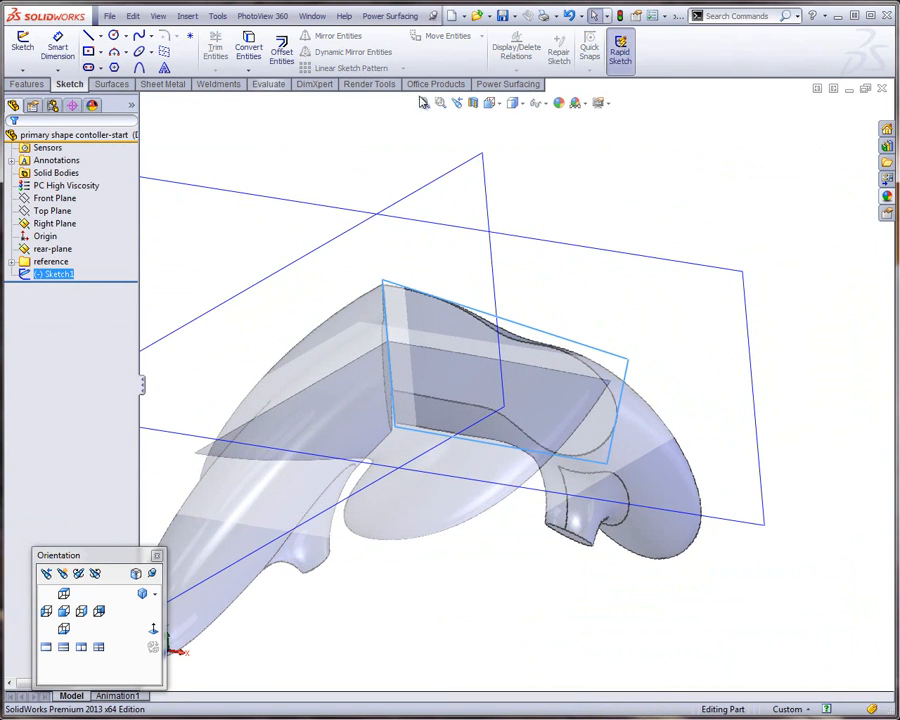
left_click(509, 84)
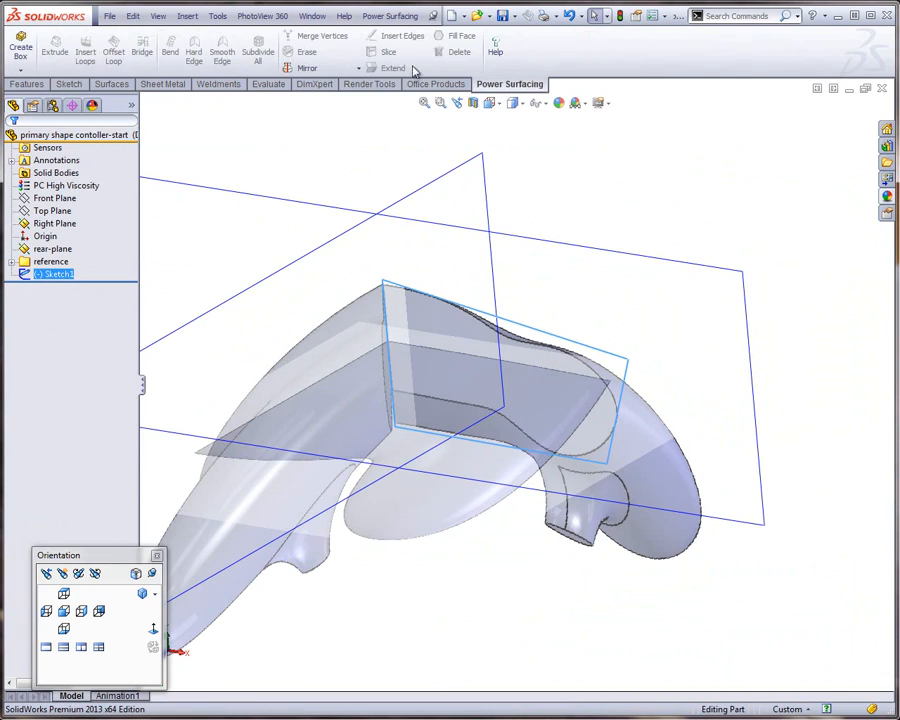
left_click(20, 70)
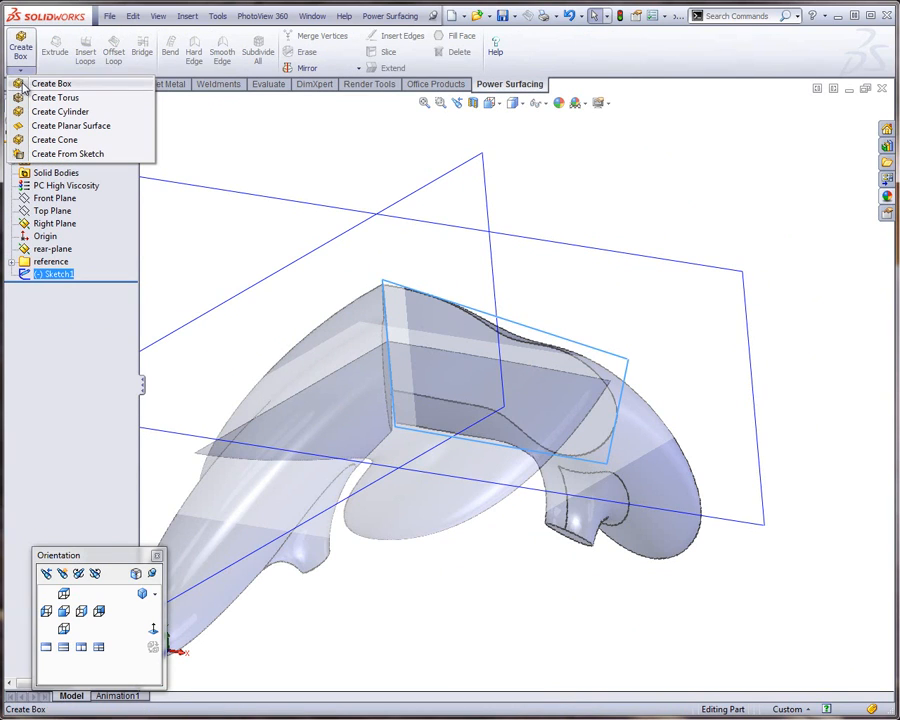
left_click(47, 156)
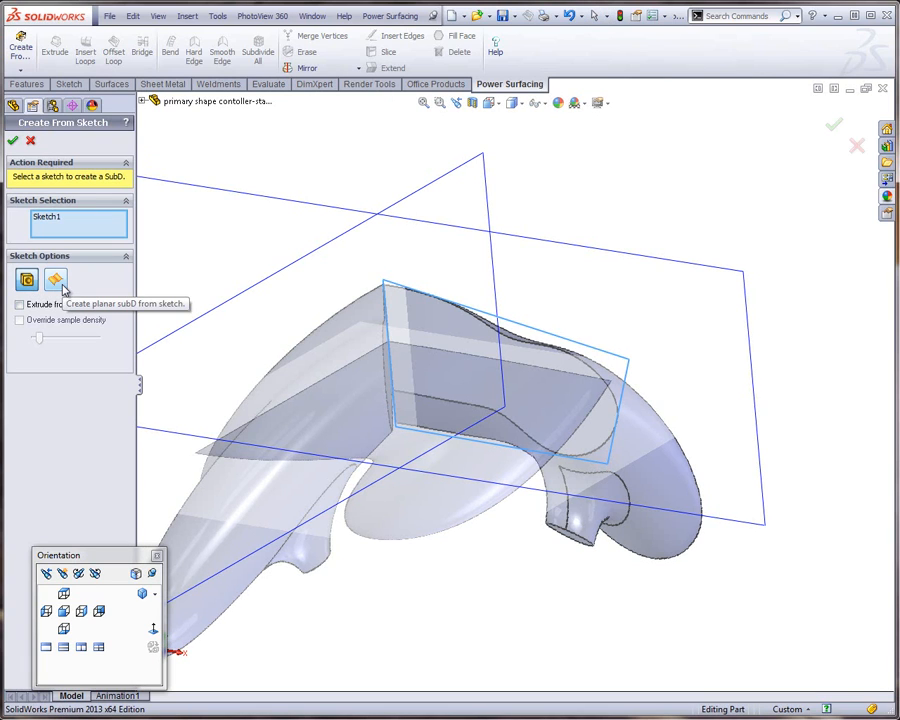
left_click(14, 141)
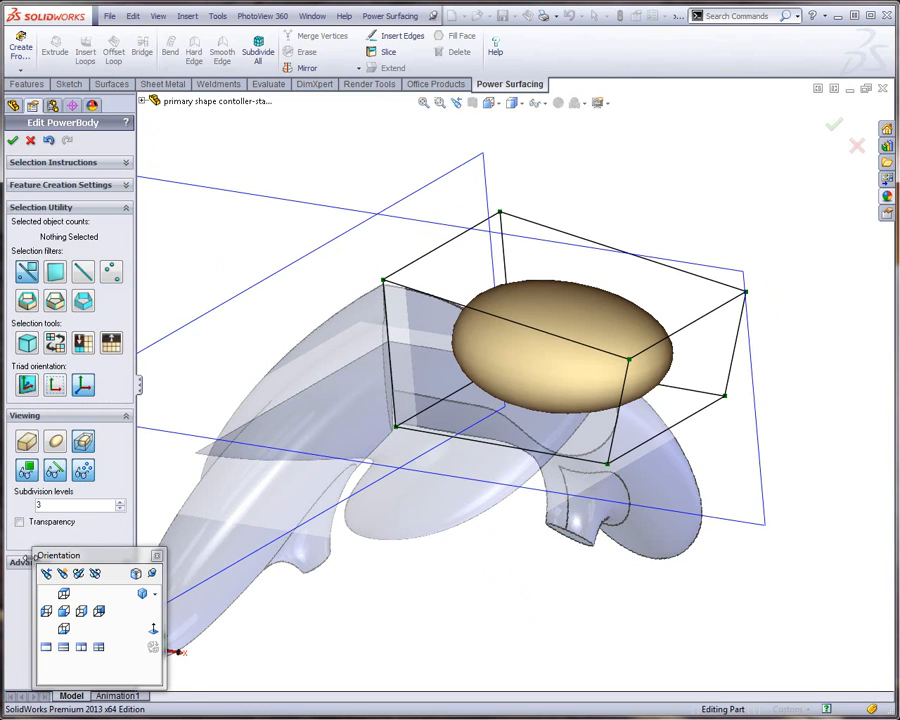
In the top view, move all eight vertices of the SubD body across the rear plane so it overlaps the reference controller
left_click(63, 594)
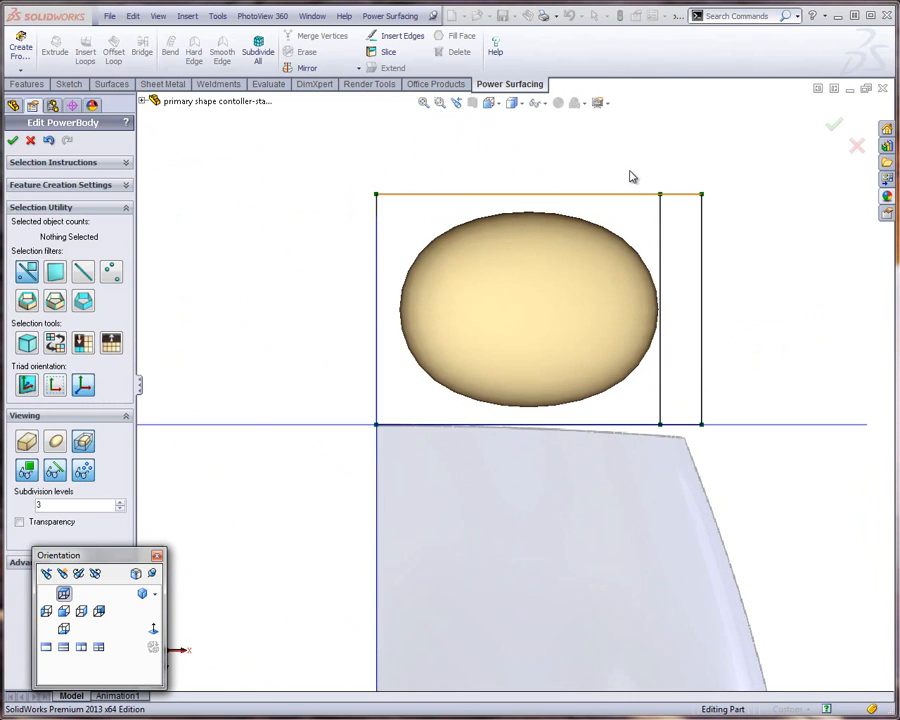
left_click_drag(341, 167, 729, 454)
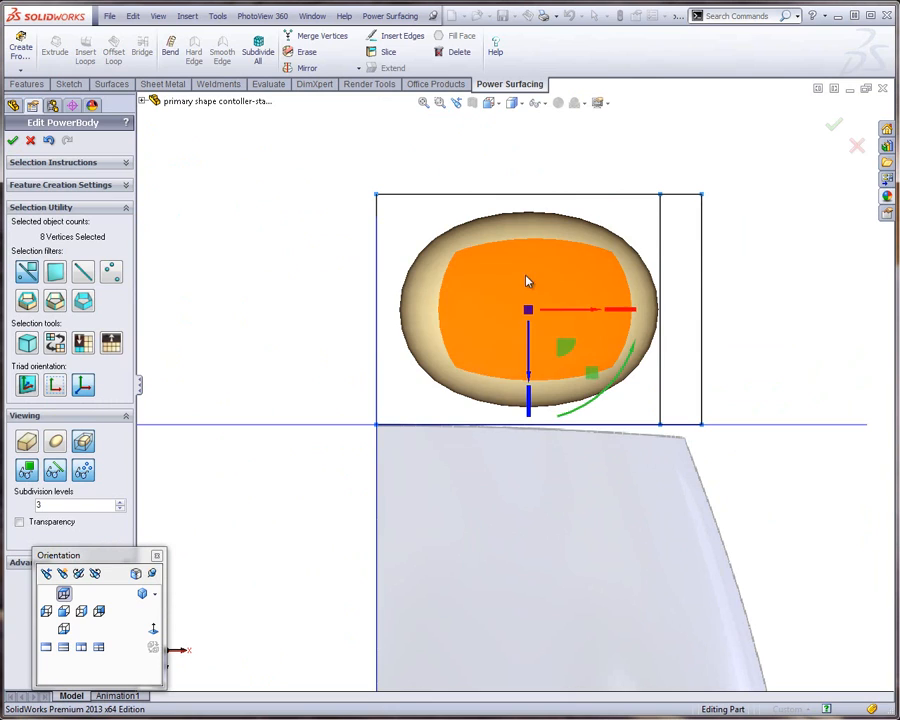
left_click_drag(530, 371, 508, 586)
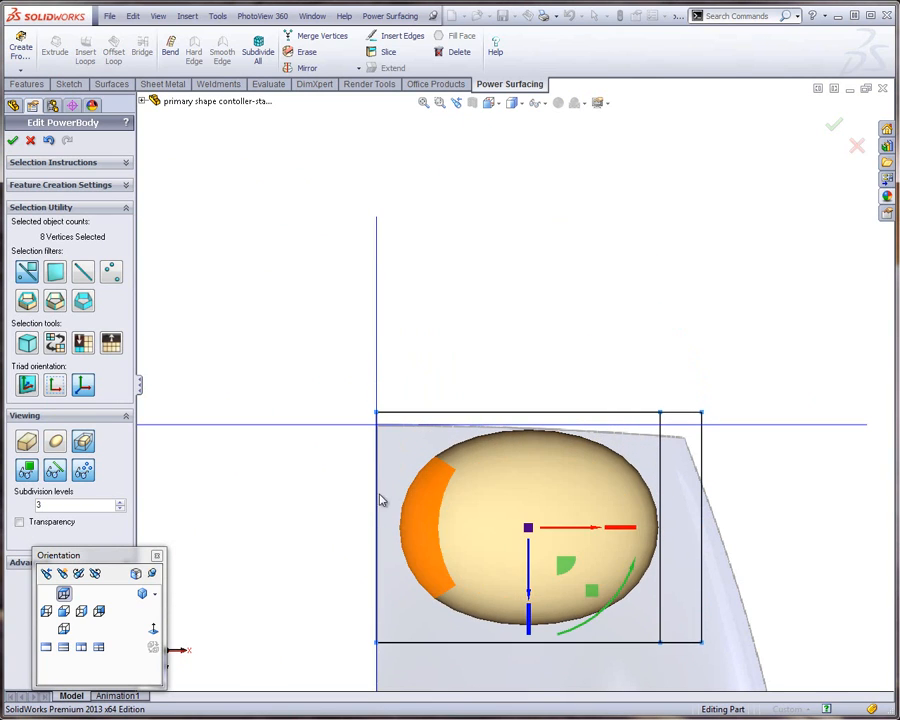
left_click(246, 352)
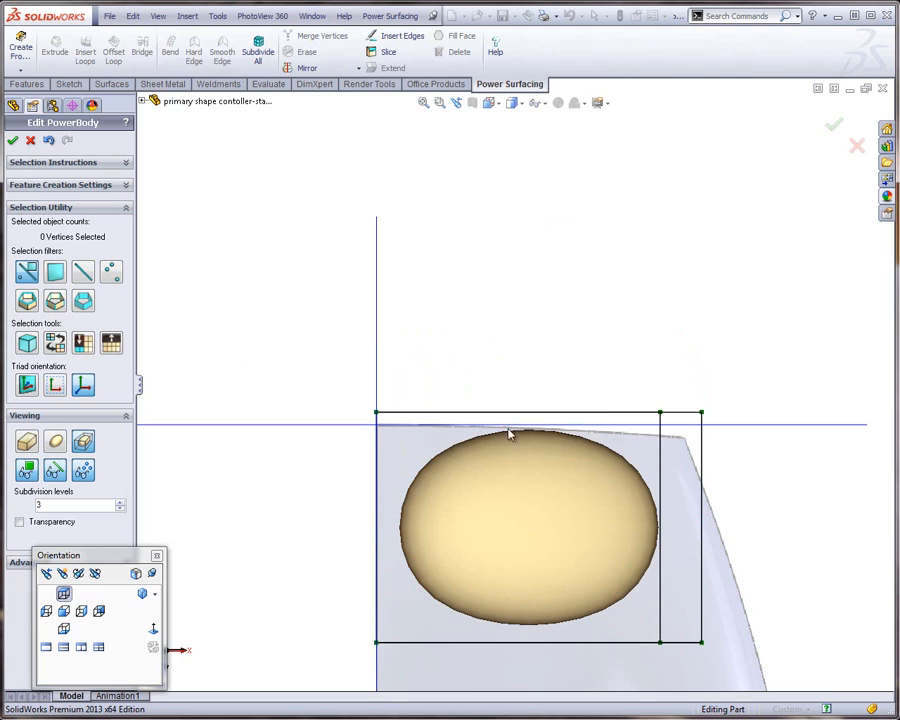
Apply hard edges to the SubD body's face on the Right Plane and to its rear face
left_click(426, 526)
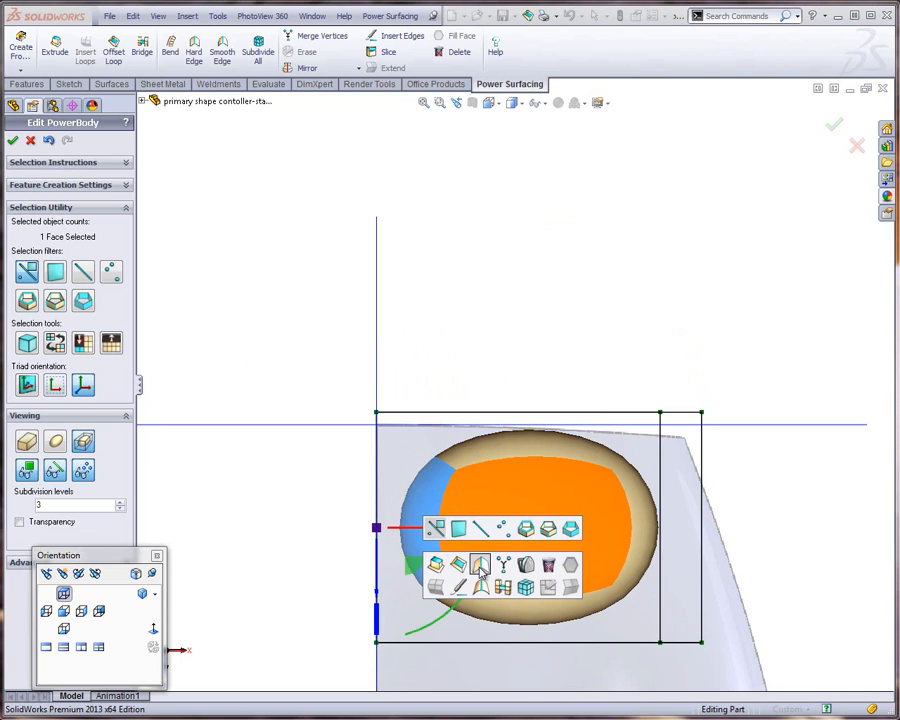
left_click(476, 560)
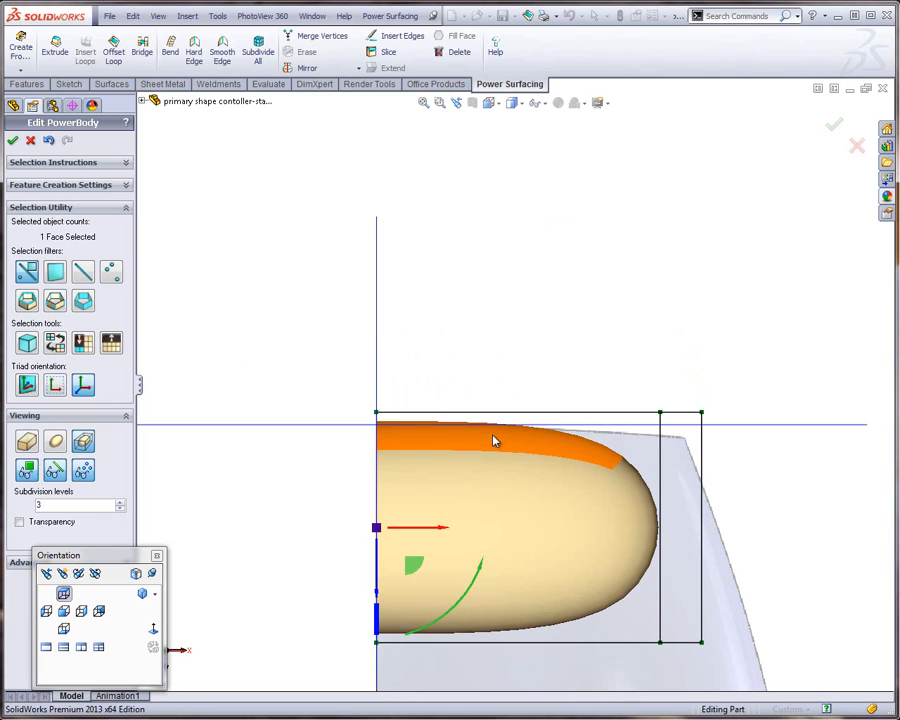
left_click(502, 442)
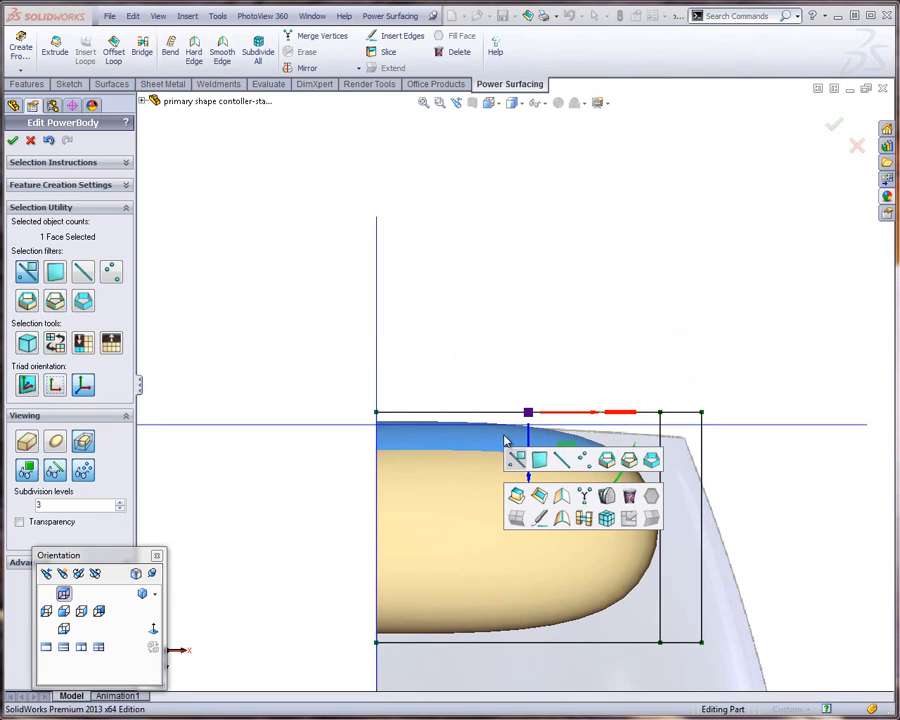
left_click(560, 497)
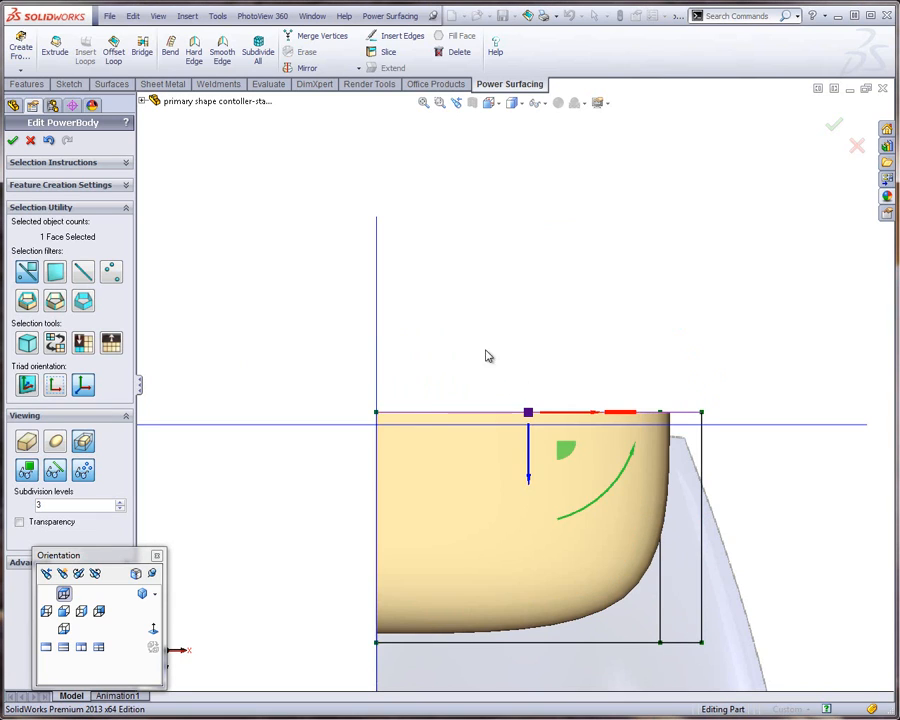
Move all eight vertices of the SubD body about 0.1 in forward so its rear face lies on the rear plane
left_click_drag(278, 349, 759, 671)
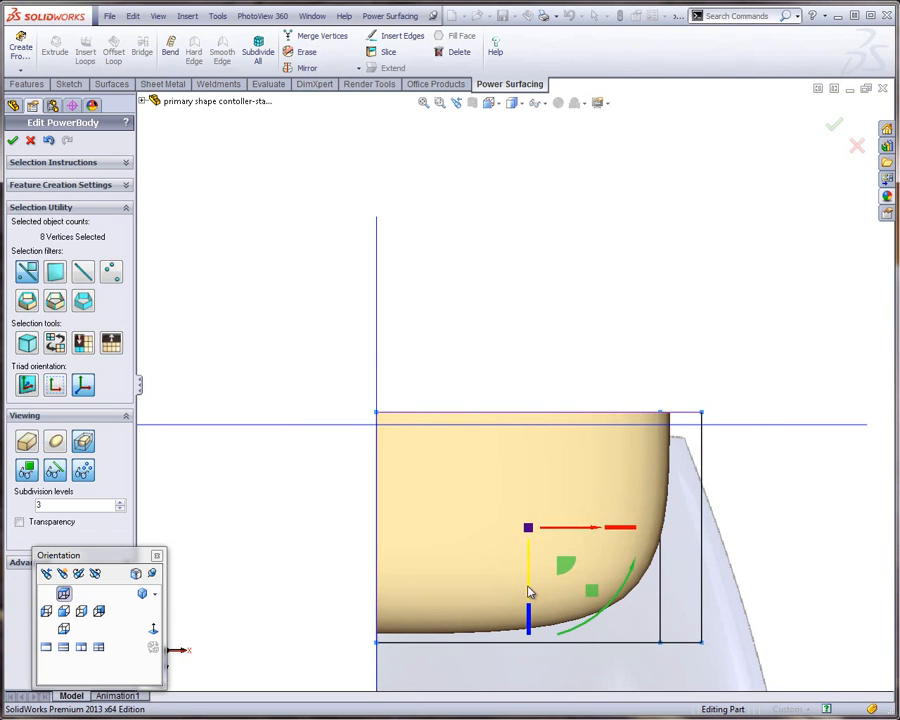
left_click_drag(530, 592, 528, 603)
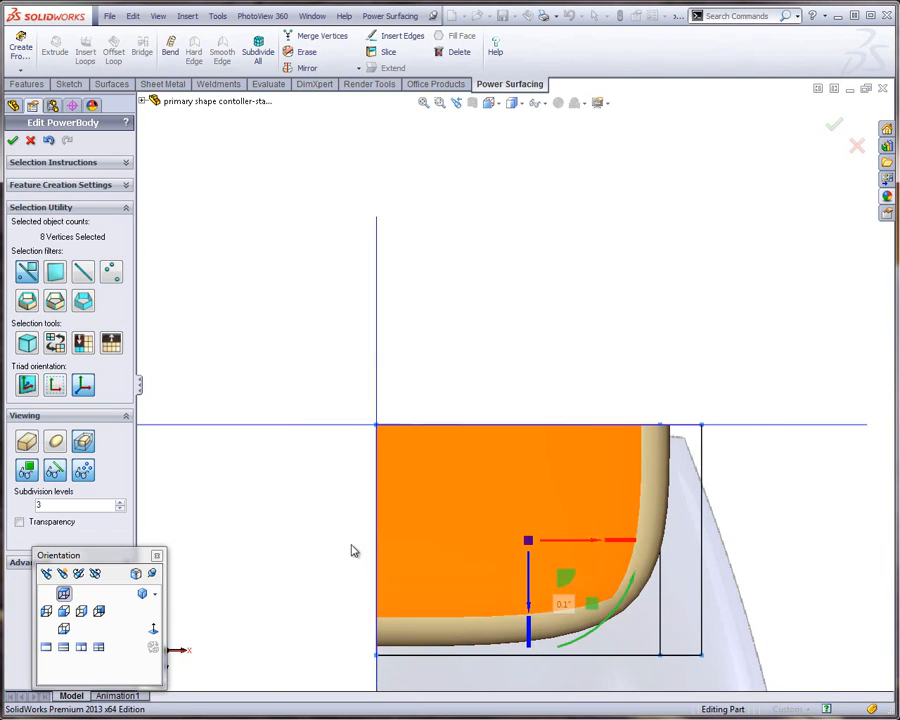
left_click(352, 550)
scroll(450, 458, "down", 5)
middle_click_drag(466, 422, 430, 335)
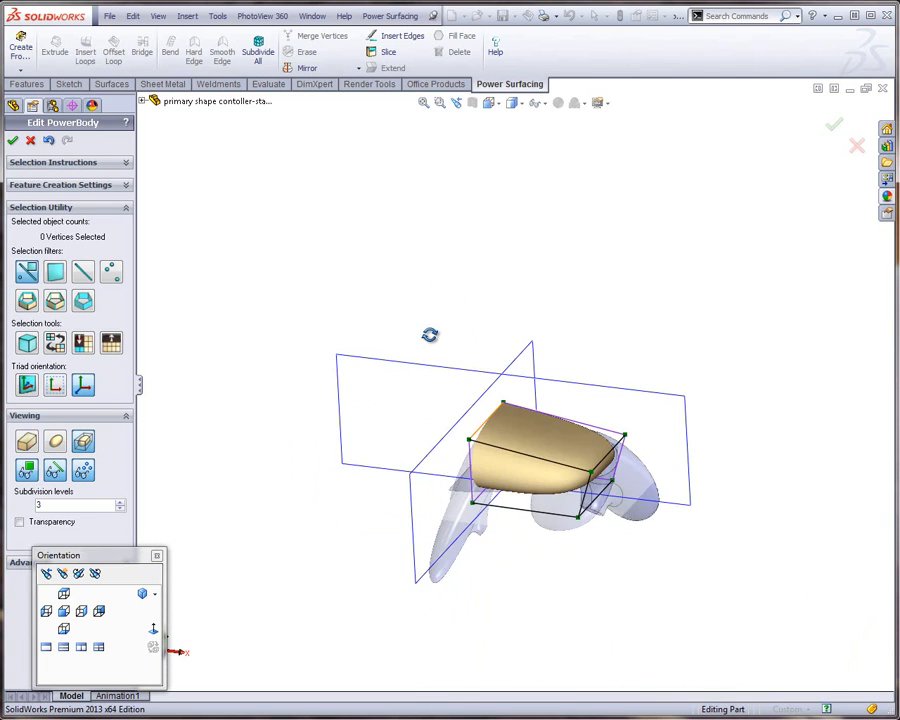
Insert three edge loops across the SubD body's long edges, shifted 6.00 toward the Right Plane
scroll(538, 468, "down", 5)
middle_click_drag(538, 468, 516, 446)
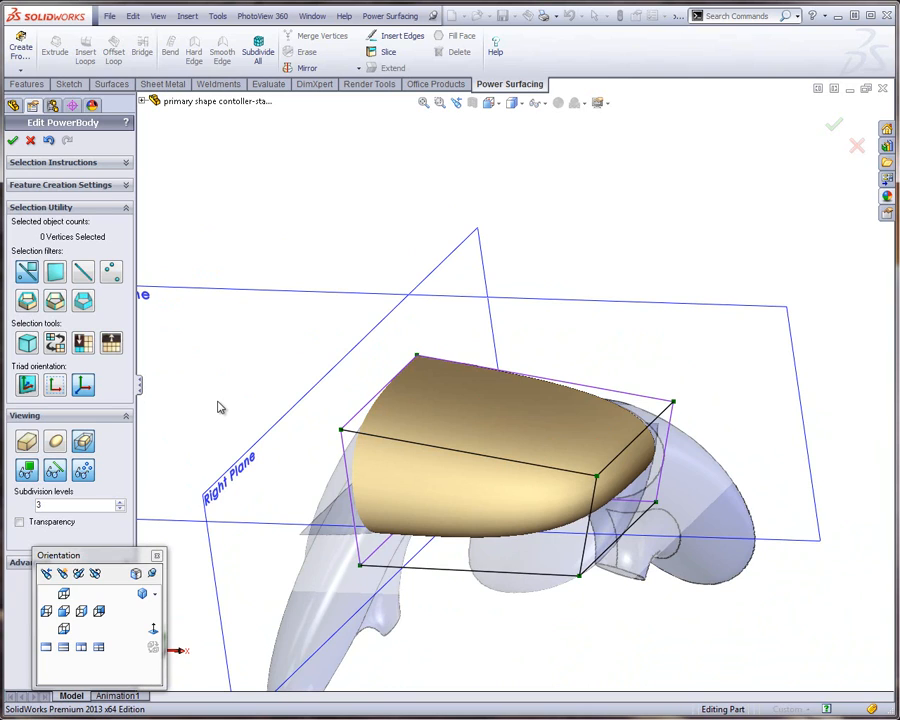
double_click(476, 460)
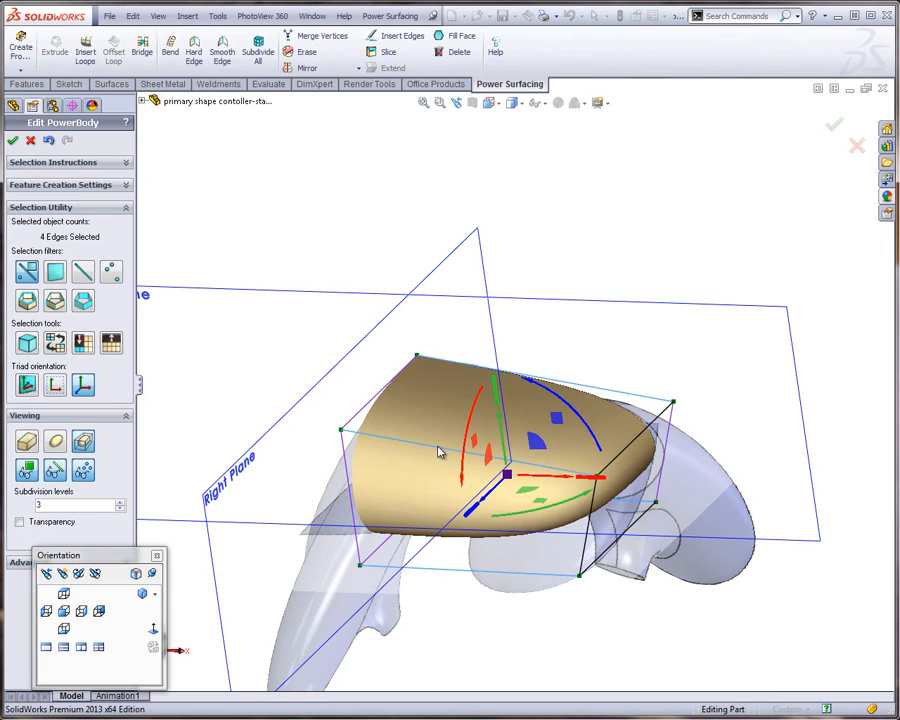
key("s")
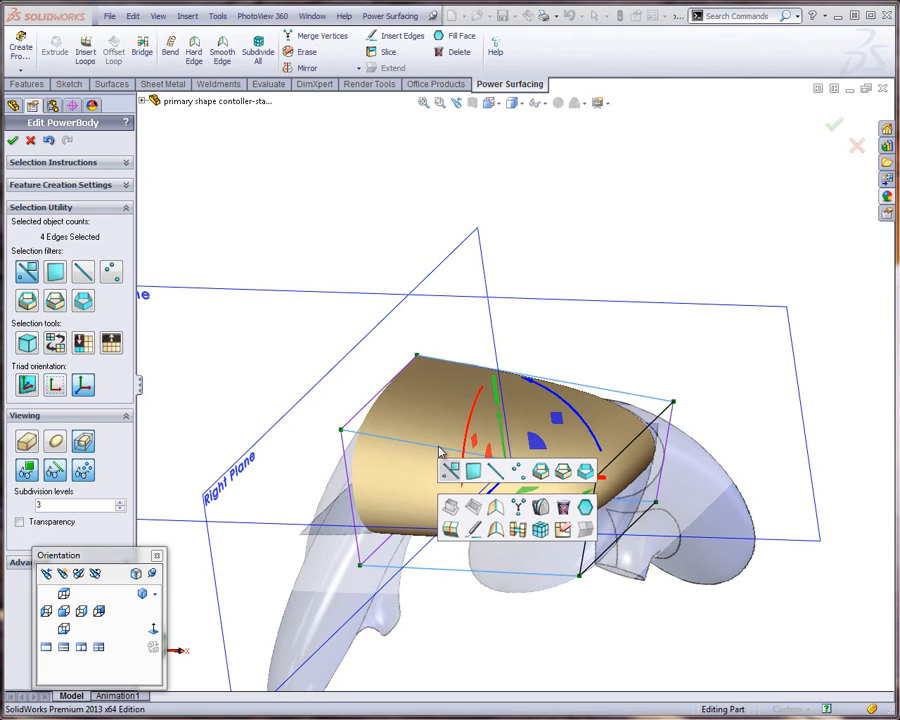
left_click(450, 529)
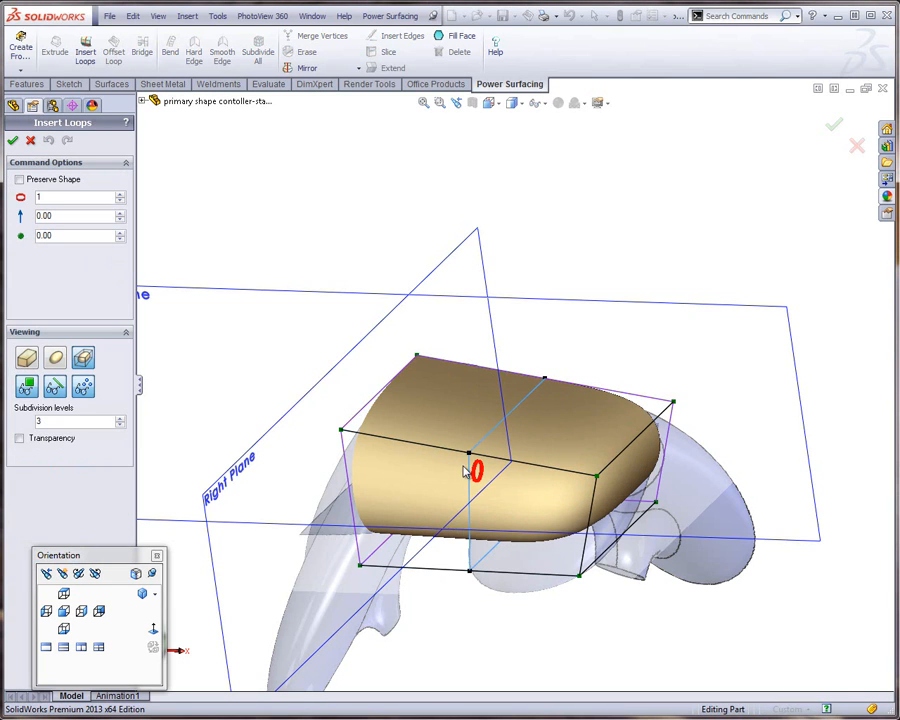
left_click(477, 475)
left_click_drag(477, 465, 479, 340)
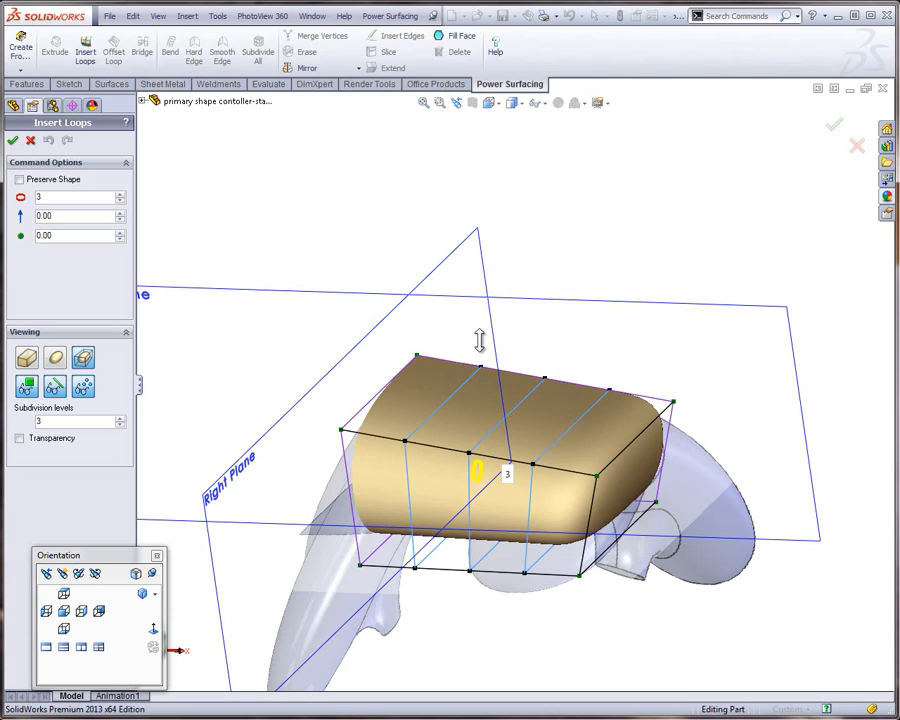
left_click_drag(458, 476, 408, 457)
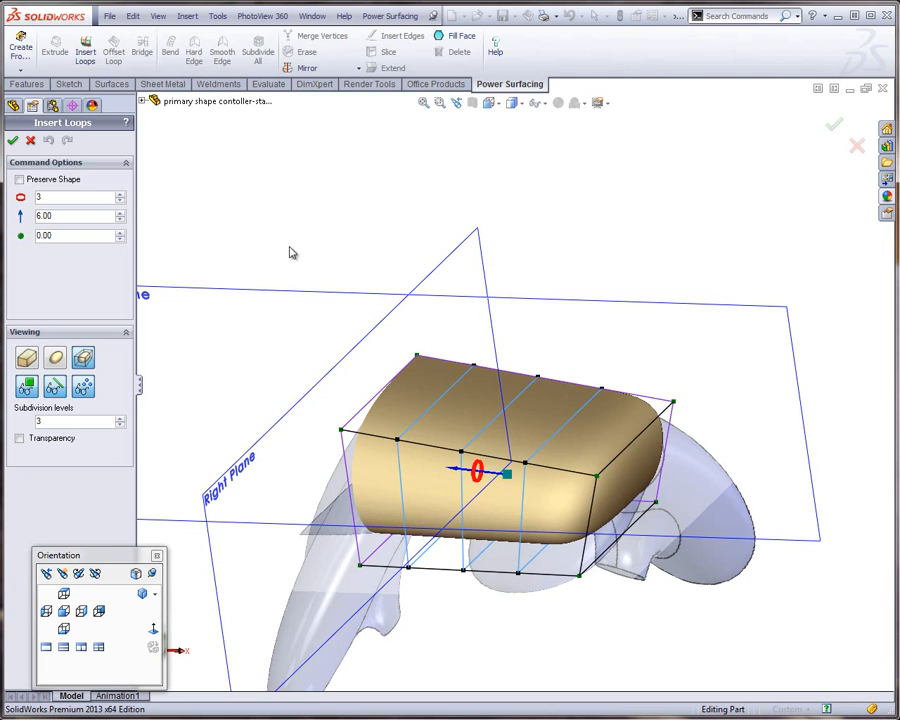
left_click(13, 141)
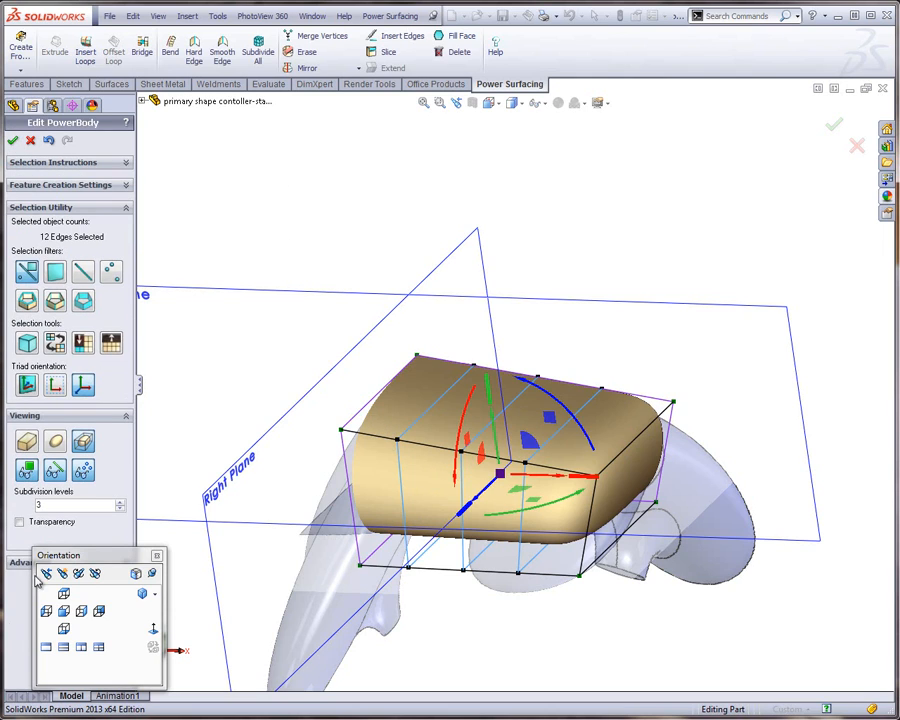
Show the SubD body in the front view and turn on its transparency at 0.60
left_click(63, 611)
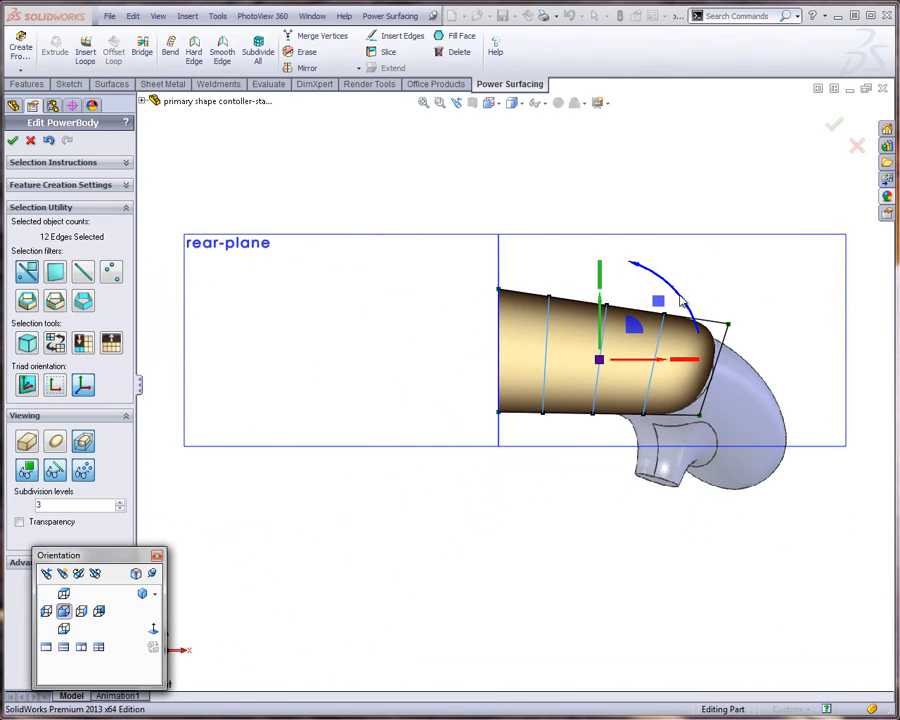
scroll(681, 300, "down", 5)
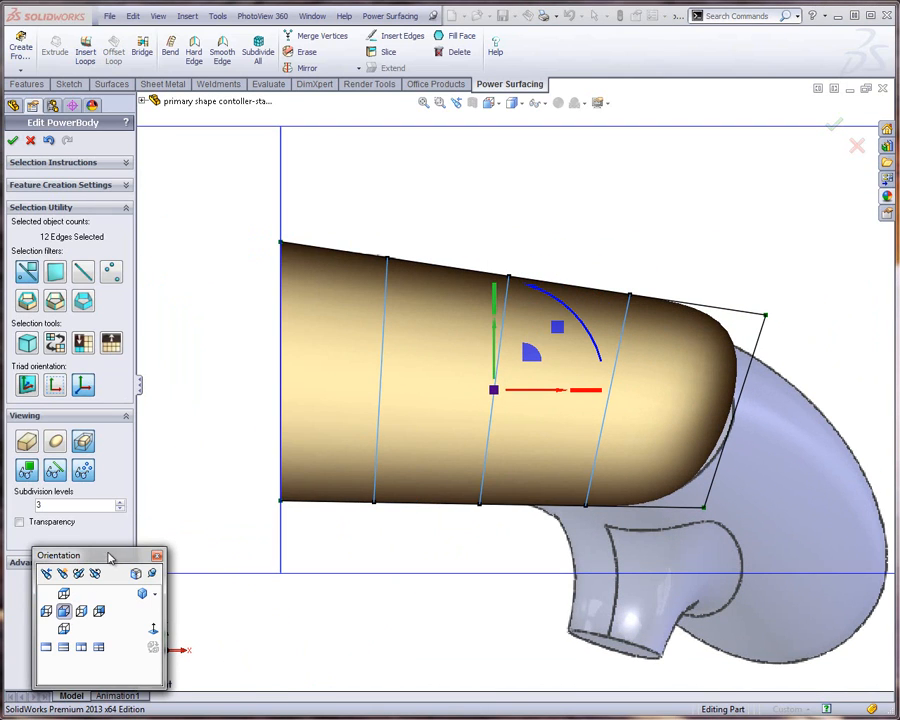
left_click_drag(110, 557, 80, 583)
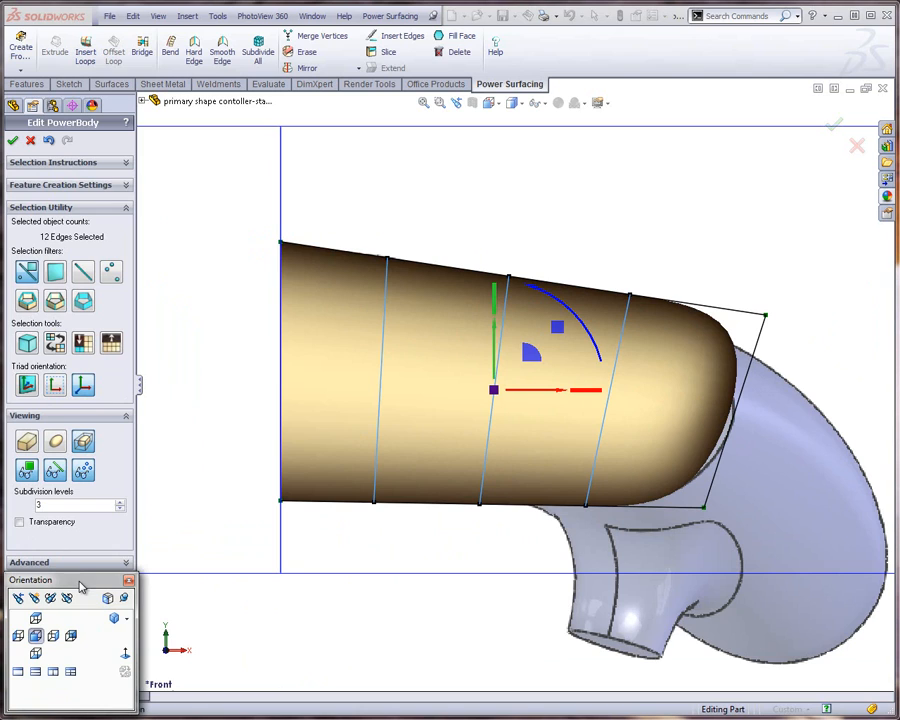
left_click(19, 523)
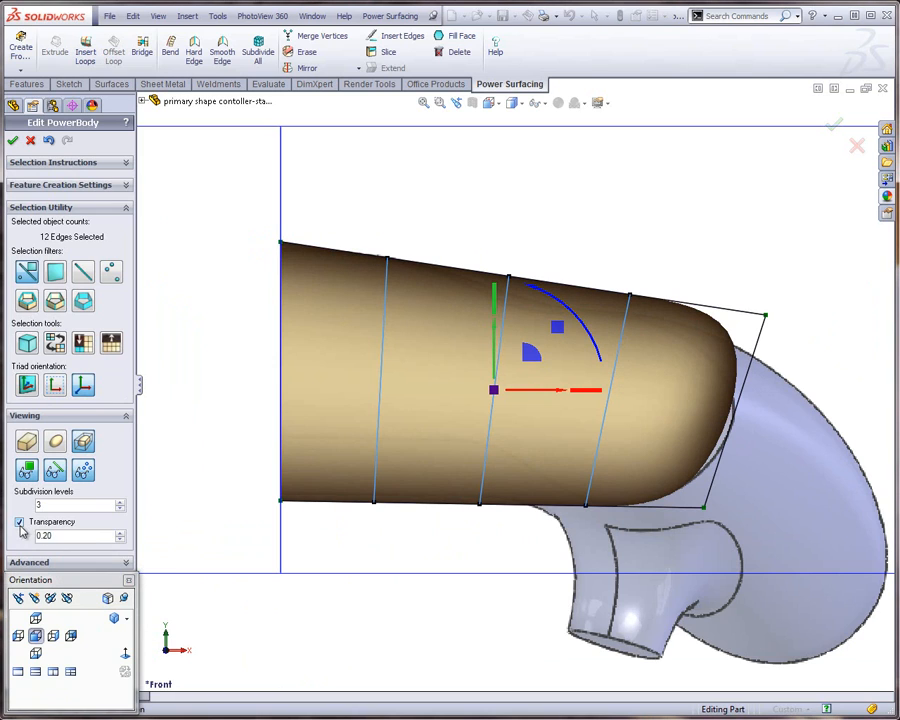
left_click(119, 534)
left_click(119, 534)
left_click(119, 534)
left_click(119, 534)
left_click(119, 534)
left_click(119, 534)
left_click(119, 534)
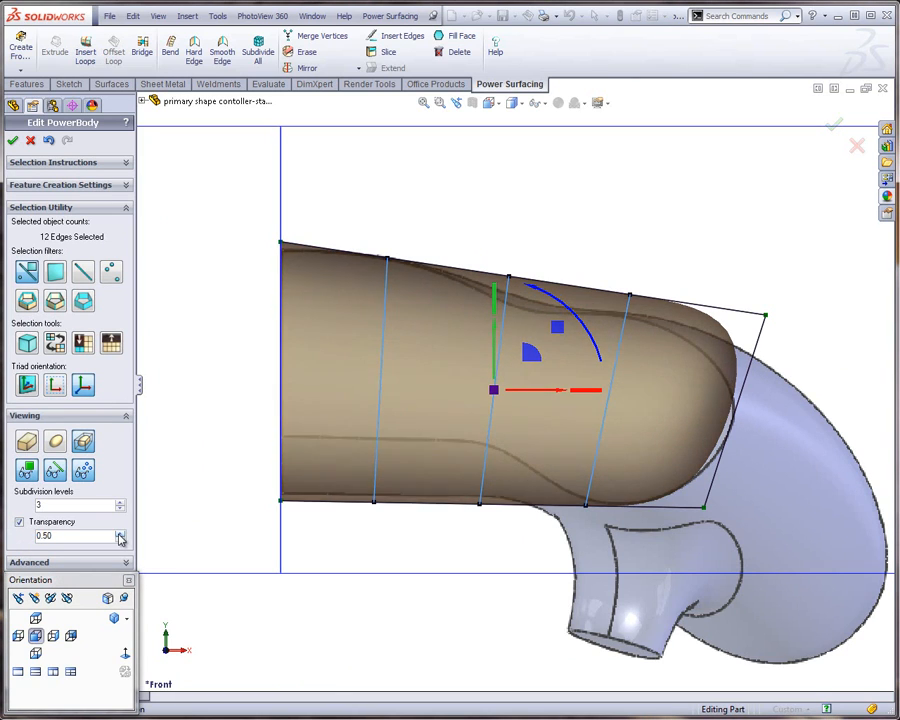
left_click(119, 534)
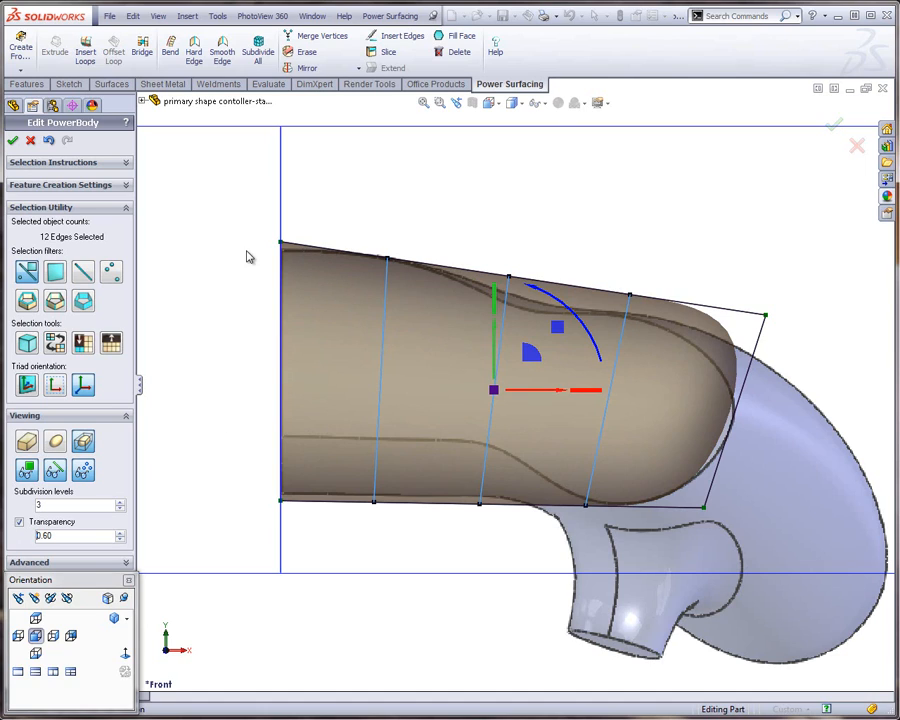
left_click(225, 345)
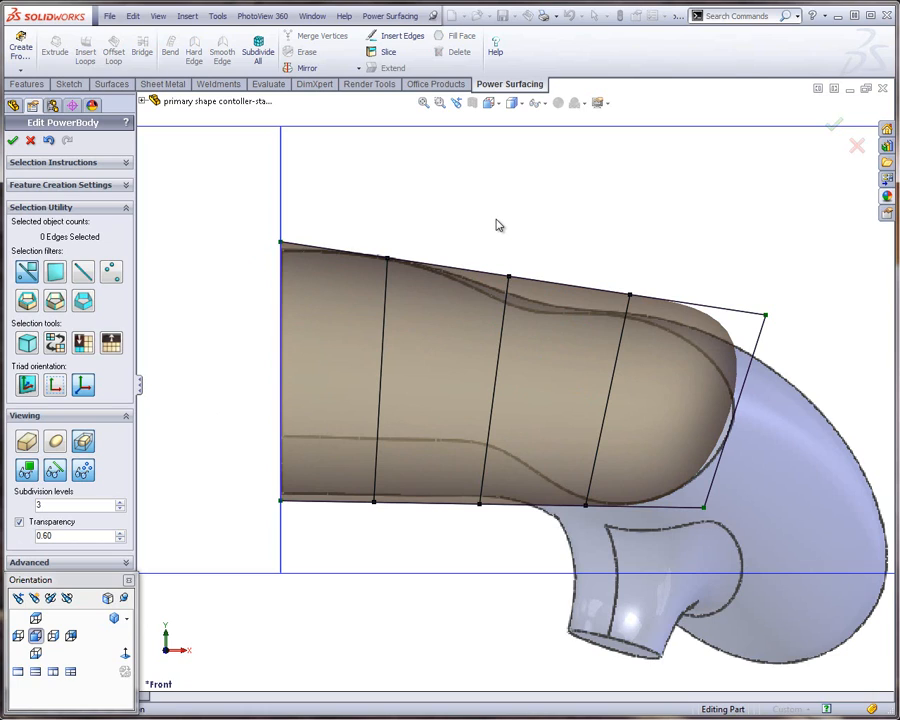
In the front view, lower the middle loop's two top vertices to the dip in the reference controller's upper outline
left_click(532, 318)
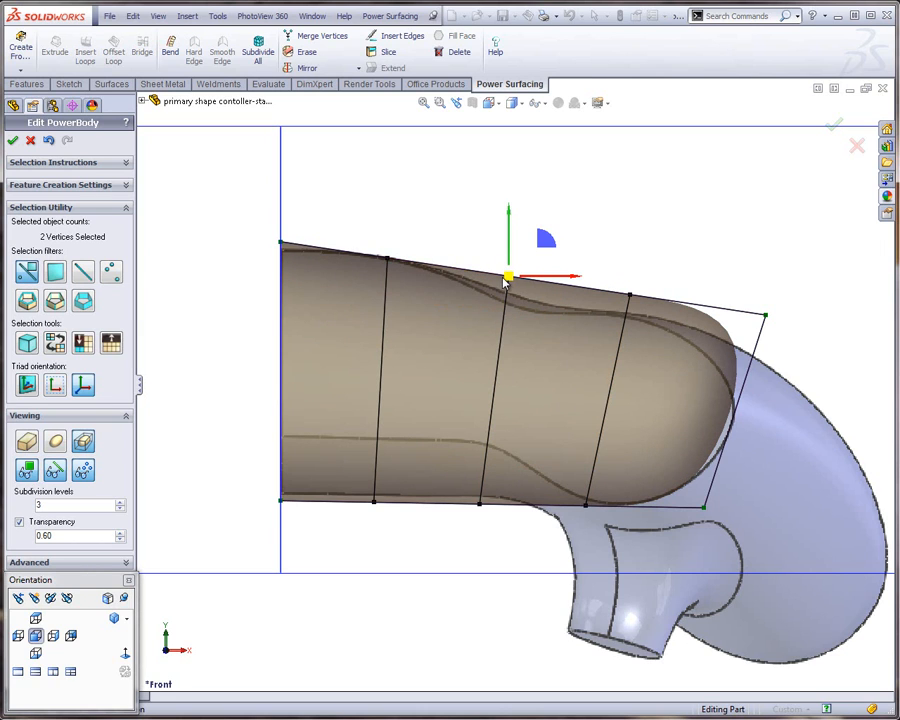
mouse_move(505, 283)
middle_mouse_down()
mouse_move(491, 319)
mouse_move(510, 296)
middle_mouse_up()
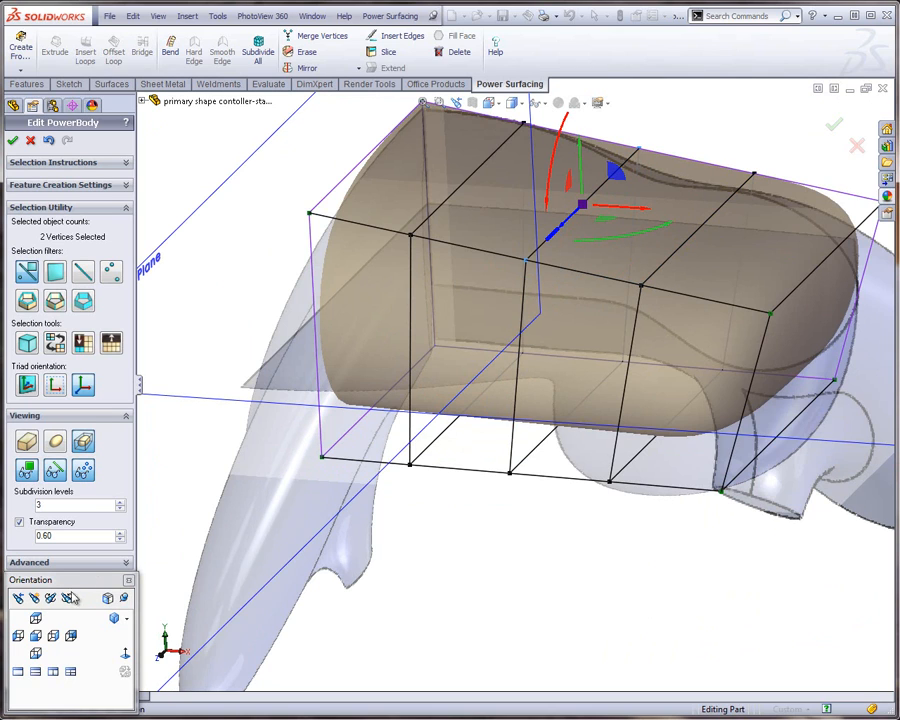
left_click(35, 636)
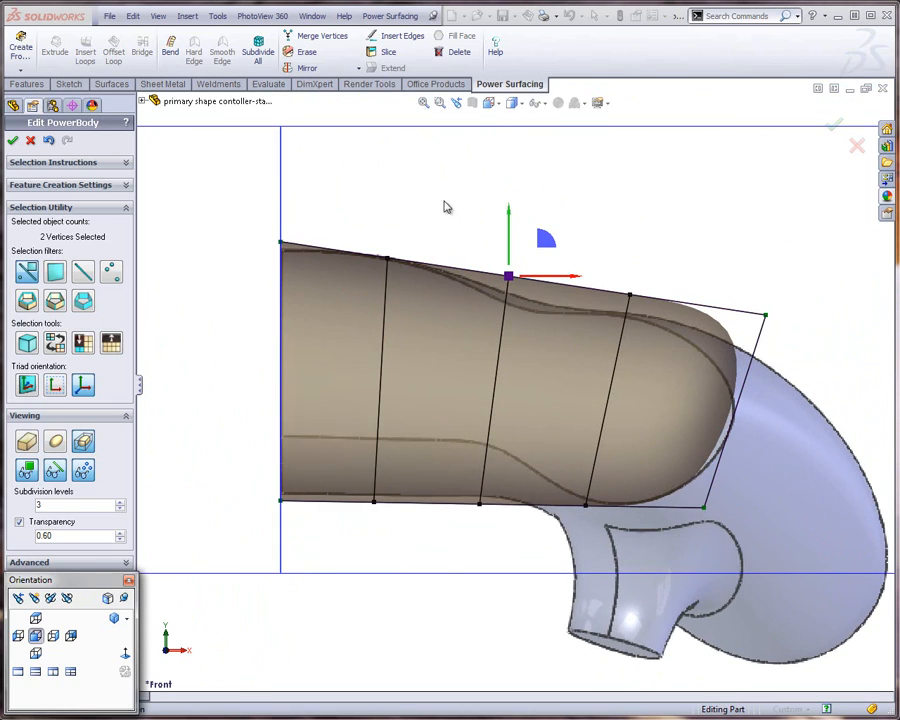
left_click_drag(538, 237, 548, 273)
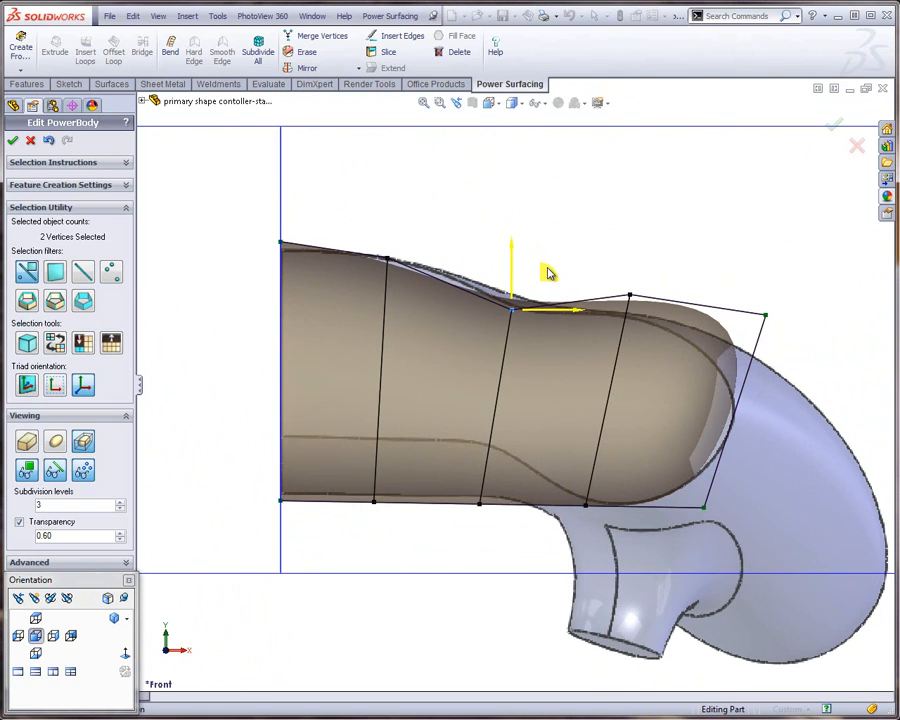
Move the top vertex pairs of the inner loop, outer loop and outer end to follow the reference controller's upper outline
left_click(353, 232)
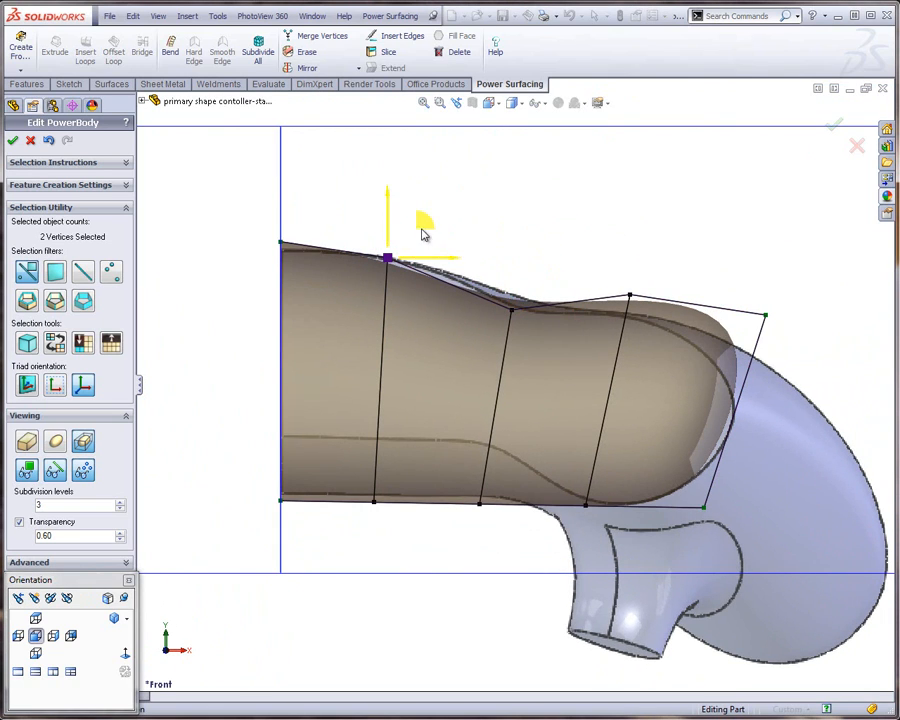
left_click_drag(424, 233, 452, 229)
left_click(626, 268)
left_click_drag(609, 257, 663, 290)
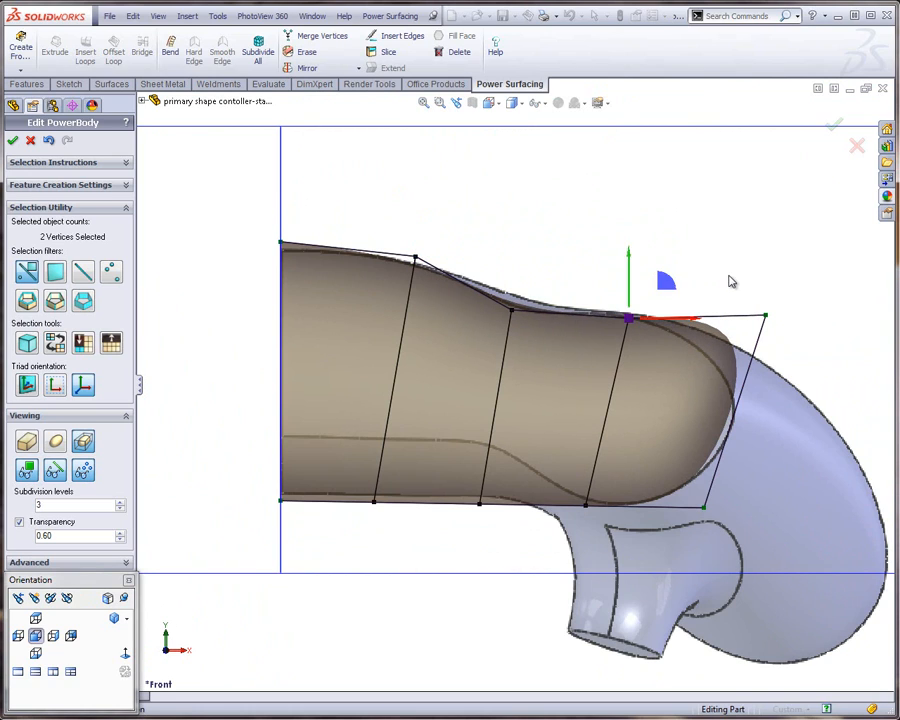
left_click(765, 314)
left_click_drag(783, 325, 786, 328)
left_click_drag(804, 284, 792, 325)
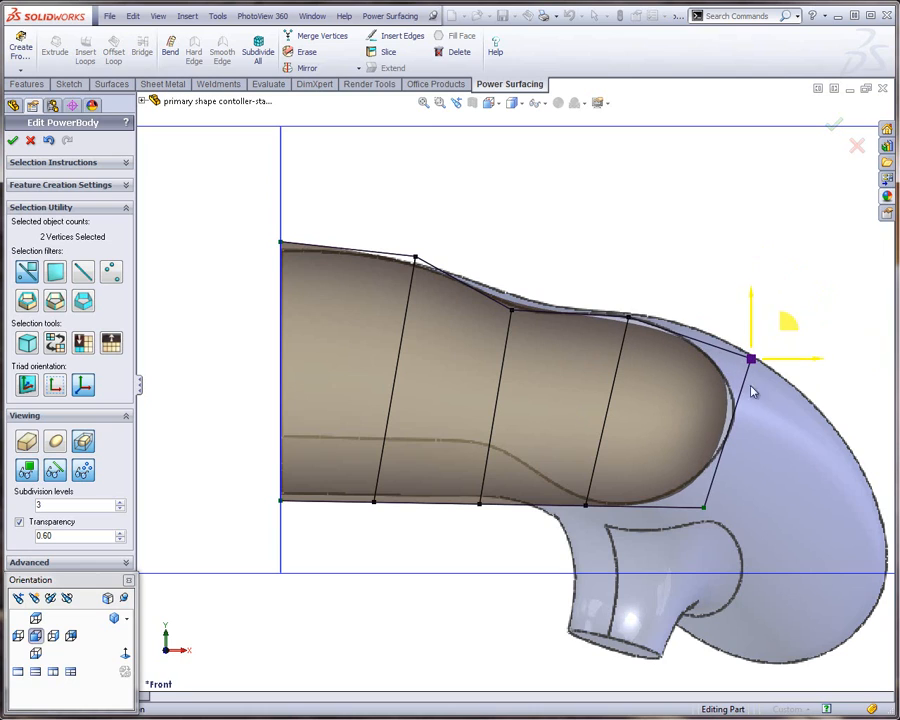
left_click_drag(352, 541, 422, 474)
left_click(382, 538)
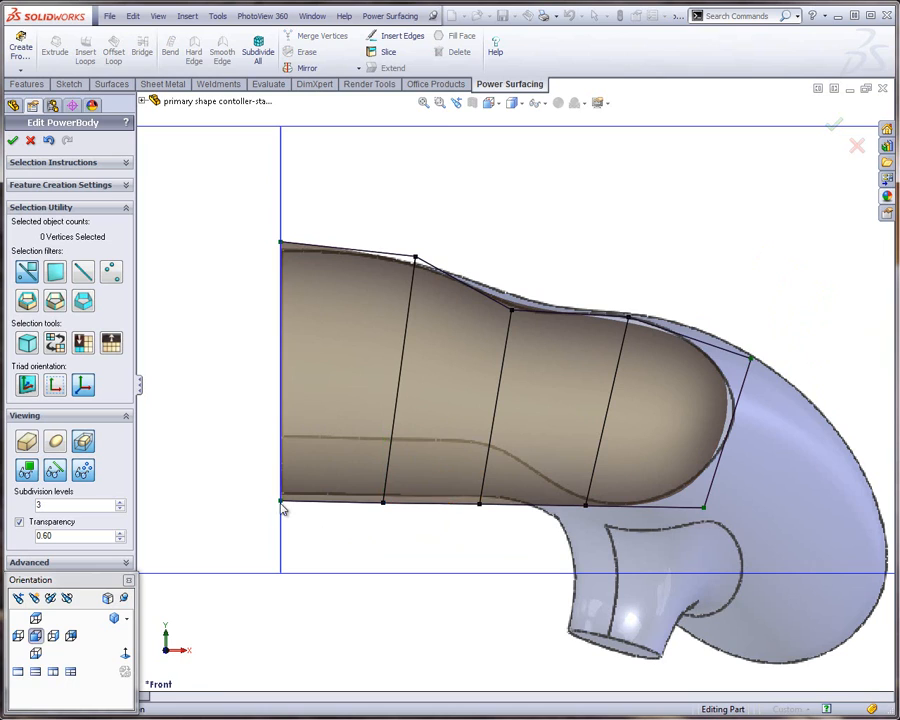
left_click_drag(235, 485, 510, 528)
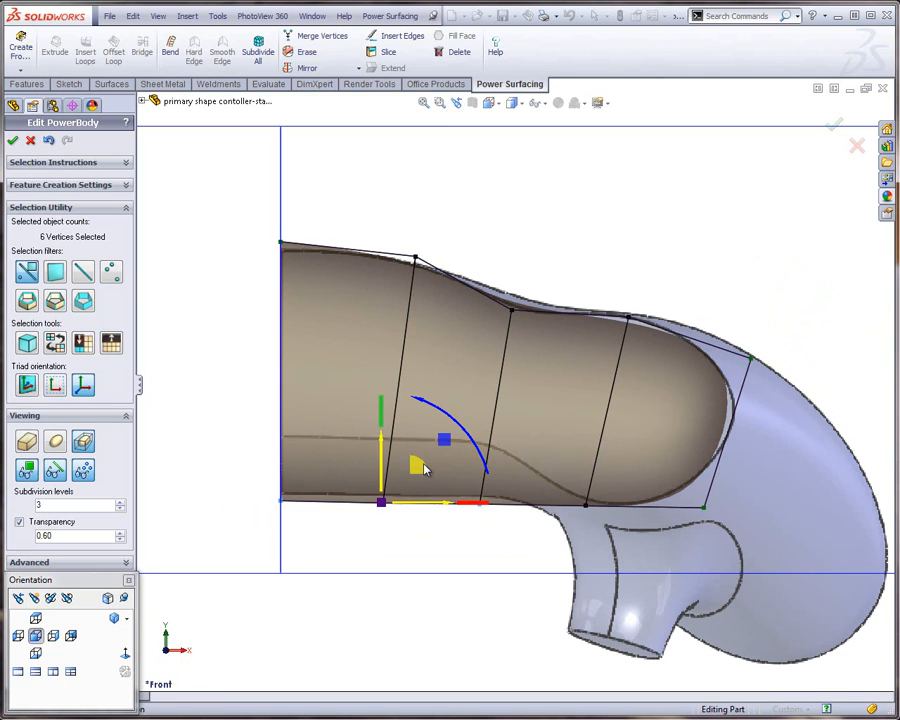
left_click_drag(416, 466, 424, 408)
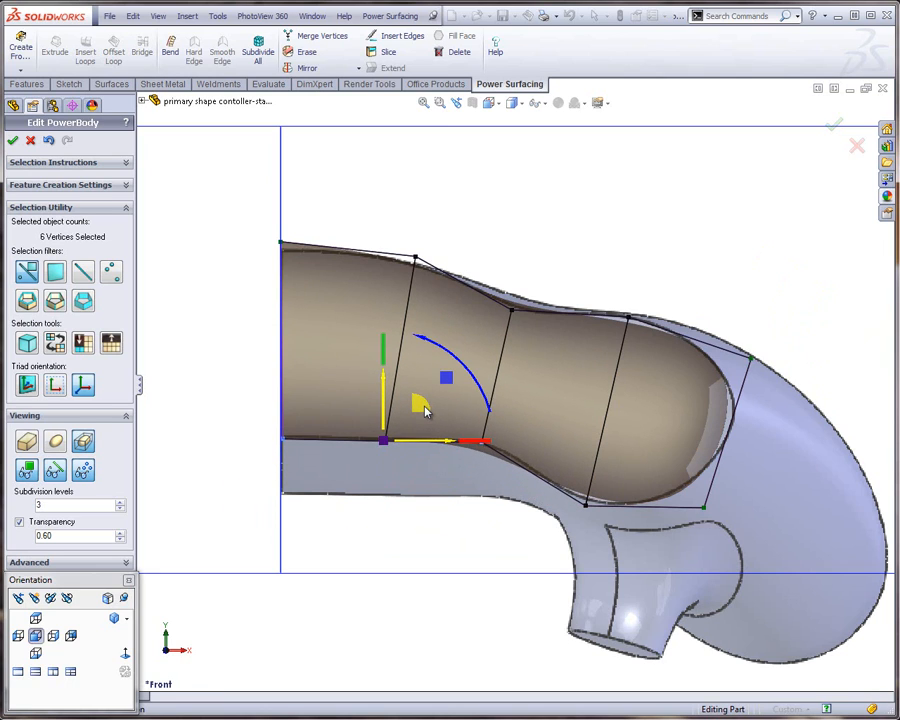
key("ctrl+z")
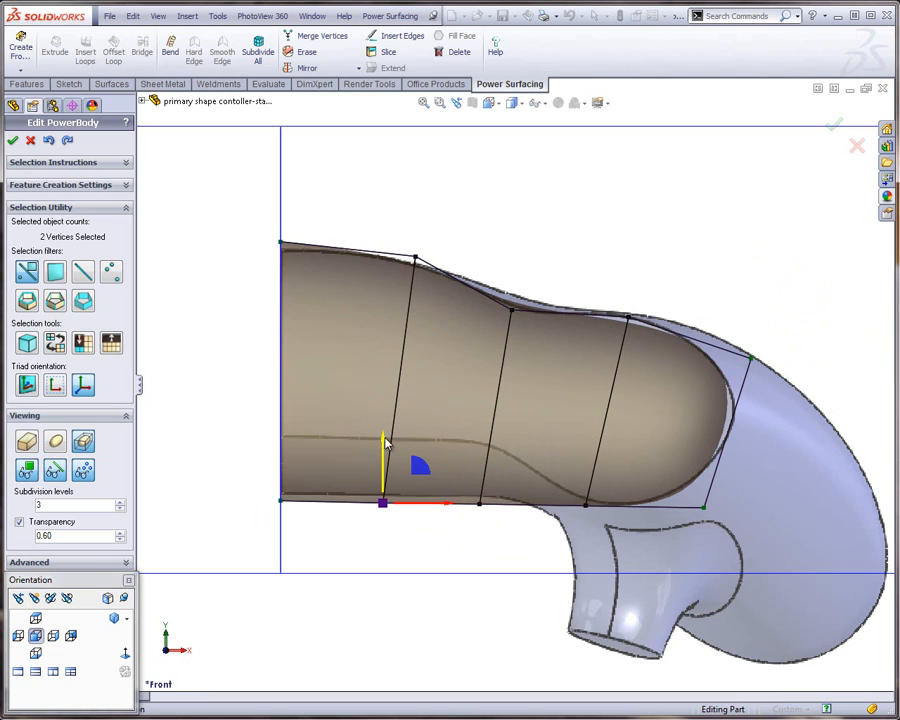
left_click_drag(381, 449, 386, 414)
key("ctrl+z")
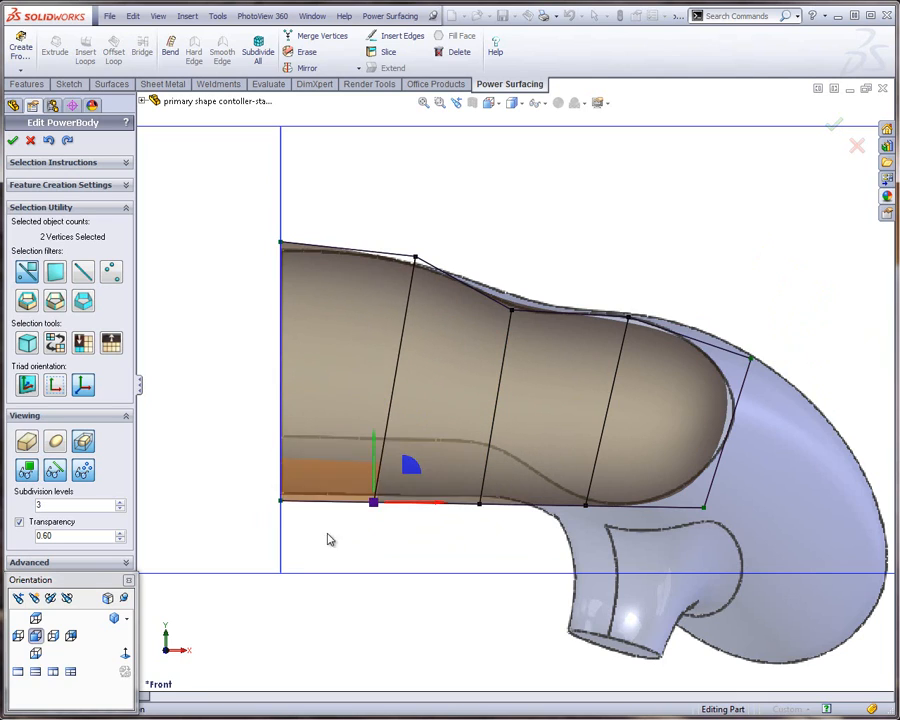
Raise the six bottom vertices nearest the Right Plane straight up to the reference's inner lower curve
left_click(265, 527)
left_click_drag(253, 518, 504, 475)
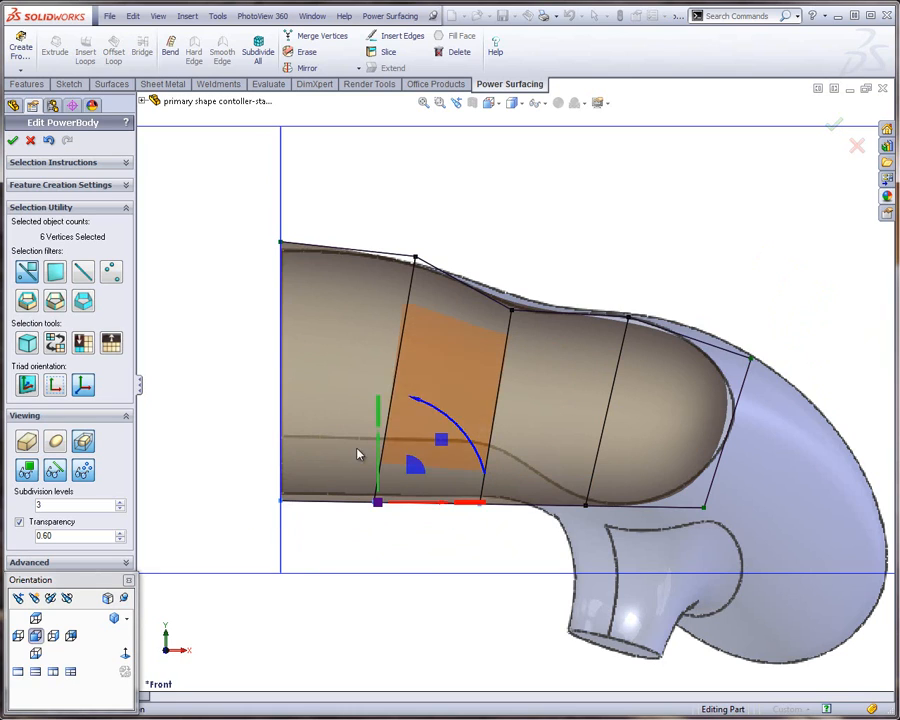
left_click_drag(380, 450, 380, 386)
left_click(424, 551)
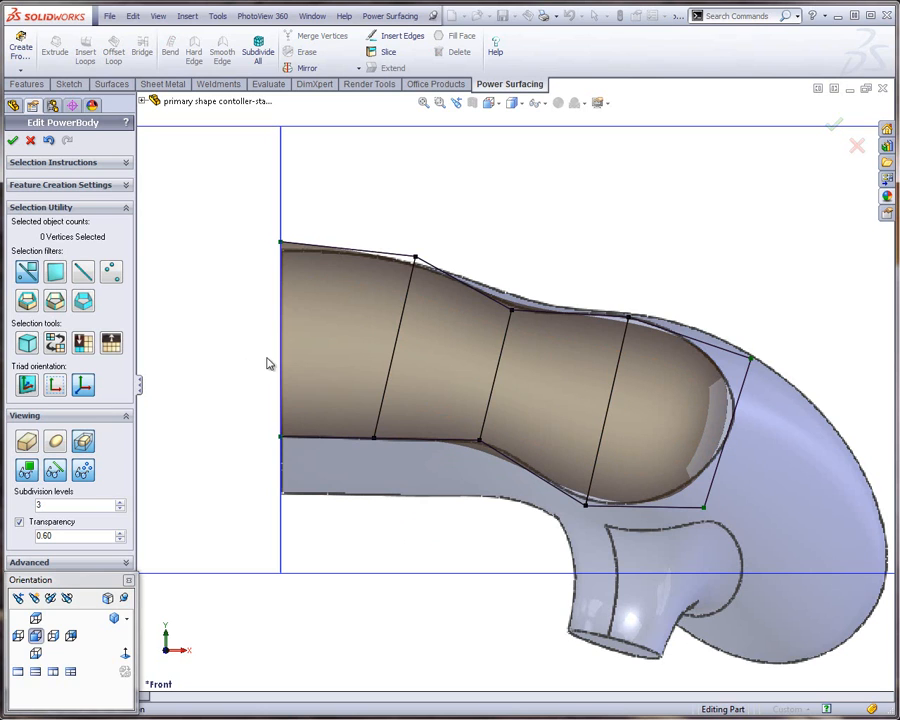
Insert one lengthwise edge loop midway up the SubD body's sides with Preserve Shape enabled
double_click(611, 406)
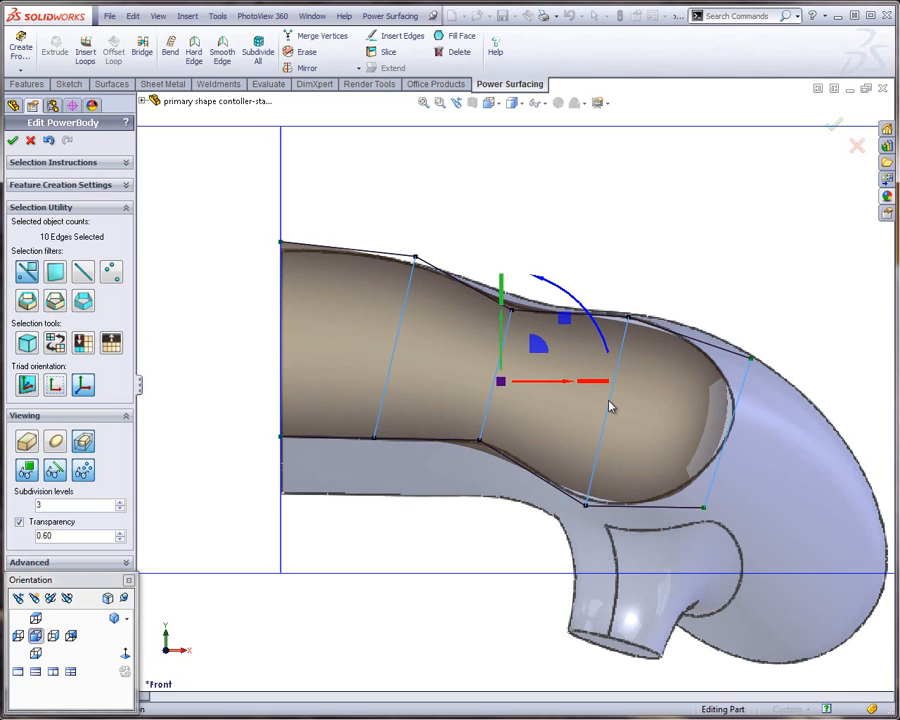
middle_click_drag(617, 403, 461, 347)
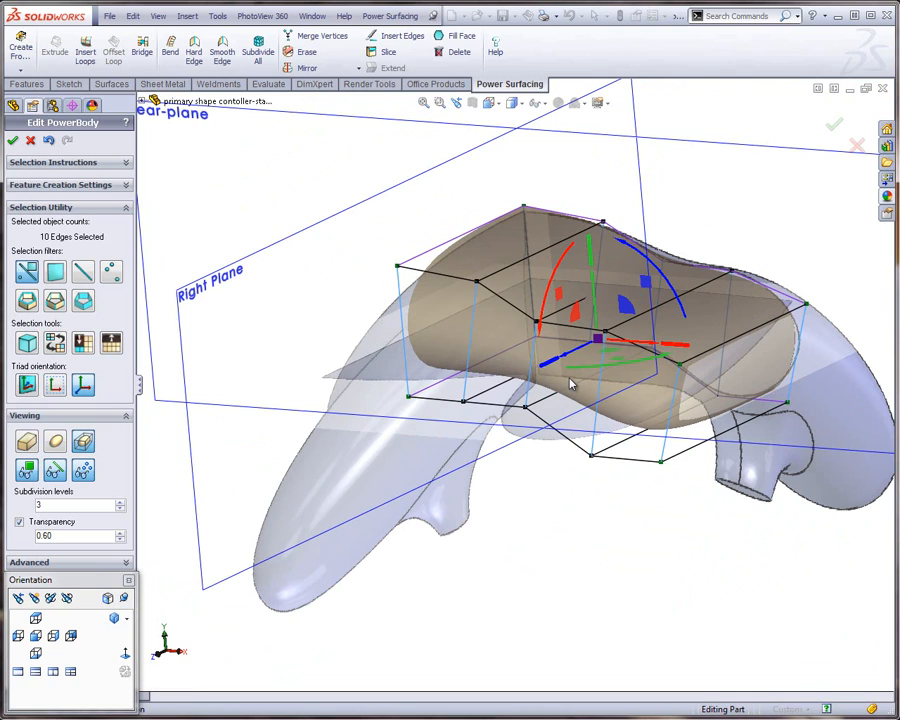
left_click(35, 636)
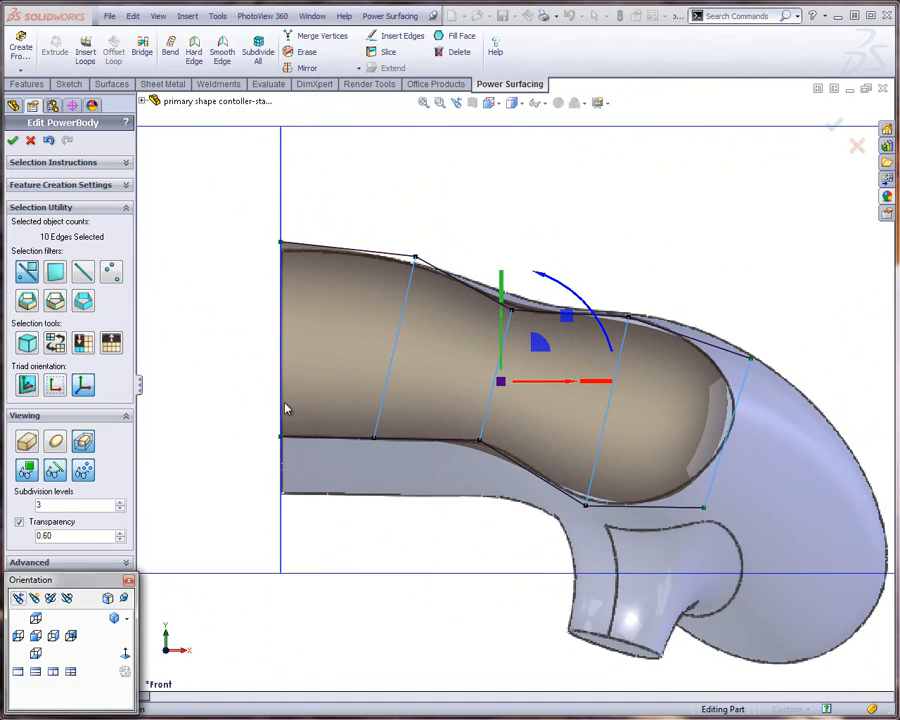
right_click(395, 351)
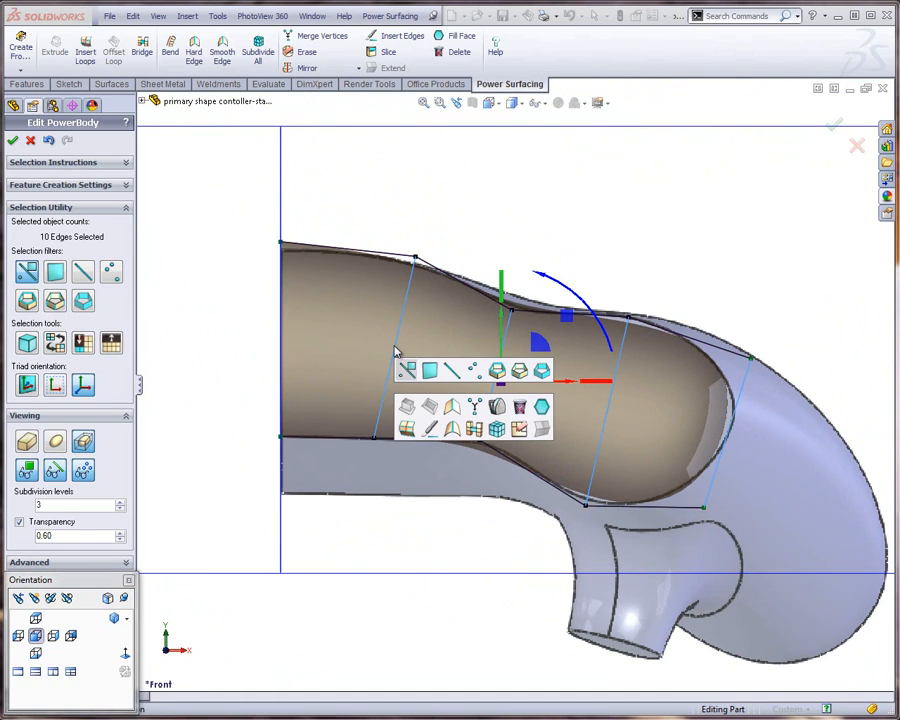
left_click(407, 428)
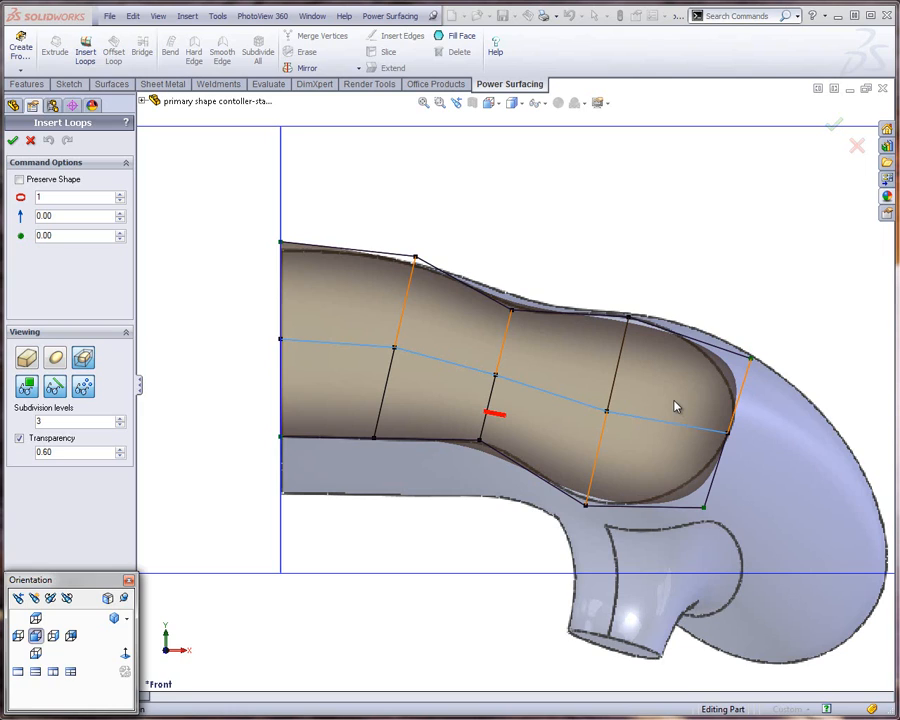
left_click(19, 181)
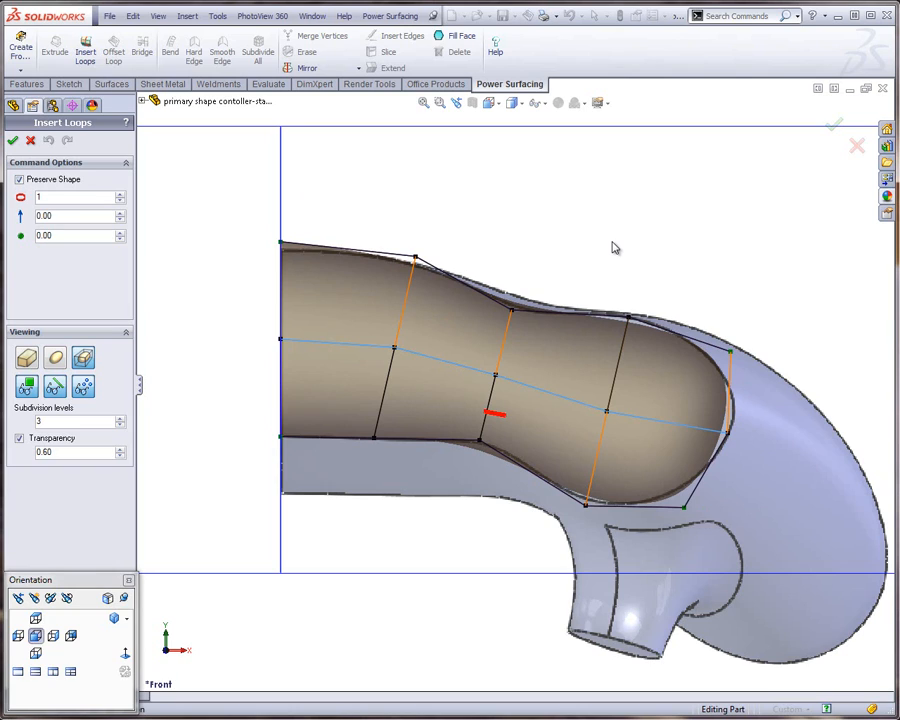
left_click(13, 141)
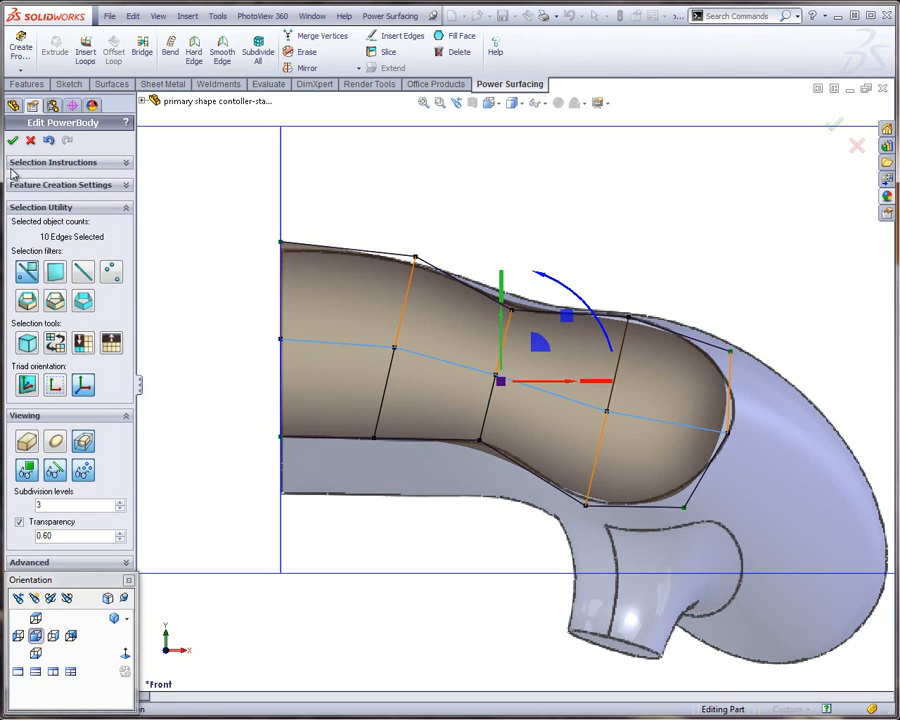
Nudge the outer end's middle vertex pair outward and the outer loop's top pair up and inward to fit the reference's upper outline
left_click(443, 204)
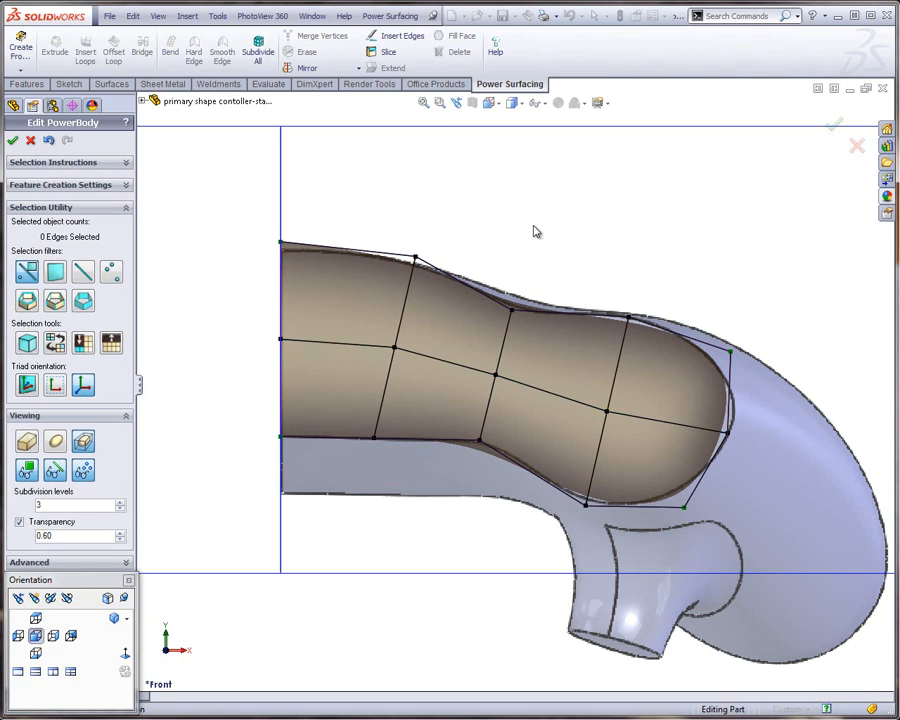
left_click_drag(769, 420, 699, 455)
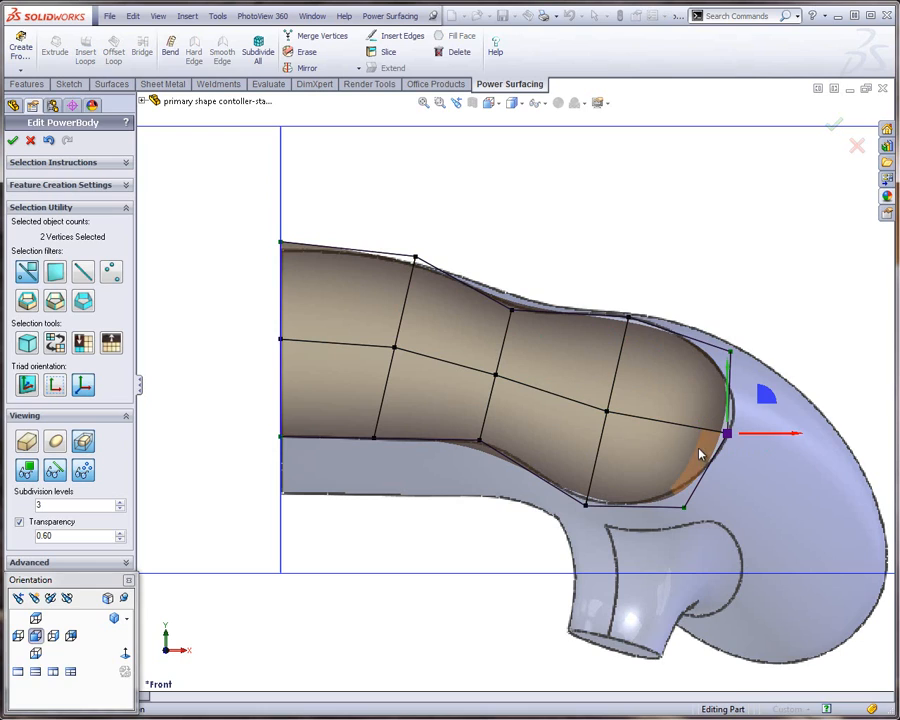
left_click_drag(766, 400, 775, 400)
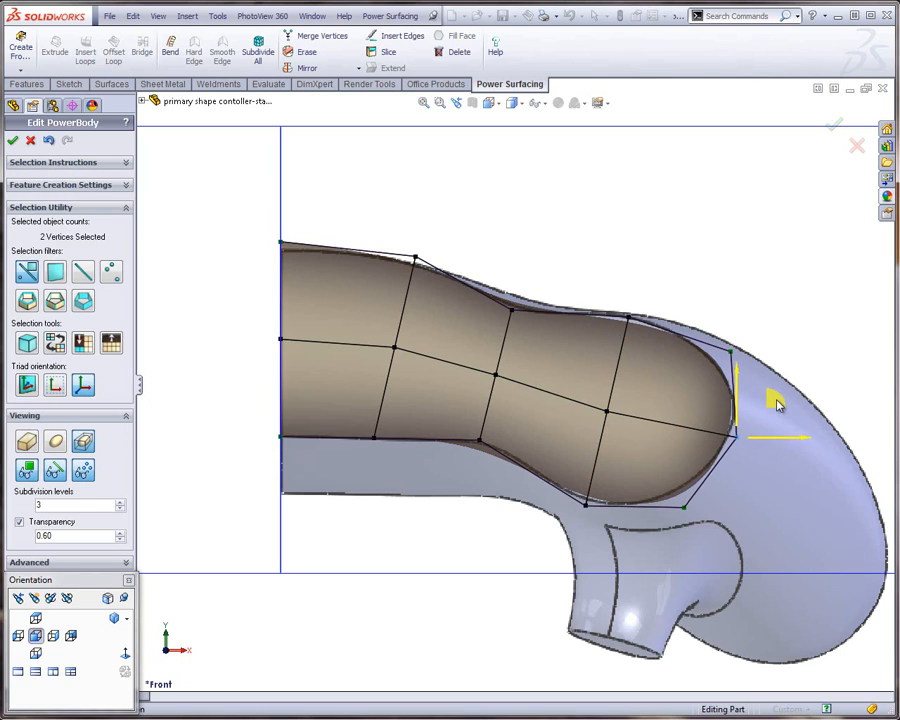
left_click(620, 275)
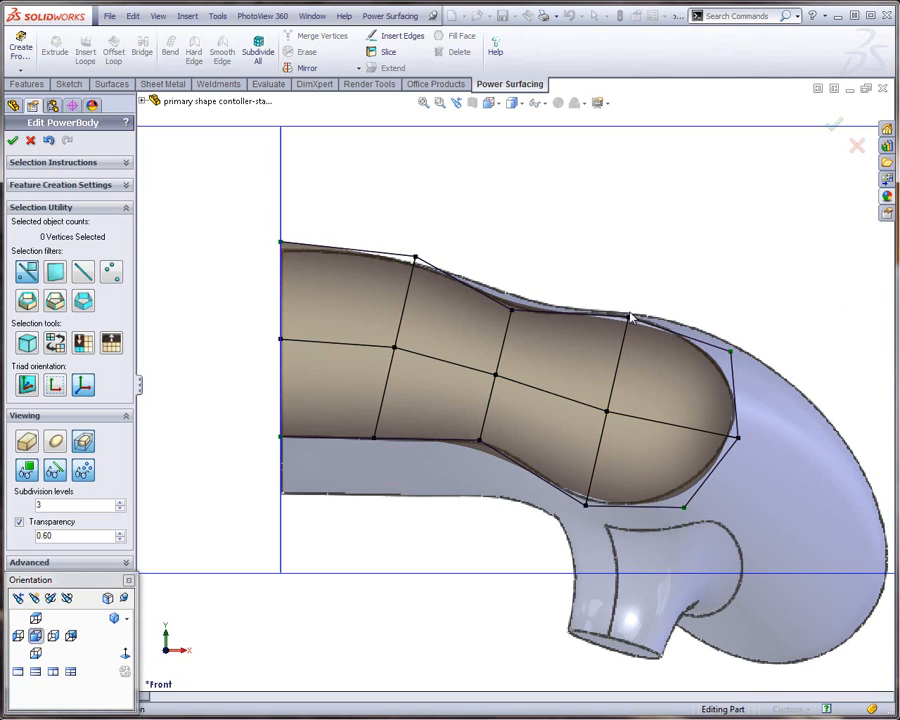
left_click(629, 315)
left_click_drag(665, 283, 657, 277)
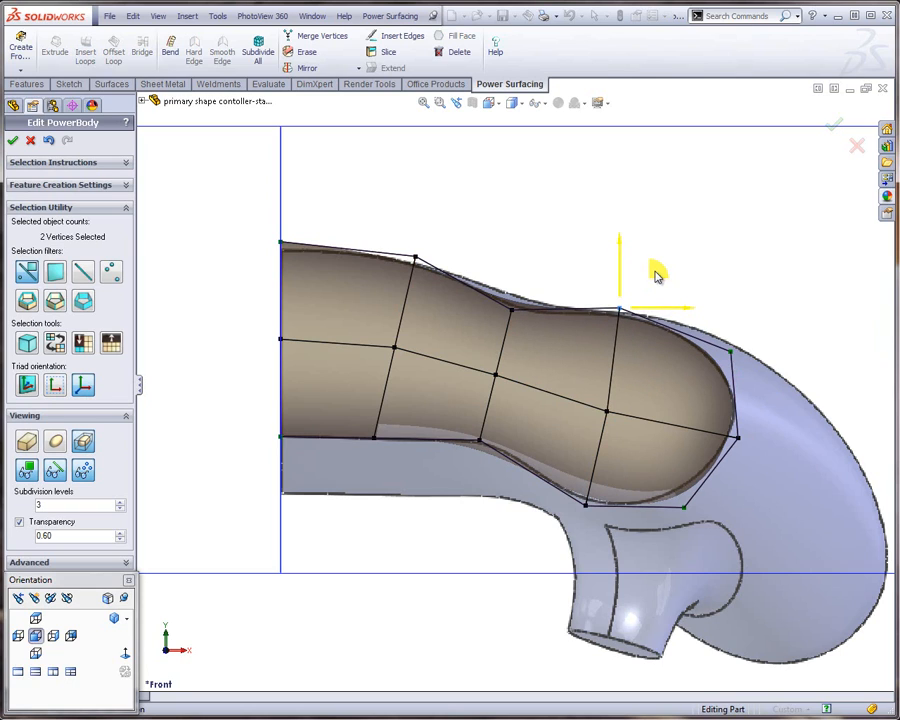
Shift the bottom vertex pairs of the outer loop and outer end slightly inward to refine the rounded lower corner
left_click(520, 511)
left_click(617, 477)
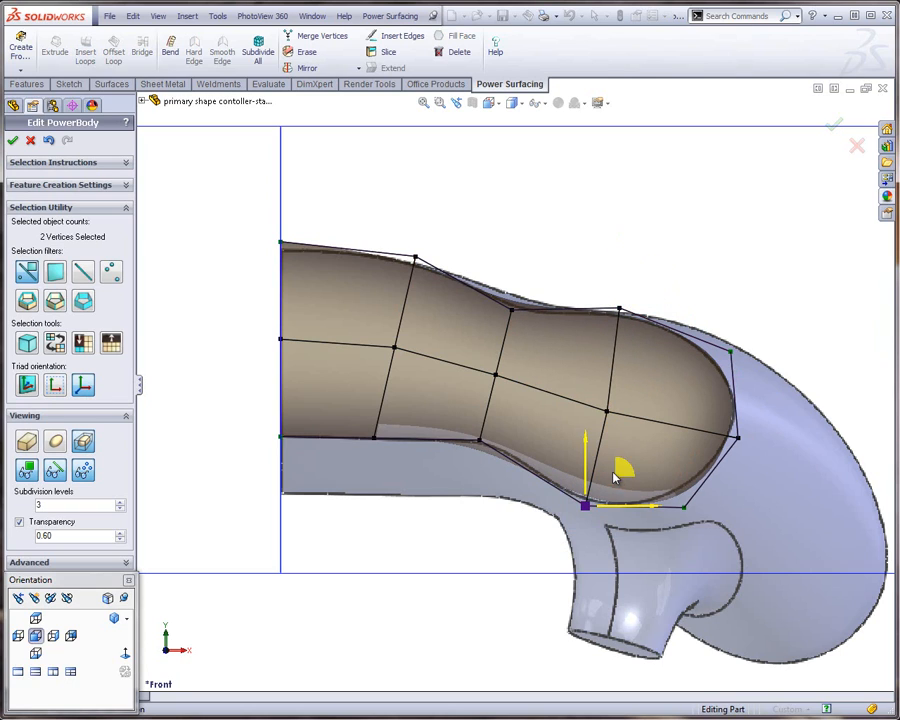
mouse_move(615, 478)
left_mouse_down()
mouse_move(622, 486)
mouse_move(622, 467)
left_mouse_up()
left_click_drag(649, 521, 698, 468)
left_click(448, 474)
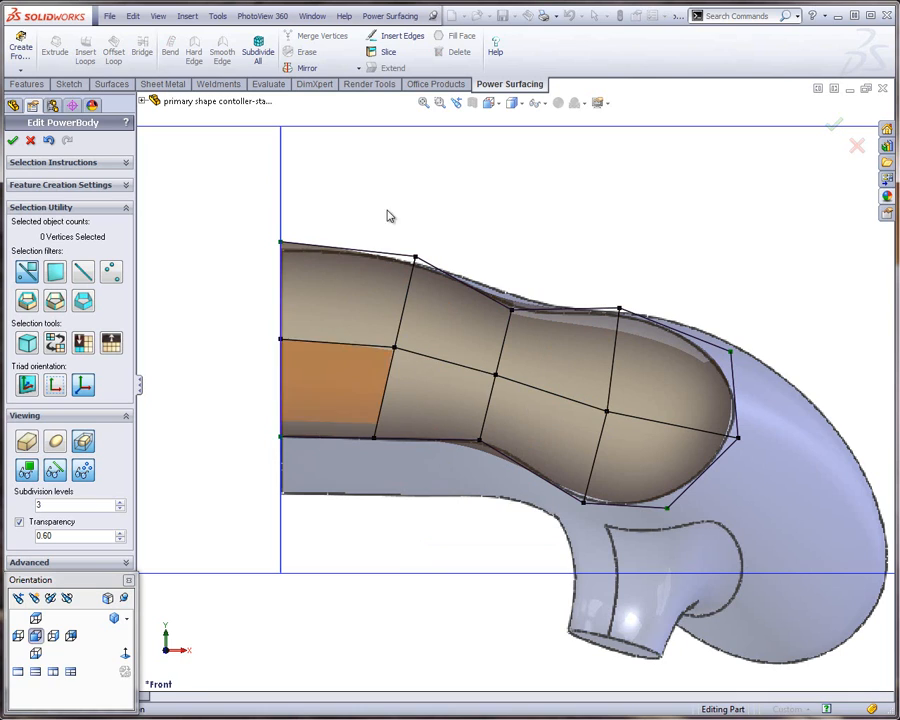
Rotate the six vertices of the inner loop, and those of the middle loop, until both loops stand vertical in the front view
left_click_drag(445, 219, 356, 465)
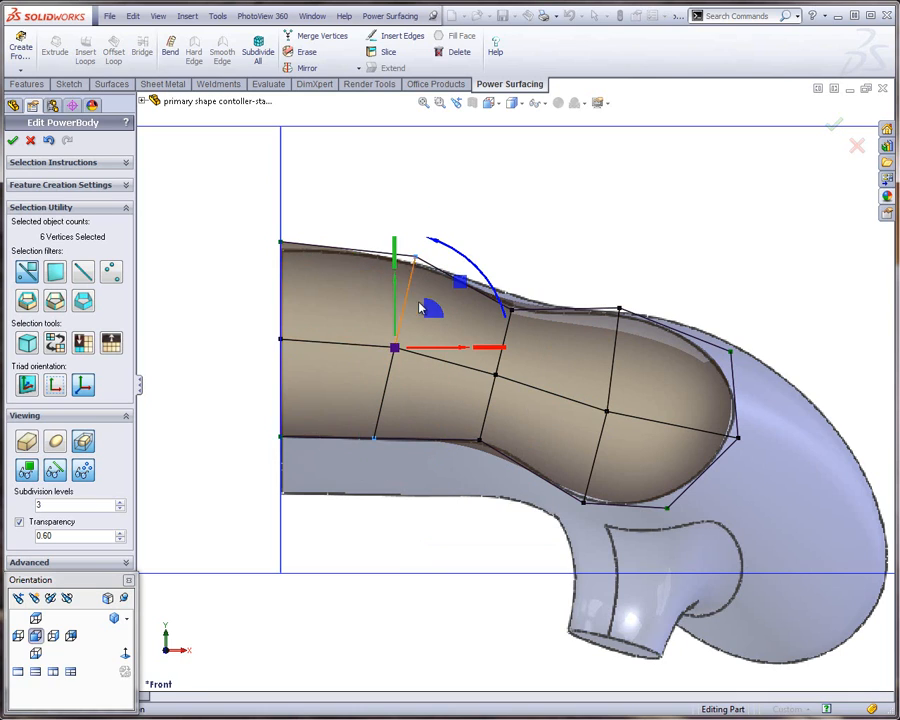
left_click_drag(455, 287, 466, 255)
left_click_drag(596, 244, 465, 477)
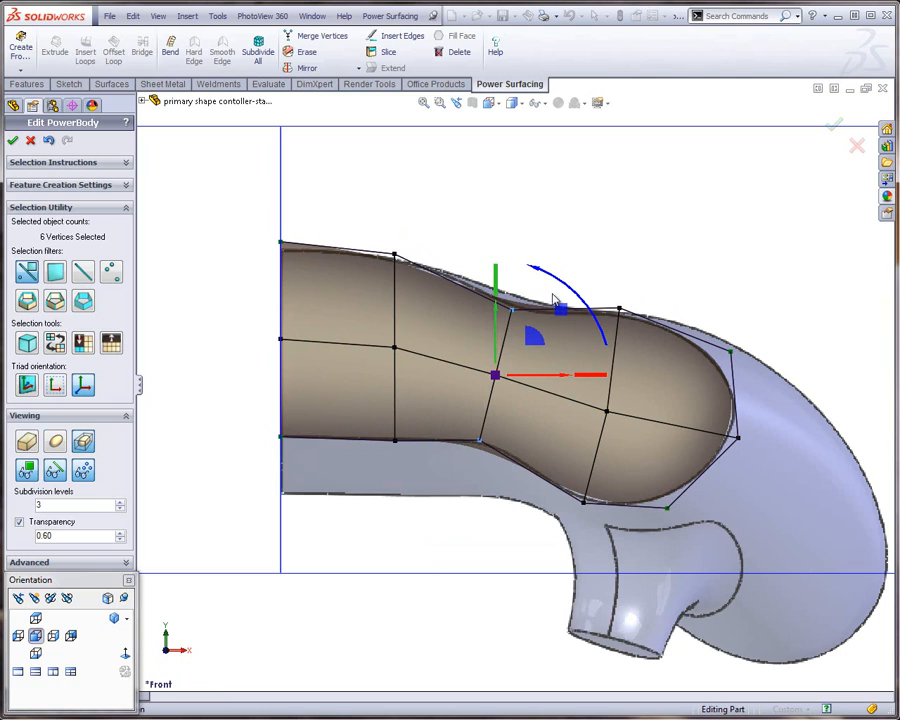
left_click_drag(576, 300, 562, 280)
left_click(670, 279)
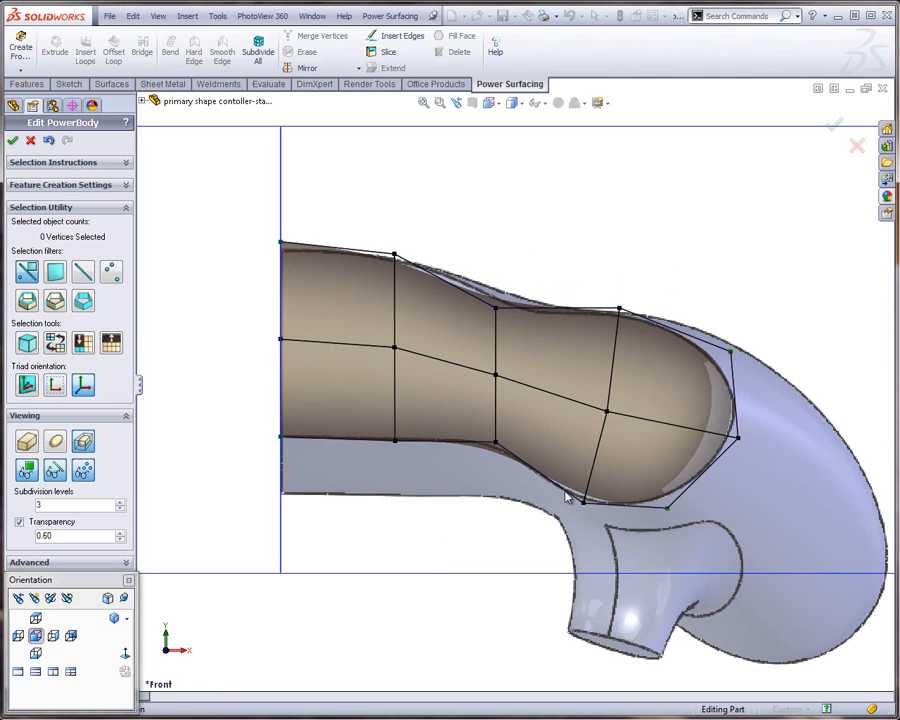
Rotate the outer loop's six vertices about 11.35° toward vertical and scale them flat along X
left_click_drag(667, 270, 562, 510)
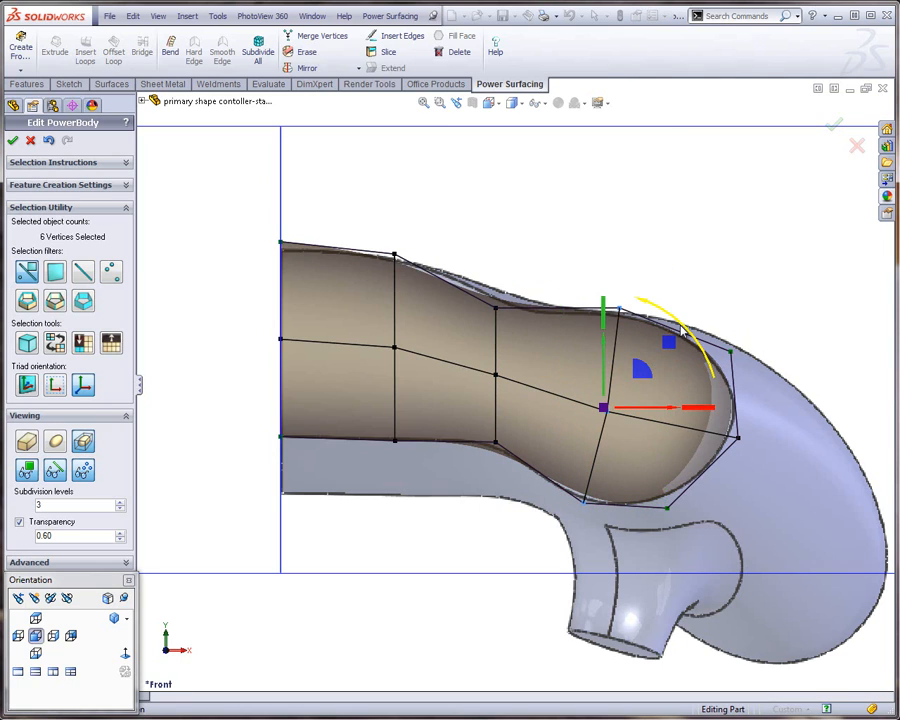
left_click_drag(683, 330, 668, 312)
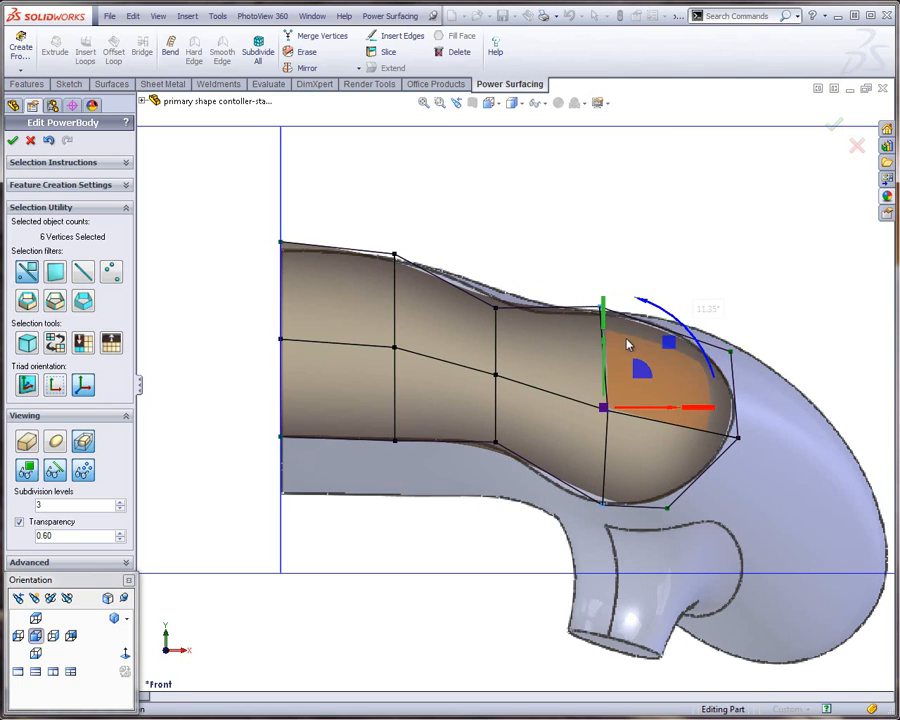
left_click(580, 275)
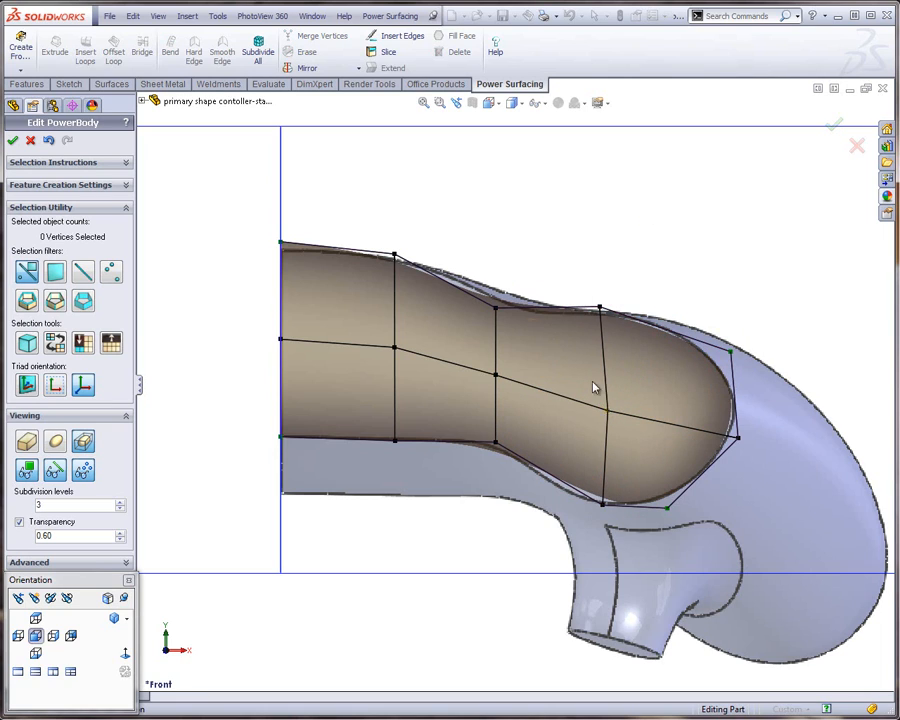
left_click_drag(565, 258, 626, 532)
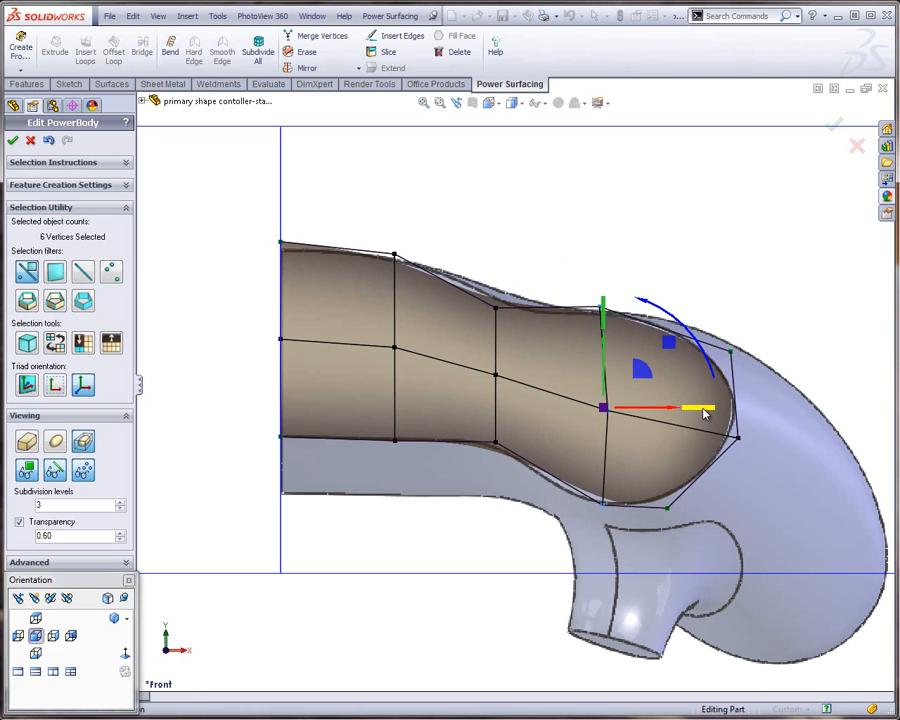
left_click_drag(705, 414, 565, 422)
left_click_drag(505, 428, 500, 440)
left_click(482, 587)
Scale the middle loop's six vertices flat along X so they share one vertical line
left_click_drag(527, 259, 456, 518)
left_click_drag(590, 376, 497, 393)
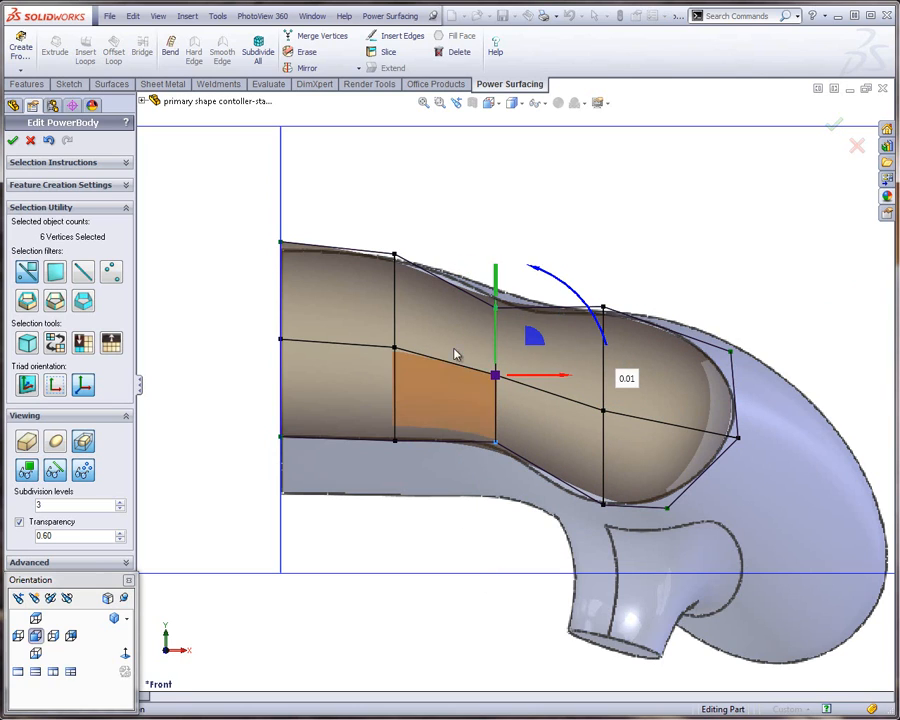
left_click(527, 236)
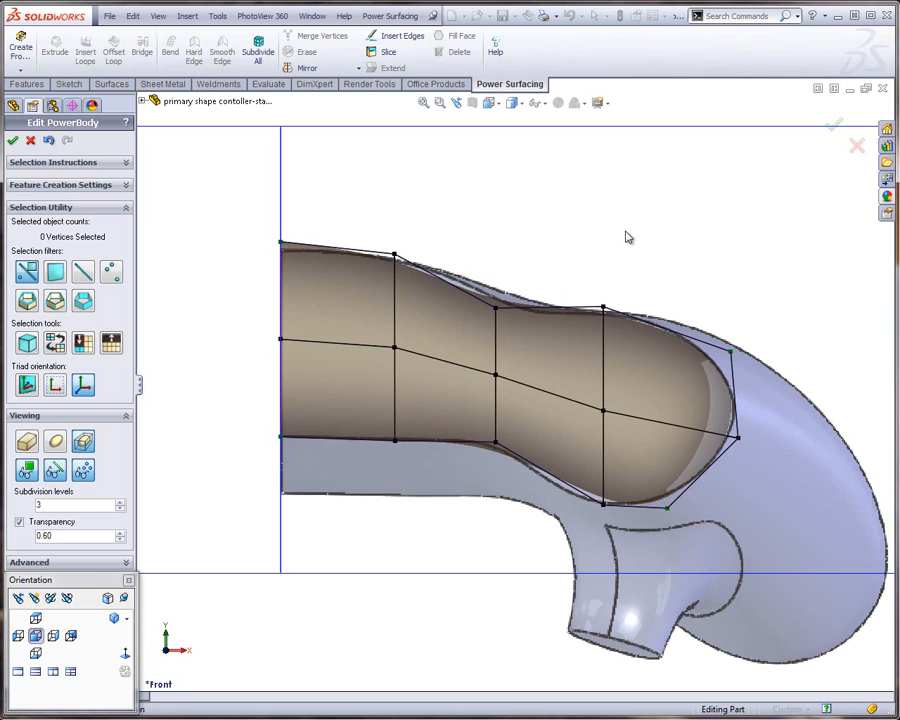
Move the inner loop's six vertices slightly outward along X, away from the Right Plane
mouse_move(634, 244)
left_mouse_down()
mouse_move(577, 478)
mouse_move(572, 538)
mouse_move(629, 220)
mouse_move(625, 231)
left_mouse_up()
left_click_drag(414, 212, 370, 494)
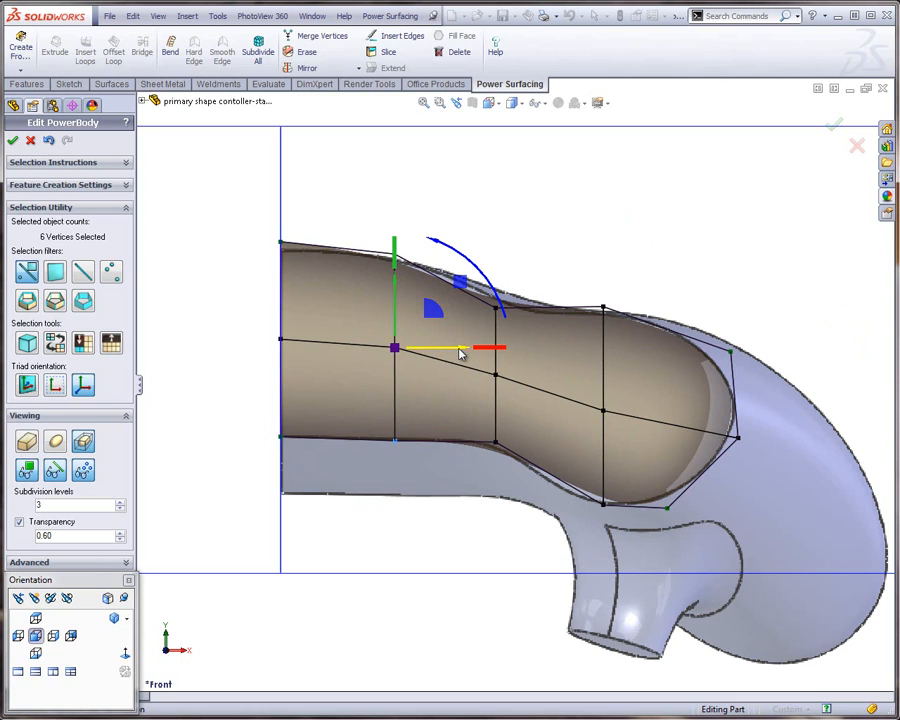
mouse_move(460, 352)
left_mouse_down()
mouse_move(478, 352)
mouse_move(470, 355)
left_mouse_up()
left_click(511, 232)
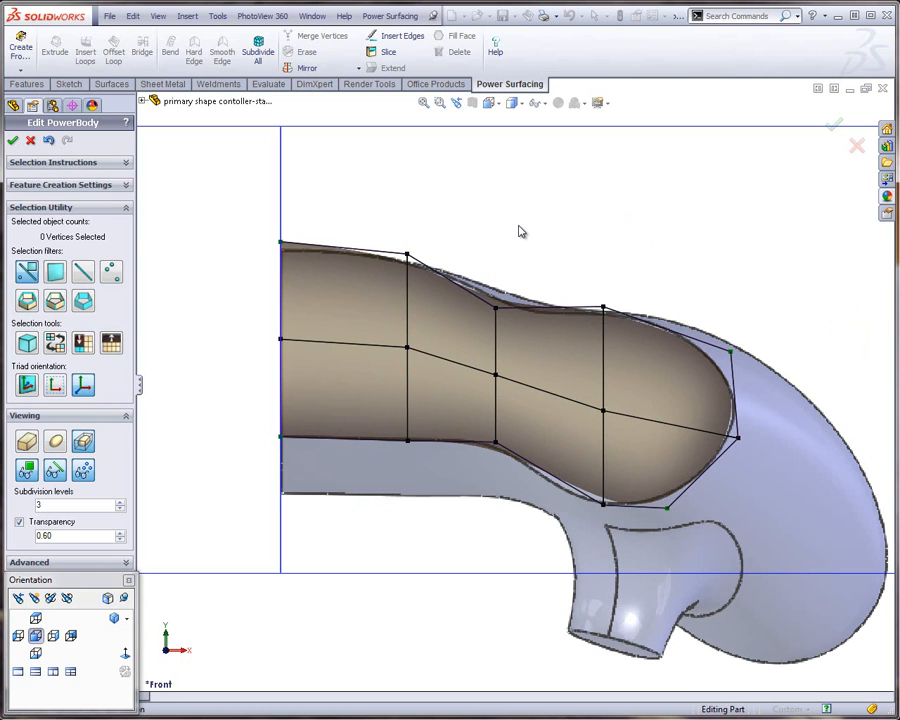
In the top view, move the body's 15 front vertices forward along Z to the central front edge of the reference controller
left_click(36, 618)
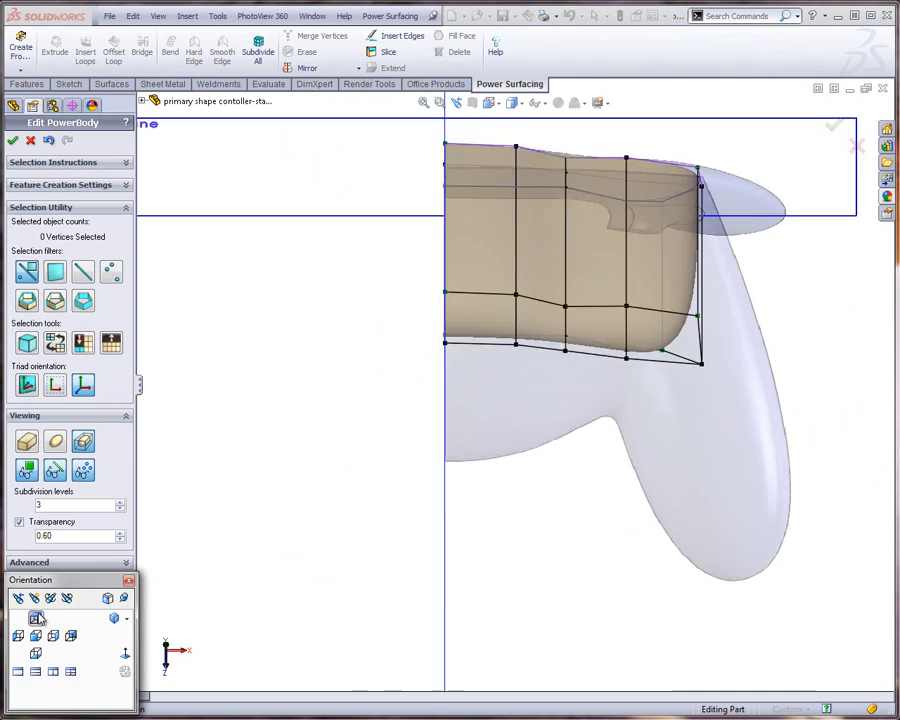
scroll(470, 428, "up", 1)
scroll(442, 428, "down", 1)
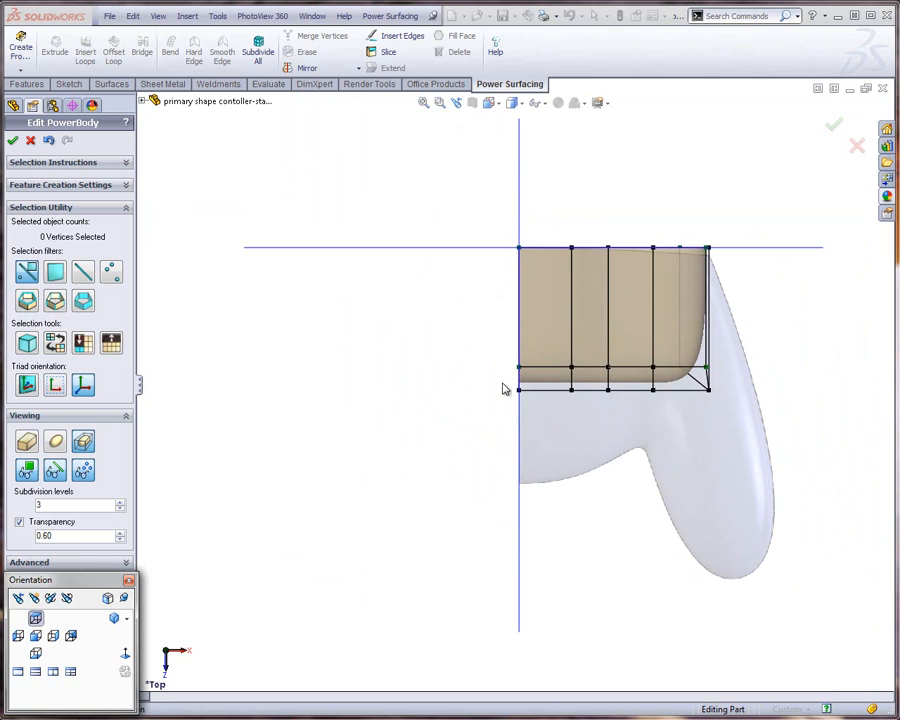
scroll(763, 329, "down", 1)
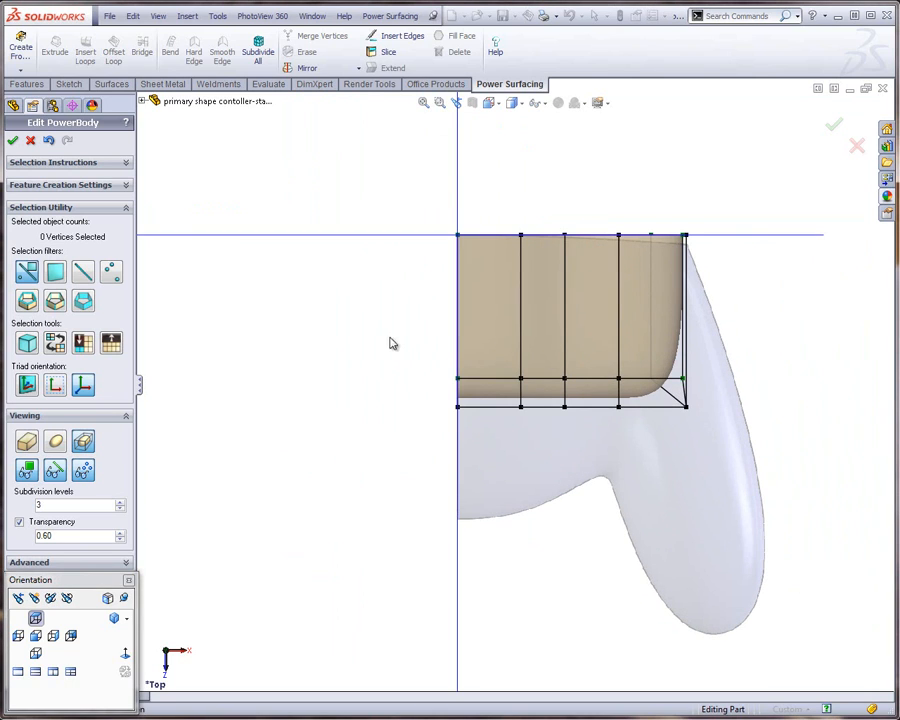
left_click_drag(382, 336, 777, 460)
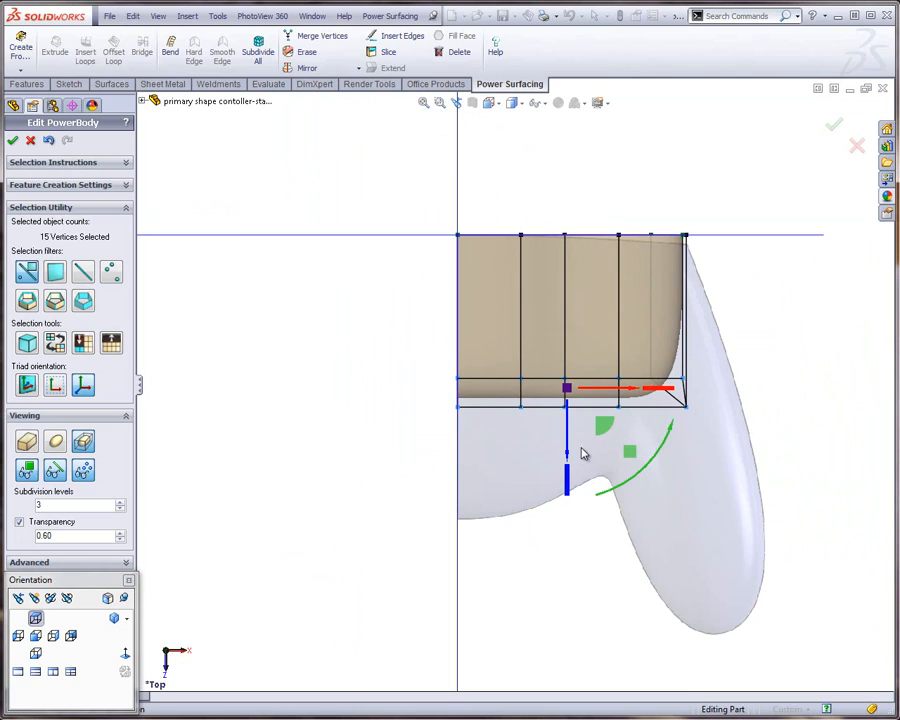
left_click_drag(568, 464, 559, 567)
left_click(492, 624)
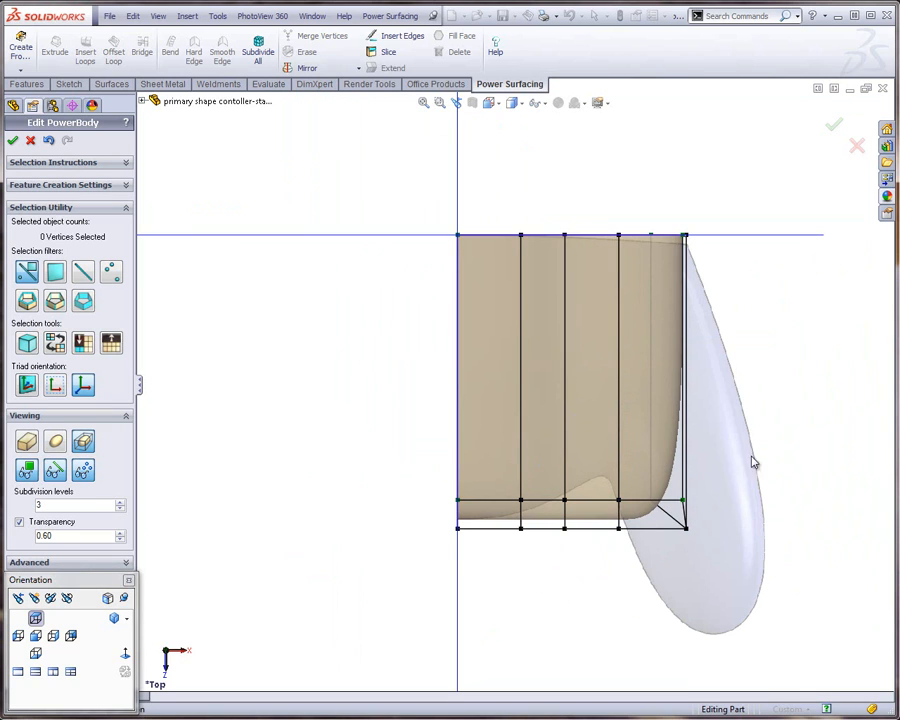
Select the two front faces at the body's outer end and move them in the top view to the tip of the reference grip
middle_click_drag(691, 501, 673, 388)
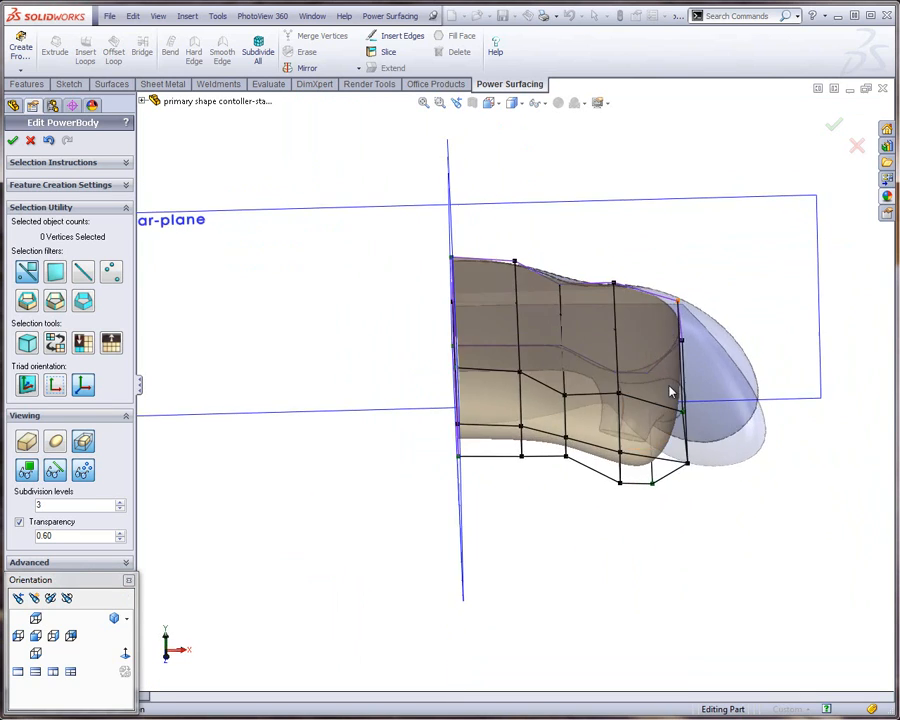
left_click(664, 424)
left_click(643, 464, "ctrl")
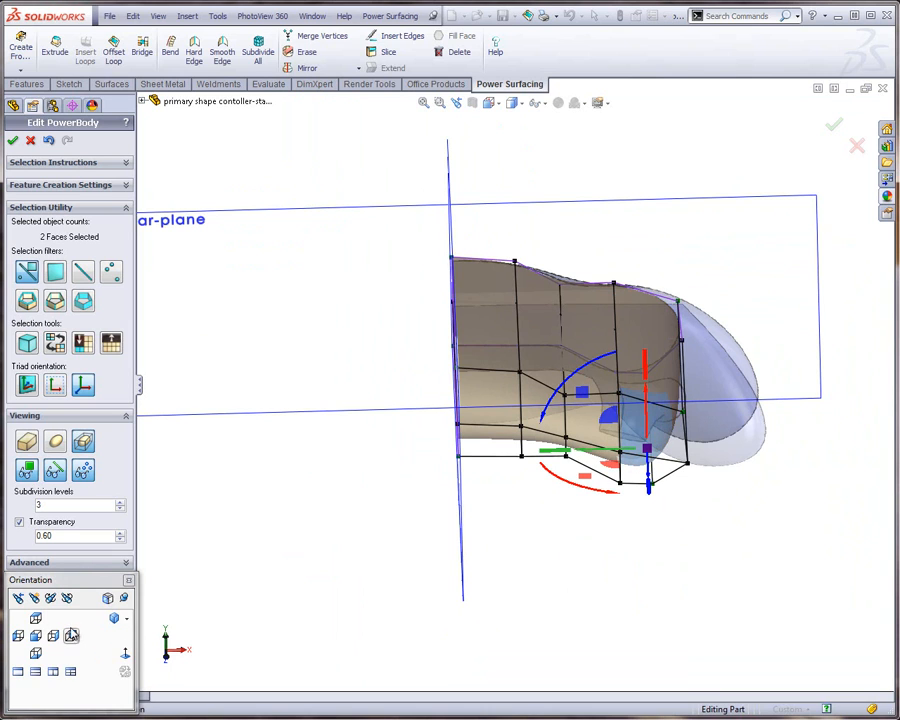
left_click(36, 619)
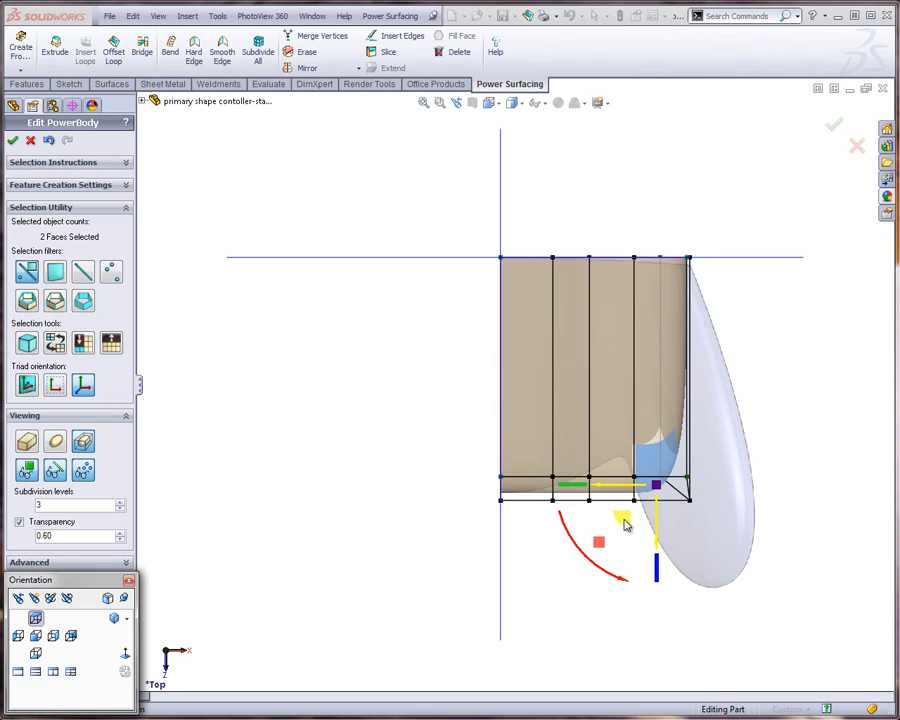
left_click_drag(624, 524, 697, 624)
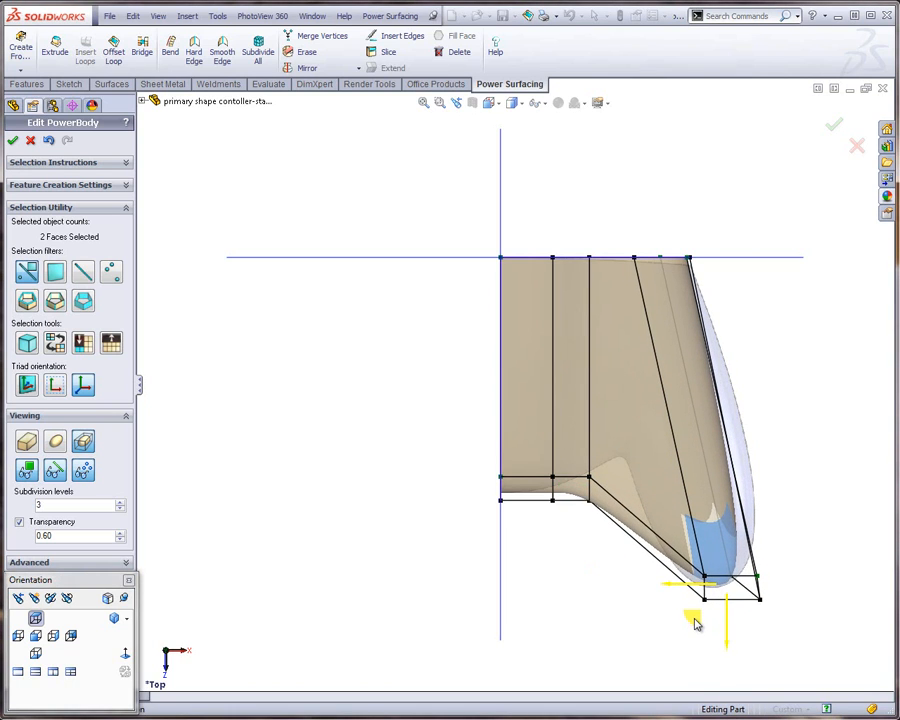
left_click(569, 589)
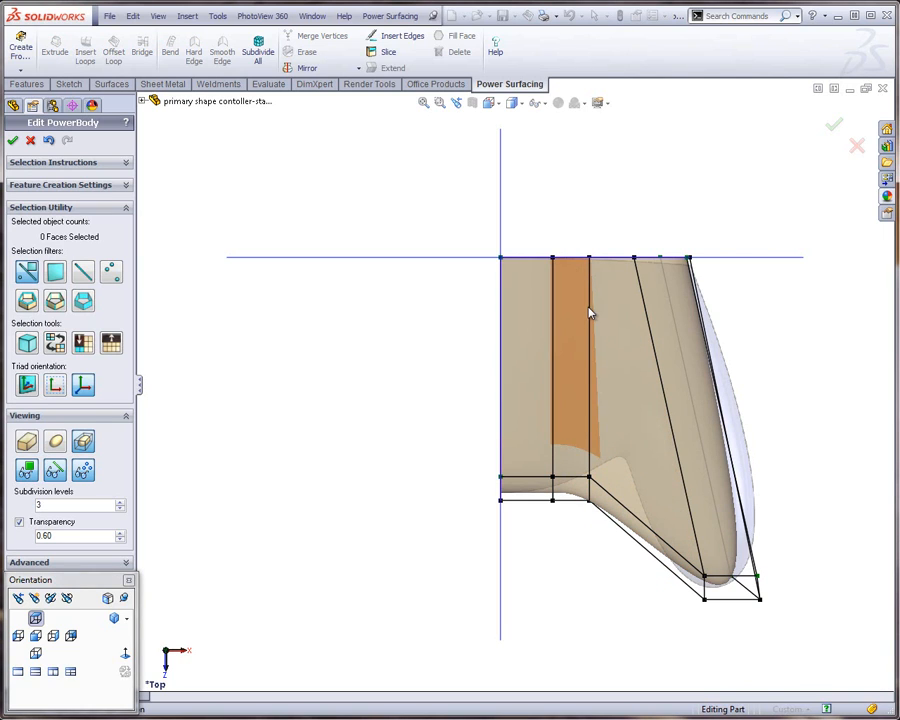
Insert one edge loop between the middle and outer loops, with Preserve Shape turned off
left_click(641, 528)
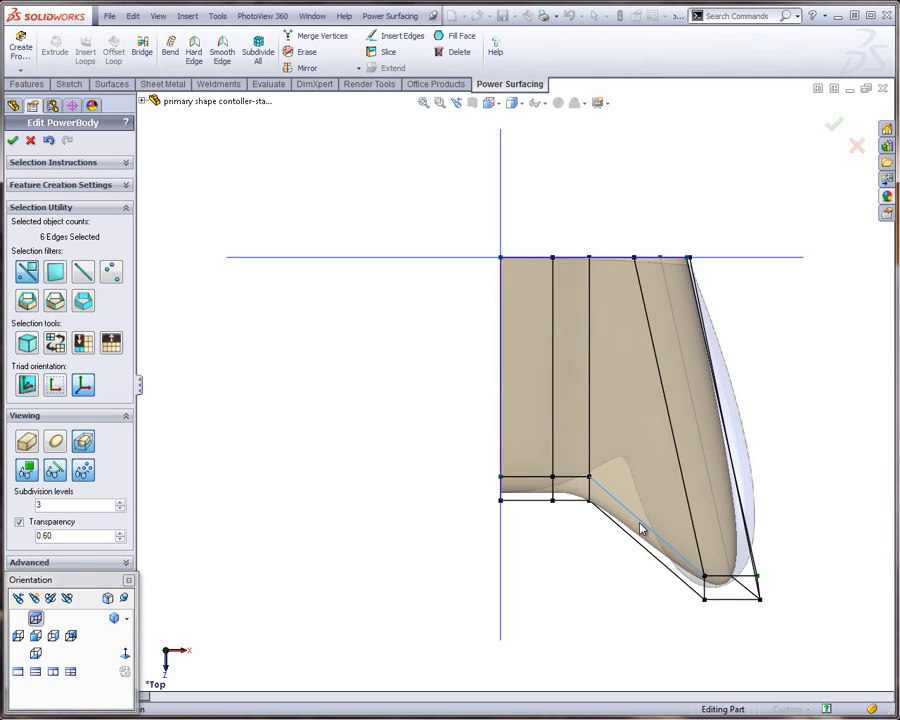
middle_click_drag(643, 514, 627, 208)
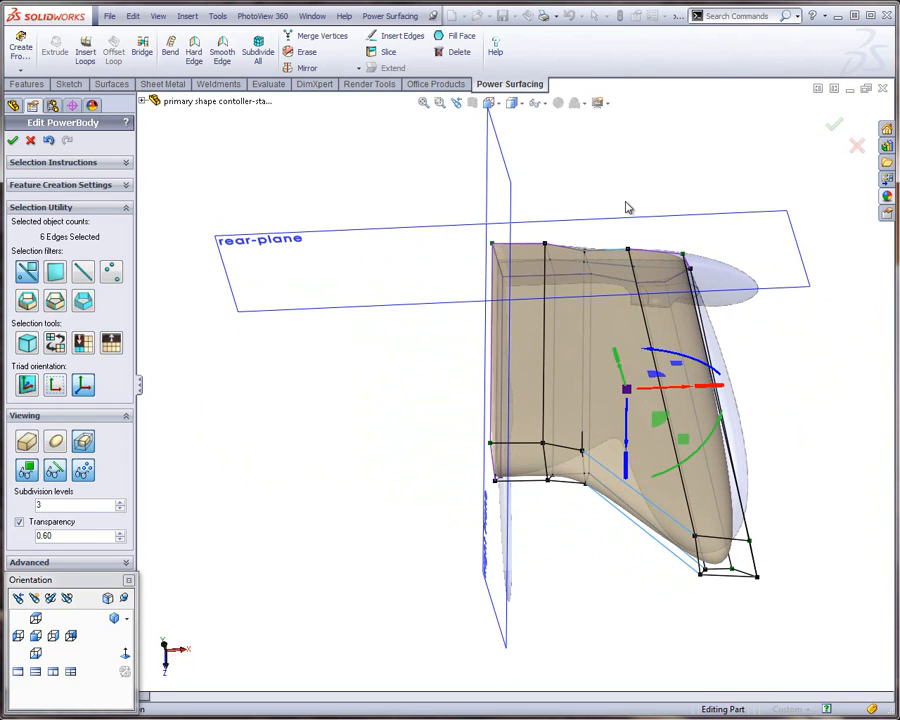
key("s")
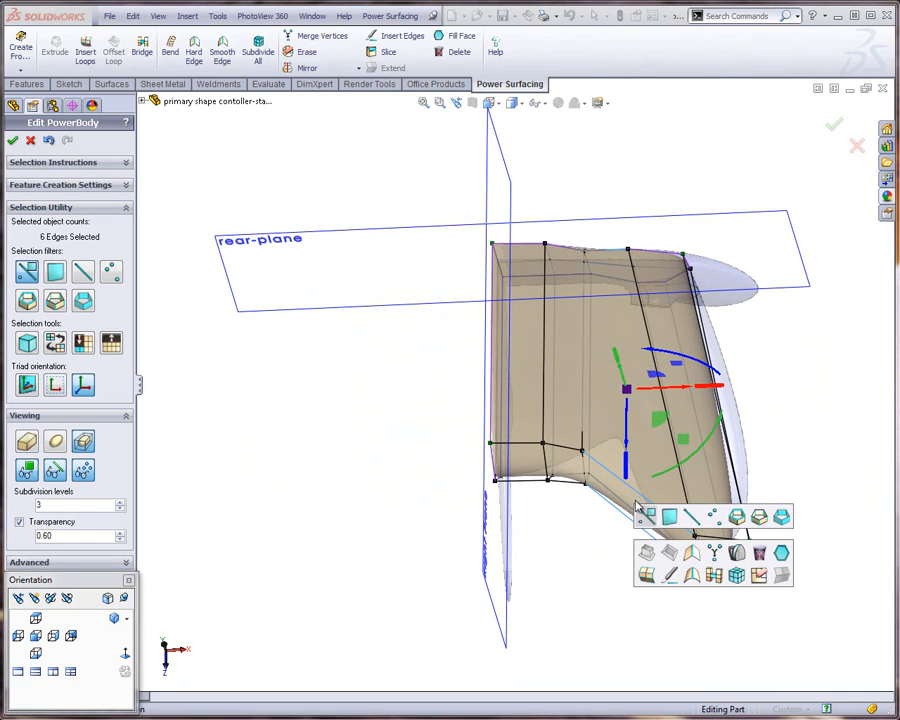
left_click(646, 575)
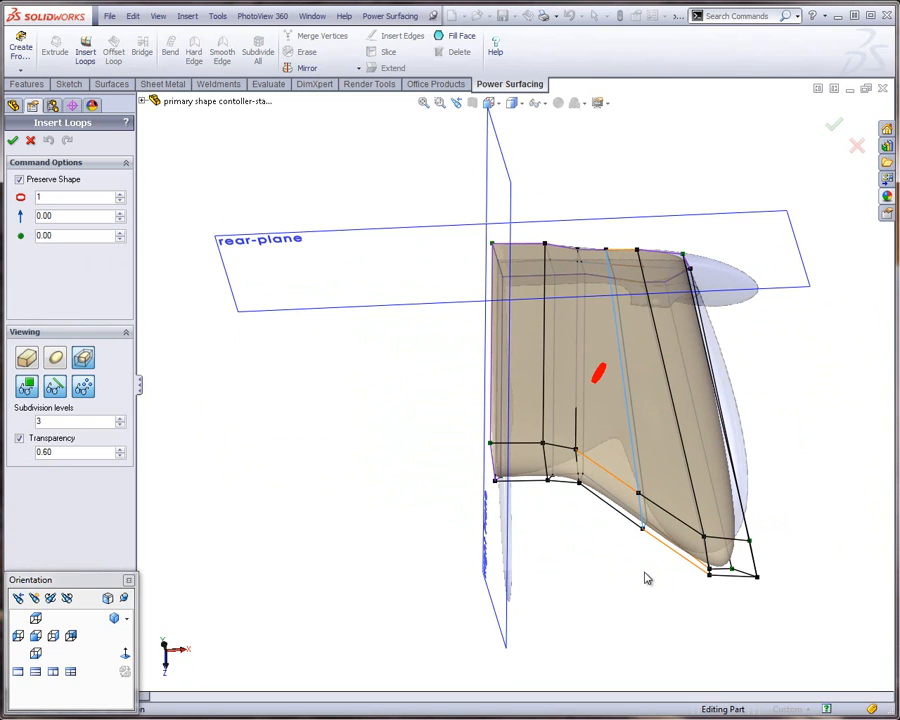
left_click(37, 619)
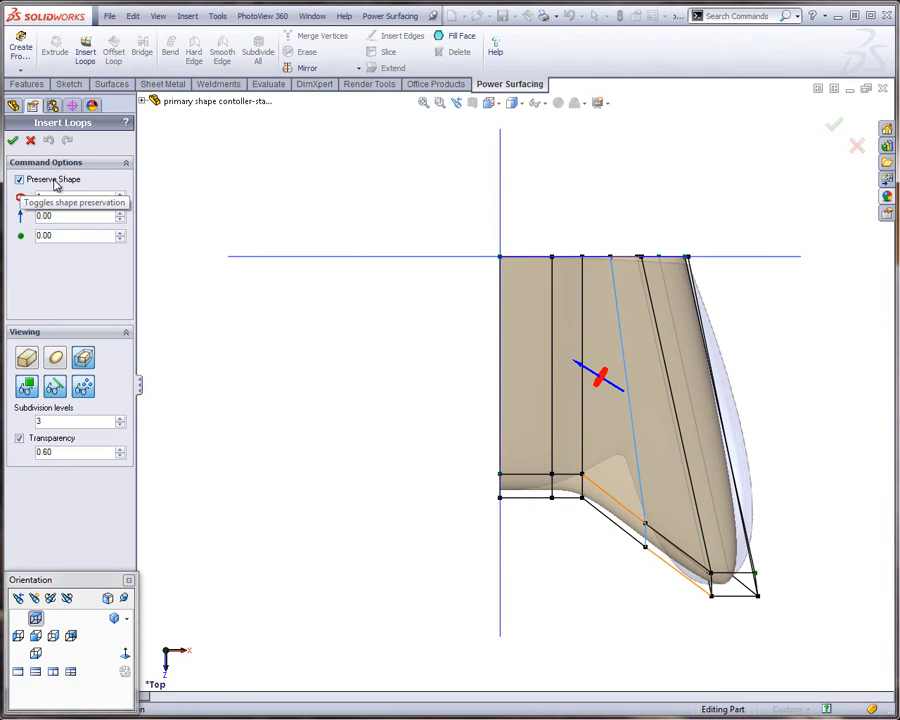
left_click(19, 180)
left_click(19, 180)
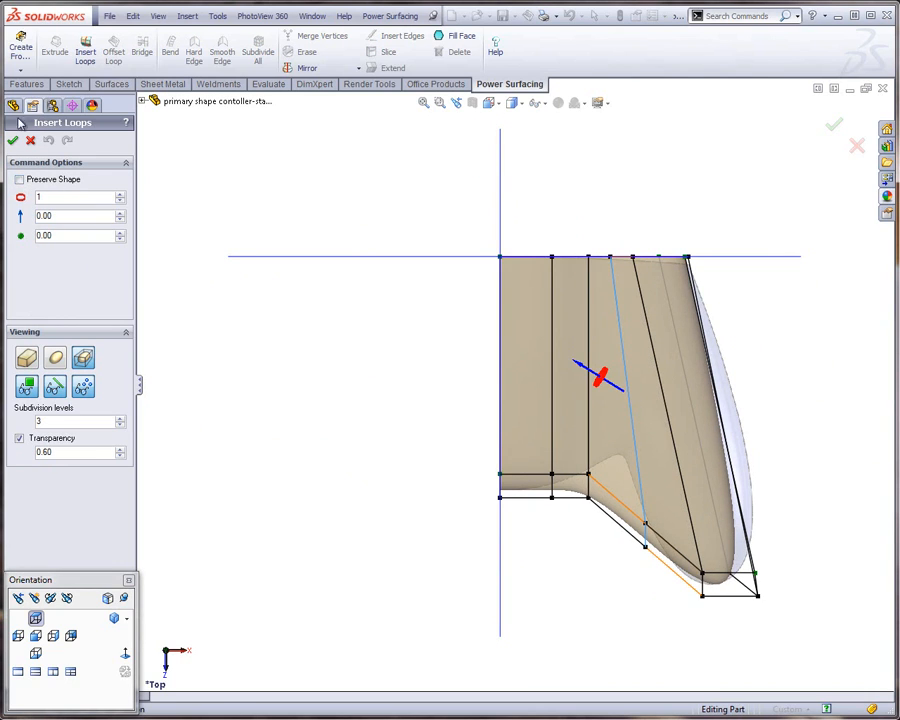
left_click(13, 141)
Show the smooth surface and move the new loop's three front vertices back and inward to the notch beside the reference grip
left_click_drag(614, 565, 665, 492)
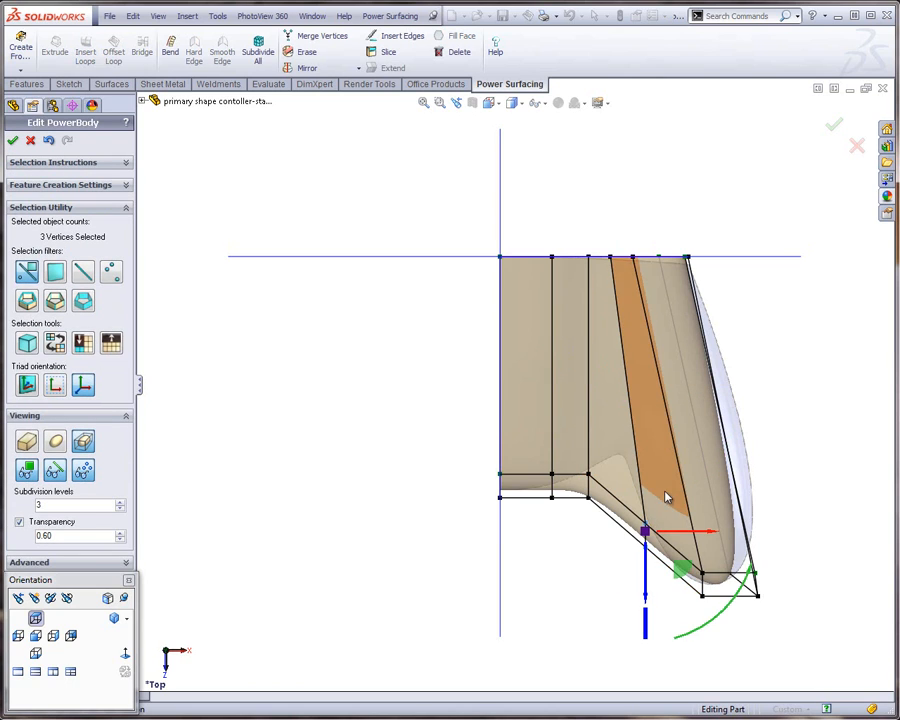
left_click(197, 456)
left_click(56, 447)
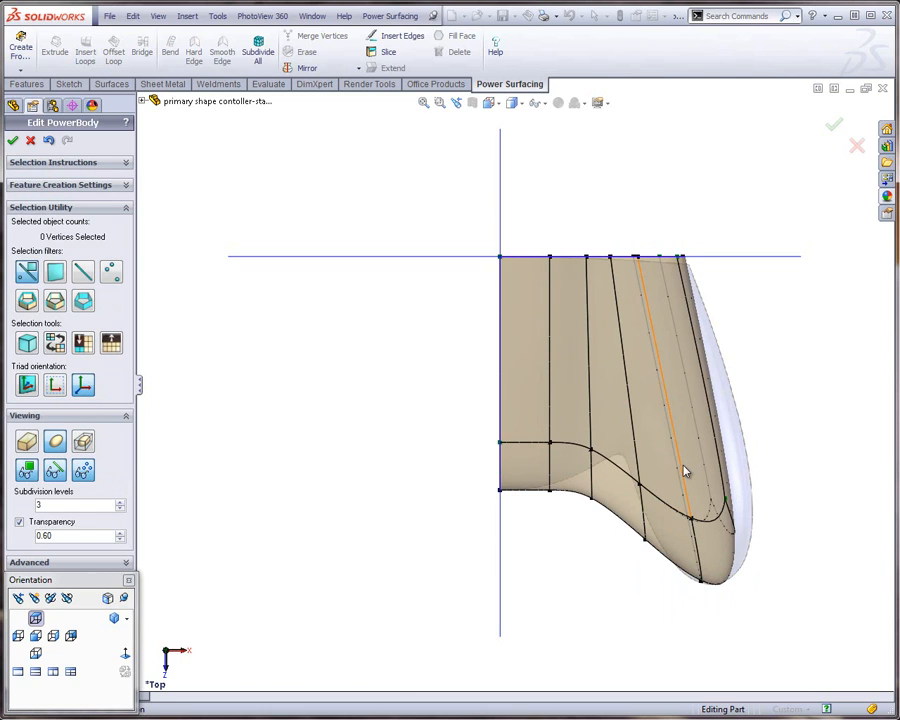
scroll(680, 475, "down", 3)
left_click_drag(556, 598, 624, 435)
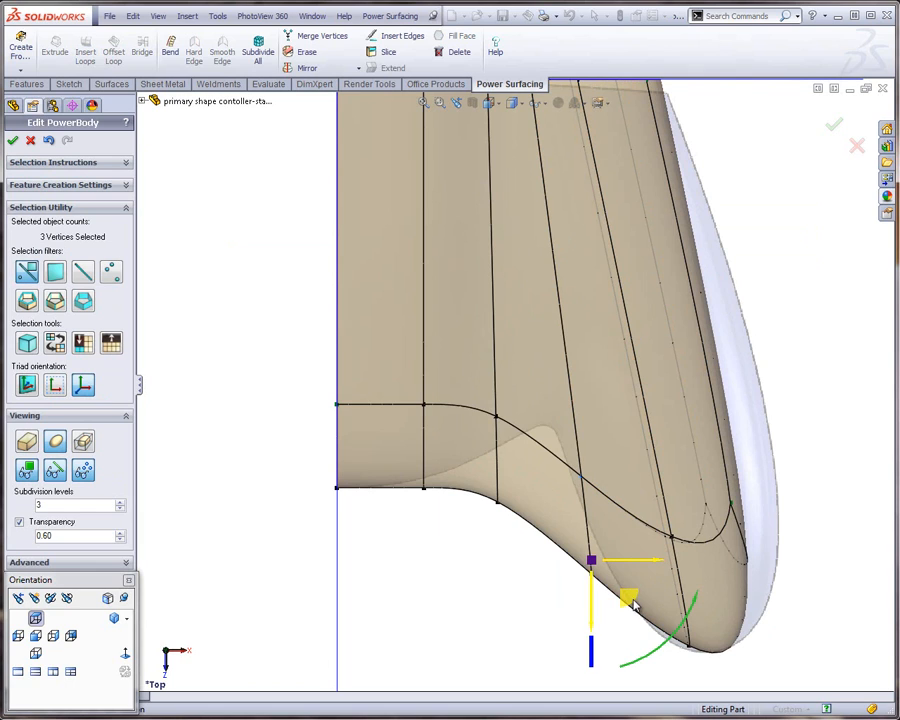
left_click_drag(630, 601, 584, 390)
left_click(528, 624)
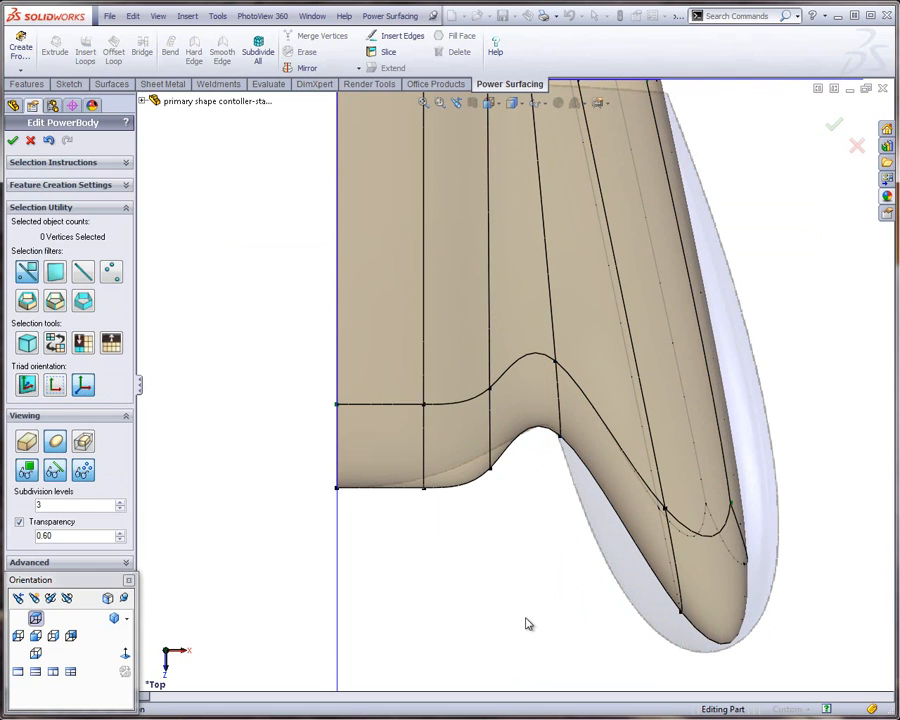
Move the three front vertices of the middle loop and those of the inner loop to follow the reference's curved front edge
left_click_drag(452, 529, 500, 337)
left_click_drag(528, 518, 572, 466)
left_click(458, 519)
left_click_drag(415, 525, 485, 347)
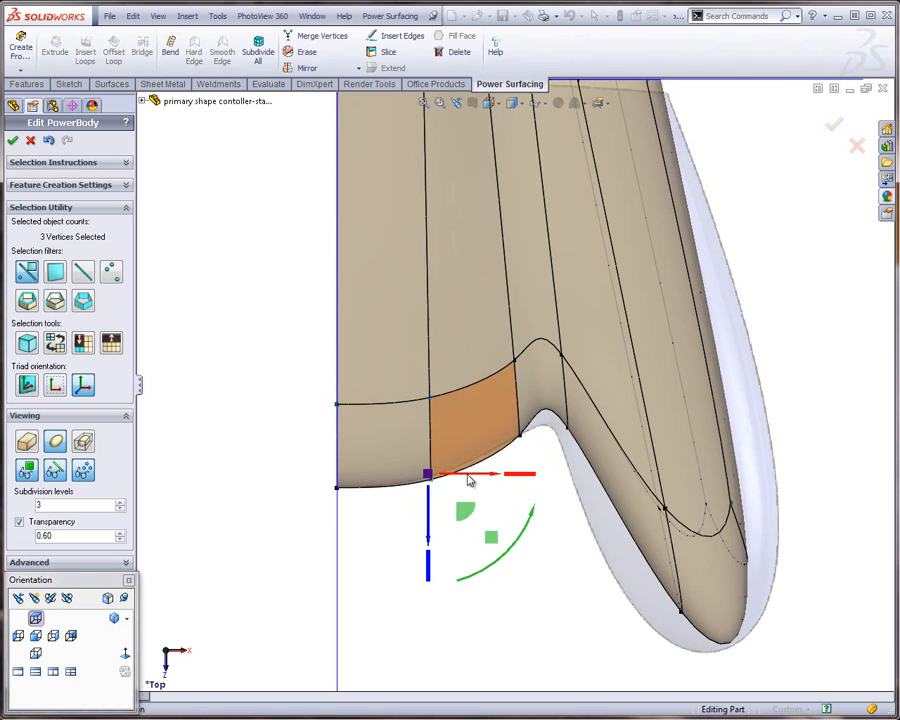
mouse_move(463, 509)
left_mouse_down()
mouse_move(472, 498)
mouse_move(458, 511)
left_mouse_up()
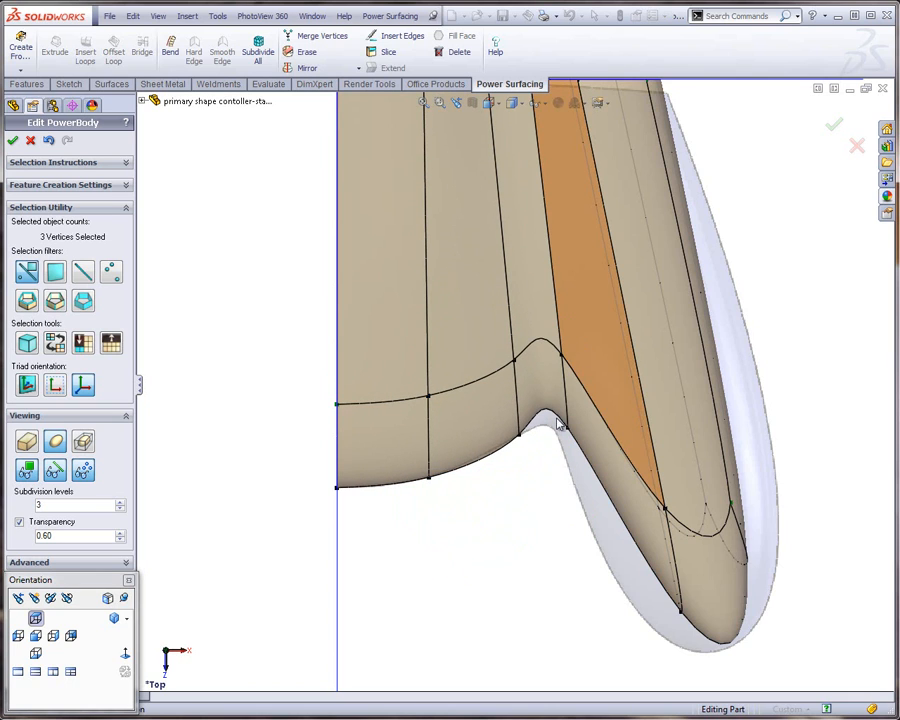
Move the three front vertices of the loop on the grip side of the notch slightly forward along Z
left_click_drag(557, 418, 549, 460)
left_click_drag(579, 390, 585, 429)
left_click(539, 628)
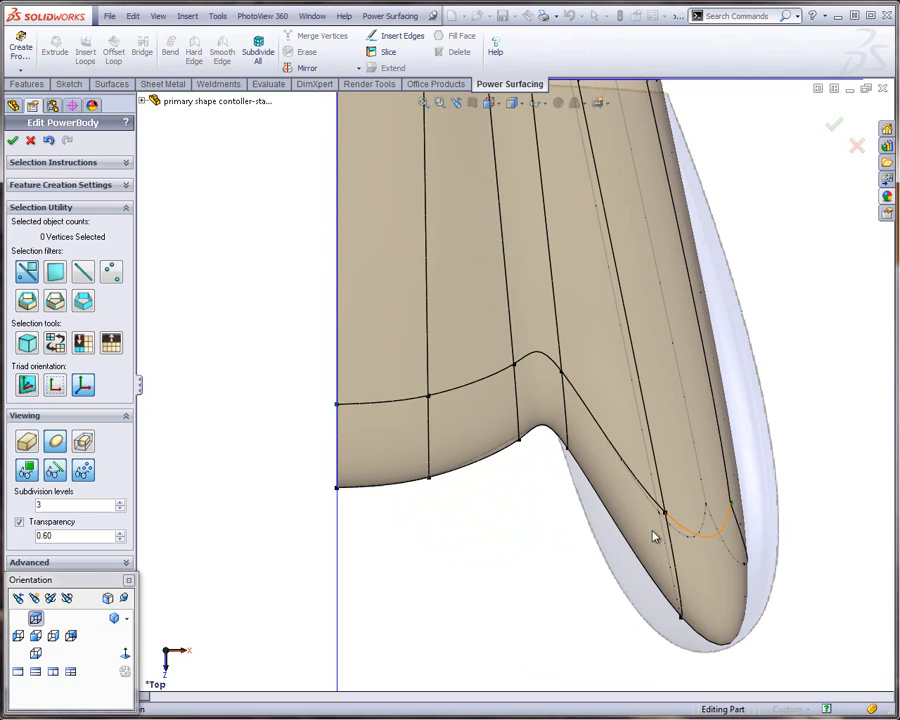
Scale the six vertices at the grip's tip by about 1.73 along X and shift them slightly inward to fit the reference grip
left_click_drag(615, 657, 796, 478)
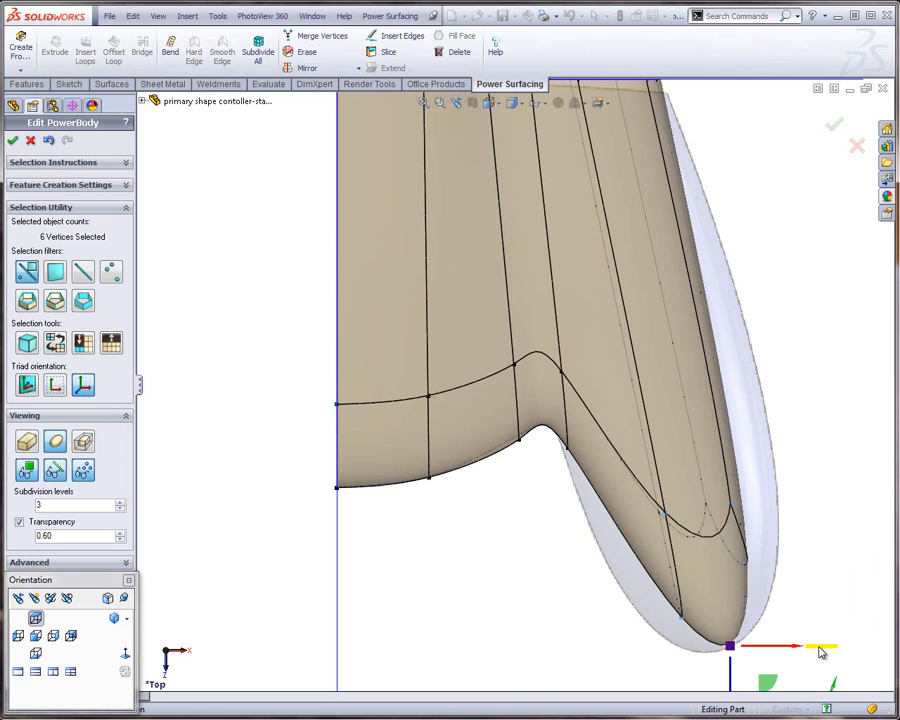
left_click_drag(820, 651, 845, 650)
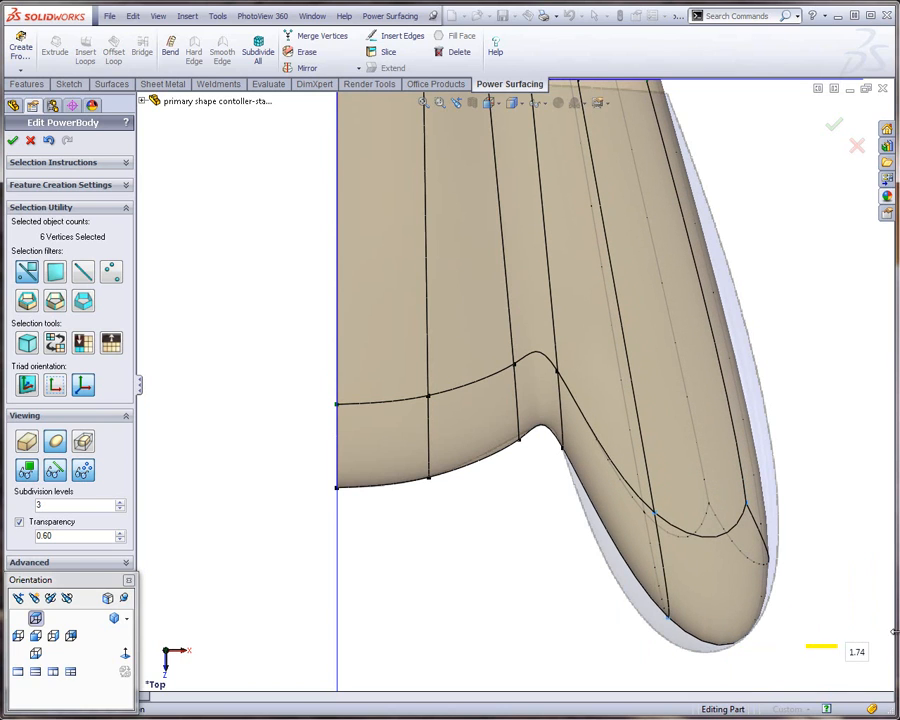
key("z")
left_click_drag(846, 594, 795, 559)
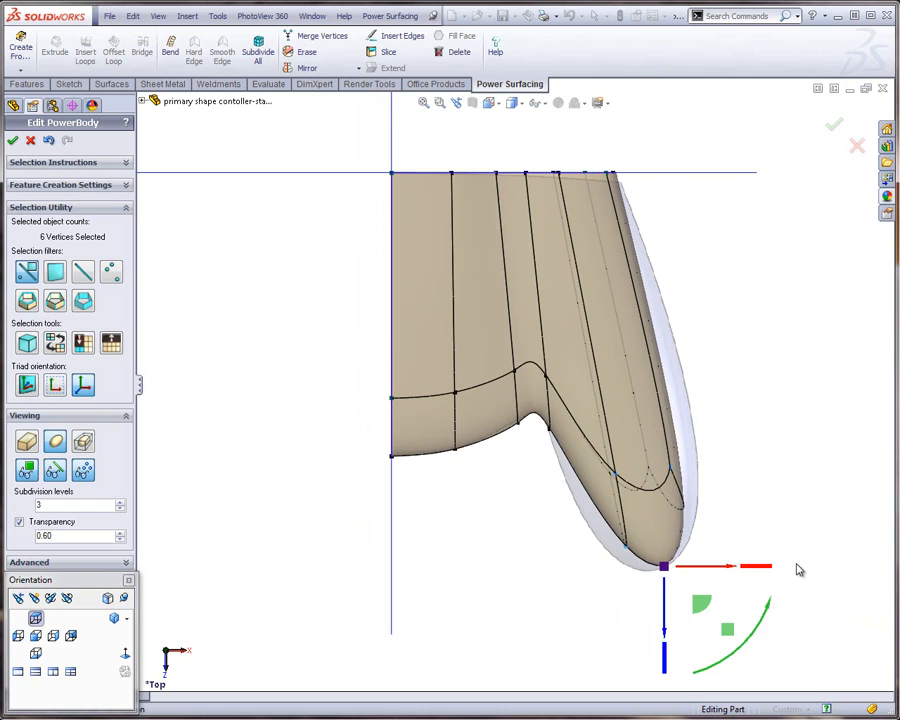
scroll(798, 569, "down", 2)
scroll(775, 577, "up", 1)
left_click_drag(657, 527, 722, 528)
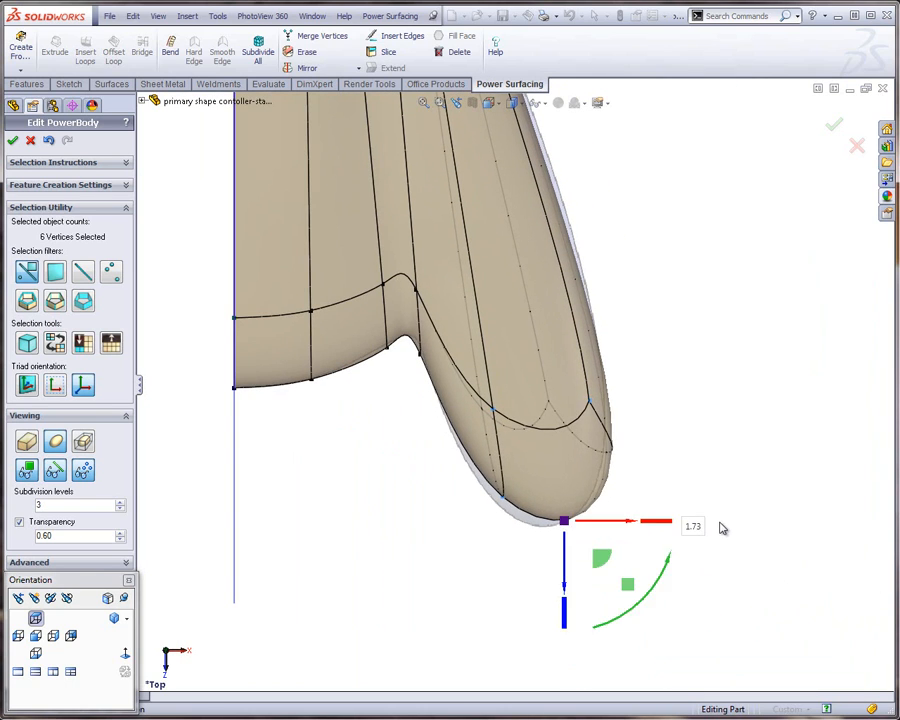
left_click_drag(633, 526, 614, 527)
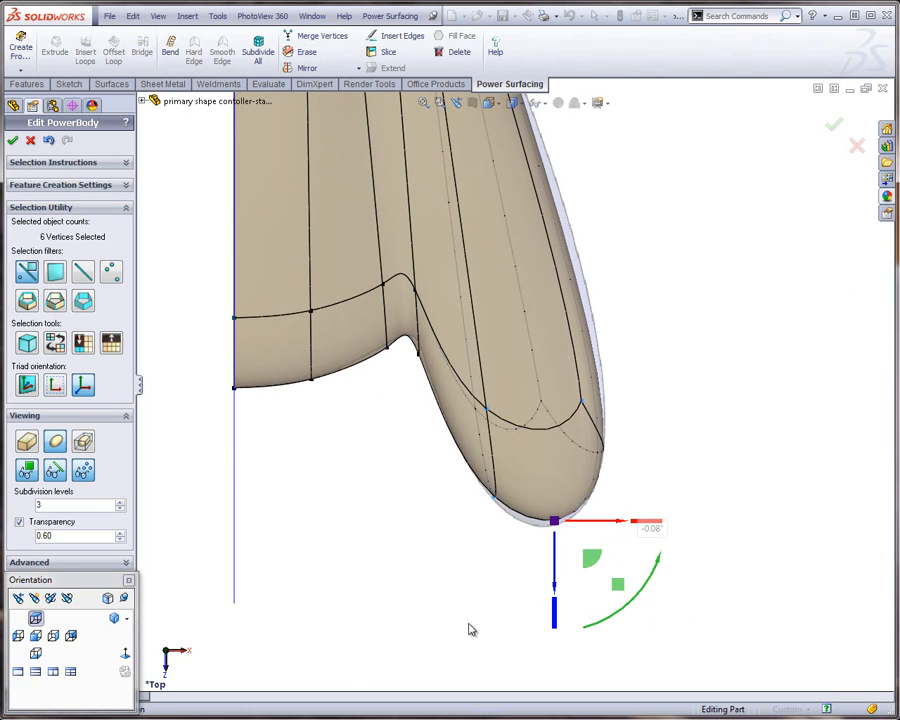
left_click(518, 606)
Nudge the three front vertices on the grip side of the notch slightly outward to match the reference edge
key("z")
key("z")
key("z")
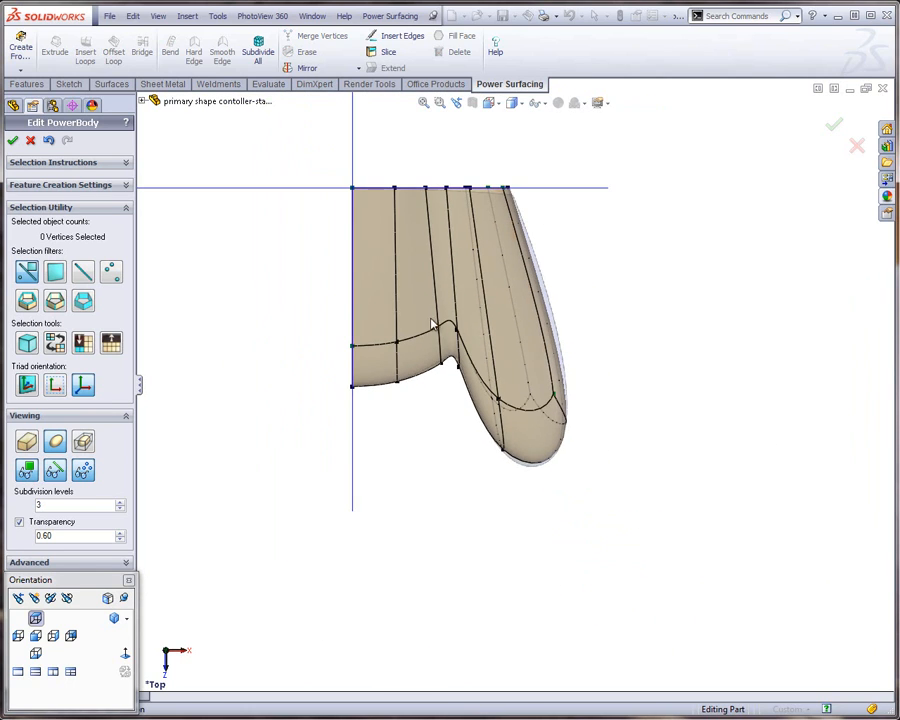
scroll(431, 319, "down", 5)
scroll(632, 482, "down", 1)
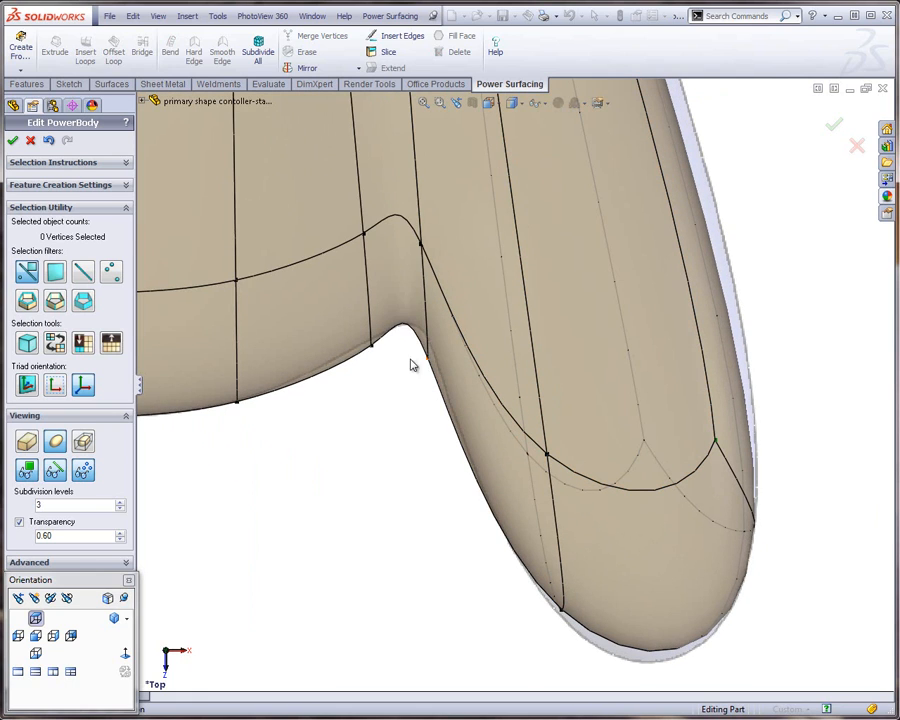
left_click_drag(430, 217, 408, 380)
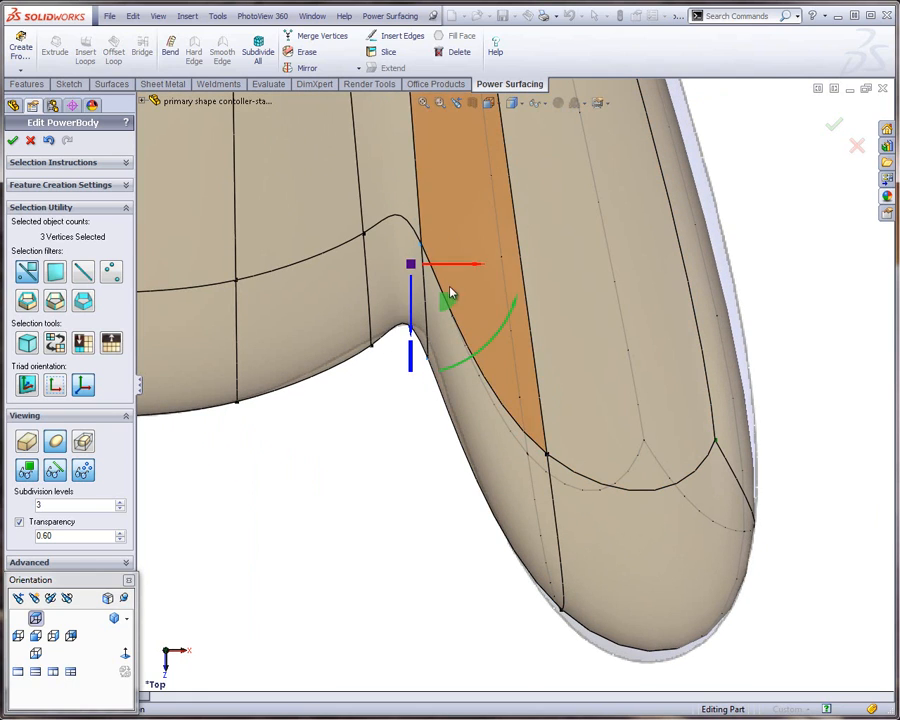
mouse_move(444, 307)
left_mouse_down()
mouse_move(458, 295)
mouse_move(438, 311)
left_mouse_up()
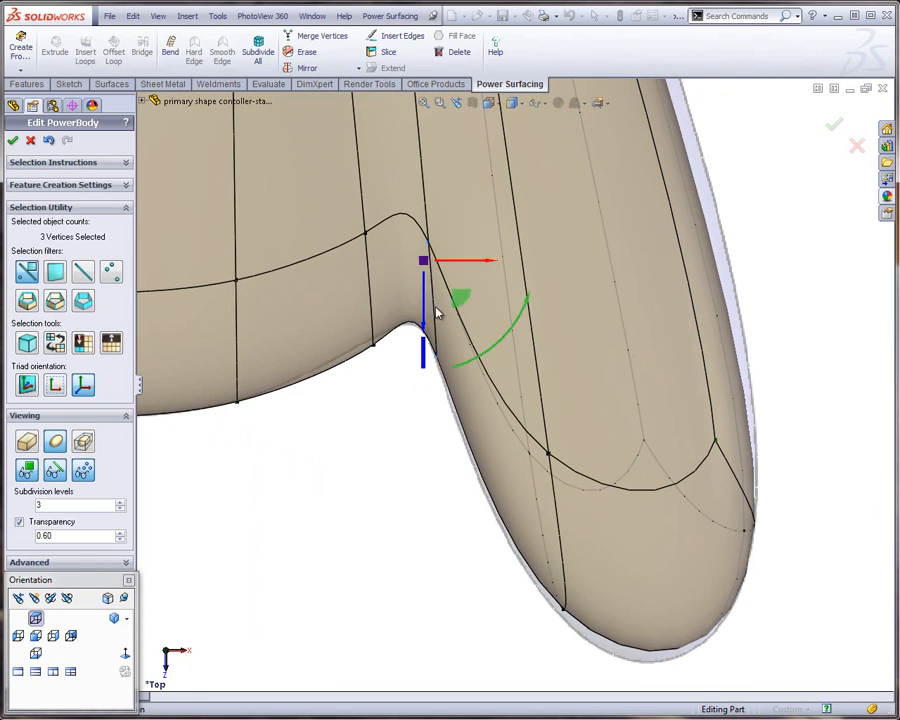
left_click(352, 387)
Shift the middle loop's three front vertices slightly inward toward the Right Plane to reshape the notch
left_click_drag(326, 405, 400, 221)
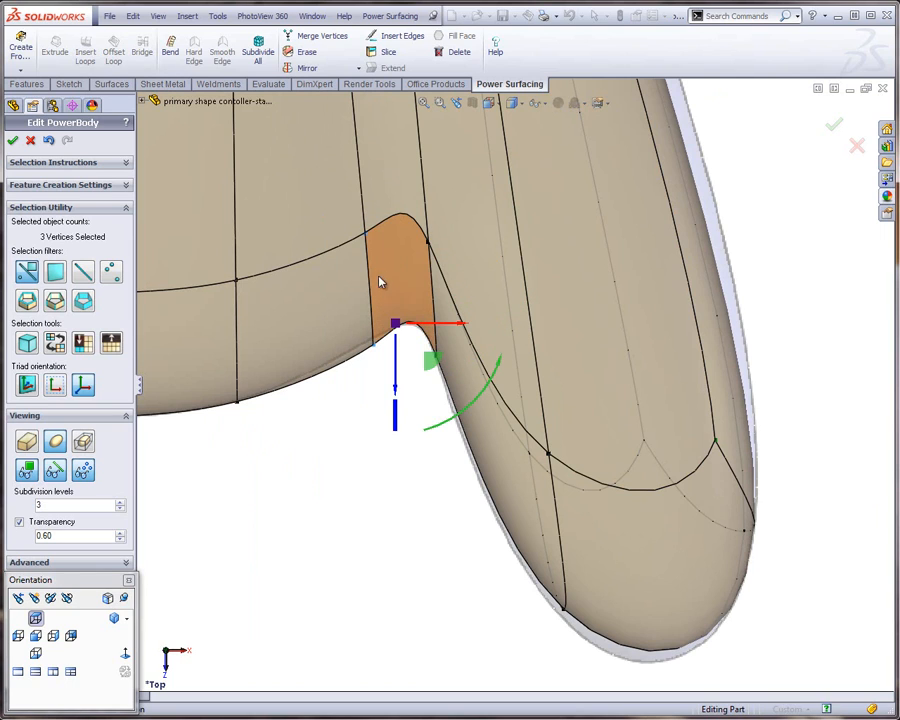
mouse_move(420, 365)
left_mouse_down()
mouse_move(410, 372)
mouse_move(410, 364)
left_mouse_up()
left_click(397, 521)
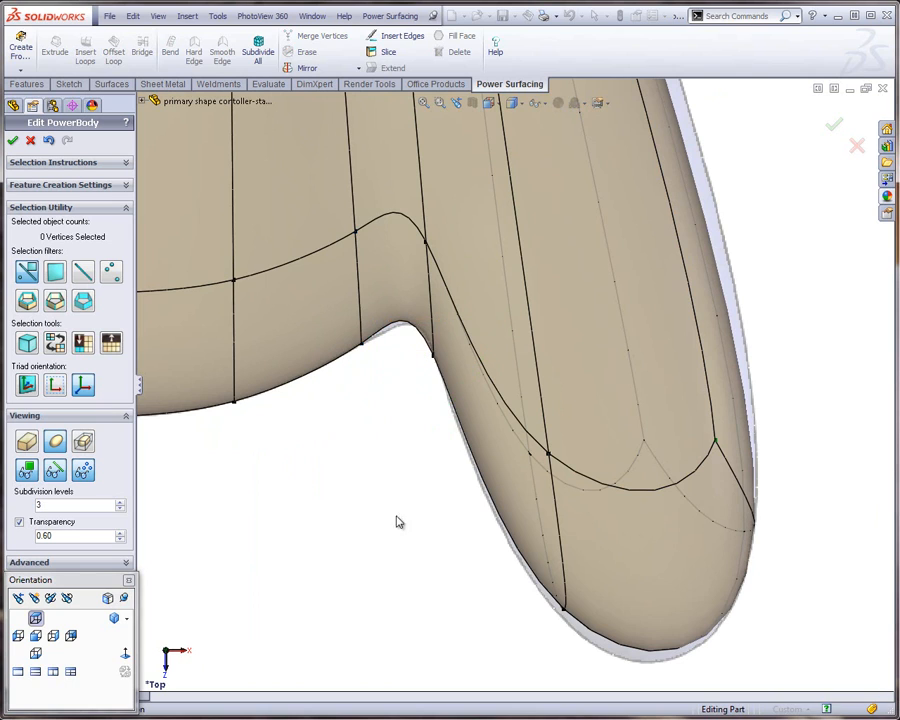
Move the six vertices at the grip's tip slightly forward to the end of the reference grip
left_click_drag(520, 657, 830, 412)
scroll(744, 534, "up", 3)
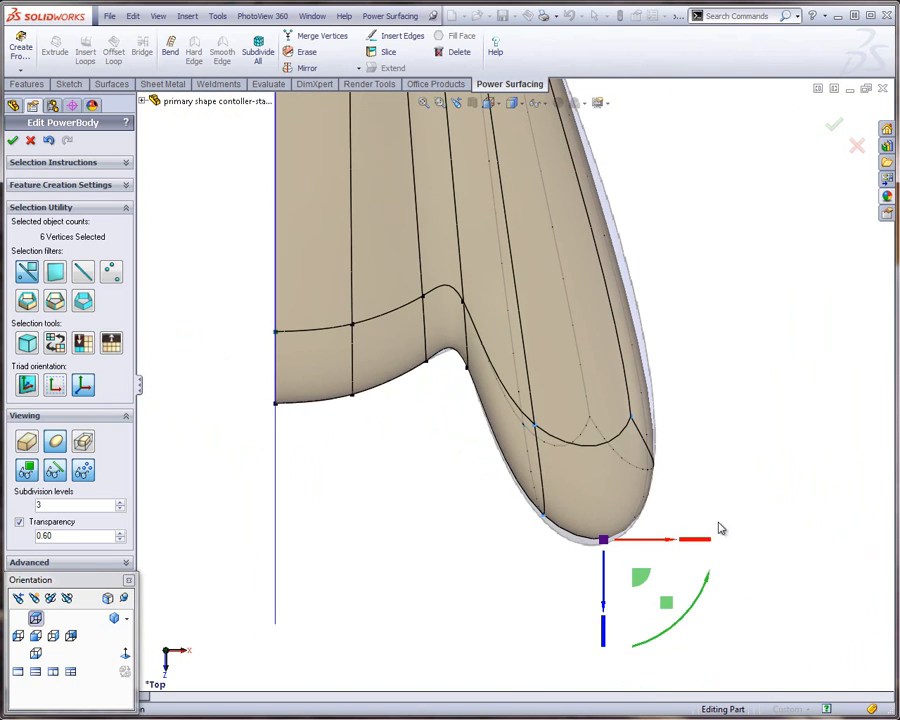
scroll(600, 540, "down", 2)
left_click_drag(635, 566, 635, 573)
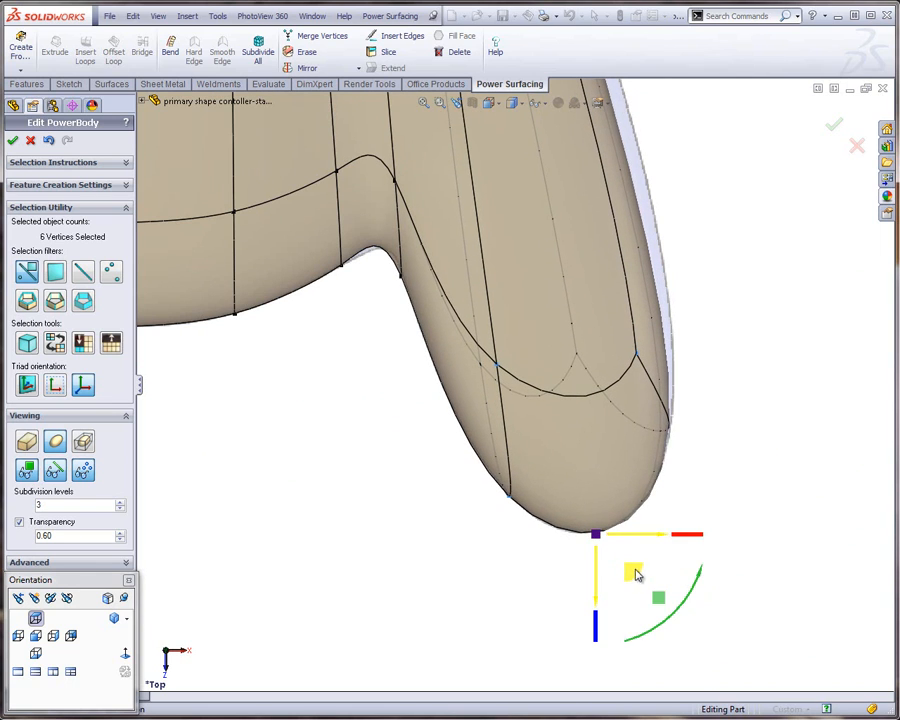
left_click(392, 518)
Fine-tune the three front vertices on the grip side of the notch, moving them slightly forward and outward
scroll(408, 429, "up", 2)
scroll(452, 370, "down", 3)
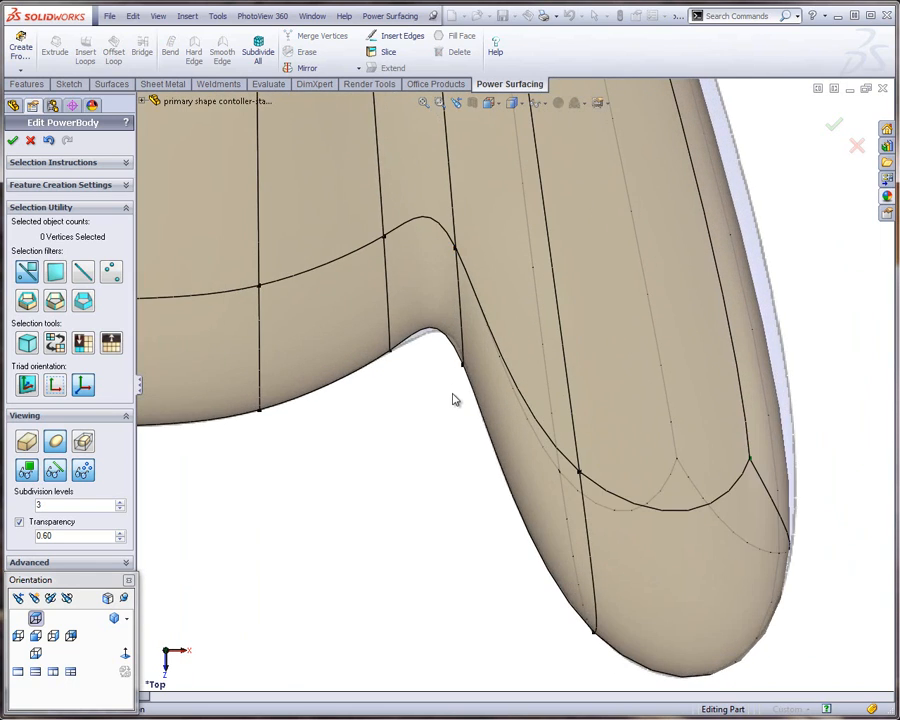
left_click(482, 217)
mouse_move(490, 300)
left_mouse_down()
mouse_move(502, 305)
mouse_move(490, 305)
mouse_move(492, 325)
left_mouse_up()
left_click(478, 550)
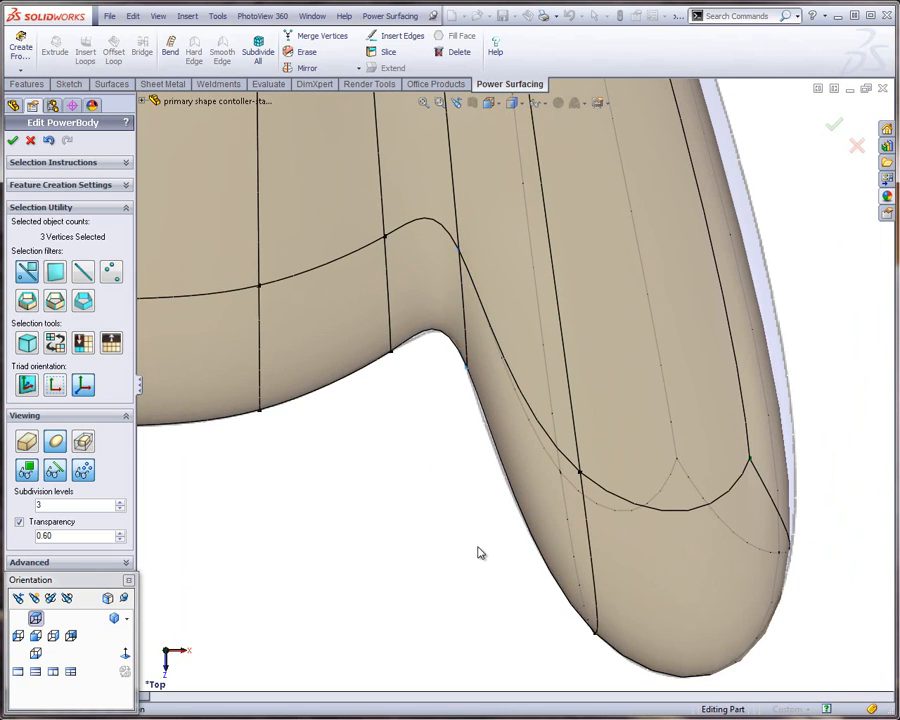
Select the ring of 14 front-to-back edges and insert one edge loop across the body
scroll(528, 641, "up", 3)
scroll(526, 243, "down", 5)
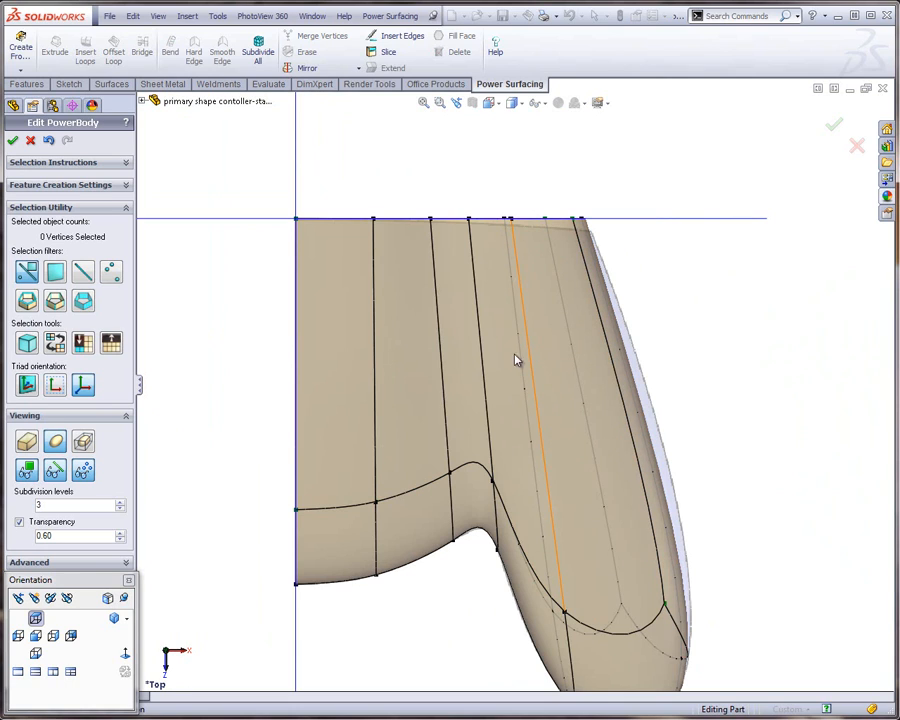
double_click(444, 357)
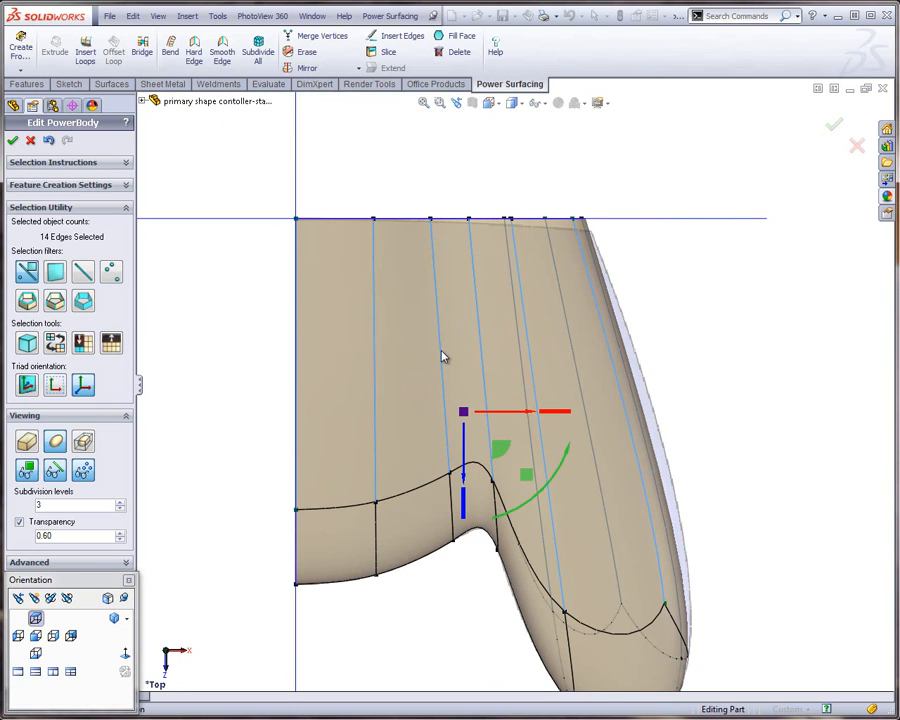
key("s")
left_click(453, 433)
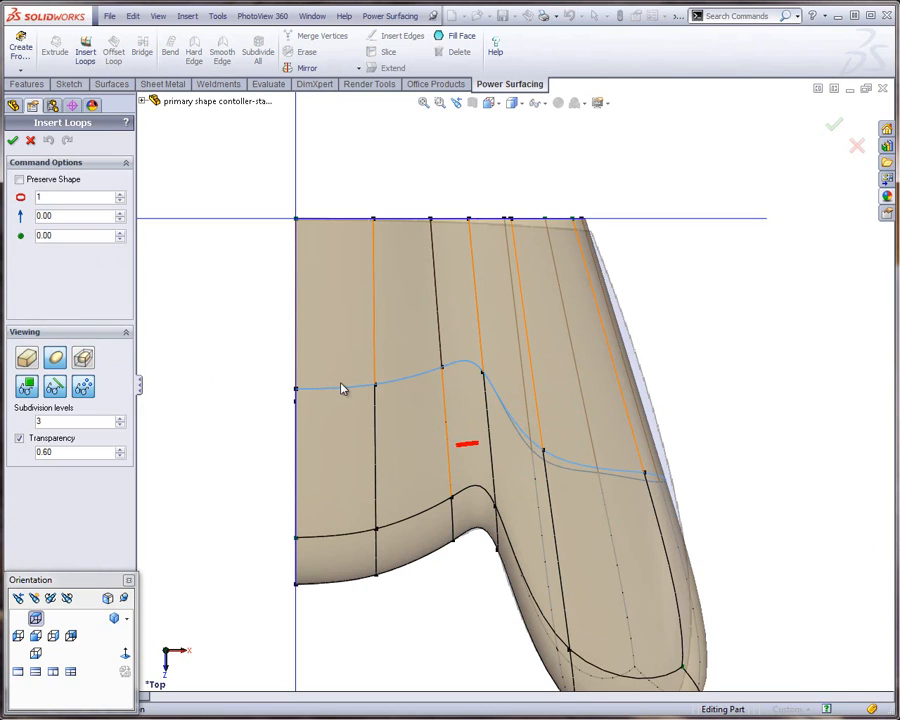
left_click(13, 141)
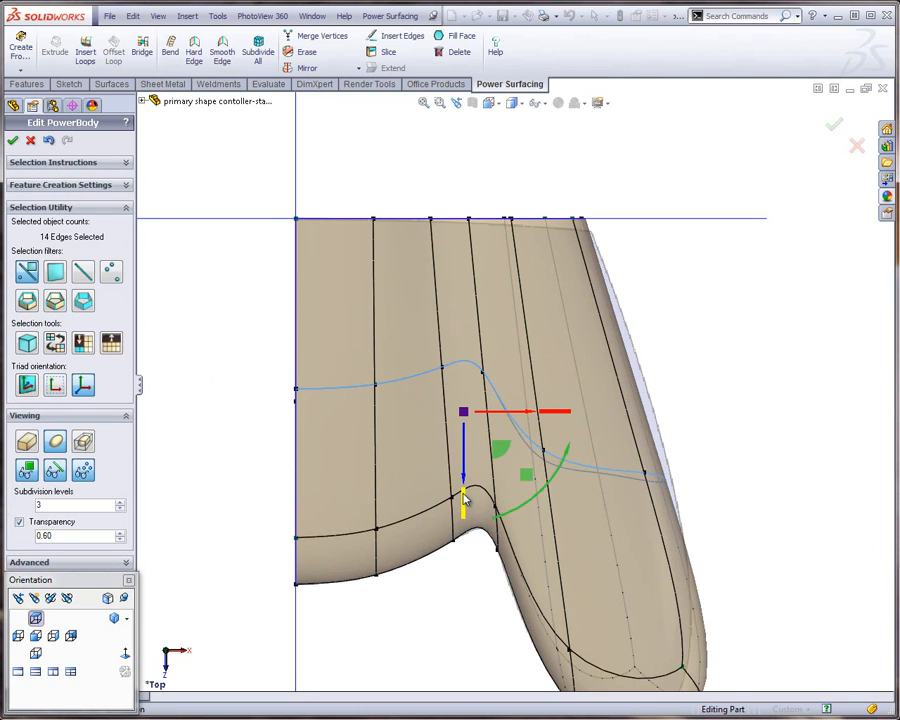
Flatten the new cross loop by scaling it down along Z, and move its five outer vertices backward along Z
left_click_drag(463, 510, 480, 380)
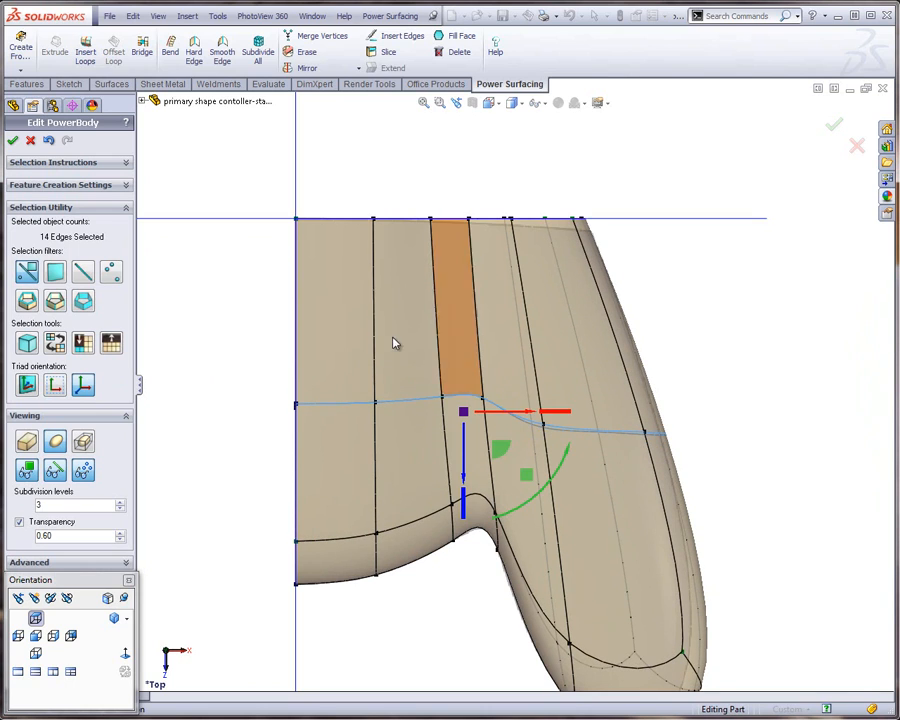
left_click(251, 377)
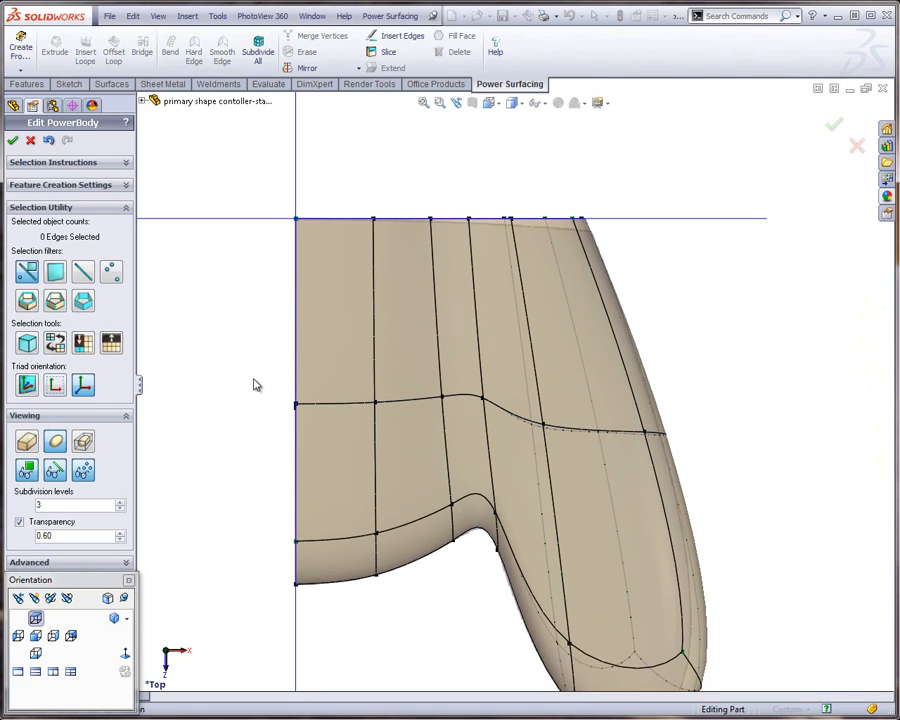
left_click(517, 455)
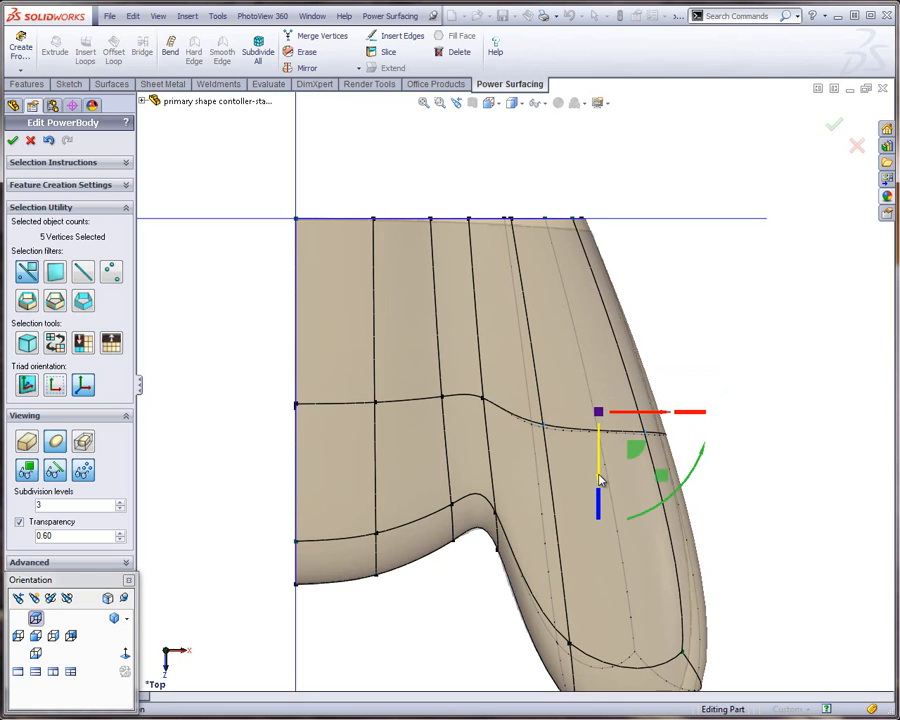
left_click_drag(600, 481, 600, 428)
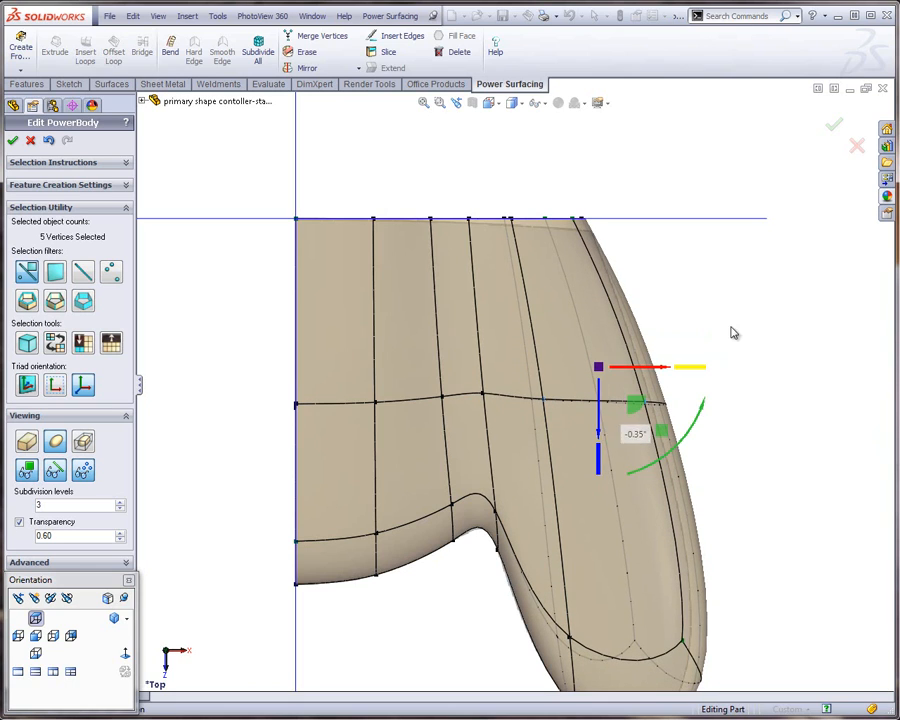
left_click(740, 334)
Select the cross loop's 14 vertices and scale them by about 1.31 along Z
left_click_drag(259, 371, 707, 440)
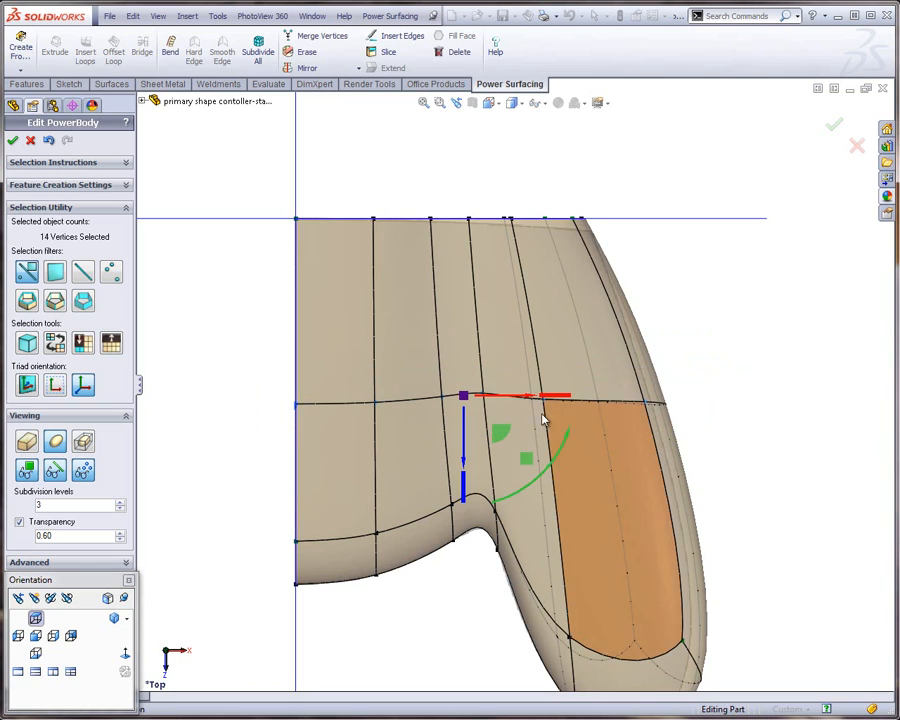
left_click_drag(463, 494, 465, 521)
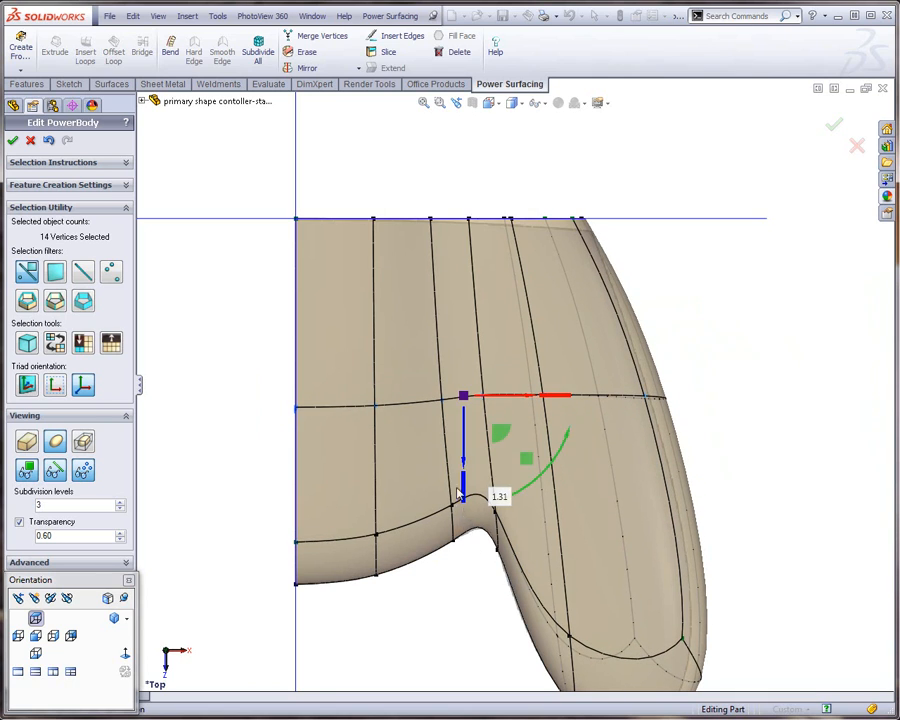
left_click(261, 426)
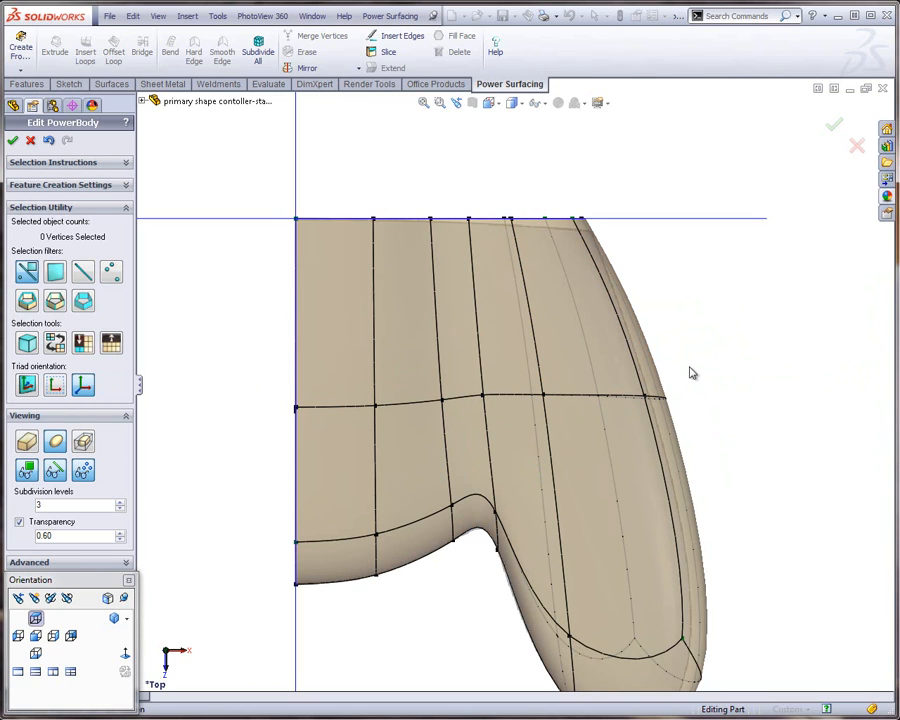
Select the cross loop's three outer vertices at the grip side and move them slightly inward along X
scroll(695, 370, "up", 3)
scroll(600, 415, "down", 3)
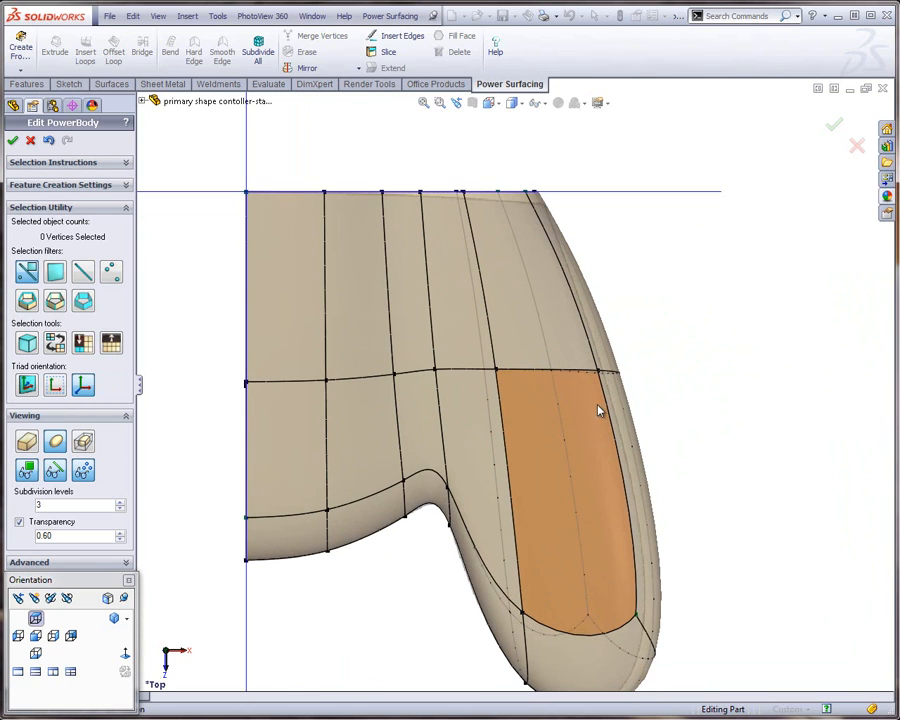
left_click(540, 421)
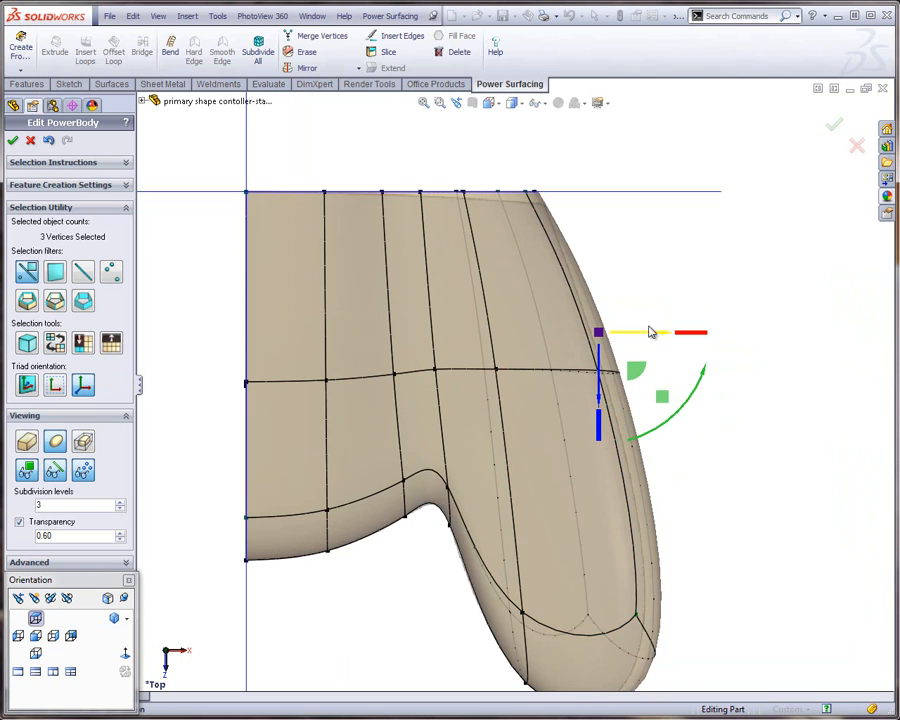
left_click_drag(661, 340, 636, 337)
Narrow the grip end by scaling its six vertices along X, and shift its two outer vertices slightly toward the body
scroll(701, 495, "up", 3)
scroll(530, 517, "down", 4)
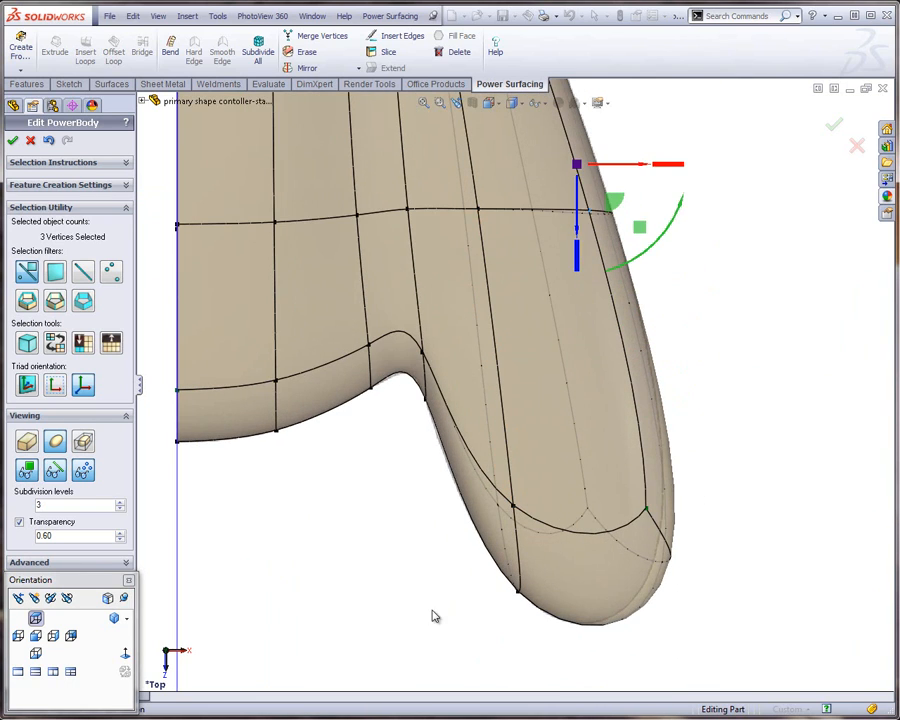
left_click(439, 617)
left_click(655, 545)
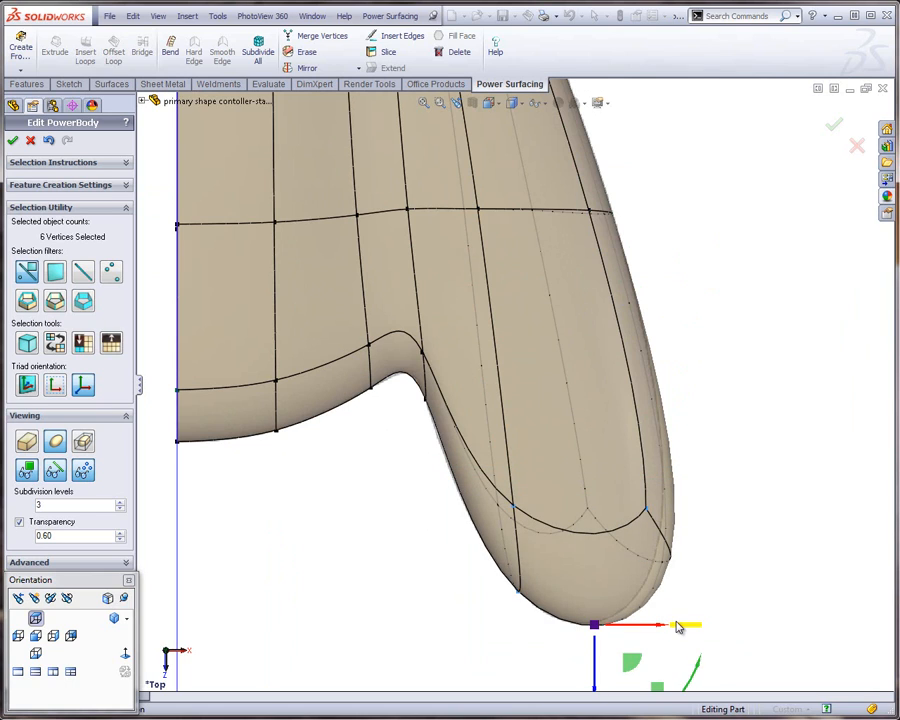
left_click_drag(686, 627, 647, 607)
left_click(729, 498)
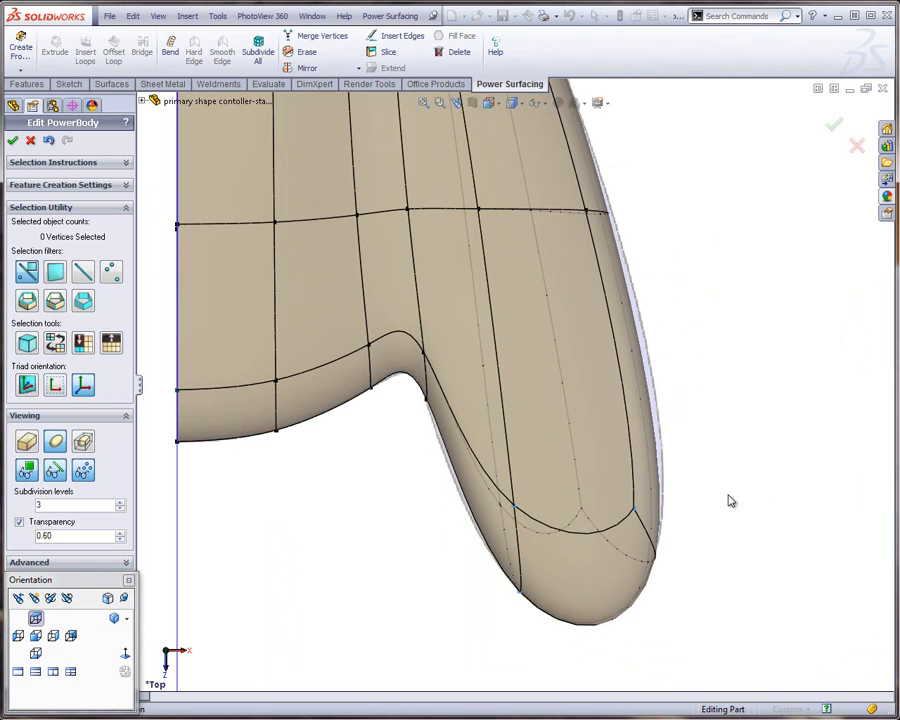
left_click_drag(734, 428, 613, 592)
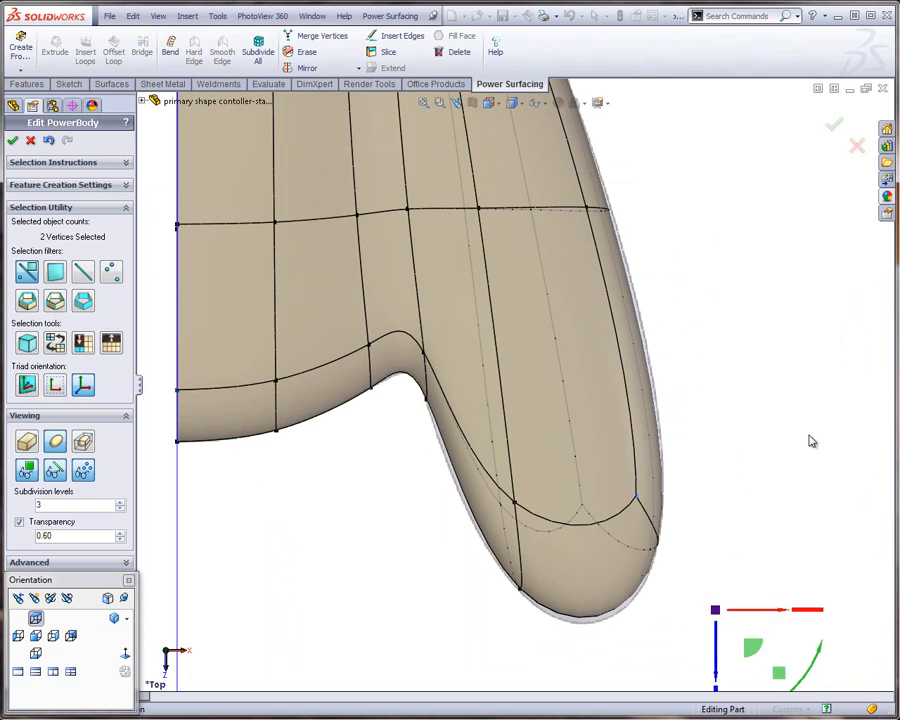
left_click(788, 474)
Select the two upper outer edges running along the grip and move them inward and slightly up in the XY plane
key("f")
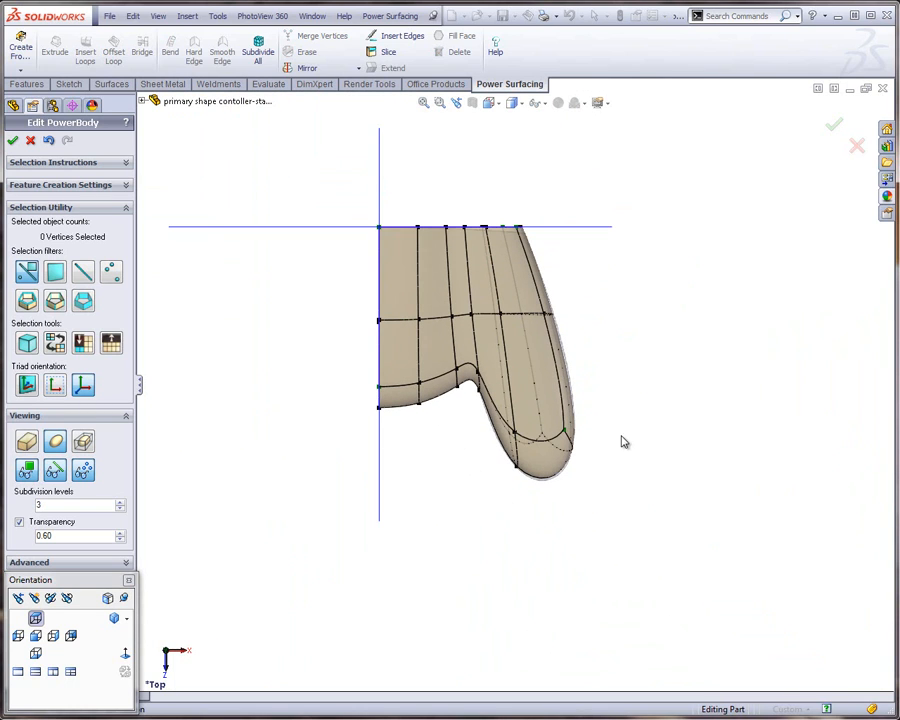
middle_click_drag(622, 441, 550, 215)
scroll(508, 291, "down", 4)
middle_click_drag(504, 352, 573, 257)
middle_click_drag(530, 272, 525, 332)
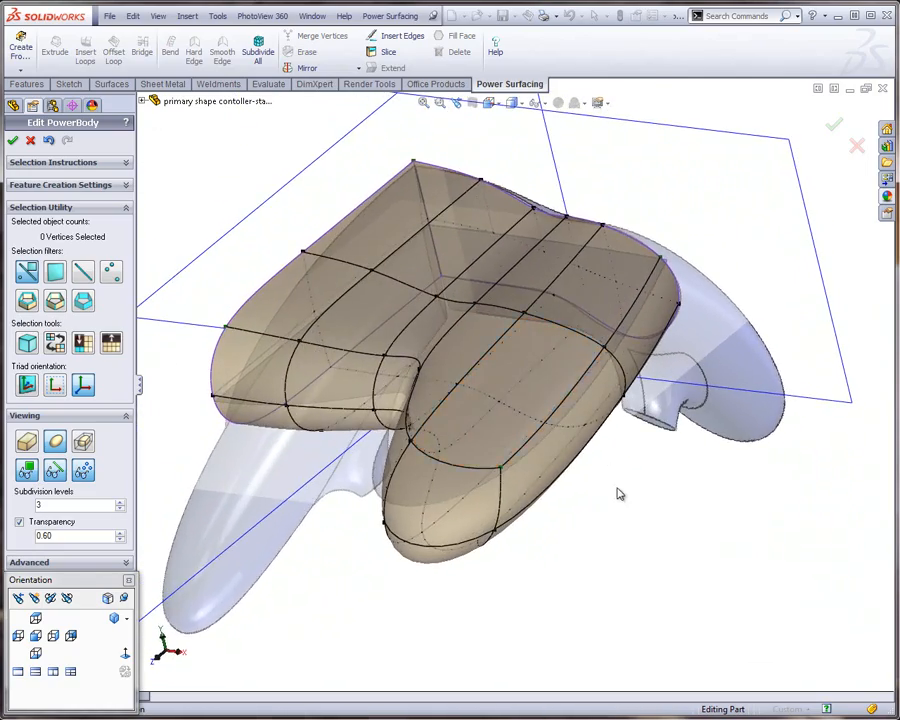
left_click(627, 314)
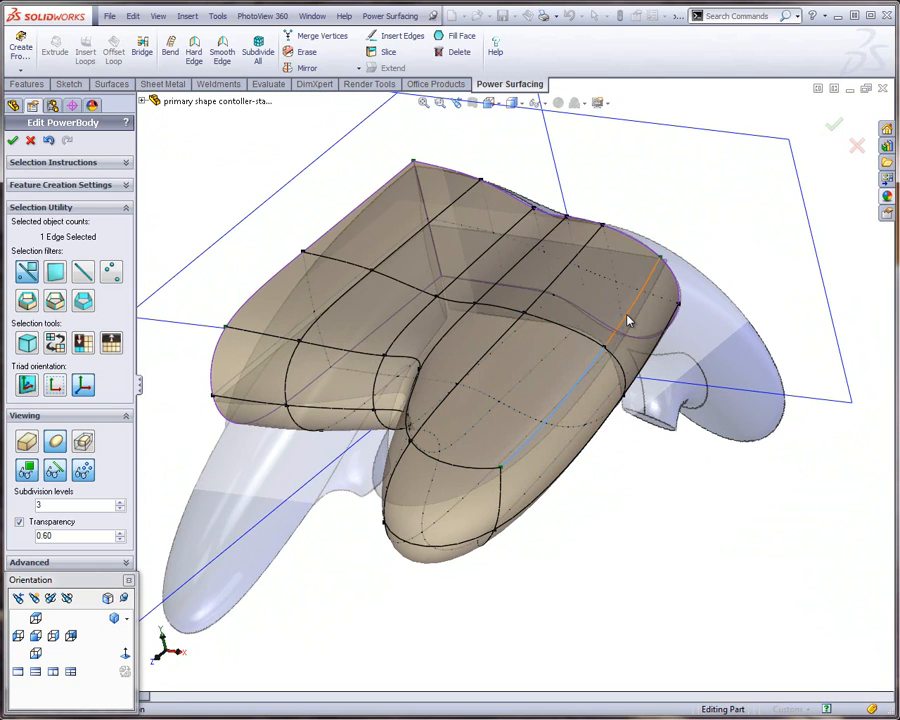
left_click(627, 315, "ctrl")
mouse_move(619, 330)
left_mouse_down()
mouse_move(597, 315)
mouse_move(603, 321)
left_mouse_up()
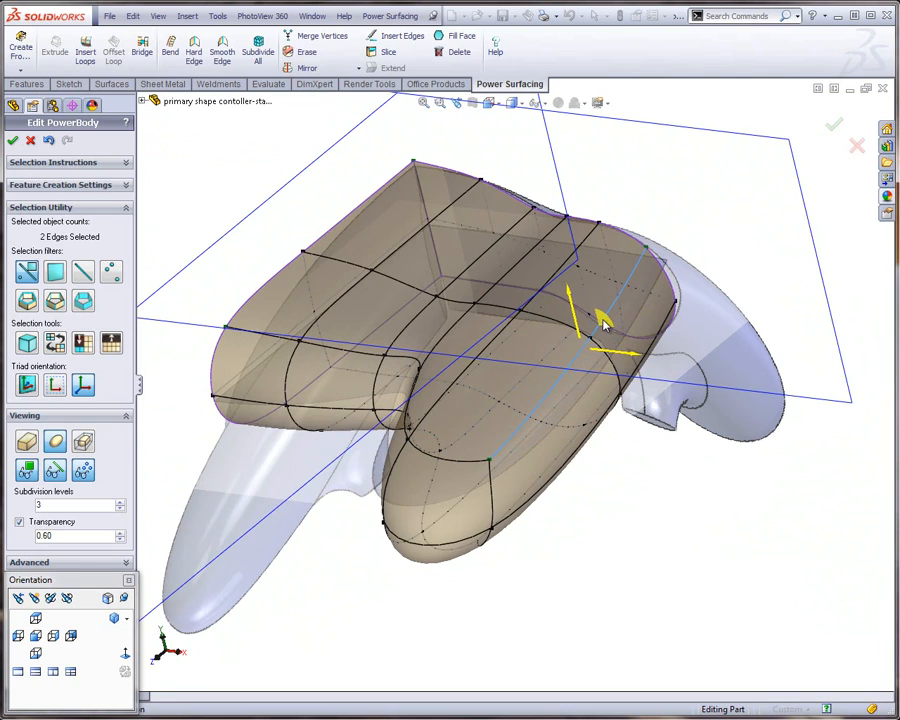
left_click(620, 490)
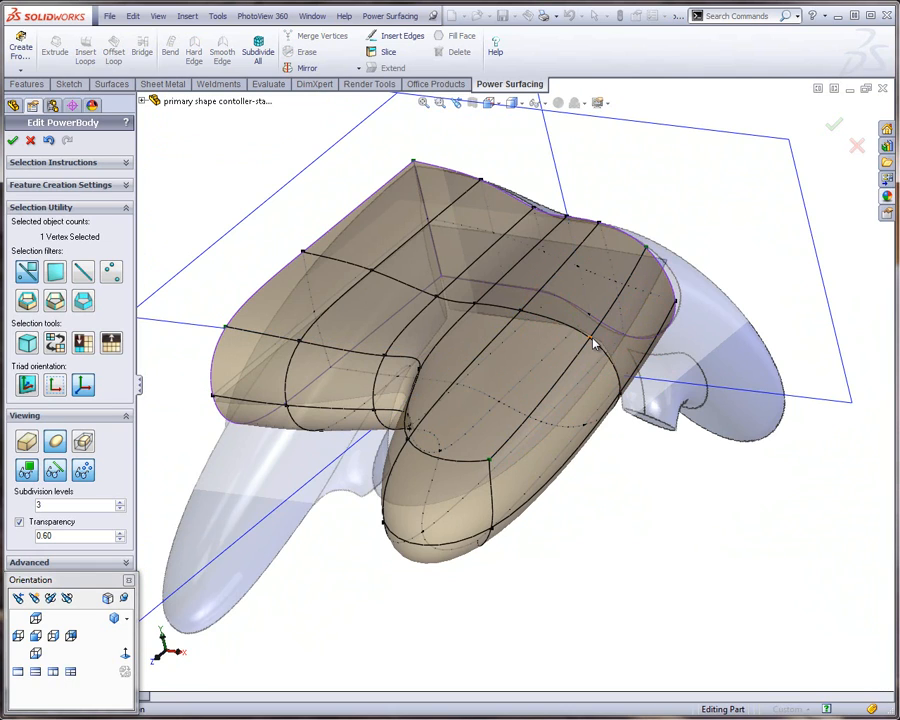
Move the outermost side vertex on the body's open end outward along X by about 0.06"
left_click(678, 308)
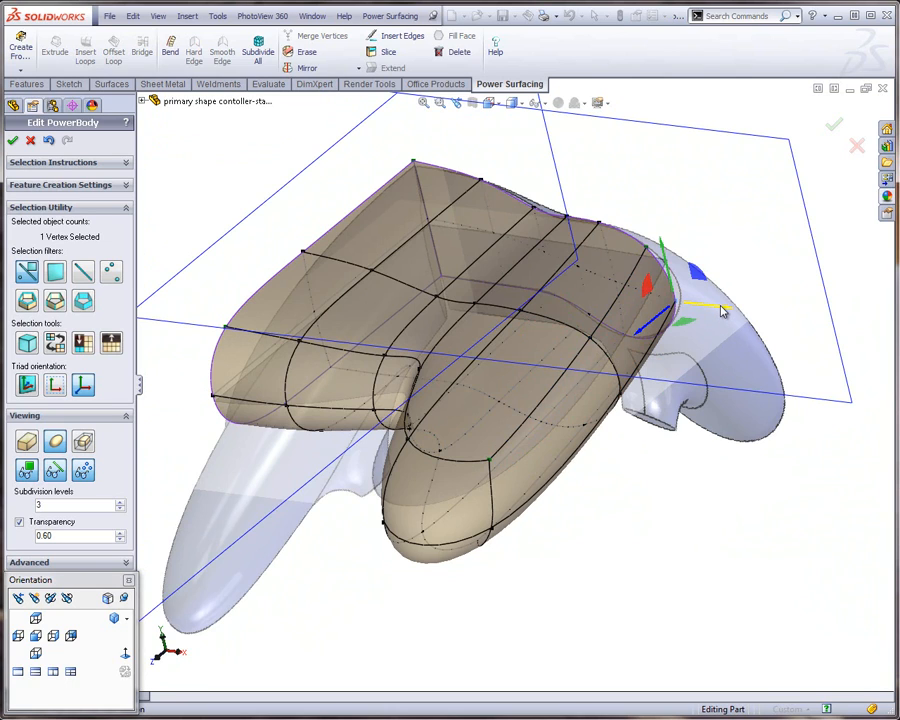
mouse_move(722, 311)
left_mouse_down()
mouse_move(735, 311)
mouse_move(707, 307)
left_mouse_up()
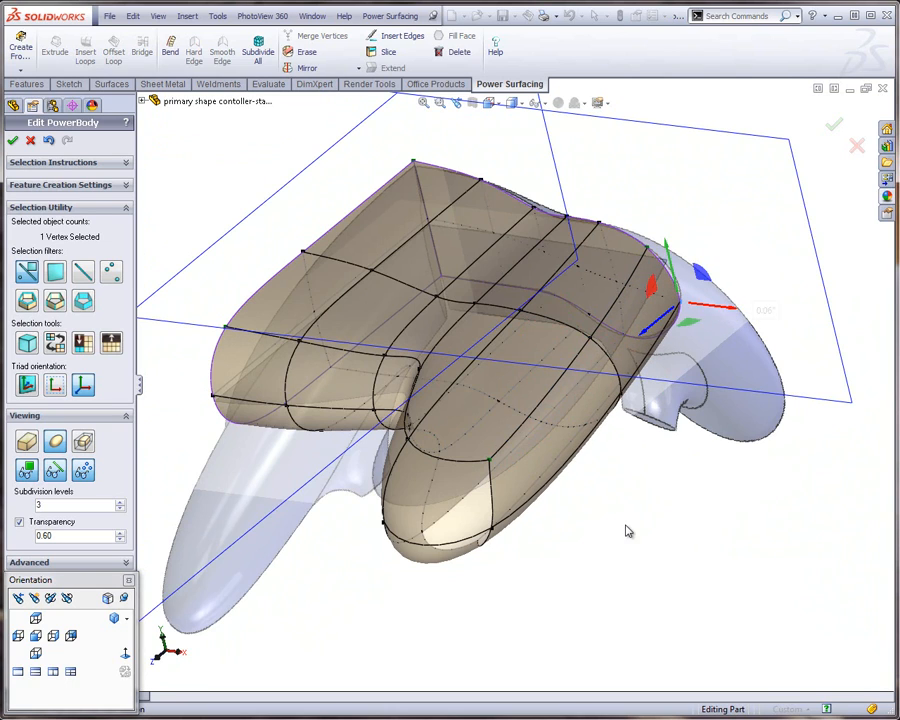
left_click(636, 530)
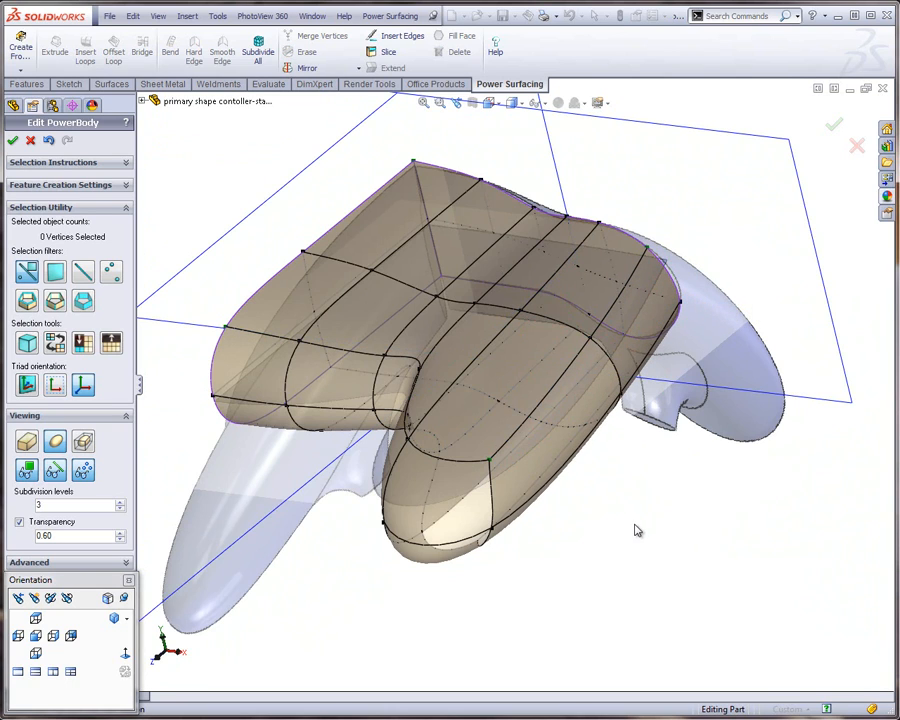
In the Right view, select the 32 vertices beyond the open end and bend them downward to follow the reference body's curve
left_click(54, 637)
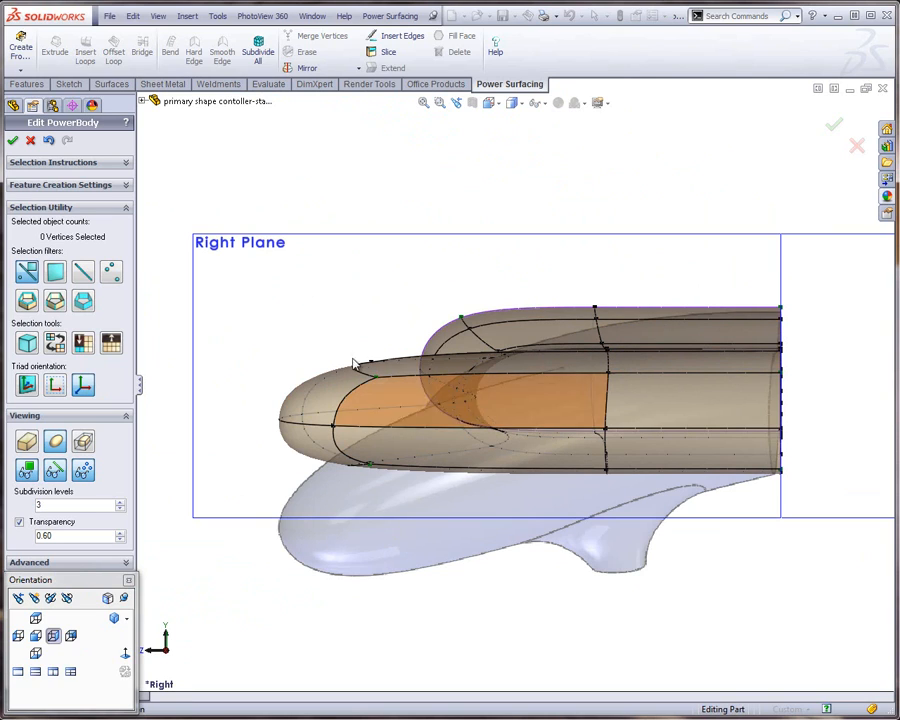
left_click_drag(251, 272, 648, 517)
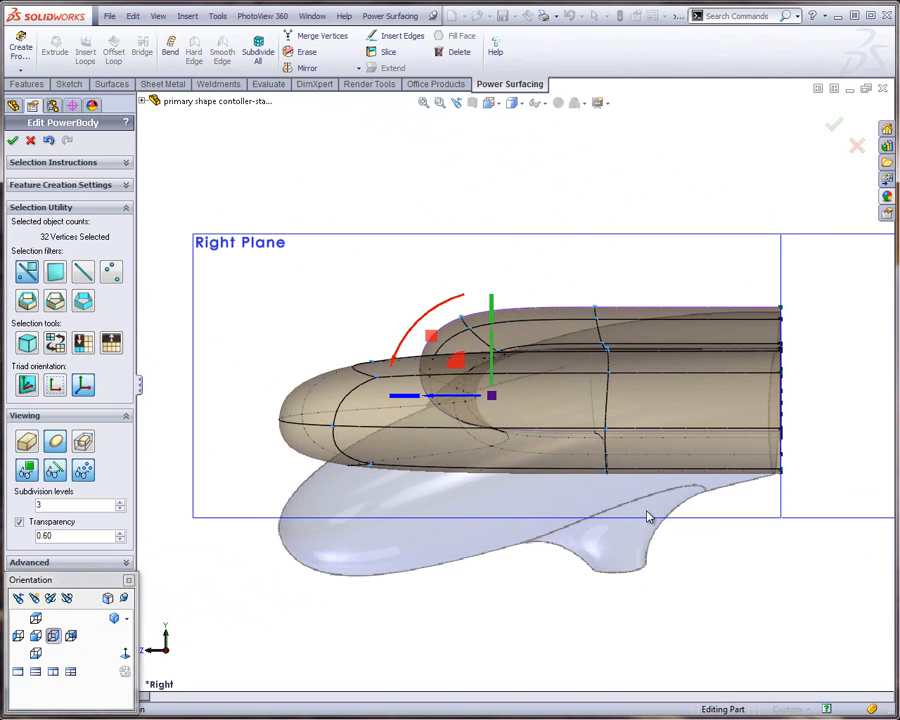
left_click(170, 47)
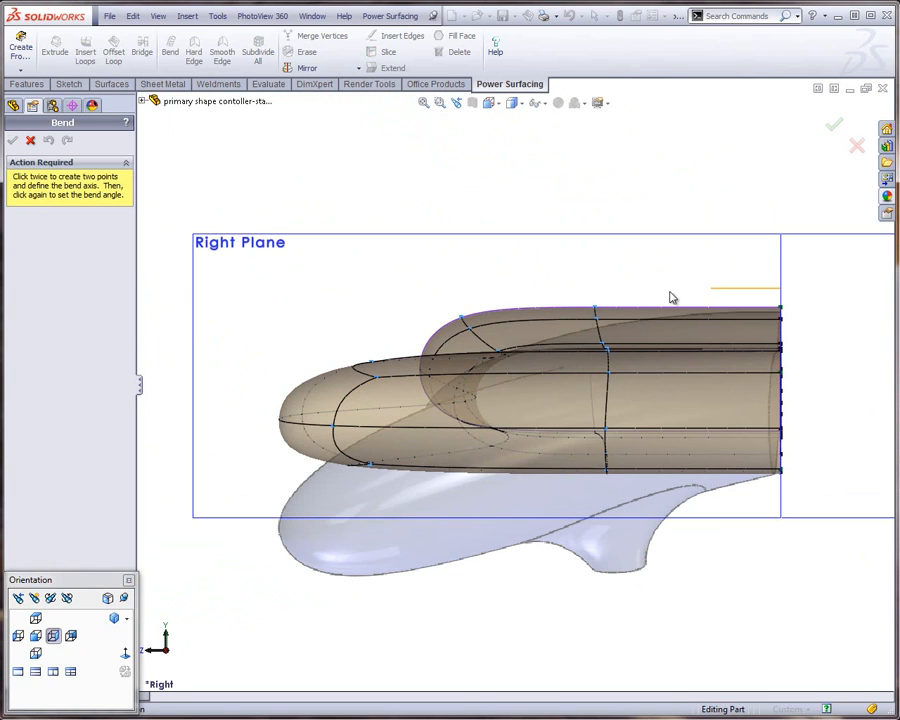
left_click(260, 292)
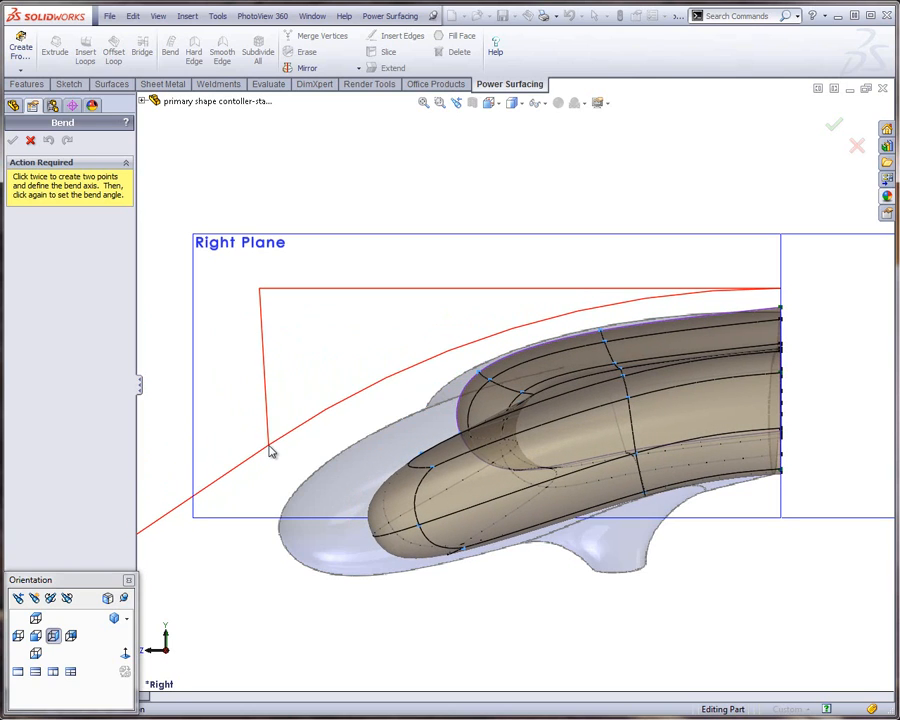
left_click(270, 452)
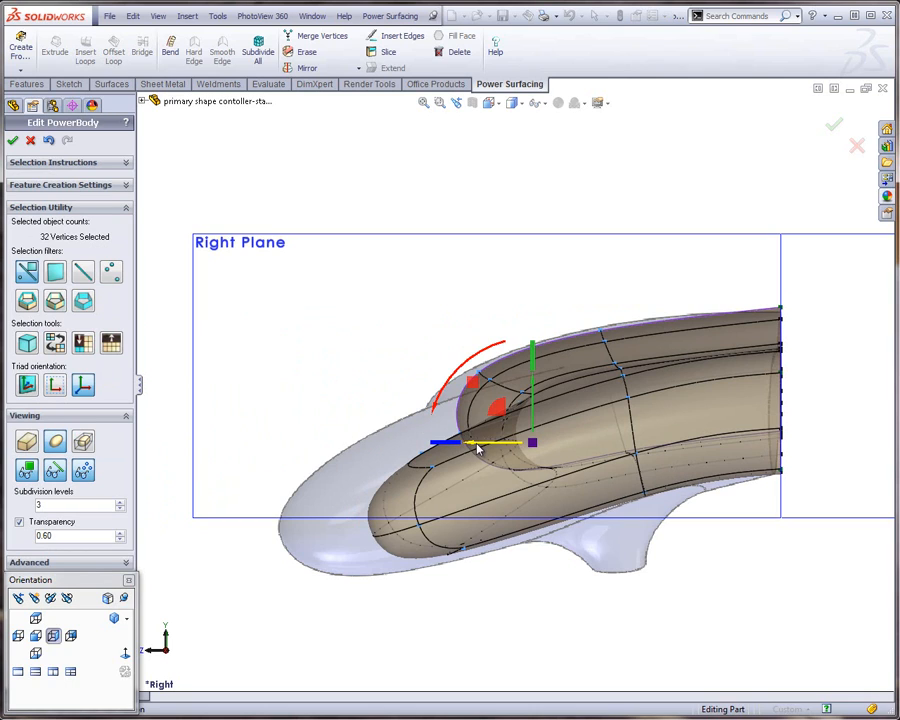
Move the 32 bent vertices outward along Z, and shift the 18 end vertices back along Z by about 0.11"
left_click_drag(476, 450, 433, 451)
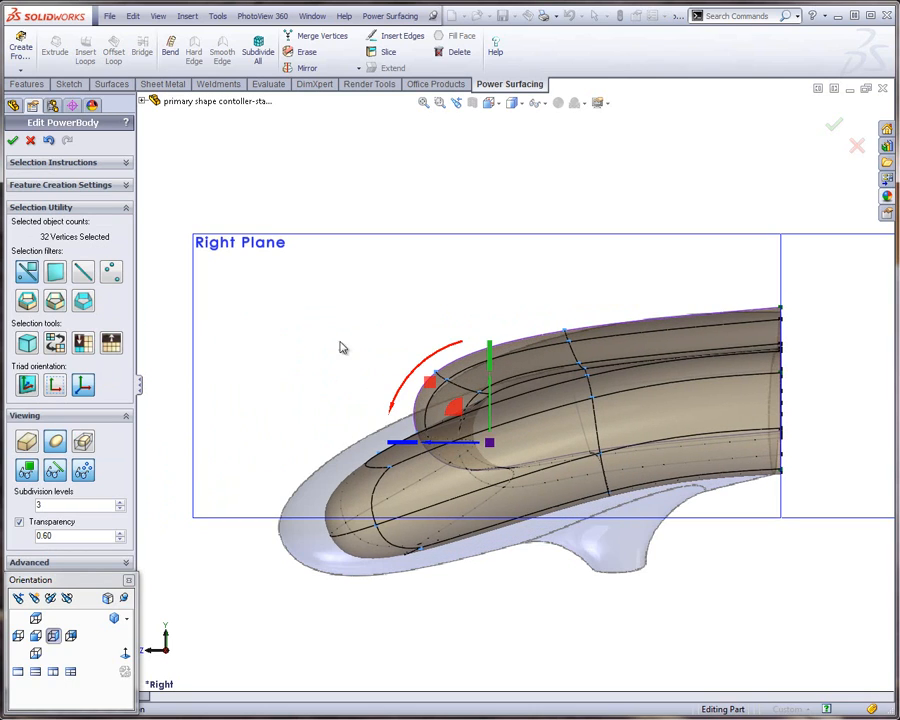
left_click(273, 333)
left_click_drag(241, 309, 522, 581)
left_click_drag(366, 469, 383, 481)
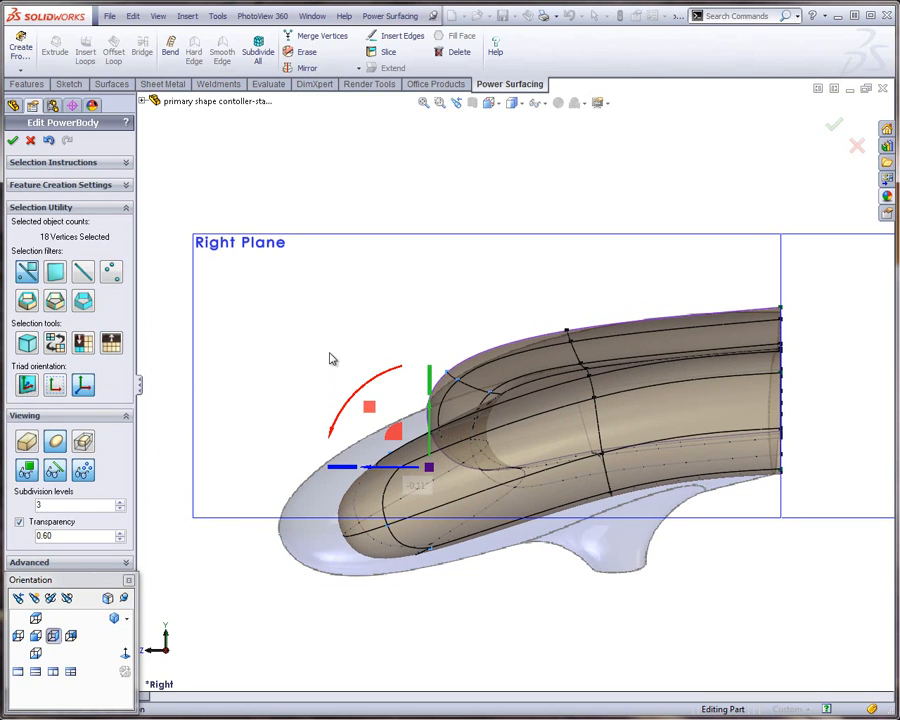
left_click(330, 358)
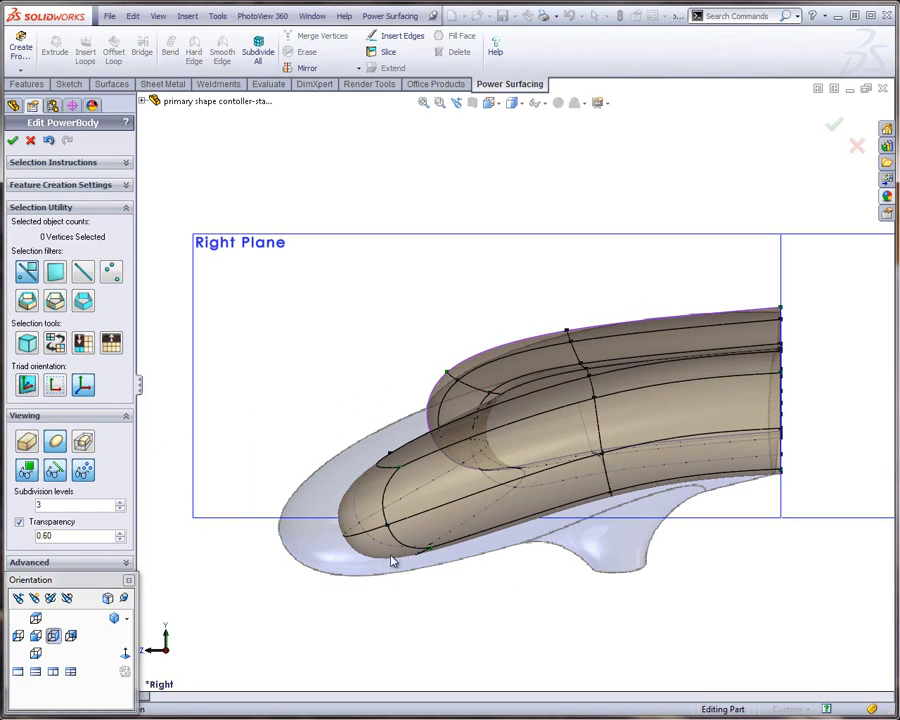
Select the grip tip's six vertices and, with a screen-aligned triad, extend them horizontally to the reference grip's end
left_click_drag(393, 562, 257, 432)
middle_click_drag(532, 473, 509, 475)
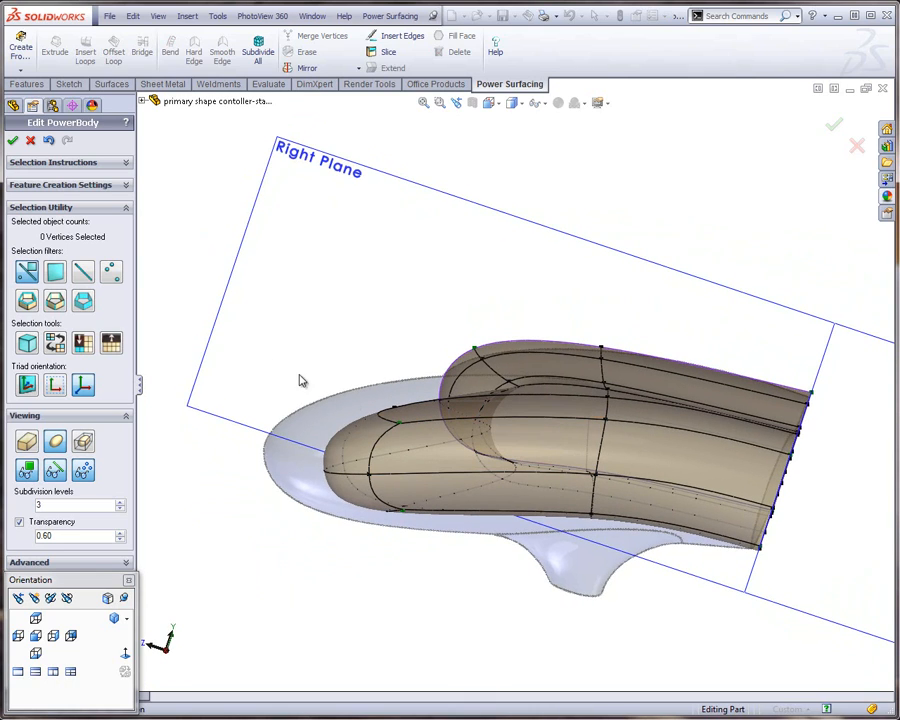
left_click_drag(258, 352, 430, 576)
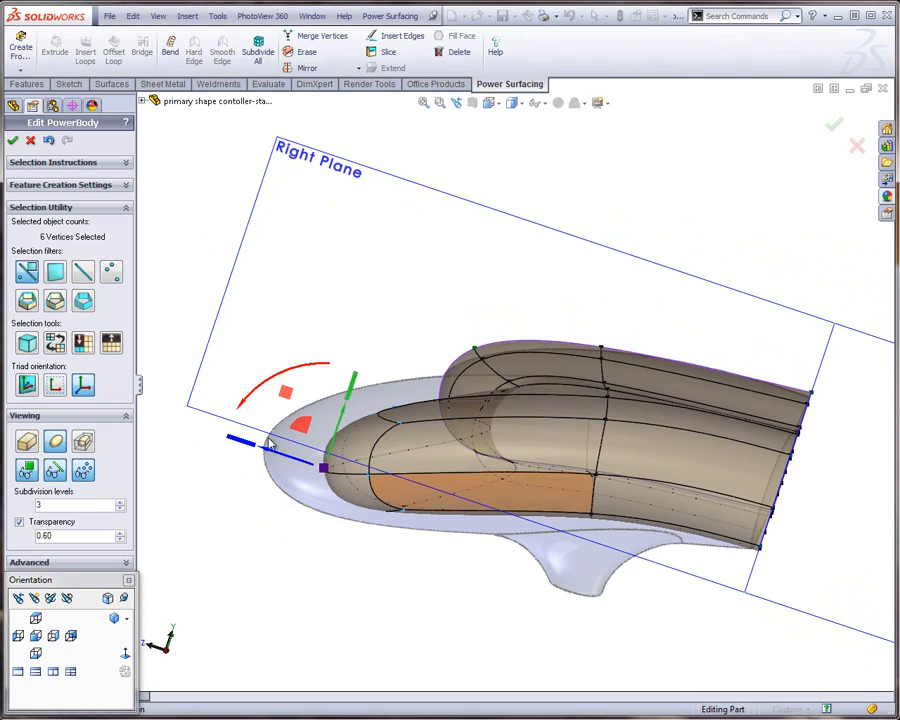
left_click(88, 388)
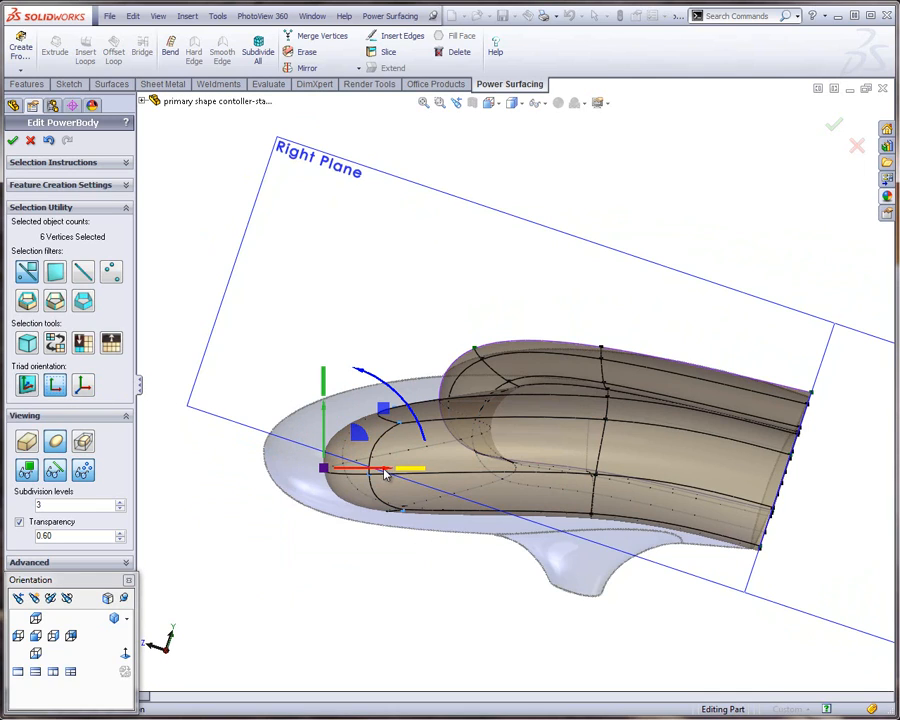
left_click_drag(380, 474, 321, 476)
left_click(252, 592)
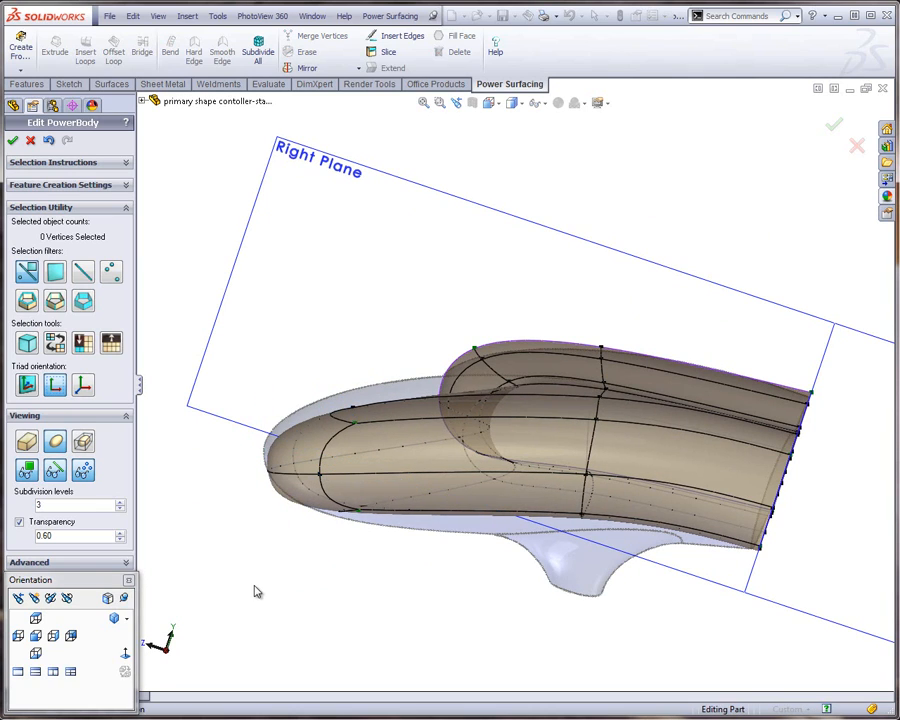
Select five of the grip-end vertices and scale and raise them vertically to fill out the reference grip's upper side
left_click(61, 638)
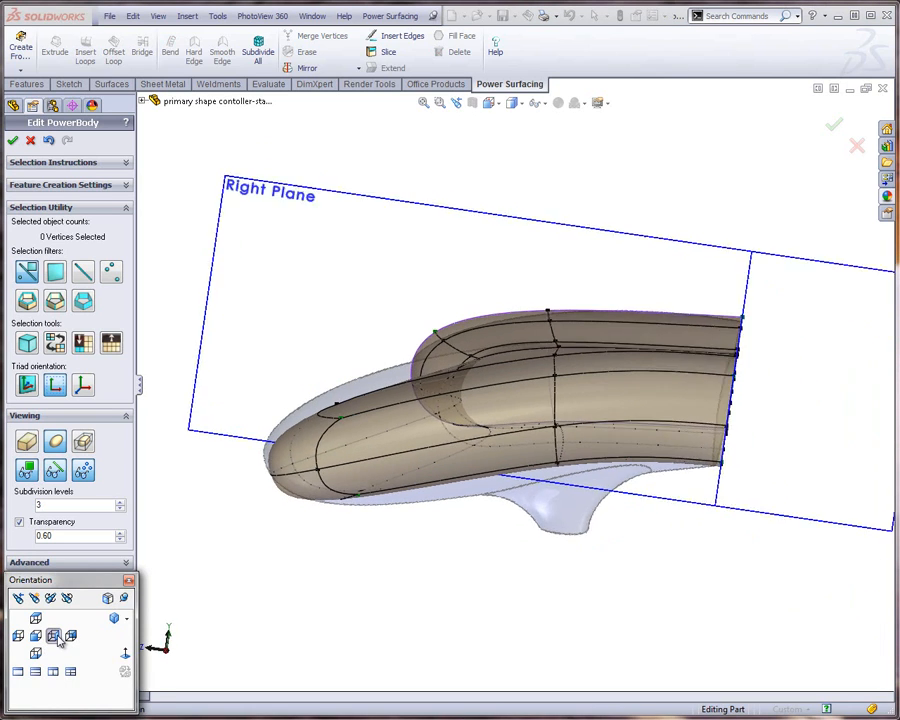
scroll(407, 397, "up", 2)
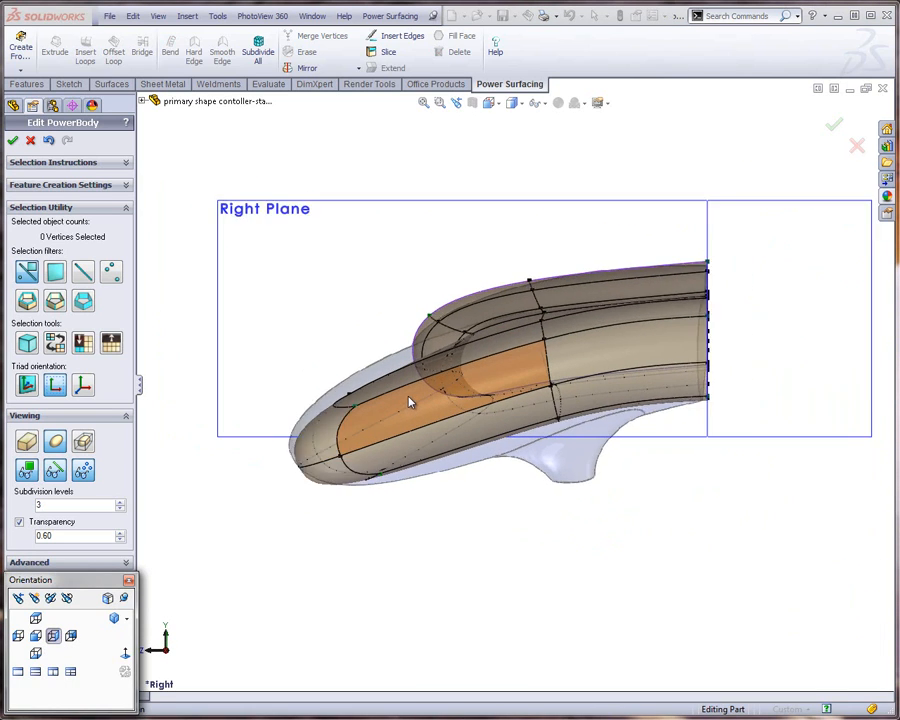
scroll(372, 360, "down", 2)
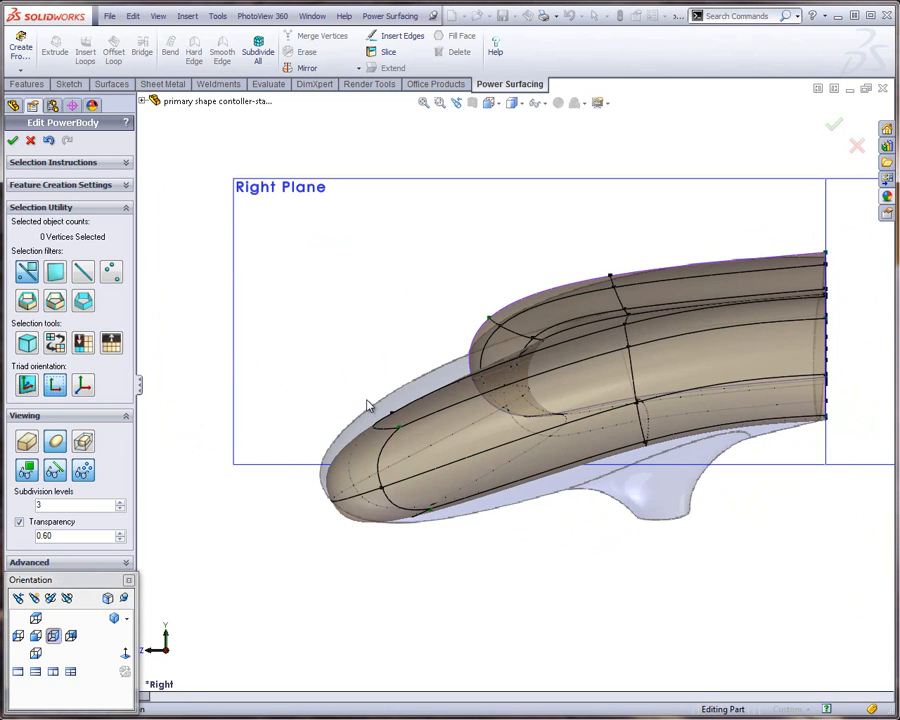
left_click(20, 598)
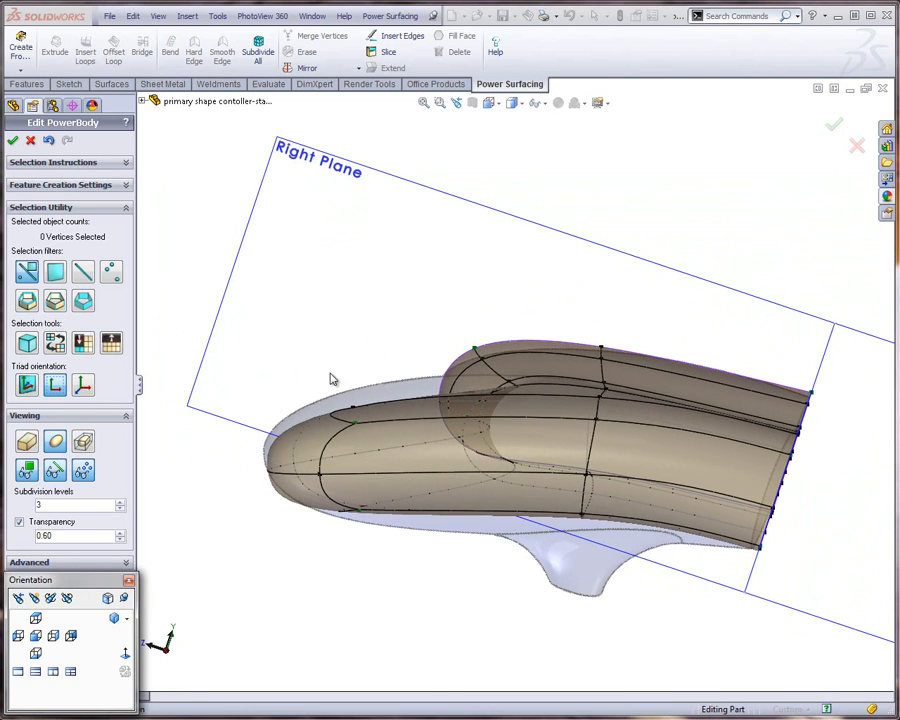
left_click_drag(312, 381, 376, 542)
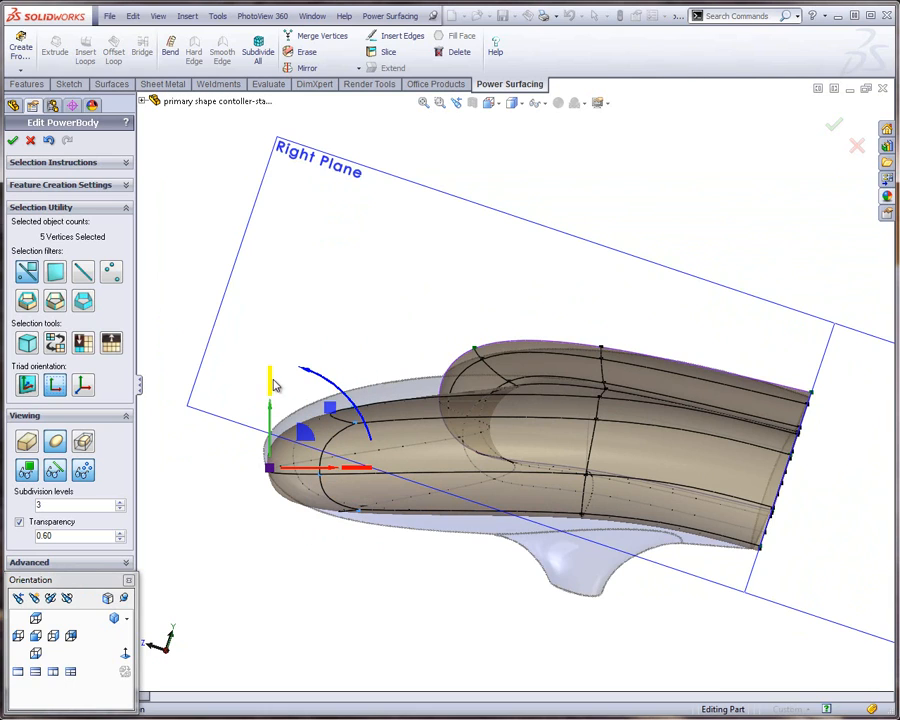
mouse_move(272, 385)
left_mouse_down()
mouse_move(272, 372)
mouse_move(270, 404)
left_mouse_up()
left_click(285, 575)
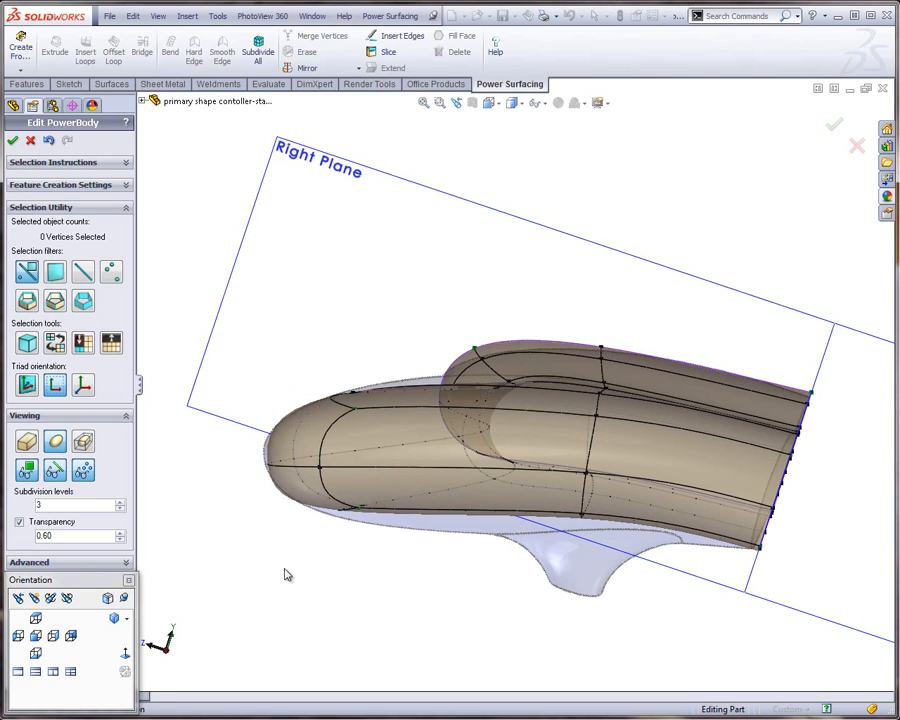
Move the grip end's upper vertices toward the body and slightly up, and its two lower vertices toward the body and slightly down
left_click_drag(315, 351, 392, 422)
left_click_drag(308, 344, 333, 337)
left_click(291, 577)
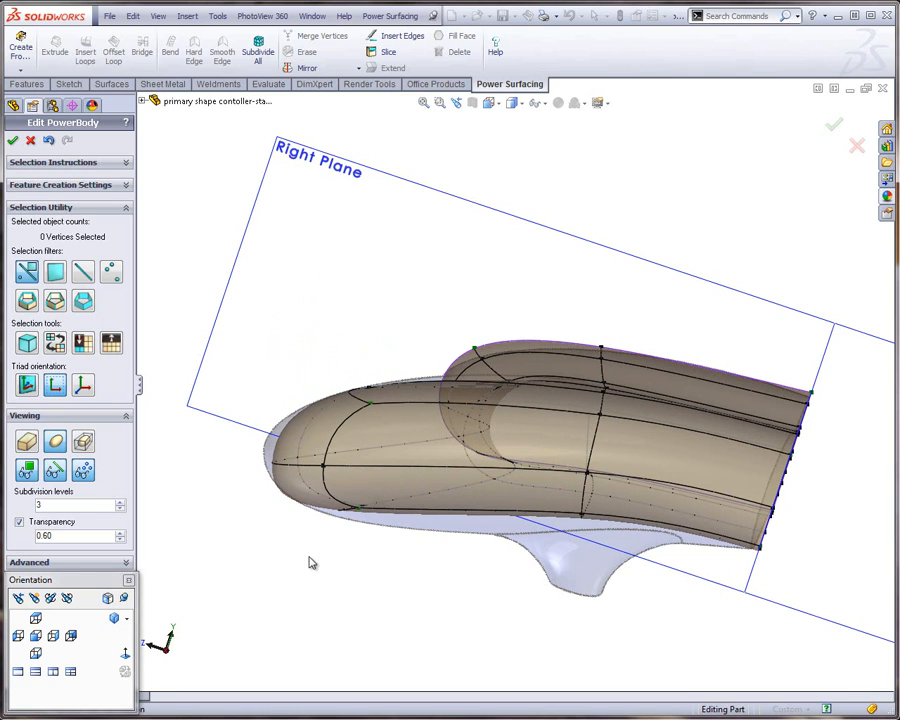
left_click_drag(308, 555, 382, 496)
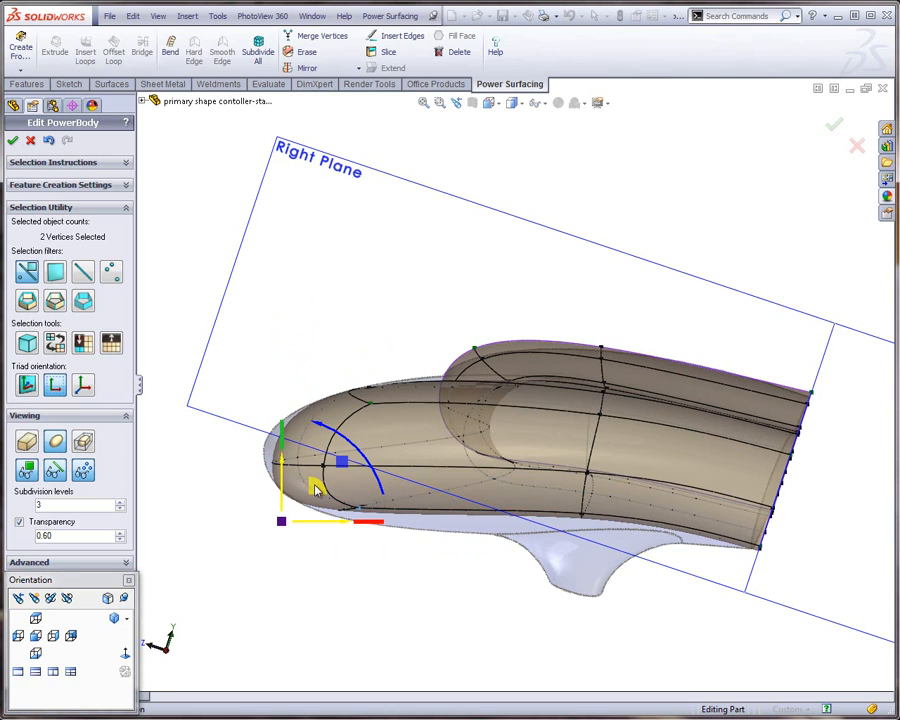
left_click(250, 506)
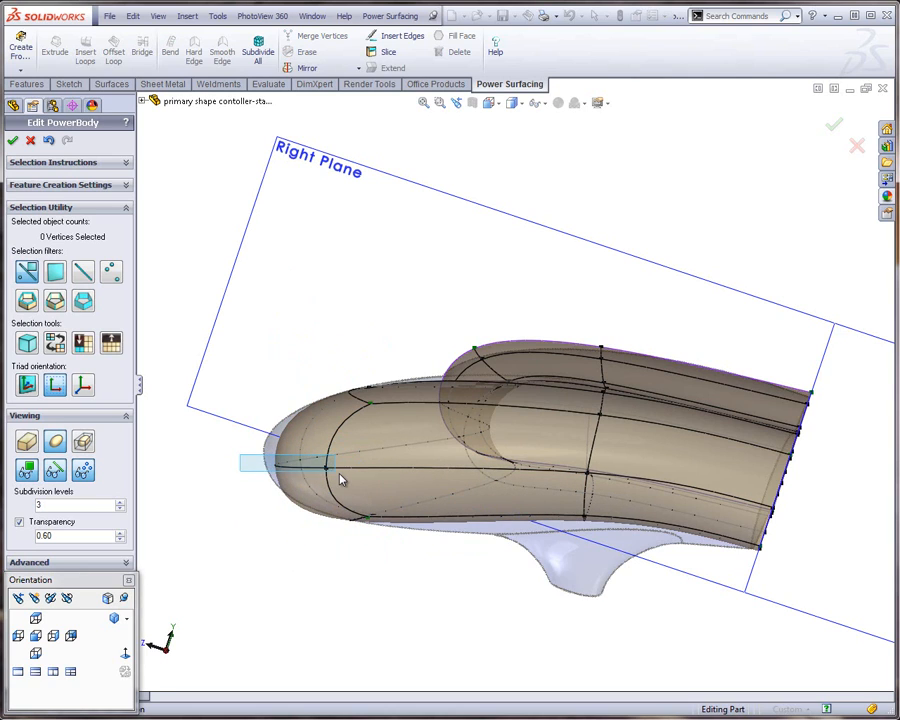
Extend the grip tip's two middle vertices outward about 0.15" to the reference grip's end, and adjust the tip's lower vertices slightly
left_click_drag(339, 478, 331, 479)
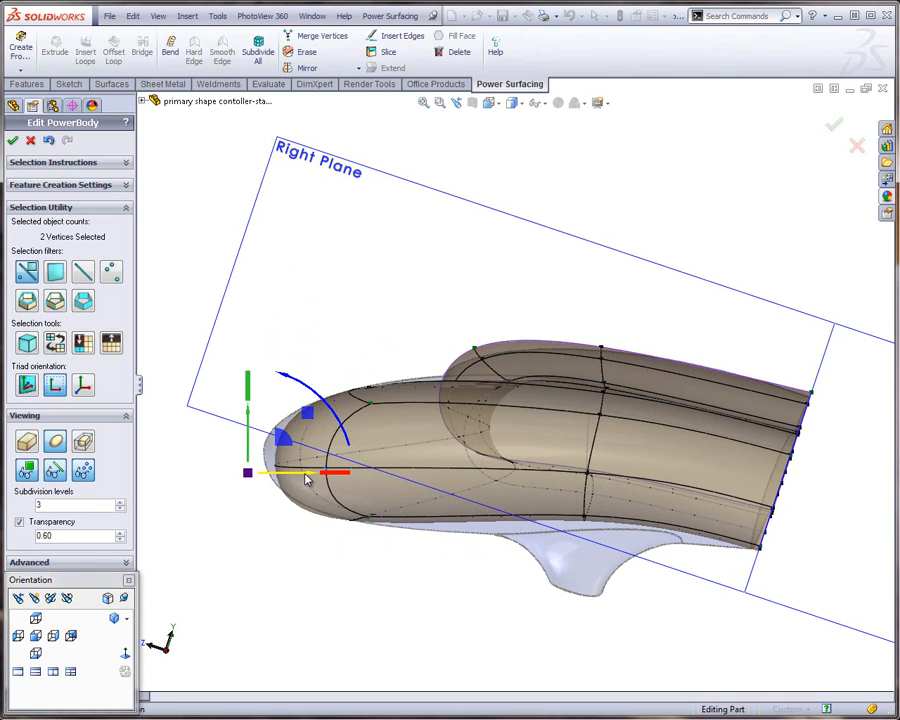
left_click_drag(306, 481, 286, 479)
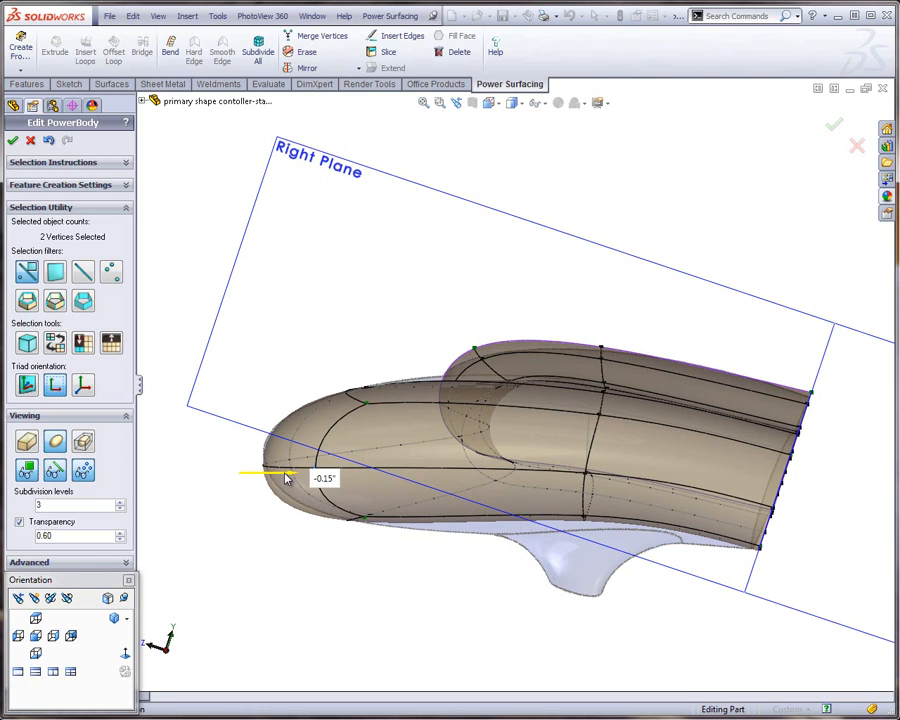
left_click_drag(295, 568, 352, 501)
left_click(363, 648)
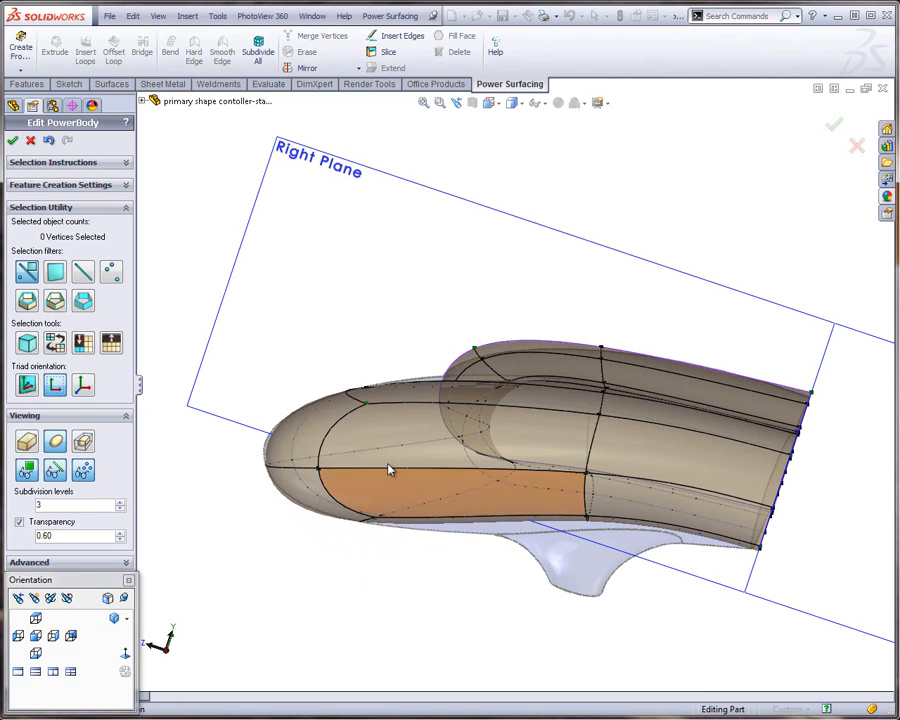
Lower the upper front vertex on the body's symmetry edge to follow the reference body's profile
middle_click_drag(389, 466, 446, 484)
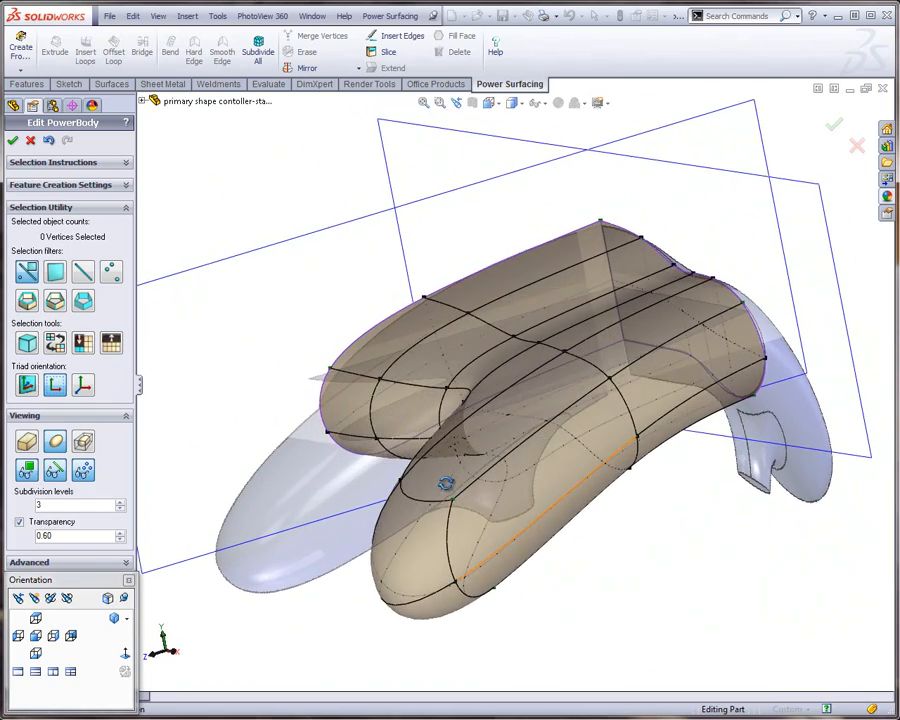
scroll(412, 360, "down", 6)
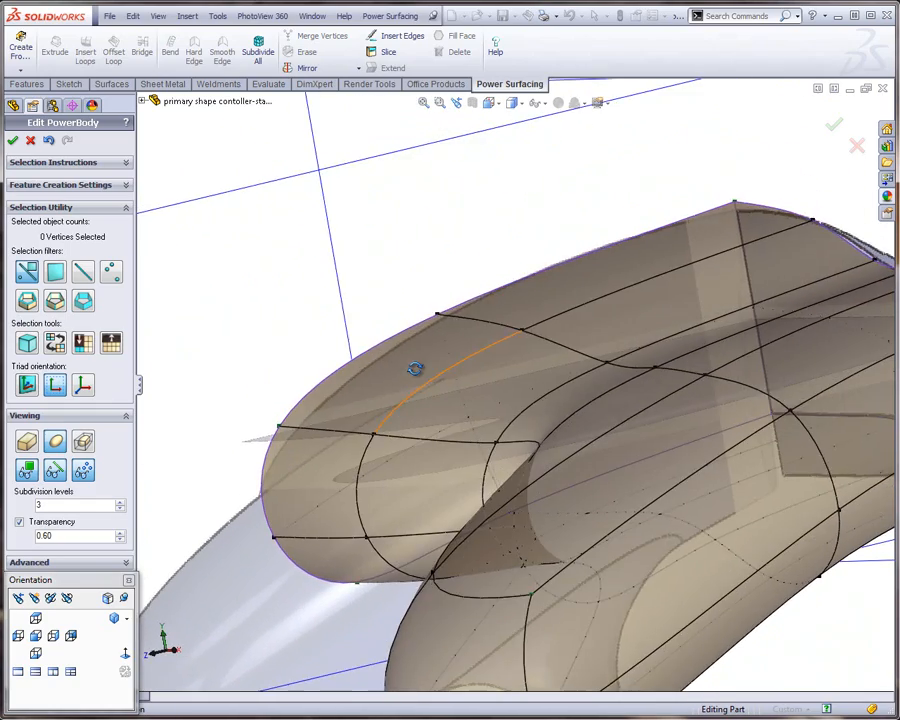
scroll(394, 378, "up", 1)
middle_click_drag(394, 378, 378, 414)
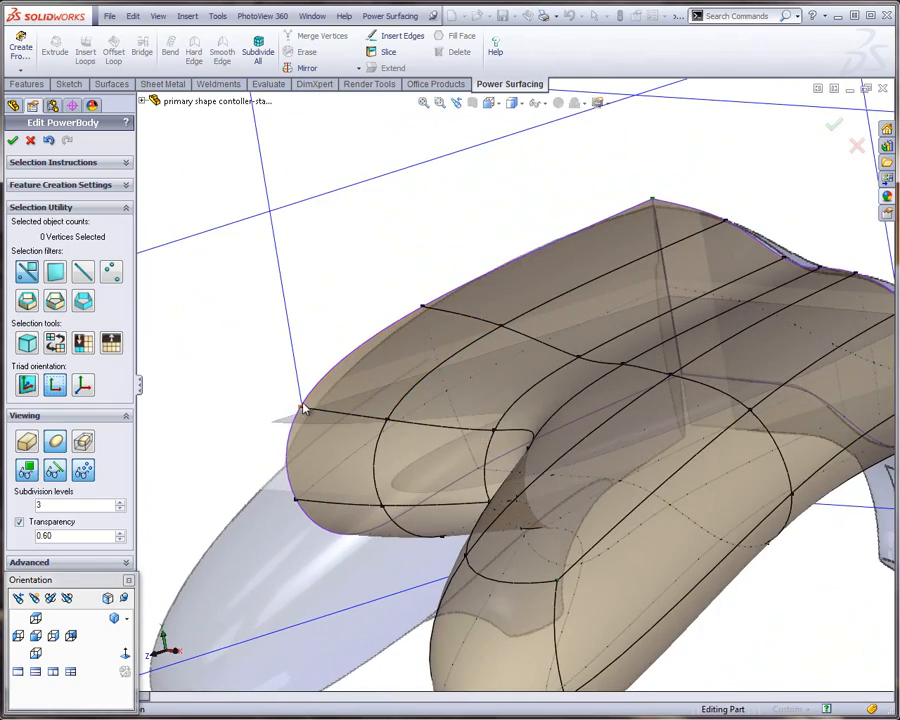
left_click(302, 408)
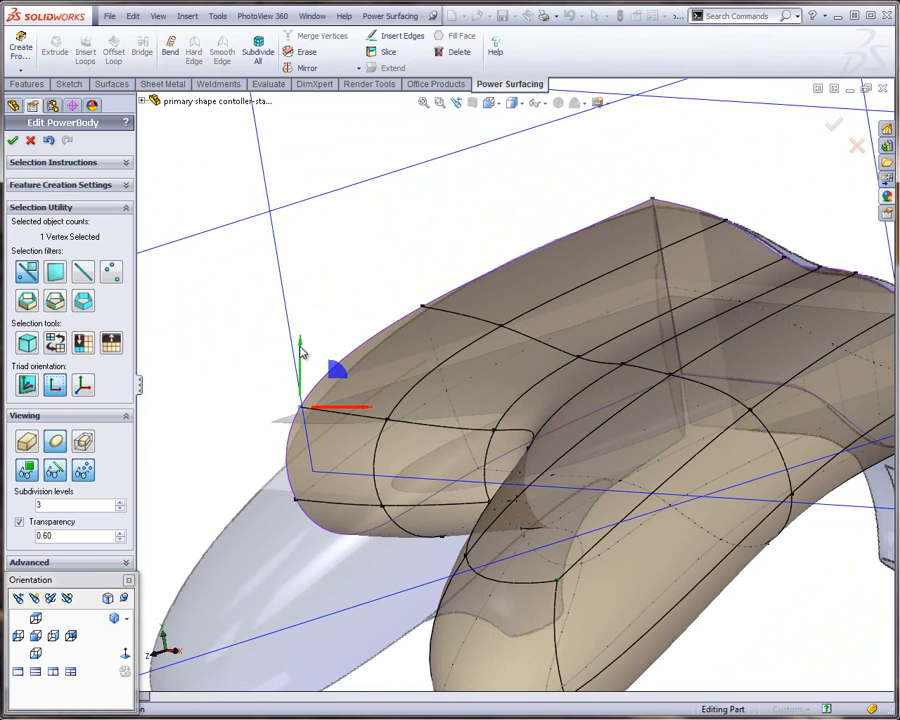
left_click_drag(300, 350, 301, 384)
left_click(401, 281)
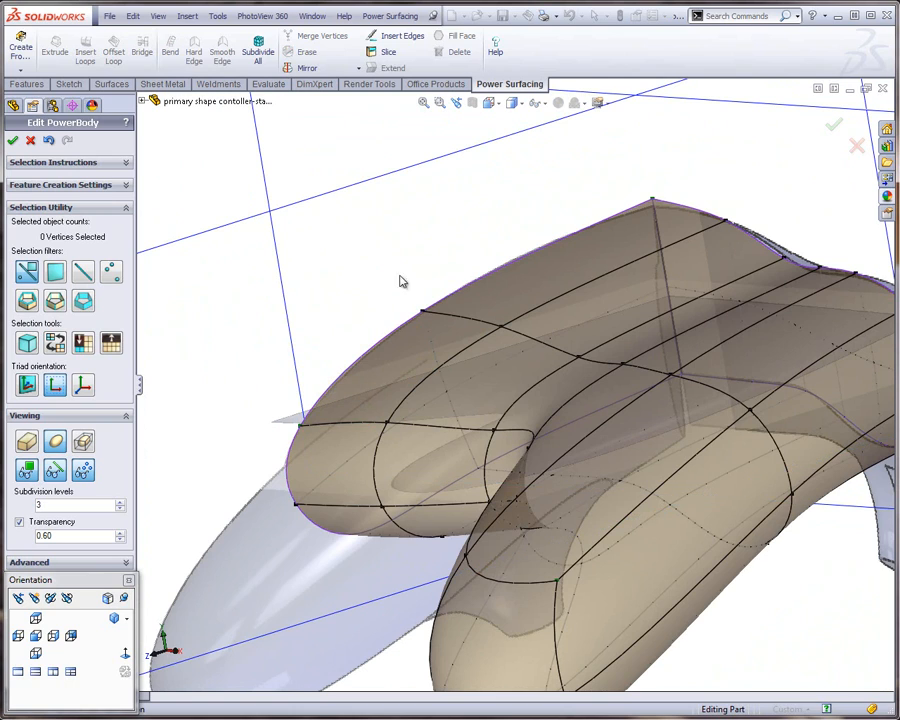
Lower the rear corner vertex on the body's symmetry edge by about 0.03"
left_click(652, 200)
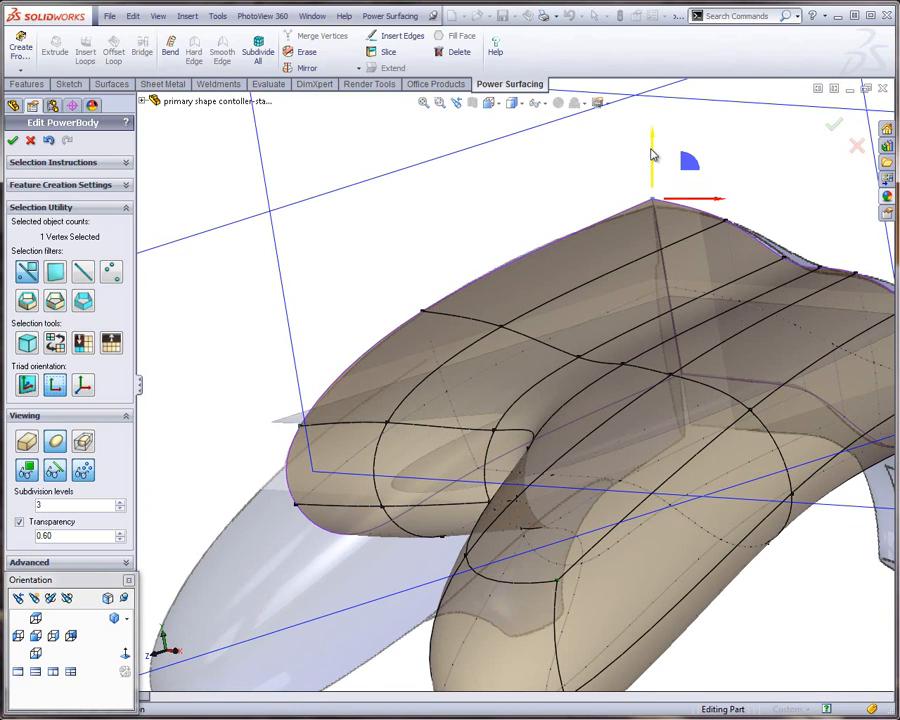
mouse_move(651, 155)
left_mouse_down()
mouse_move(651, 177)
mouse_move(652, 160)
left_mouse_up()
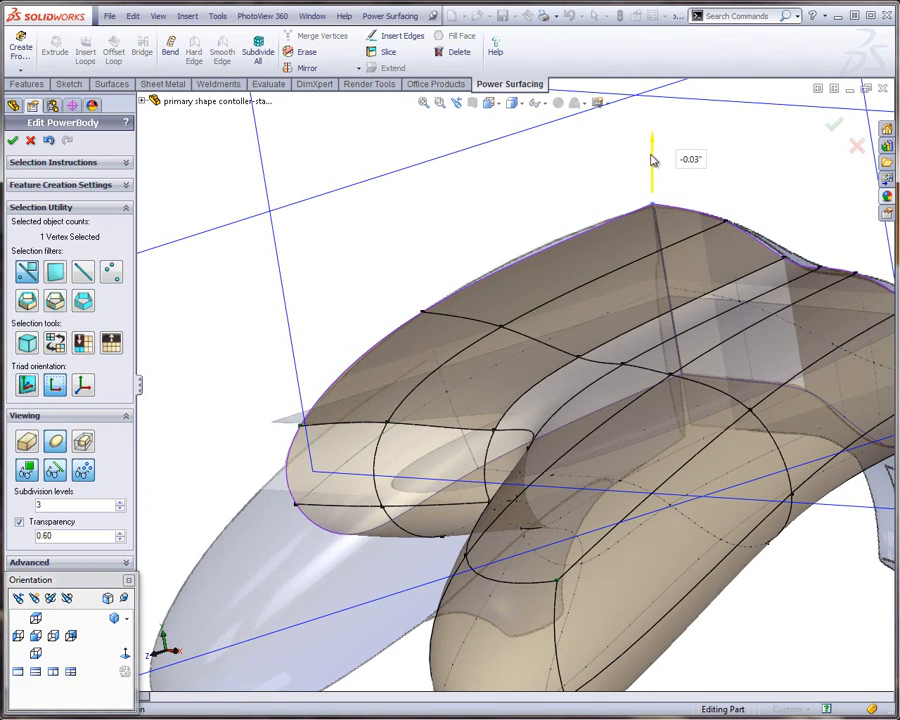
left_click(386, 241)
Lower the top edge in the valley where the body meets the grip
middle_click_drag(386, 241, 414, 262)
scroll(560, 393, "down", 5)
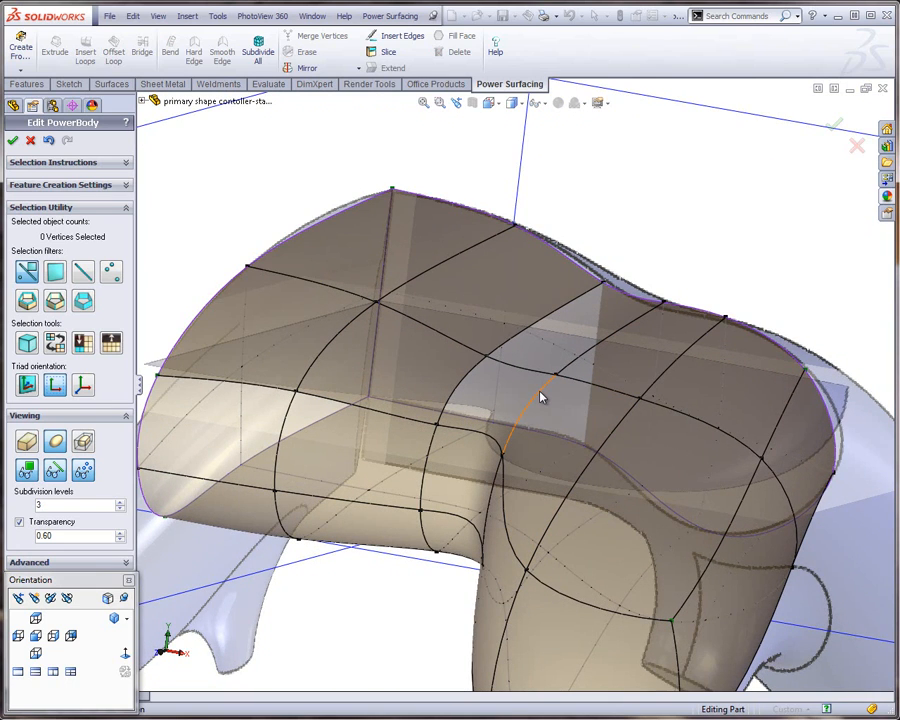
left_click(540, 398)
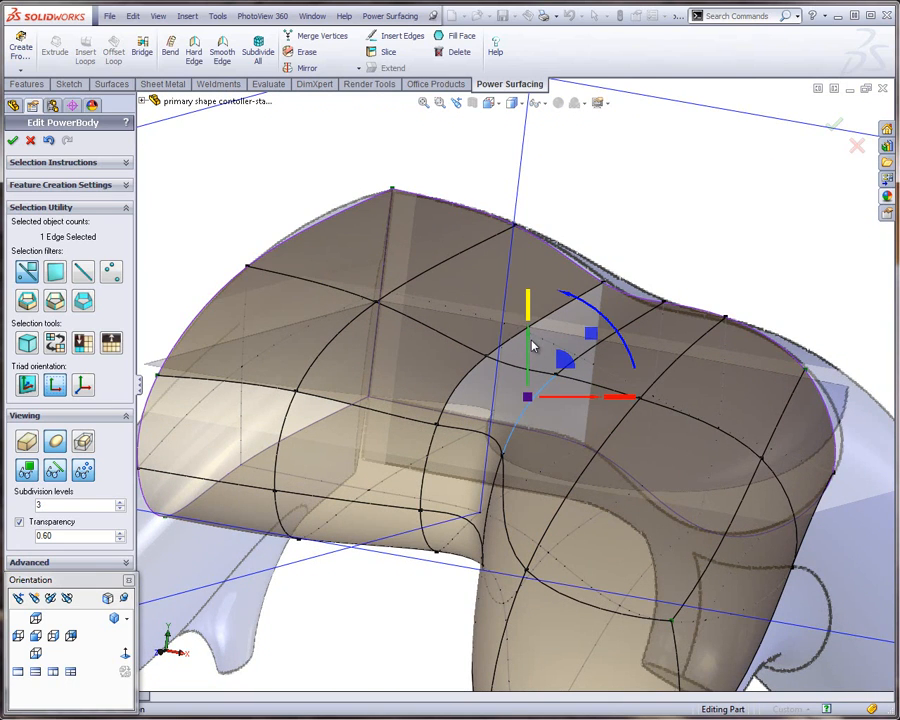
left_click_drag(532, 350, 534, 377)
middle_click_drag(571, 462, 537, 435)
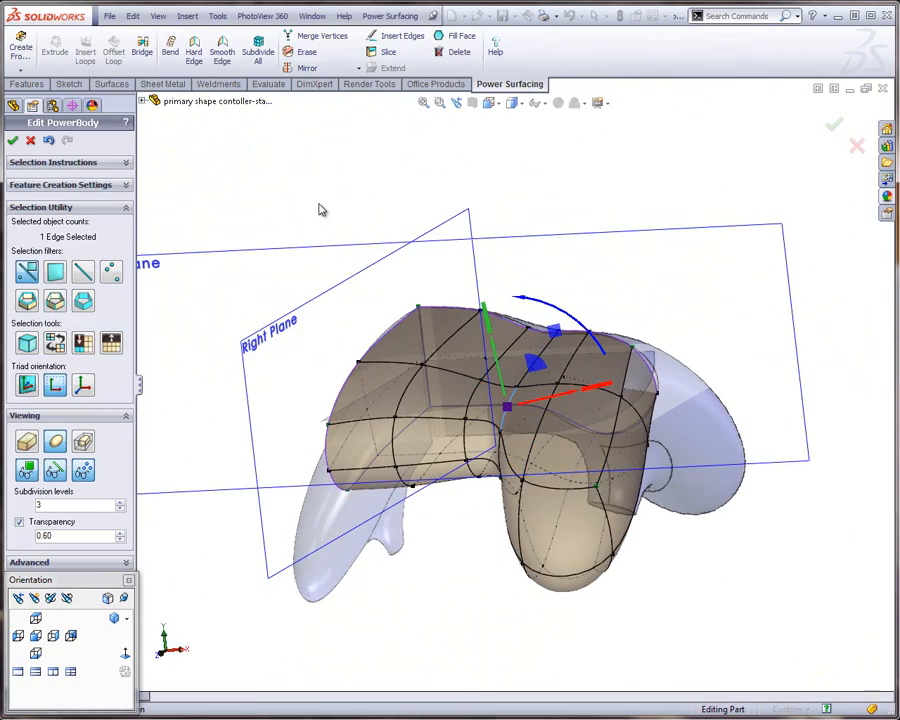
left_click(322, 209)
Select the two underside vertices at the base of the grip and, with a locally aligned triad, scale them apart sideways by about 3.62
scroll(502, 407, "up", 3)
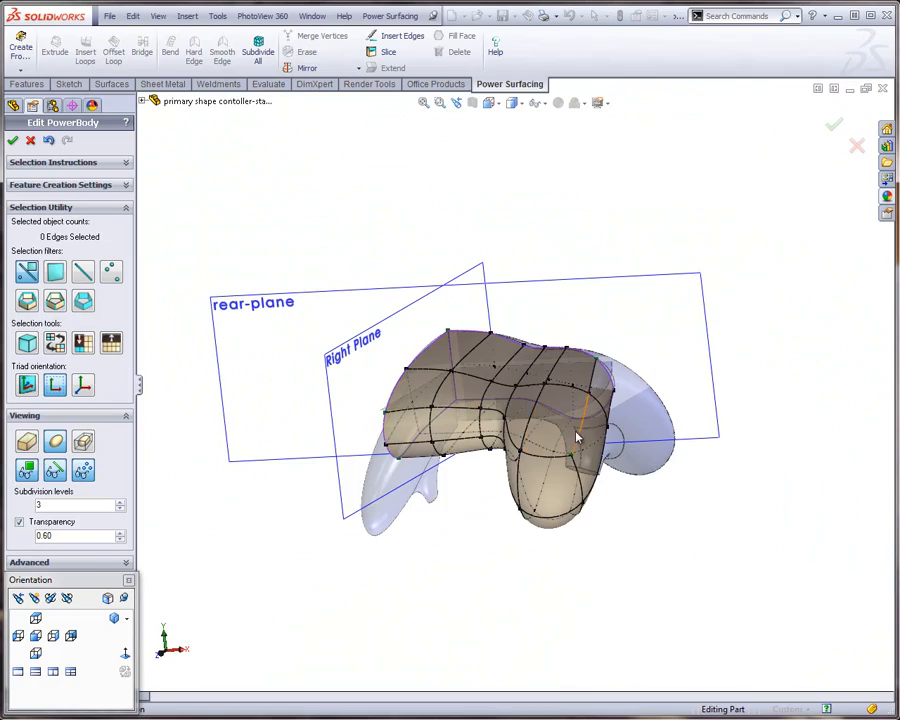
middle_click_drag(577, 437, 306, 281)
scroll(433, 425, "down", 3)
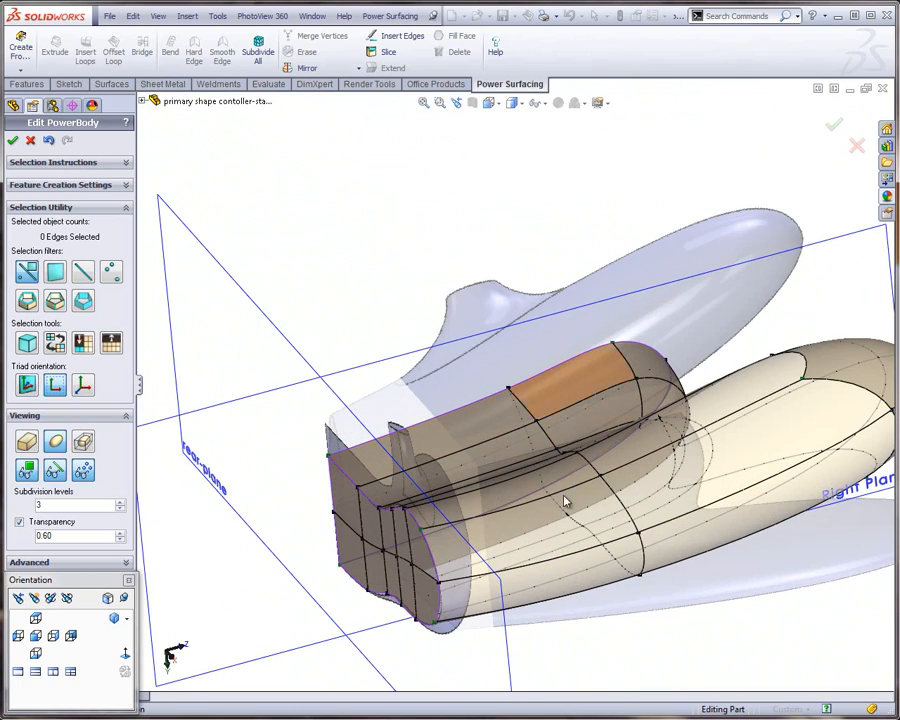
middle_click_drag(569, 516, 733, 528)
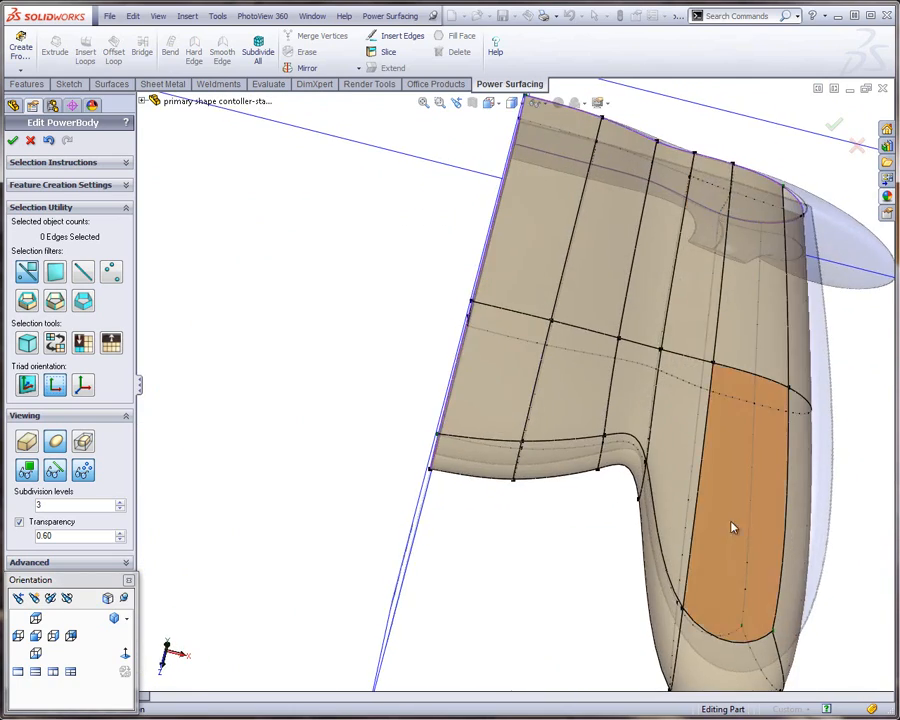
middle_click_drag(726, 363, 649, 523)
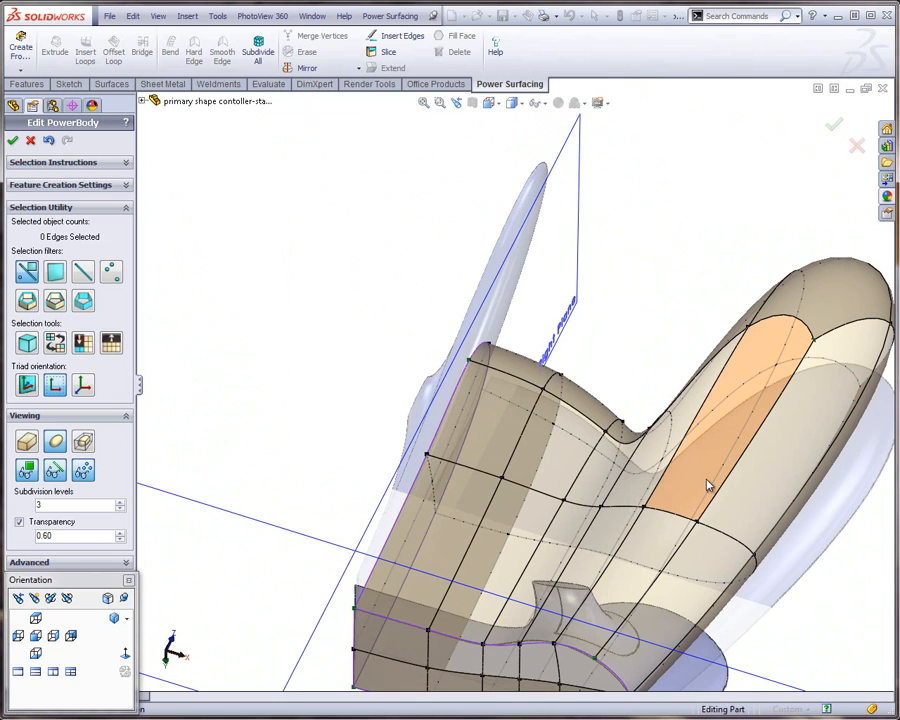
scroll(686, 530, "up", 1)
scroll(697, 519, "down", 2)
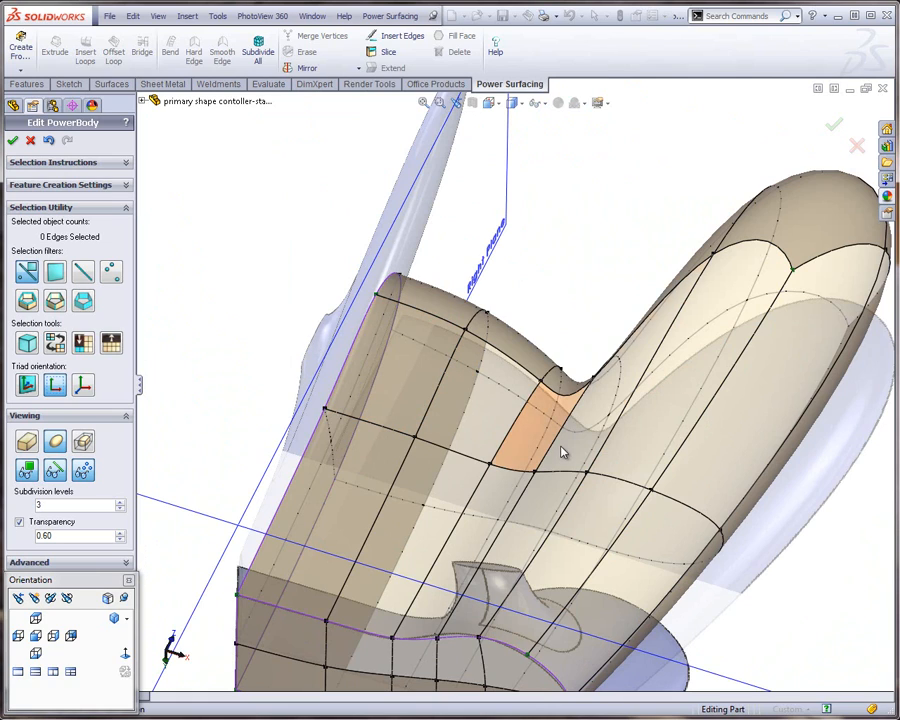
left_click(587, 478)
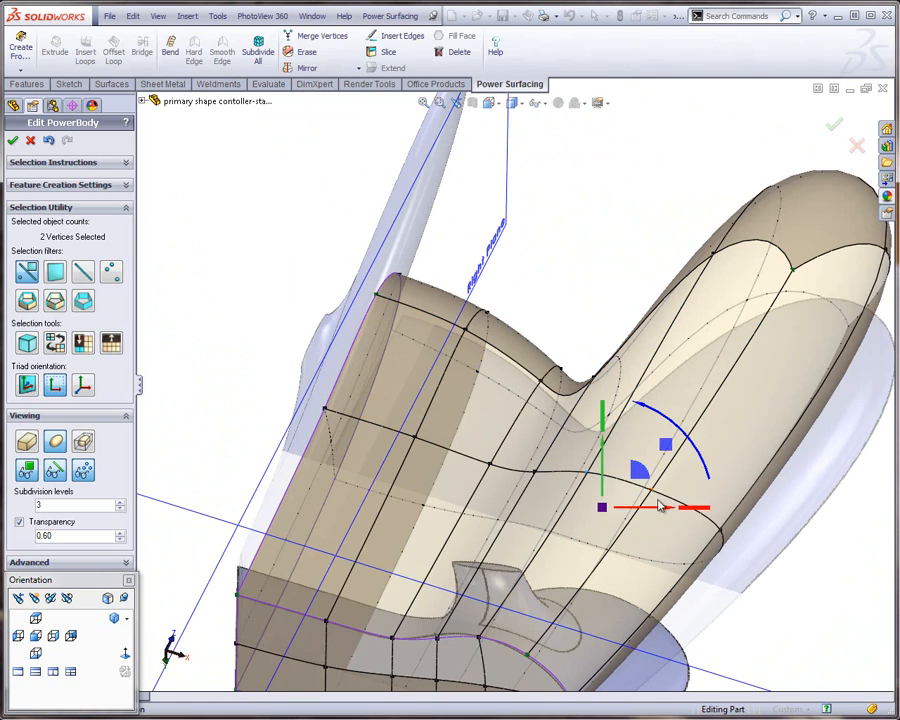
left_click(30, 386)
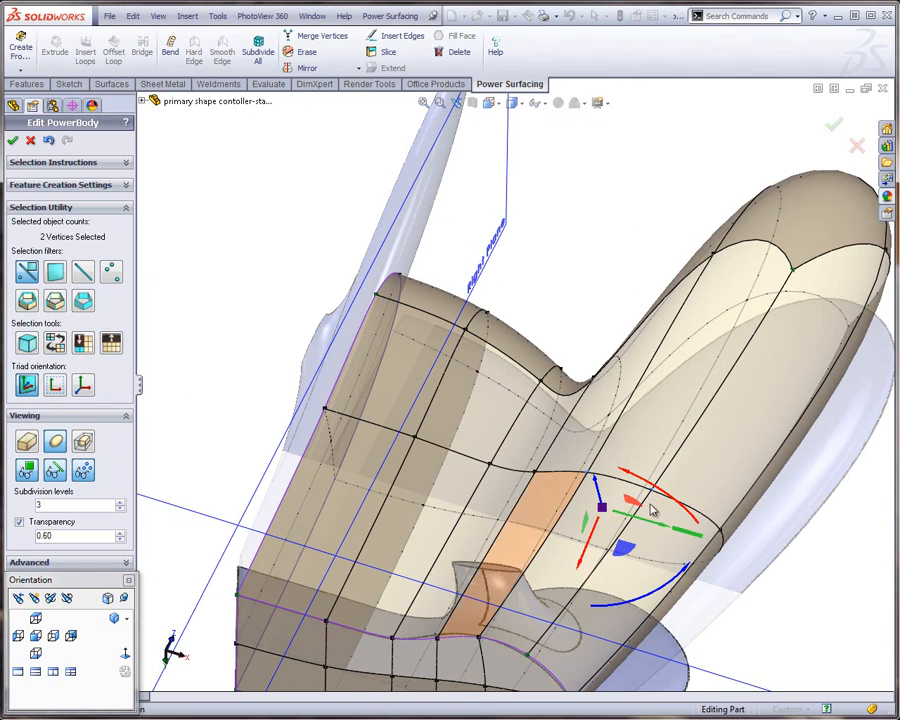
left_click_drag(713, 540, 893, 618)
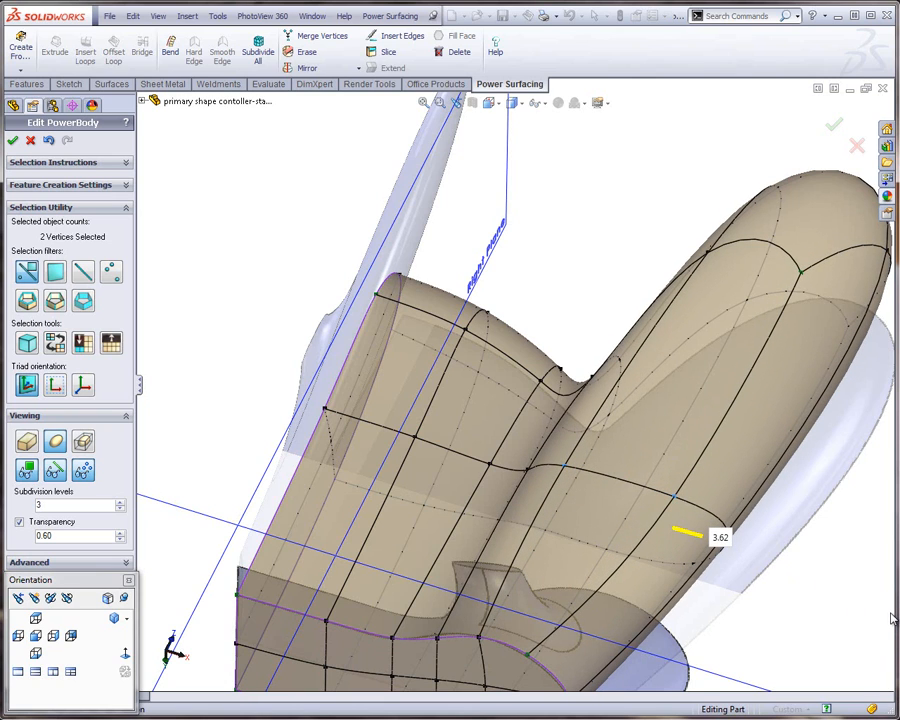
middle_click_drag(727, 505, 613, 462)
scroll(632, 470, "down", 2)
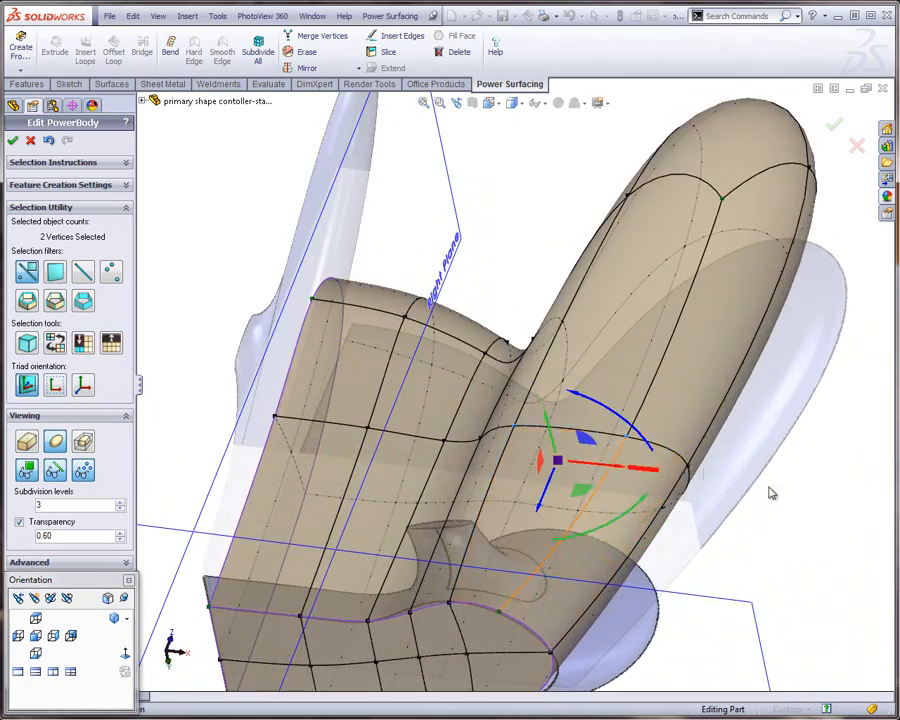
left_click(795, 499)
Insert one edge loop lengthwise through the middle of the grip with Preserve Shape enabled
double_click(571, 437)
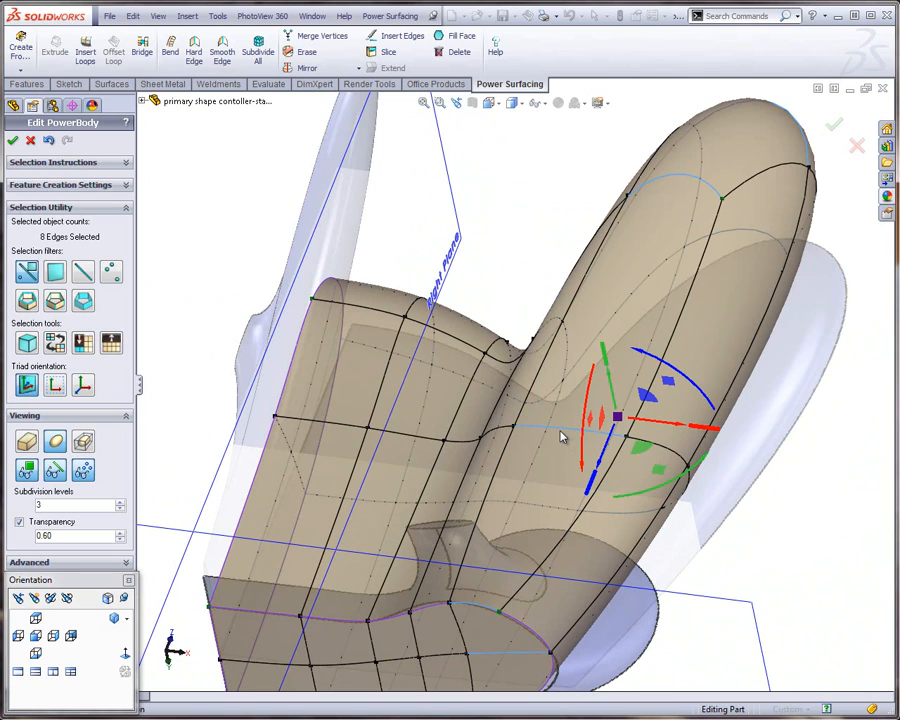
right_click(562, 437)
left_click(572, 514)
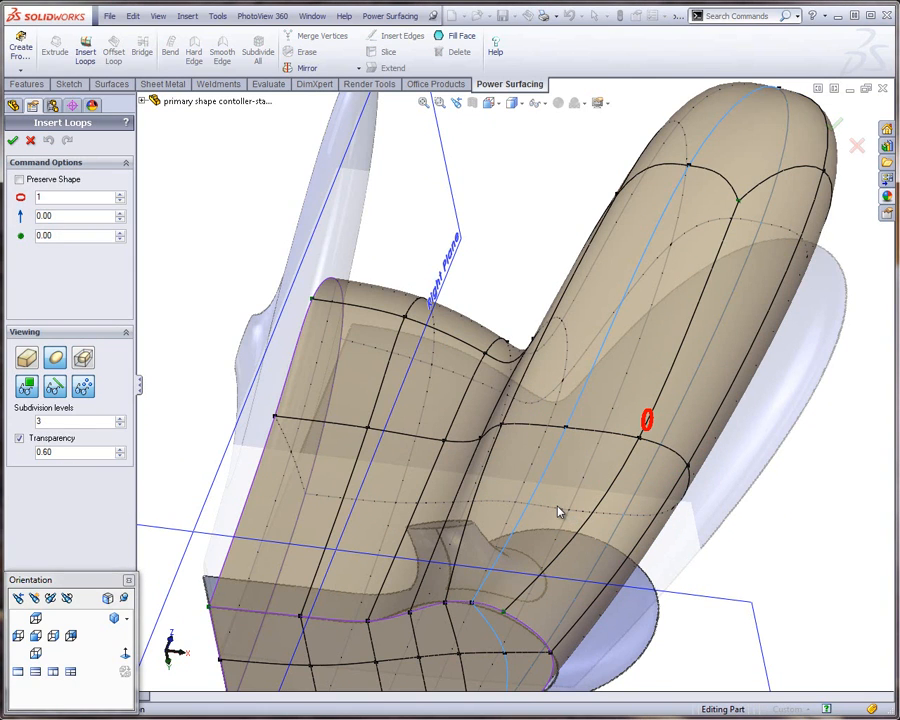
left_click(19, 180)
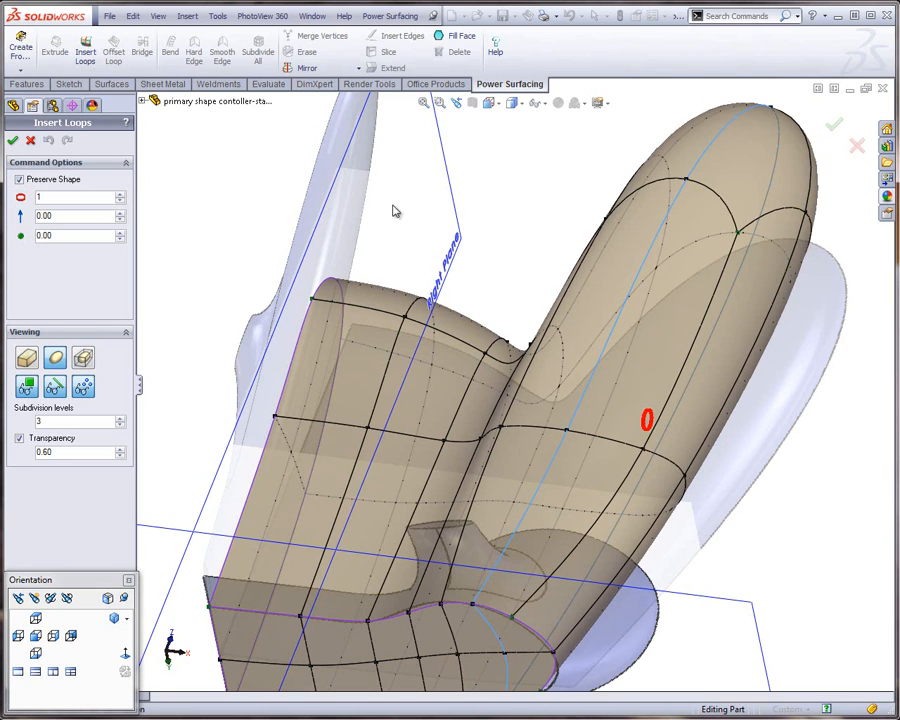
left_click(13, 141)
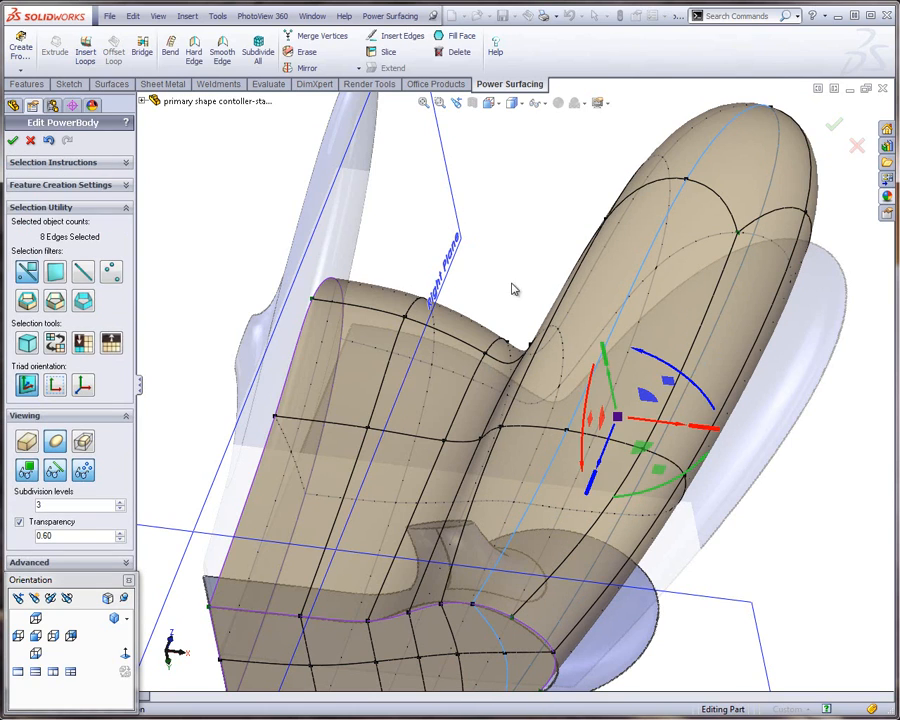
left_click(818, 463)
Insert a closed diamond of edges around the central vertex on the underside at the base of the grip
middle_click_drag(670, 420, 620, 452)
scroll(620, 452, "down", 2)
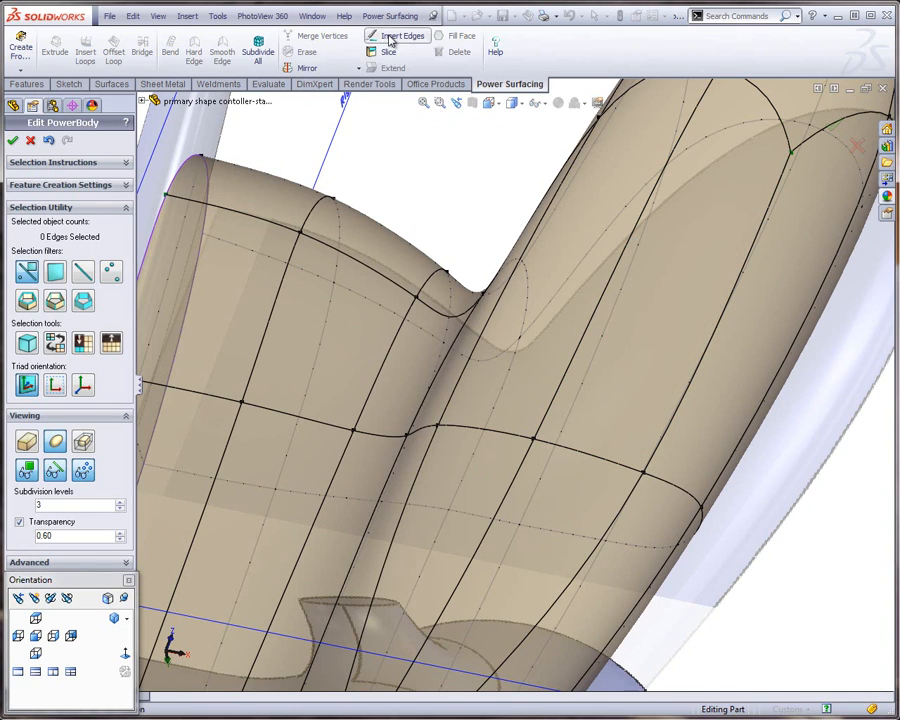
left_click(390, 40)
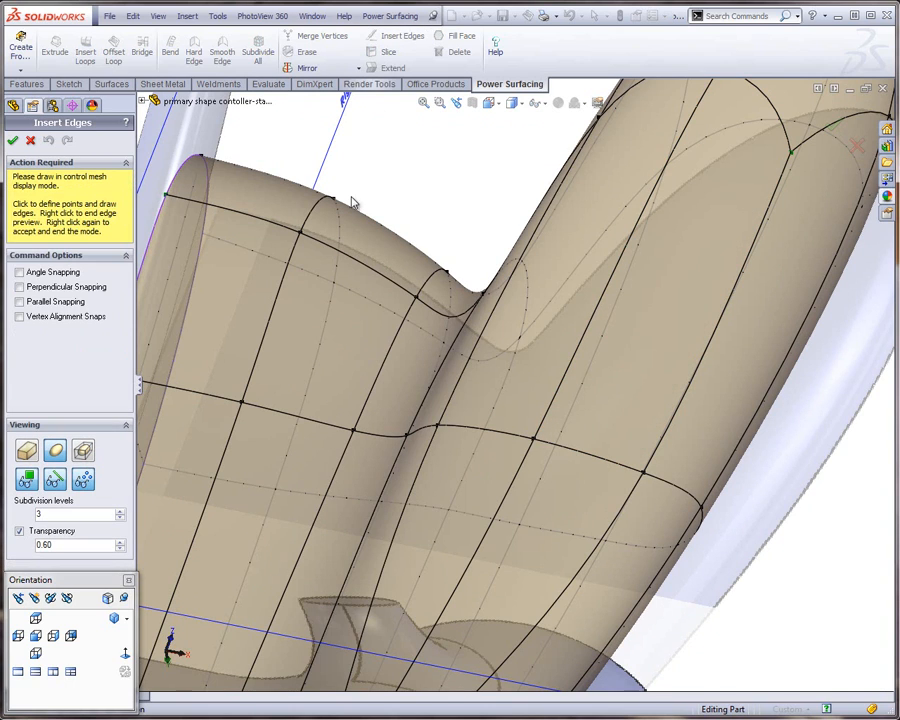
left_click(572, 365)
left_click(488, 434)
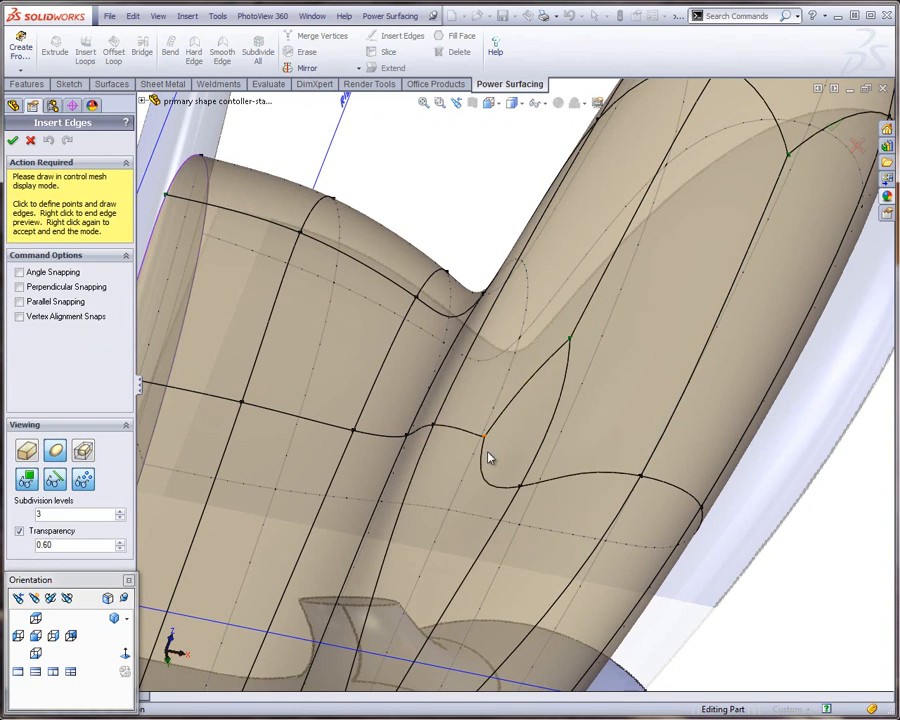
left_click(494, 541)
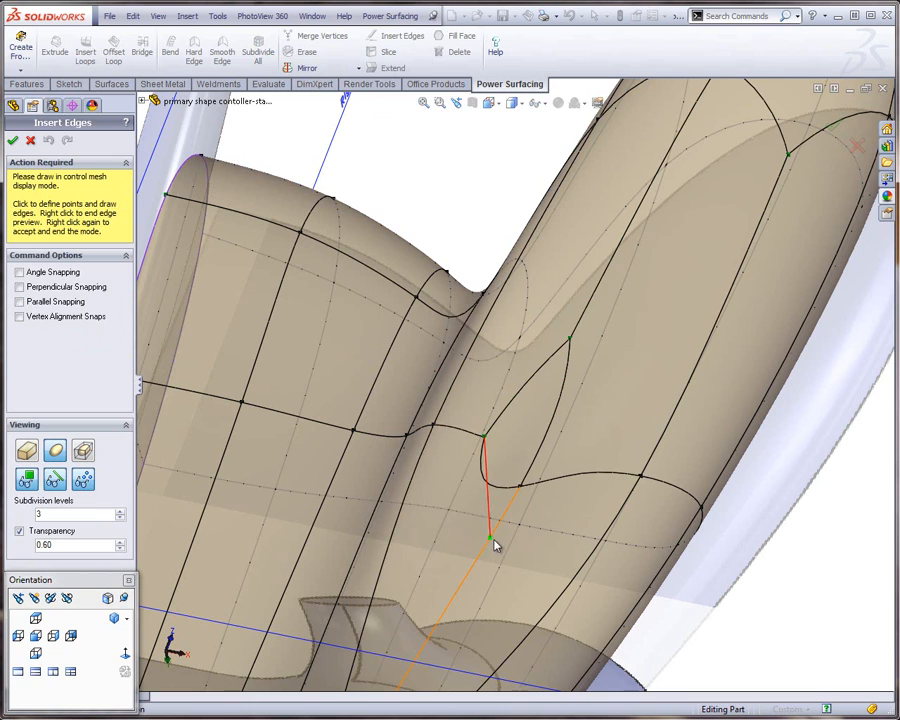
left_click(578, 467)
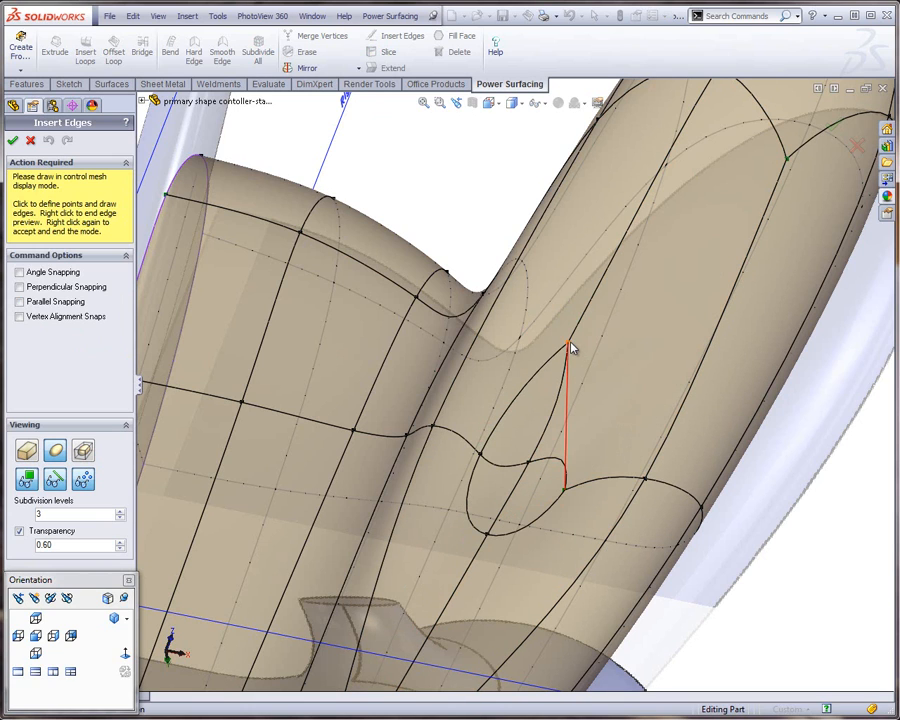
middle_click_drag(460, 470, 280, 287)
left_click(14, 141)
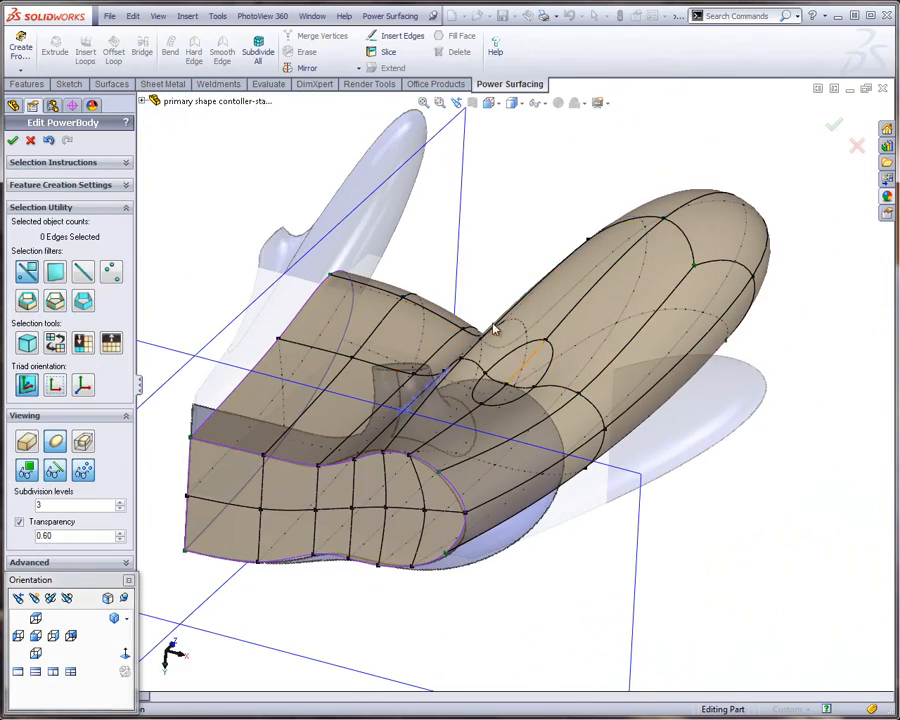
Select the four faces inside the underside diamond and pull them outward along their normal to form a protrusion
middle_click_drag(493, 328, 474, 373)
scroll(390, 383, "down", 5)
left_click(465, 367)
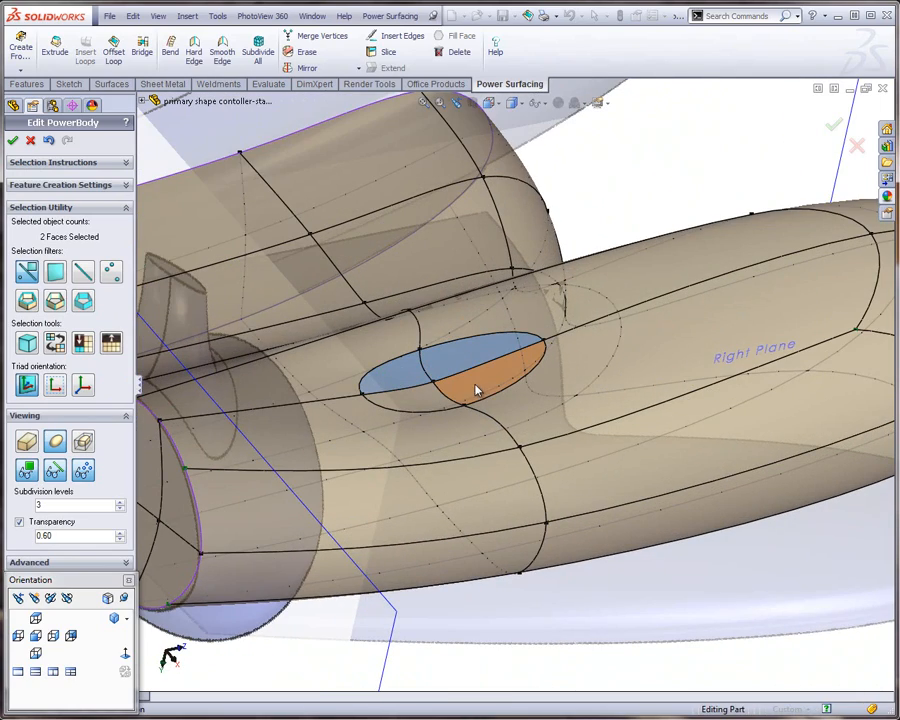
left_click(410, 405)
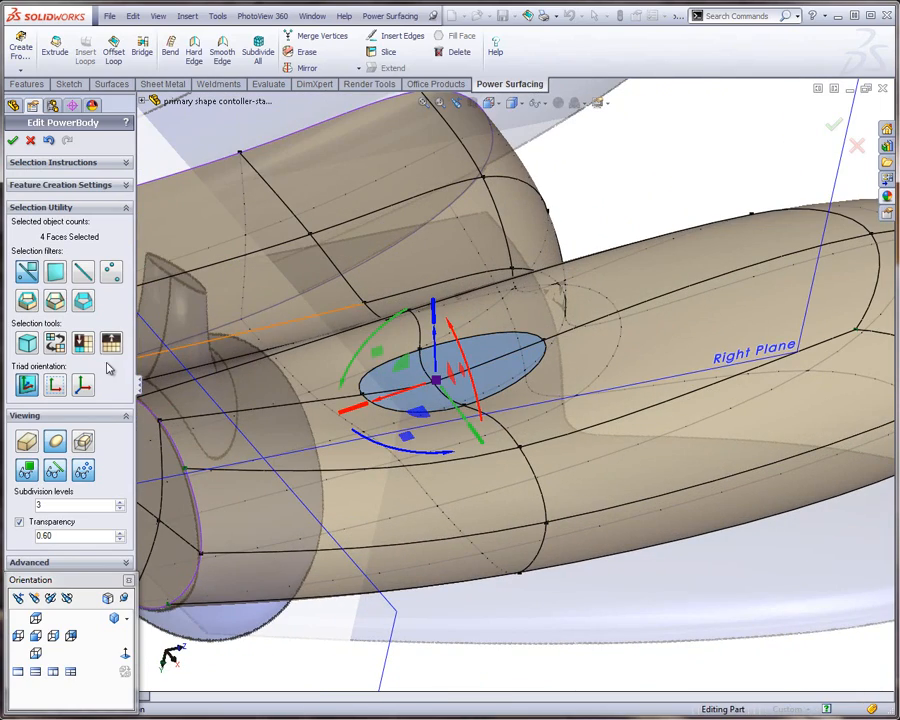
left_click(82, 385)
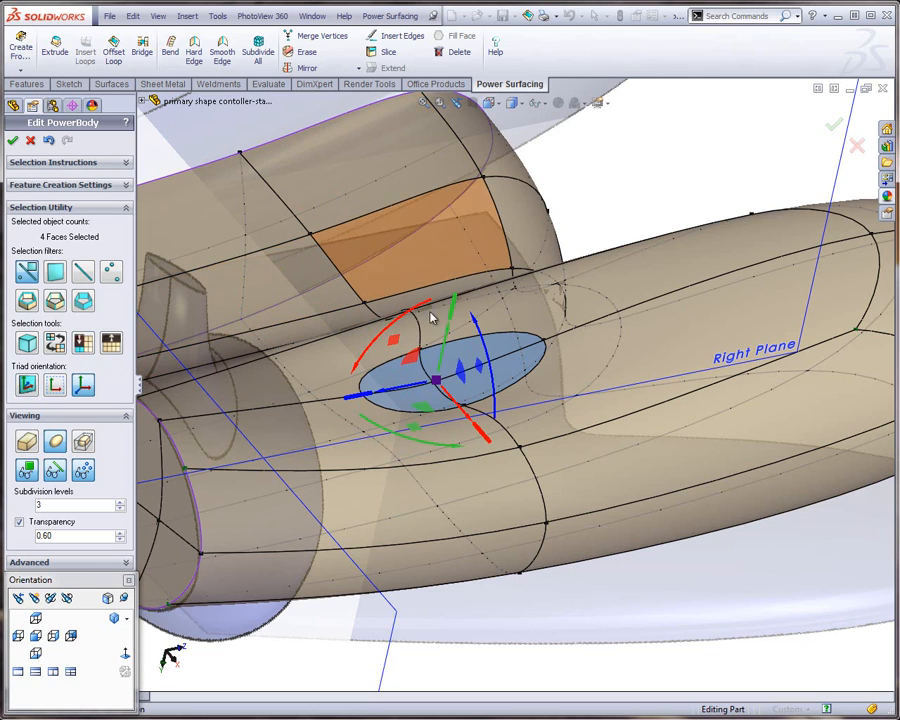
left_click(27, 386)
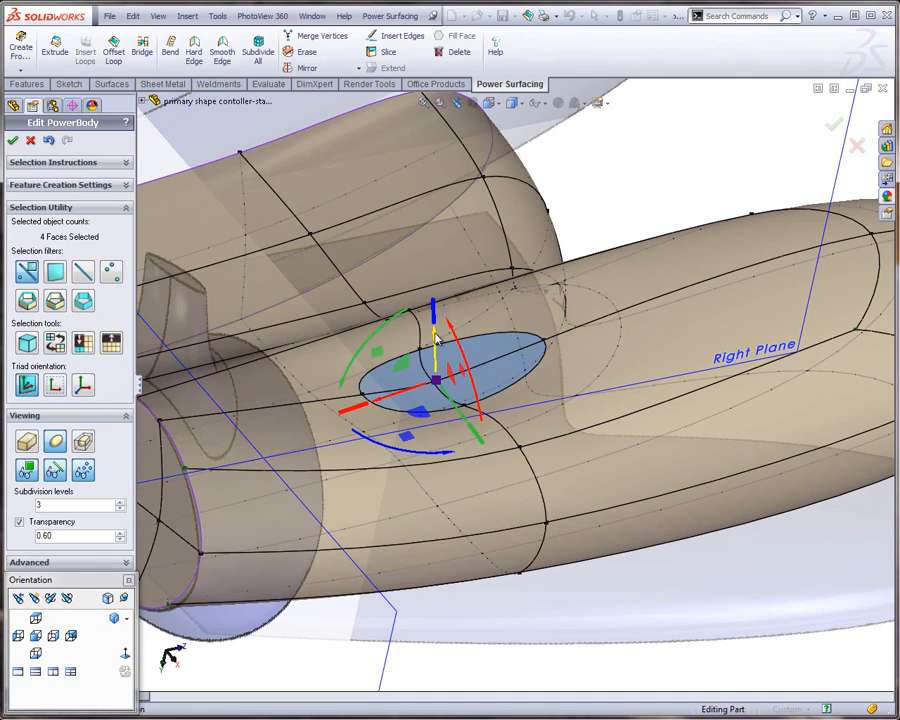
left_click_drag(436, 340, 432, 178)
In the right side view, move the four end faces back inward by about 0.24" toward the reference peg's end
left_click(54, 636)
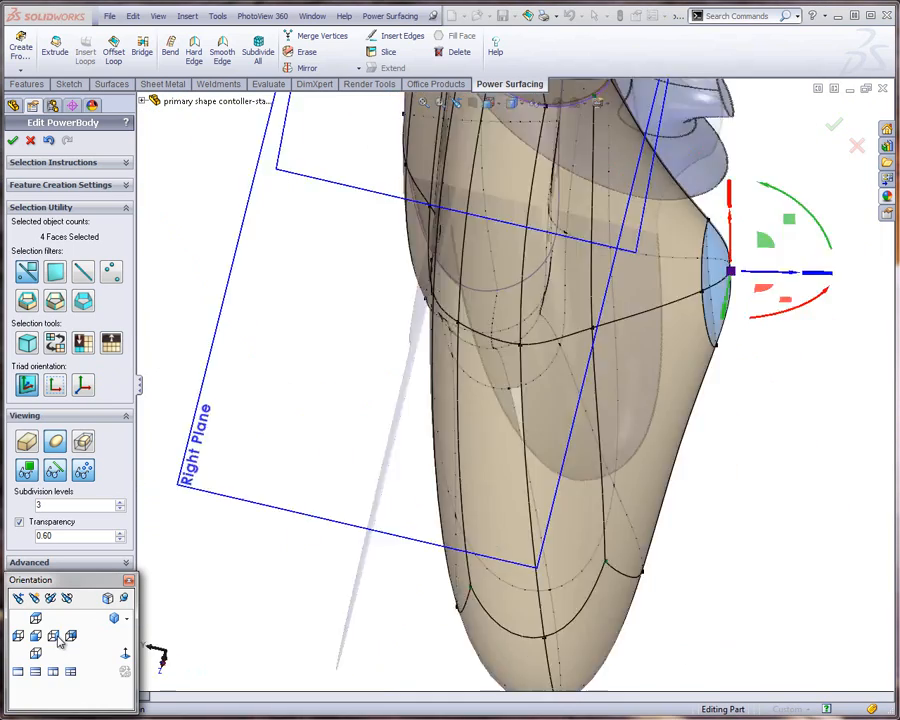
scroll(540, 464, "down", 3)
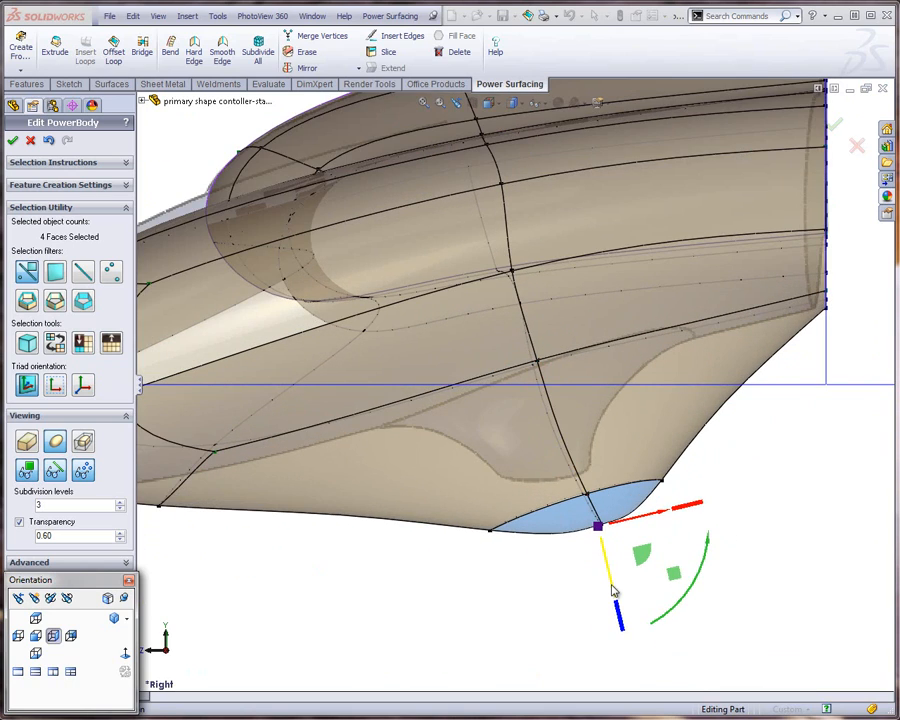
left_click_drag(614, 591, 587, 543)
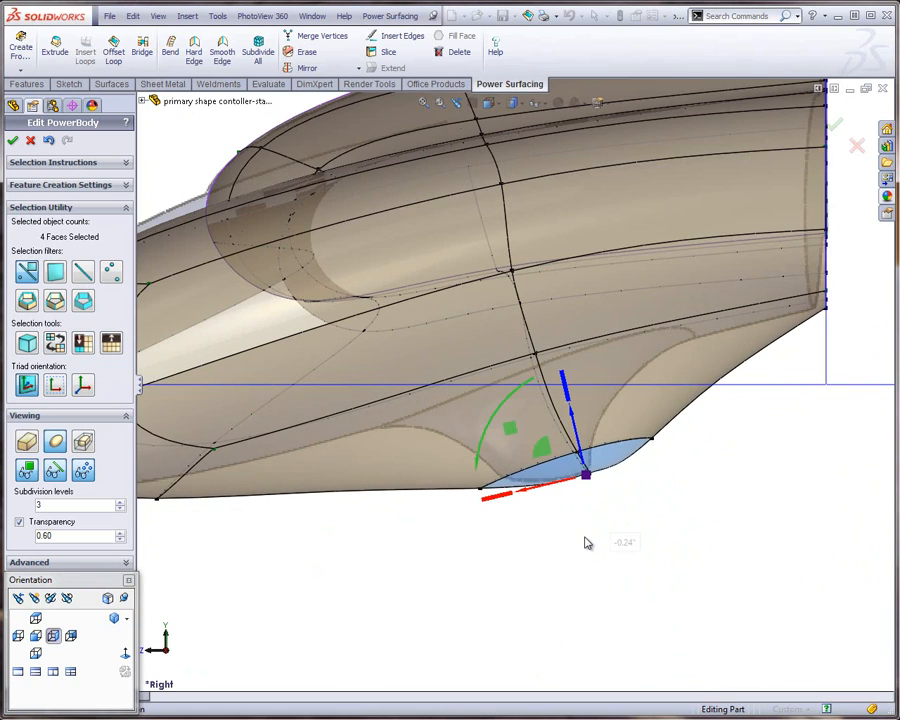
Make the boundary edges around the four selected end faces hard
middle_click_drag(610, 549, 739, 335)
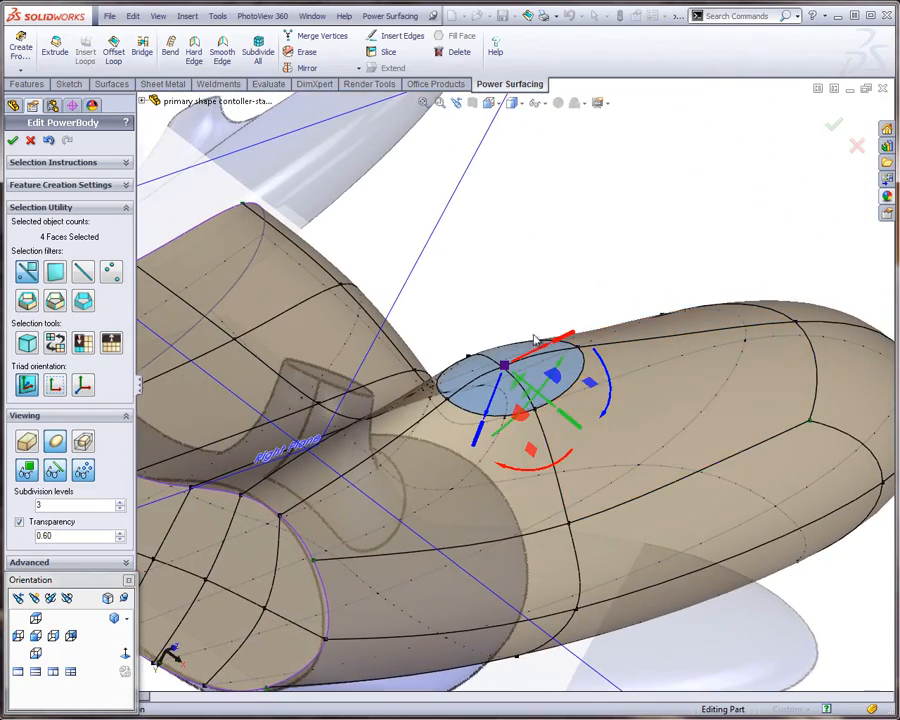
scroll(478, 380, "down", 2)
key("s")
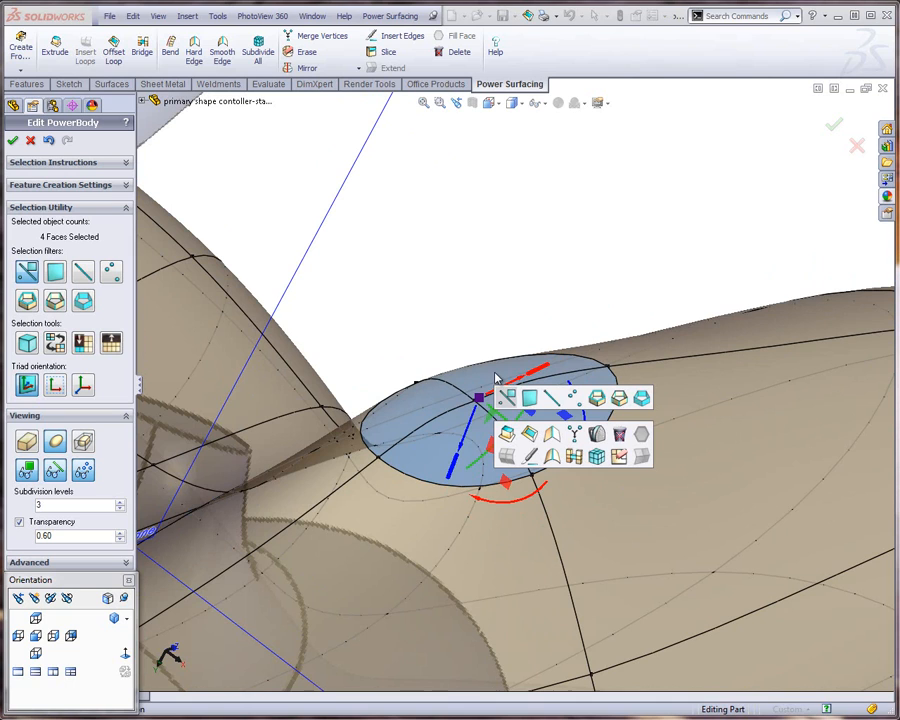
left_click(555, 437)
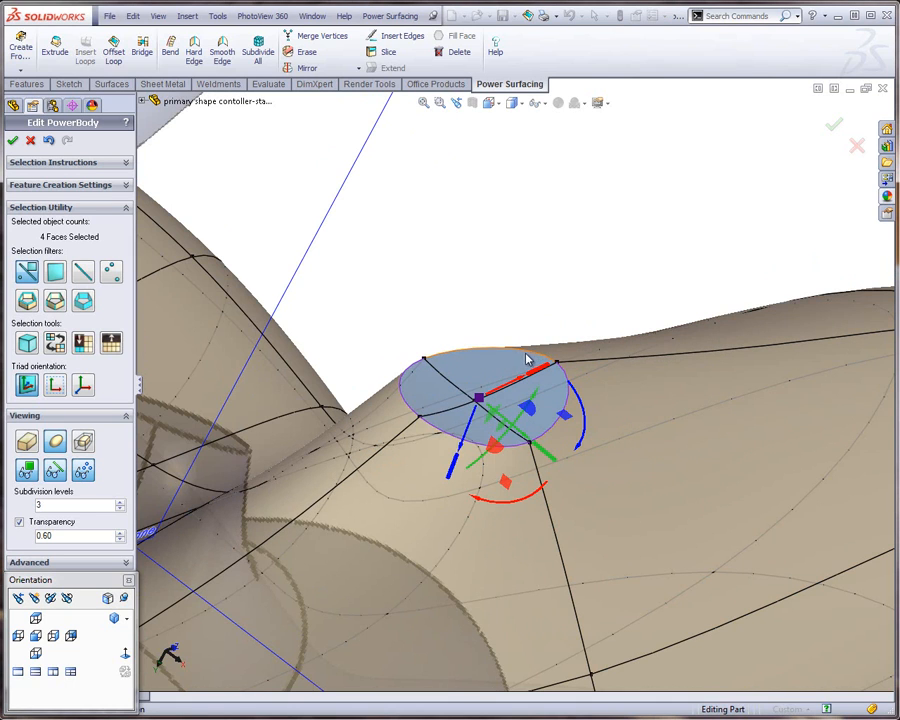
Flatten the four selected end faces of the protrusion into one plane
middle_click_drag(527, 360, 530, 388)
scroll(442, 354, "down", 3)
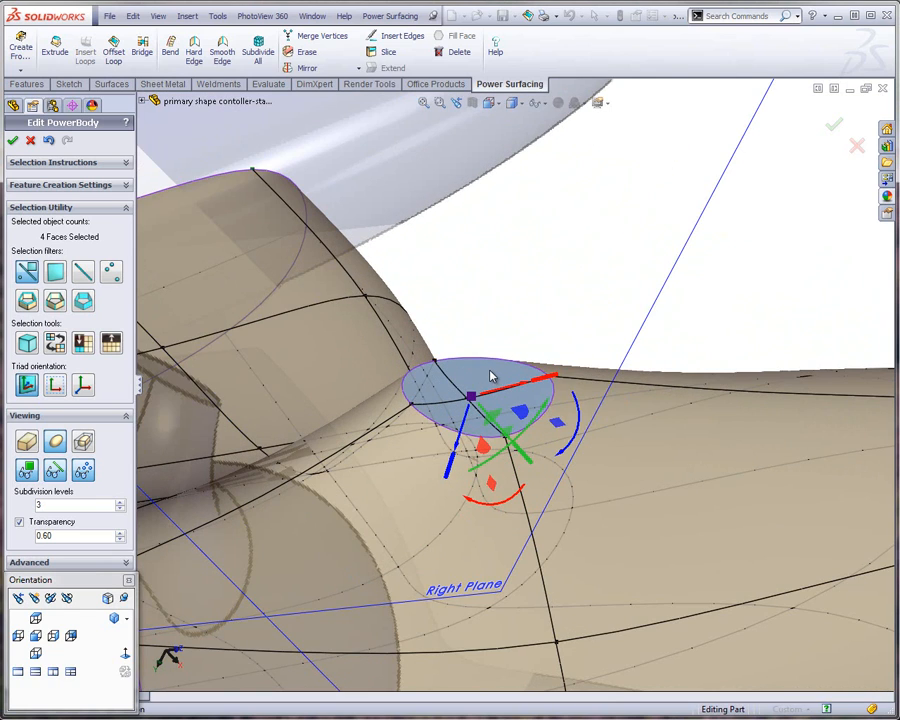
key("s")
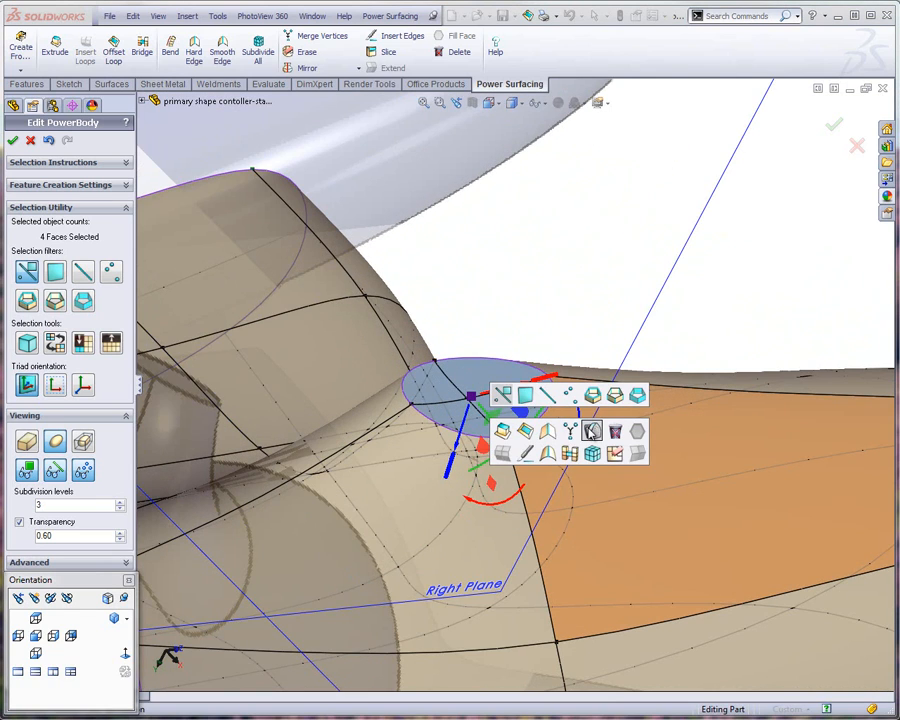
left_click(592, 431)
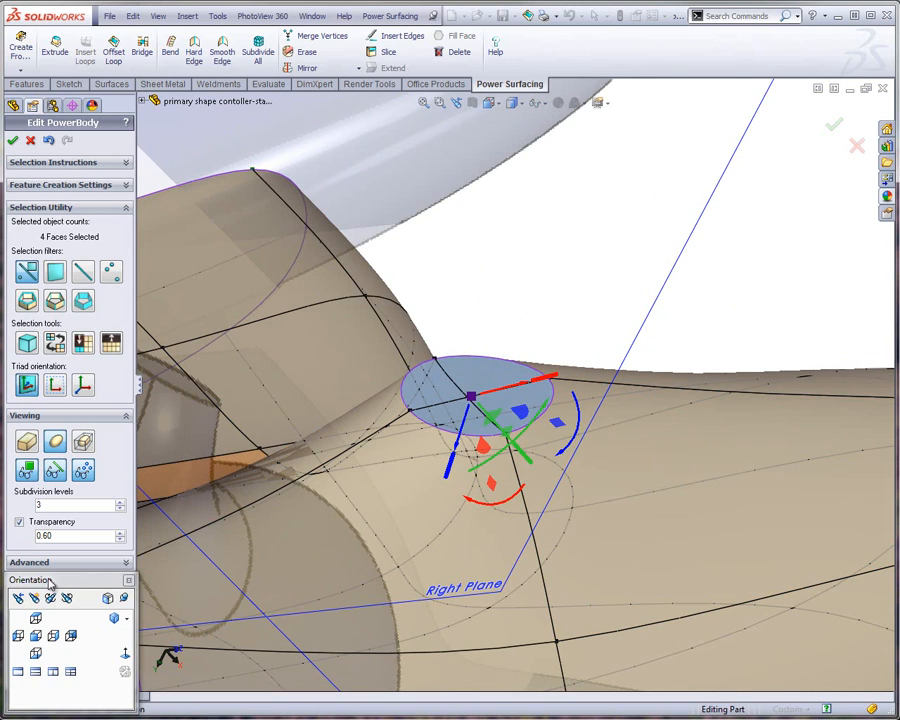
In the right side view, rotate, scale and shift the flat end faces to match the reference peg's end
left_click(53, 635)
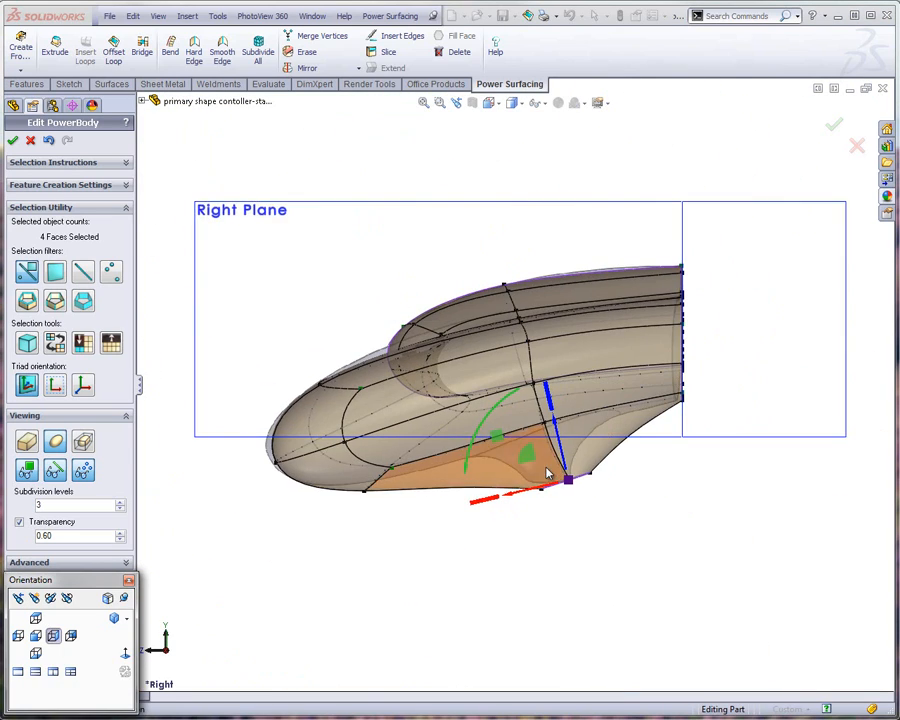
scroll(548, 468, "down", 5)
scroll(563, 462, "down", 3)
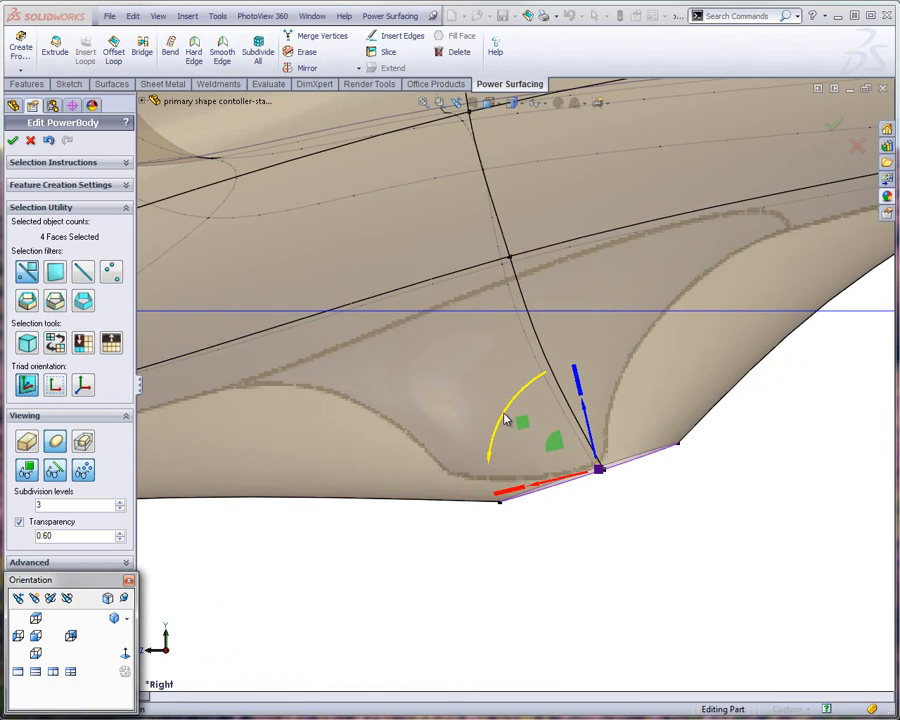
left_click_drag(505, 420, 518, 399)
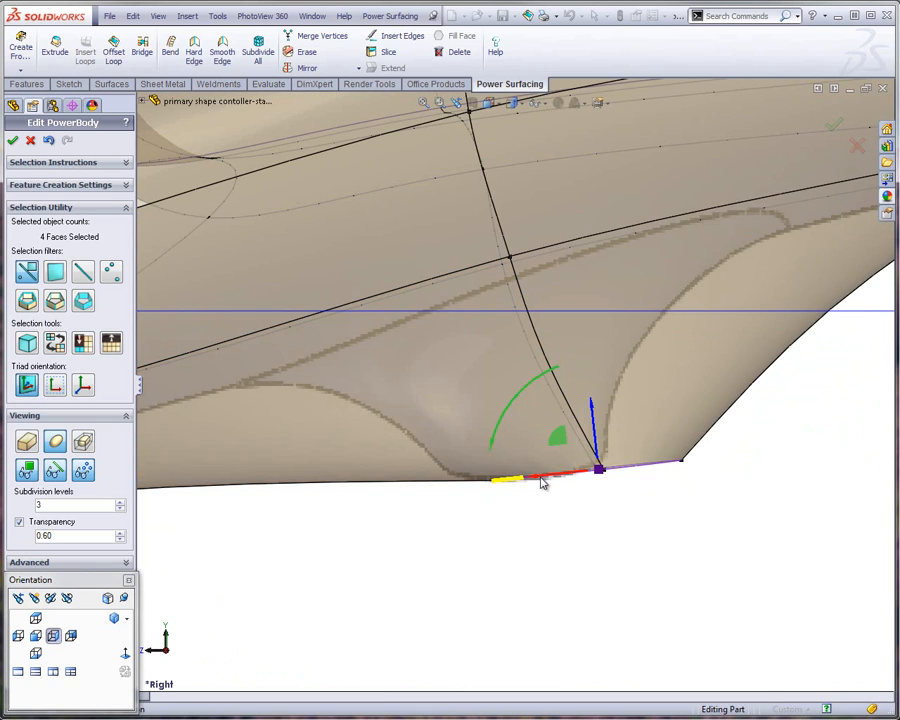
left_click_drag(501, 482, 470, 492)
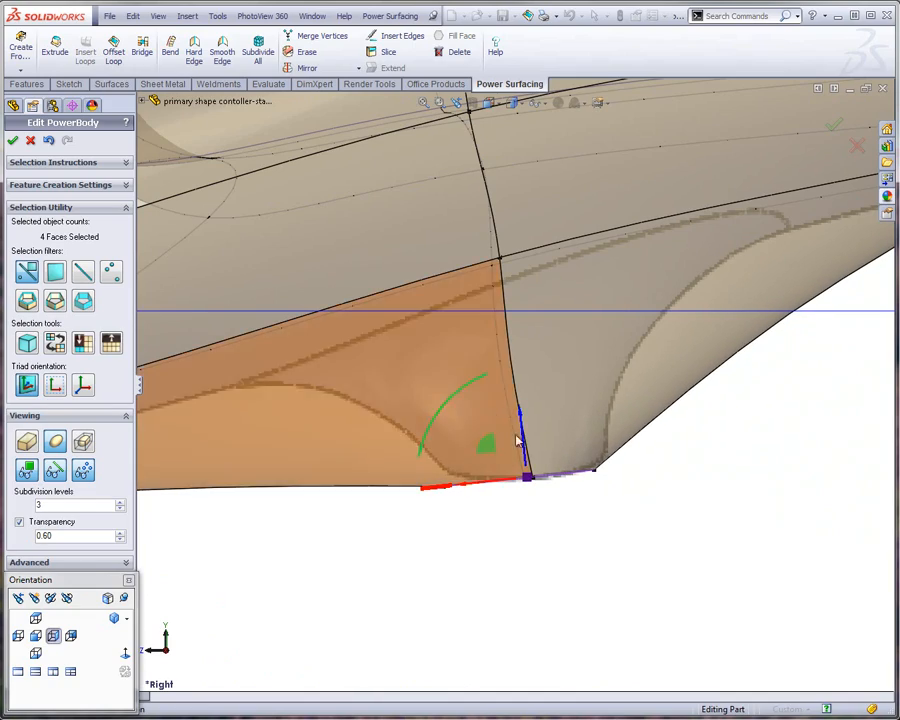
Insert one edge loop around the protrusion across its four side edges, with Preserve Shape disabled
scroll(514, 384, "up", 3)
mouse_move(500, 275)
middle_mouse_down()
mouse_move(462, 263)
mouse_move(428, 118)
mouse_move(428, 177)
mouse_move(613, 428)
mouse_move(708, 340)
mouse_move(530, 440)
mouse_move(546, 388)
mouse_move(478, 434)
mouse_move(418, 370)
mouse_move(466, 416)
mouse_move(484, 475)
middle_mouse_up()
scroll(530, 450, "down", 3)
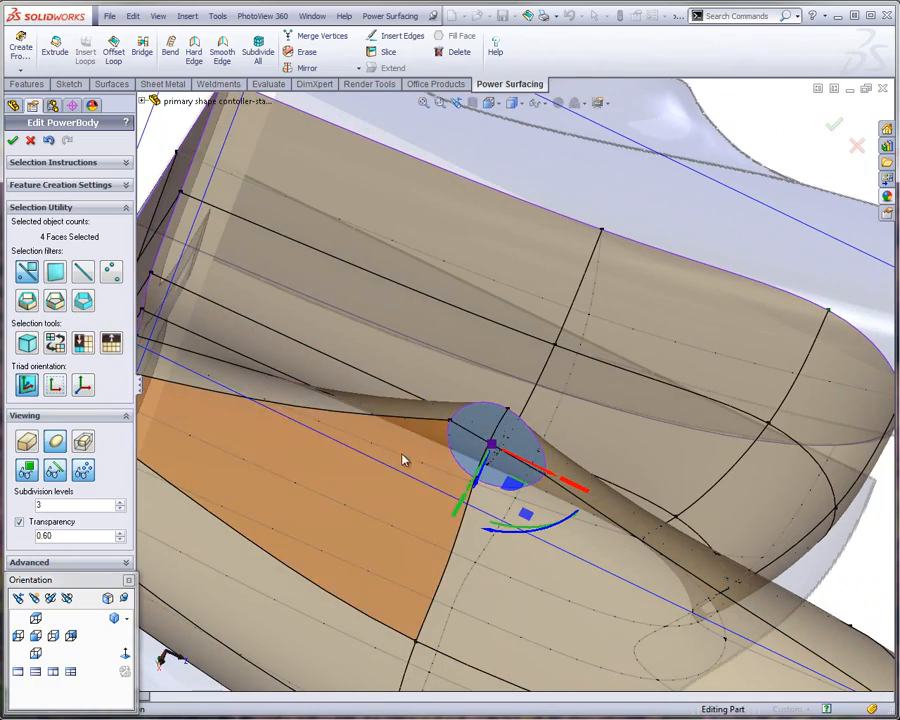
middle_click_drag(404, 460, 240, 232)
left_click(240, 232)
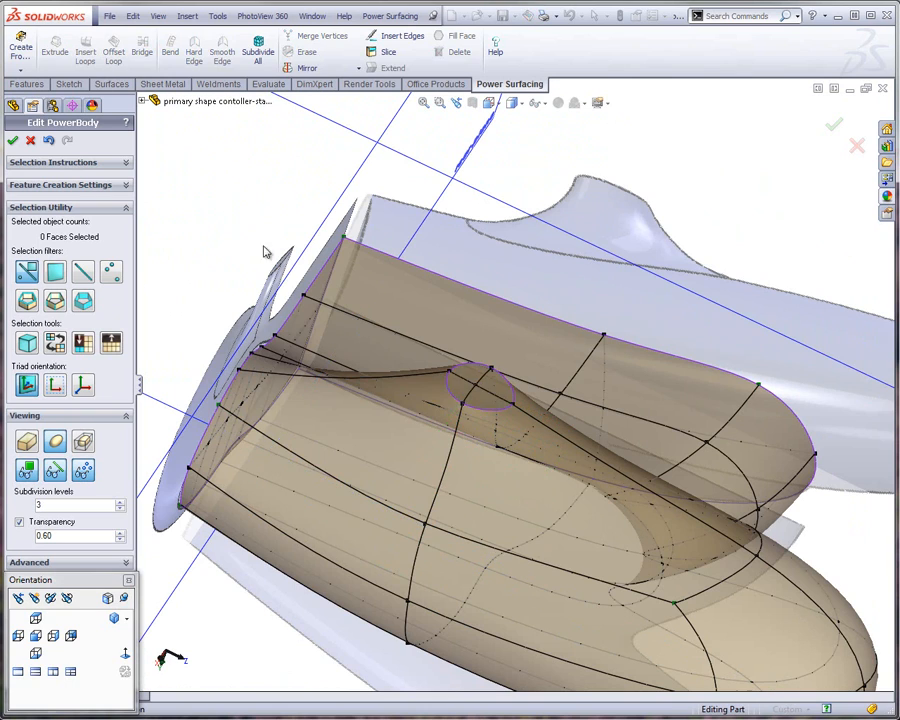
left_click(448, 465)
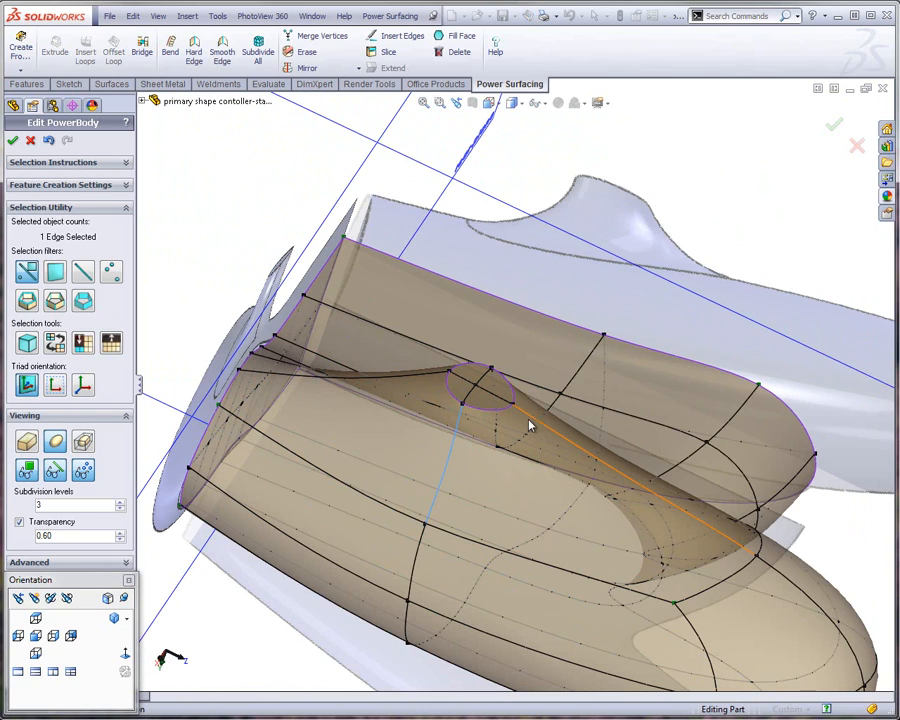
middle_click_drag(425, 388, 468, 514)
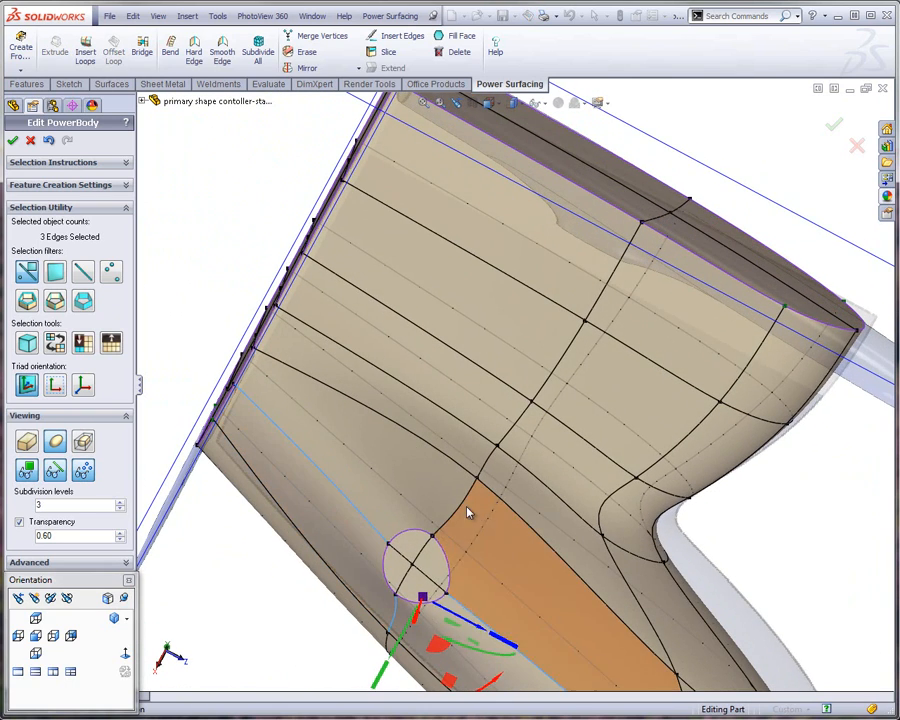
key("s")
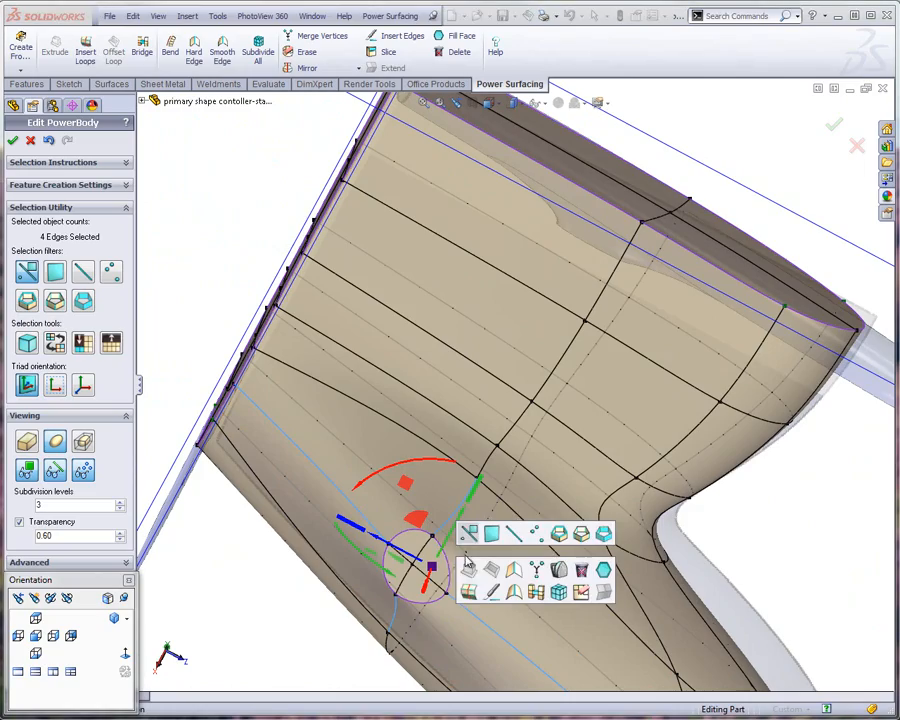
left_click(466, 593)
middle_click_drag(479, 557, 591, 374)
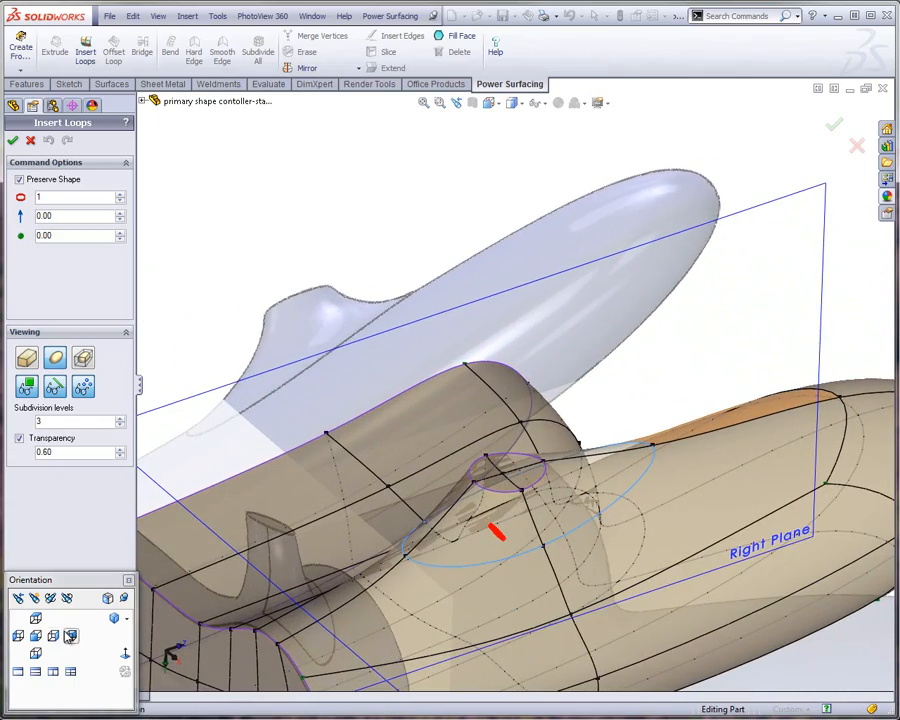
left_click(69, 636)
scroll(560, 440, "down", 3)
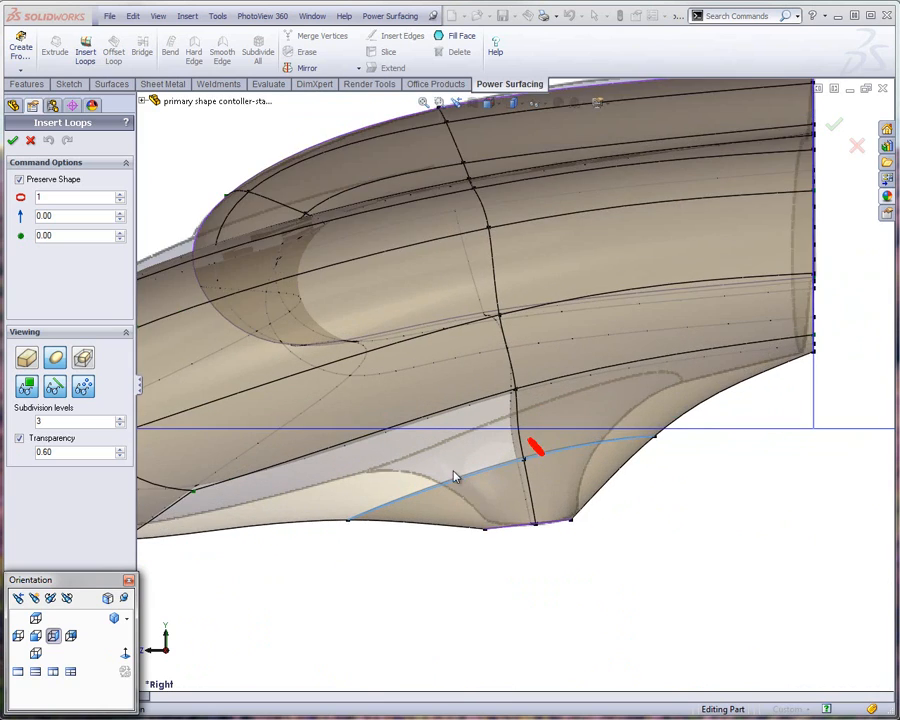
scroll(455, 478, "down", 2)
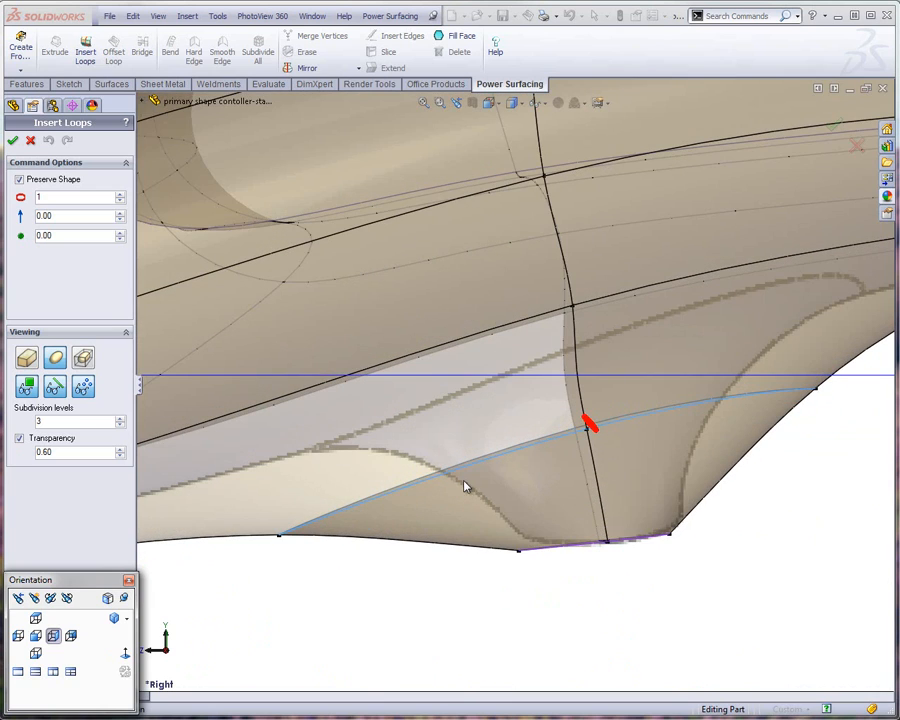
left_click(19, 180)
left_click(12, 141)
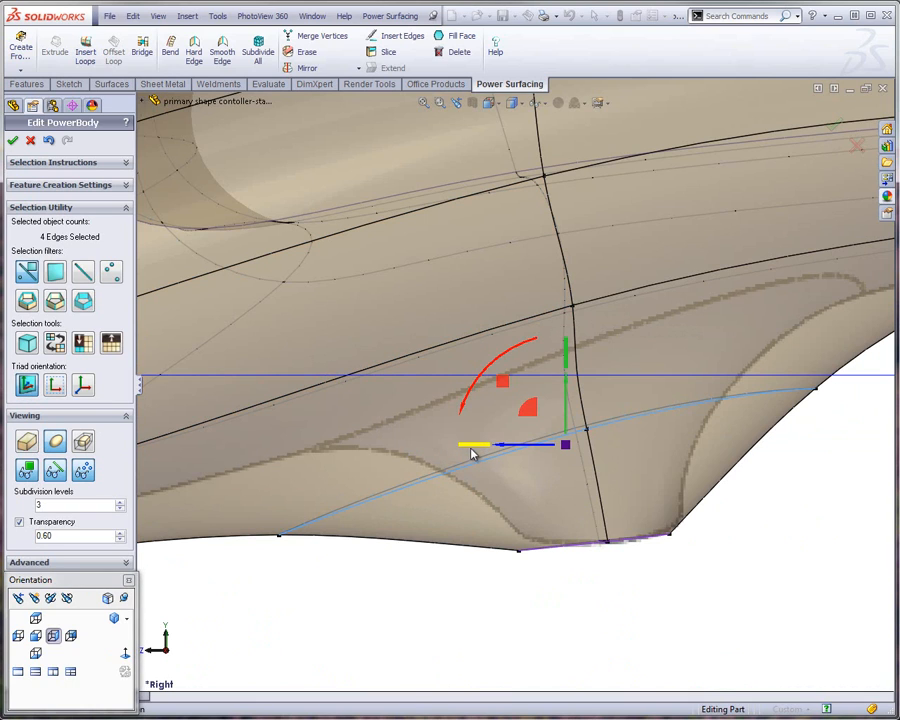
Scale the new loop narrower lengthwise and raise its grip-side vertex onto the reference outline
left_click_drag(473, 454, 519, 451)
left_click(351, 586)
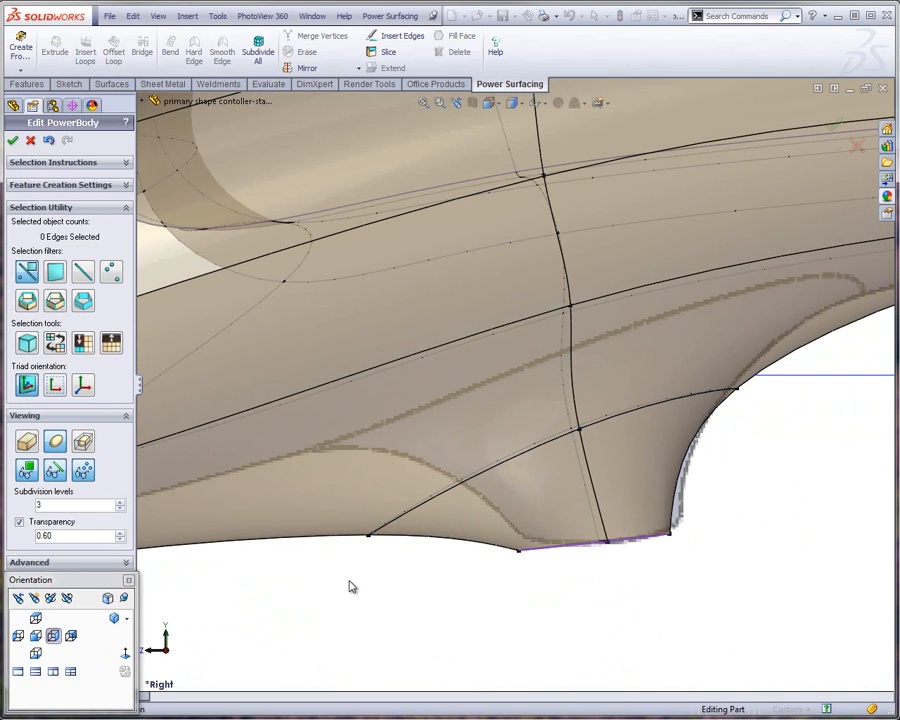
left_click(409, 506)
left_click_drag(331, 579, 296, 390)
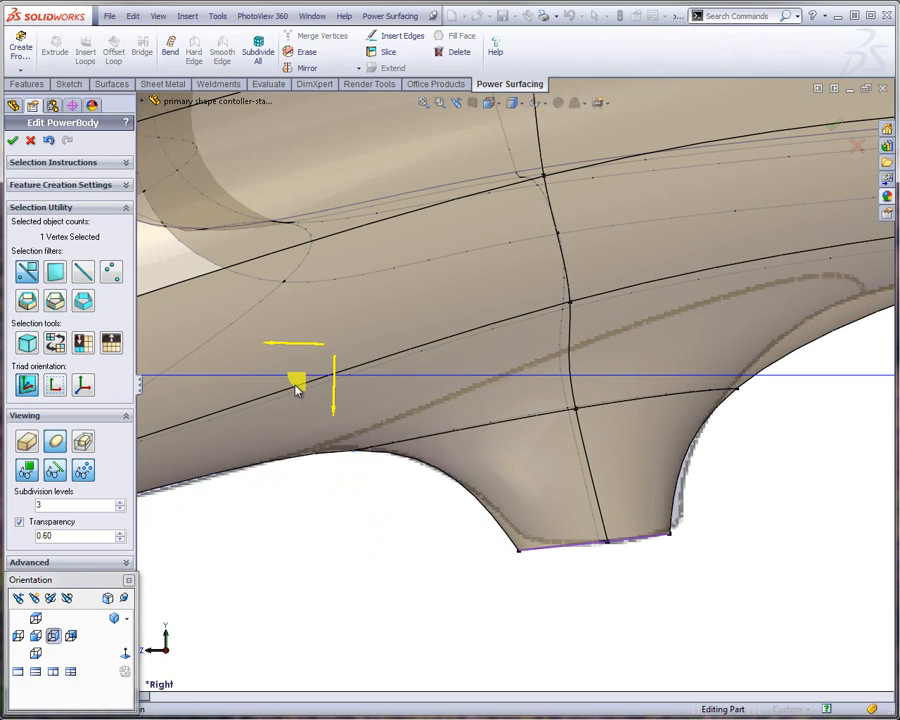
Move the loop's vertex on the body side of the protrusion onto the reference outline
scroll(574, 609, "up", 3)
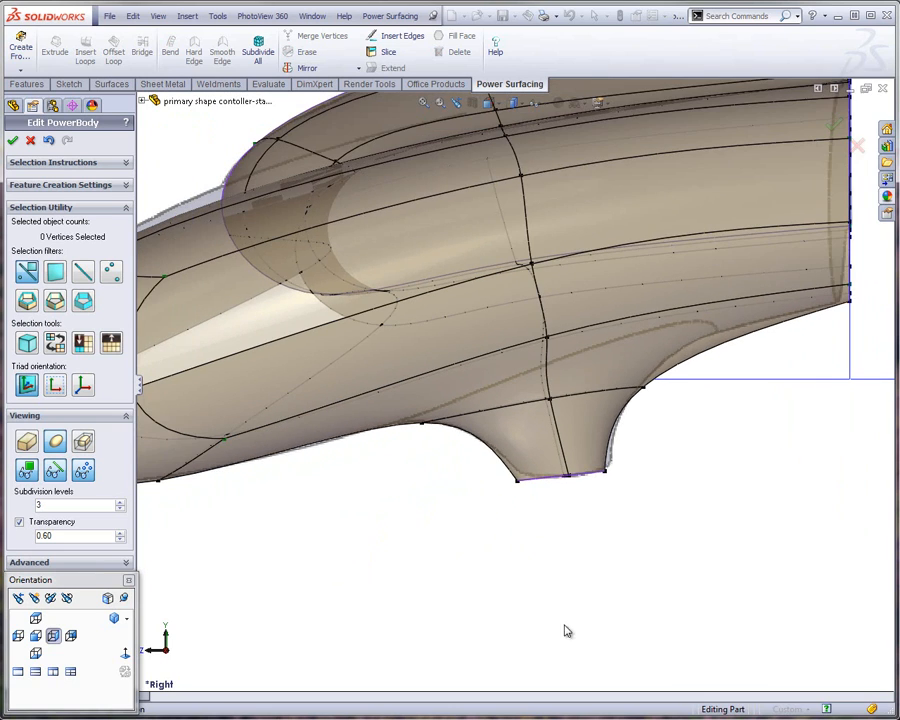
scroll(678, 356, "down", 3)
left_click_drag(650, 463, 618, 336)
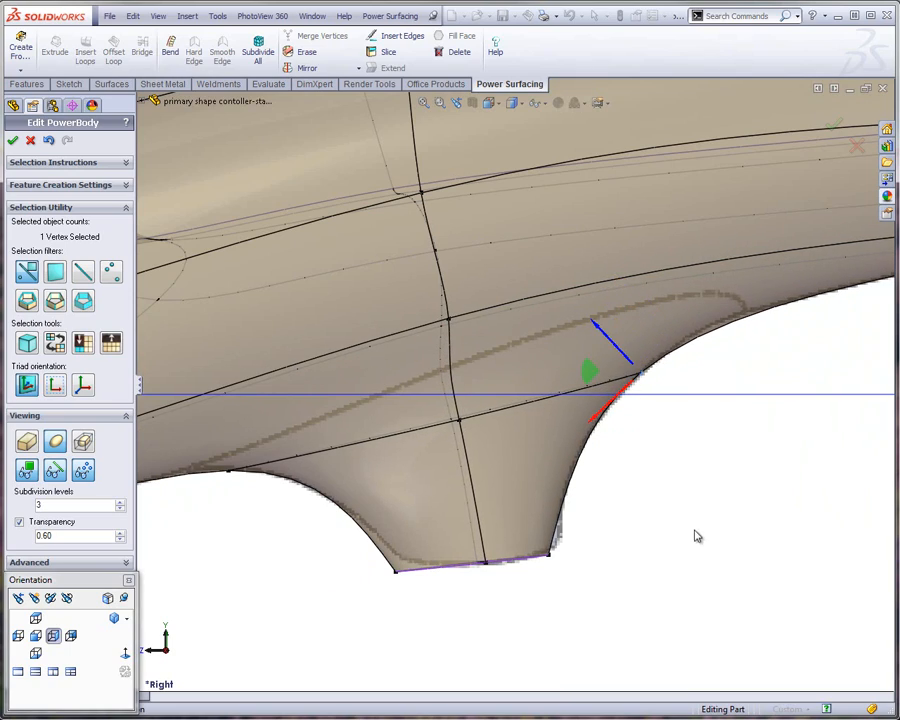
Examine the protrusion's sideways alignment with the reference peg from the back and from below
scroll(697, 536, "up", 5)
middle_click_drag(669, 464, 560, 442)
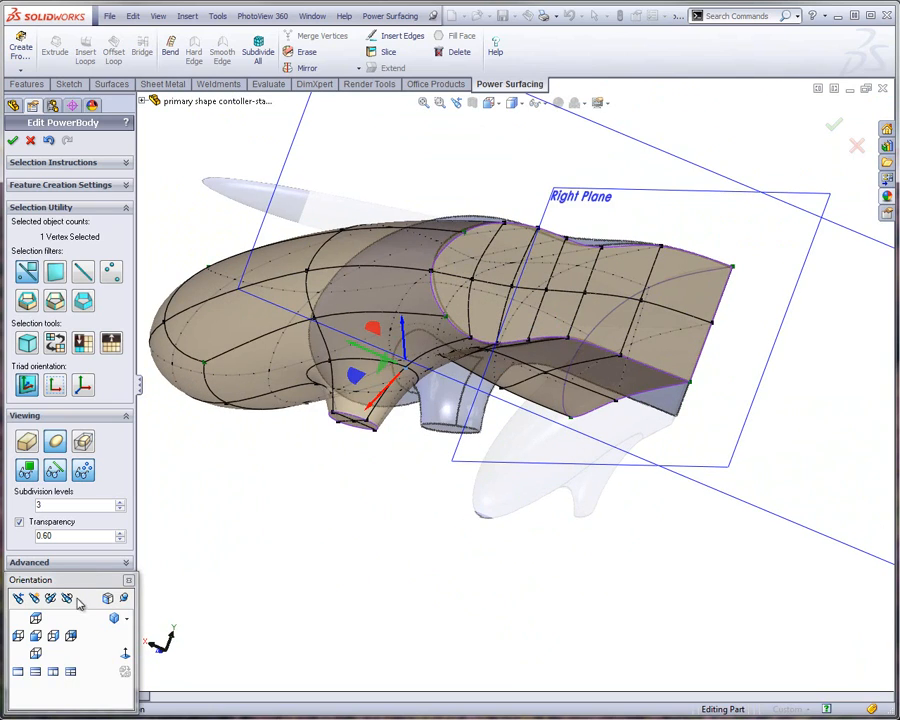
left_click(71, 636)
scroll(424, 418, "down", 3)
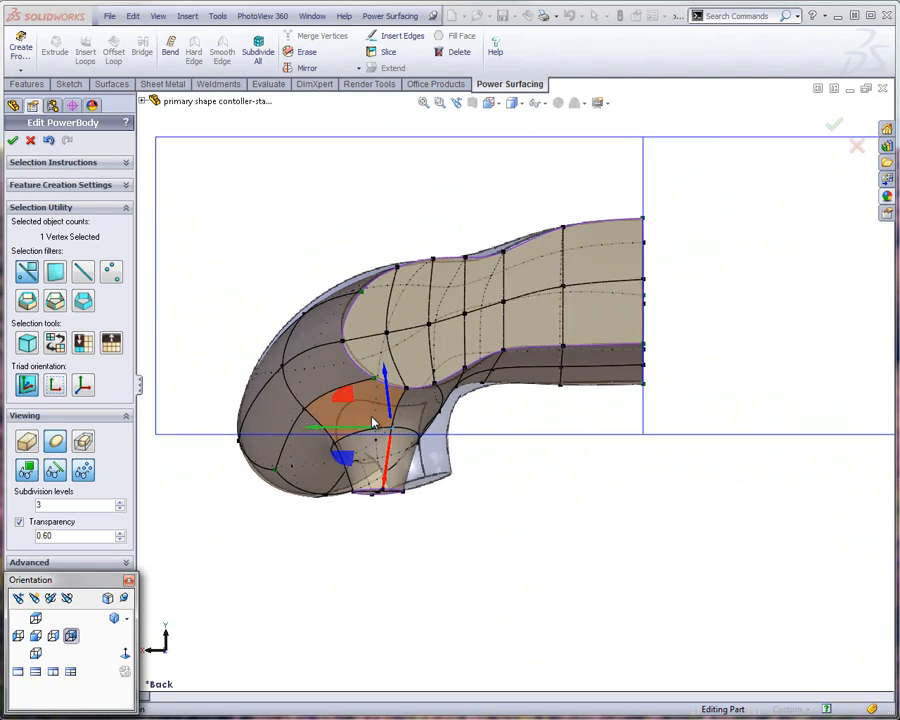
scroll(424, 418, "down", 2)
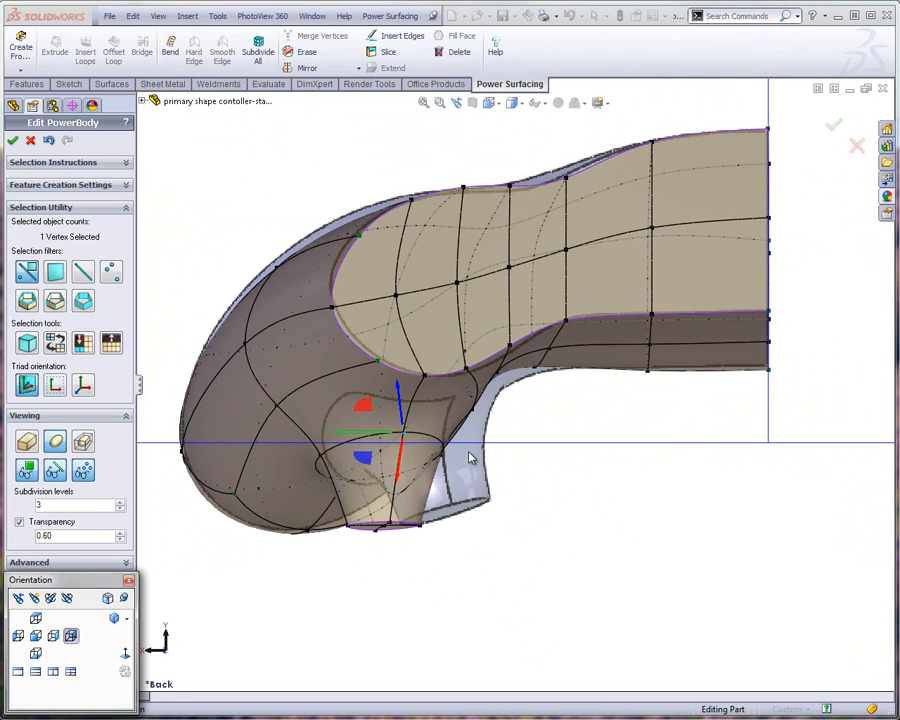
scroll(449, 477, "up", 3)
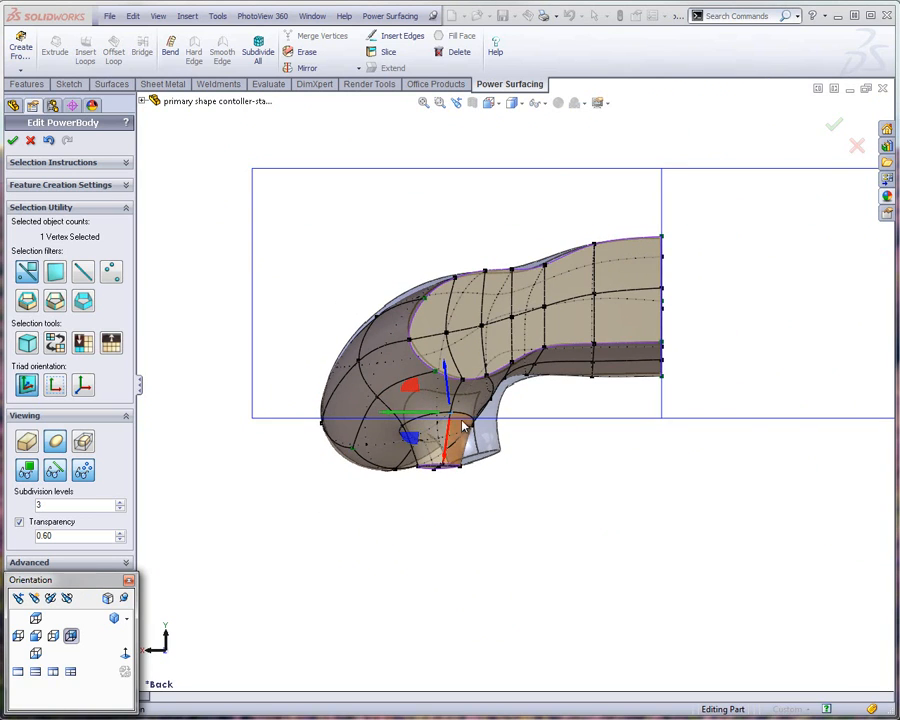
middle_click_drag(463, 427, 310, 393)
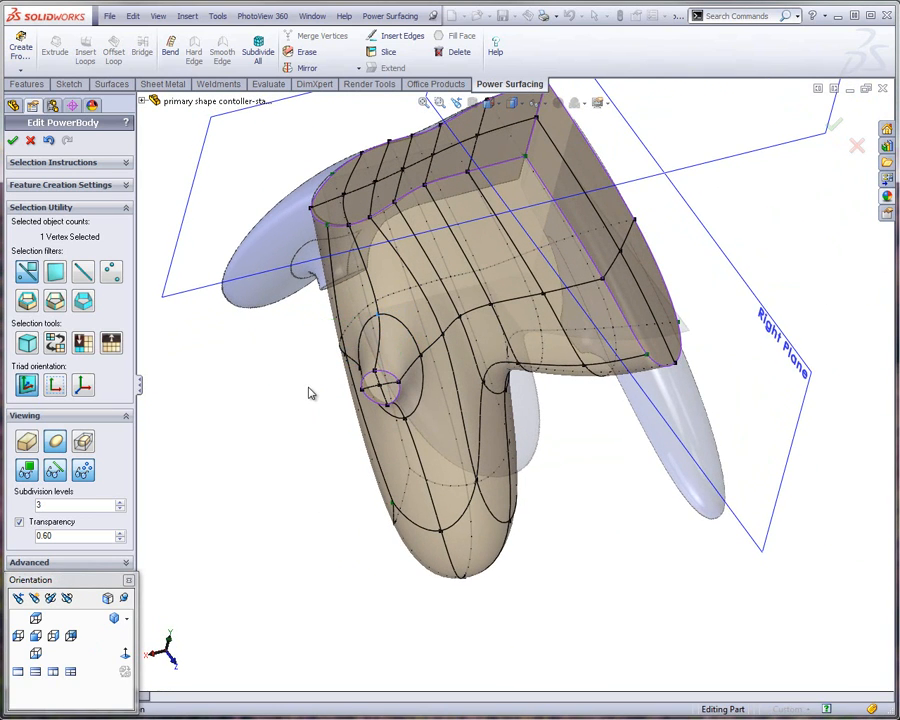
Tilt the protrusion's nine vertices to the reference peg's slant in the back view and shift them sideways onto the reference
left_click(369, 347)
left_click(410, 370, "ctrl")
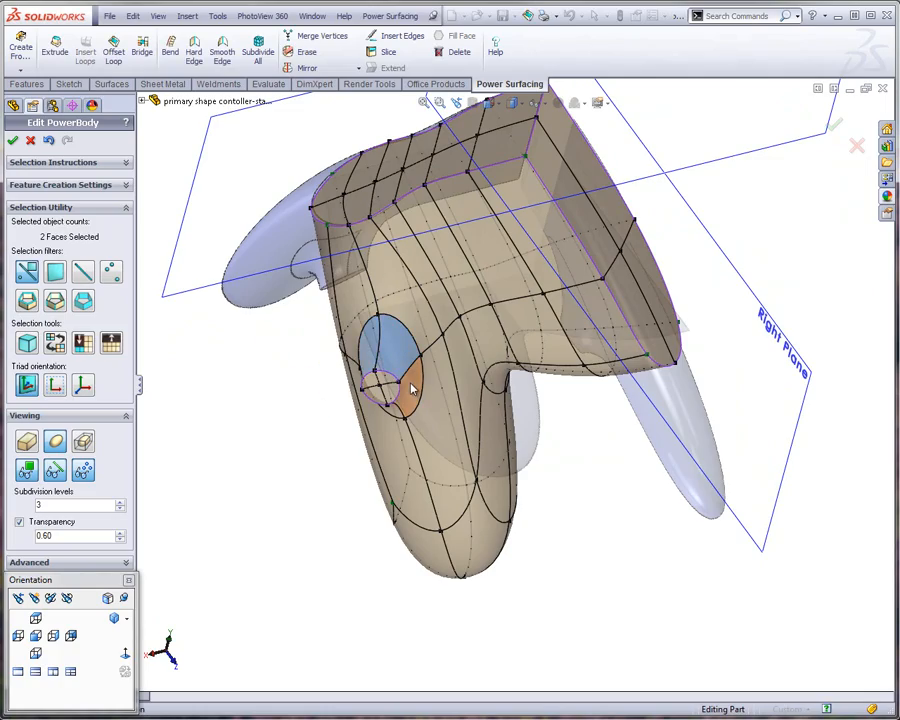
middle_click_drag(410, 390, 329, 383)
scroll(350, 458, "down", 3)
left_click(275, 580)
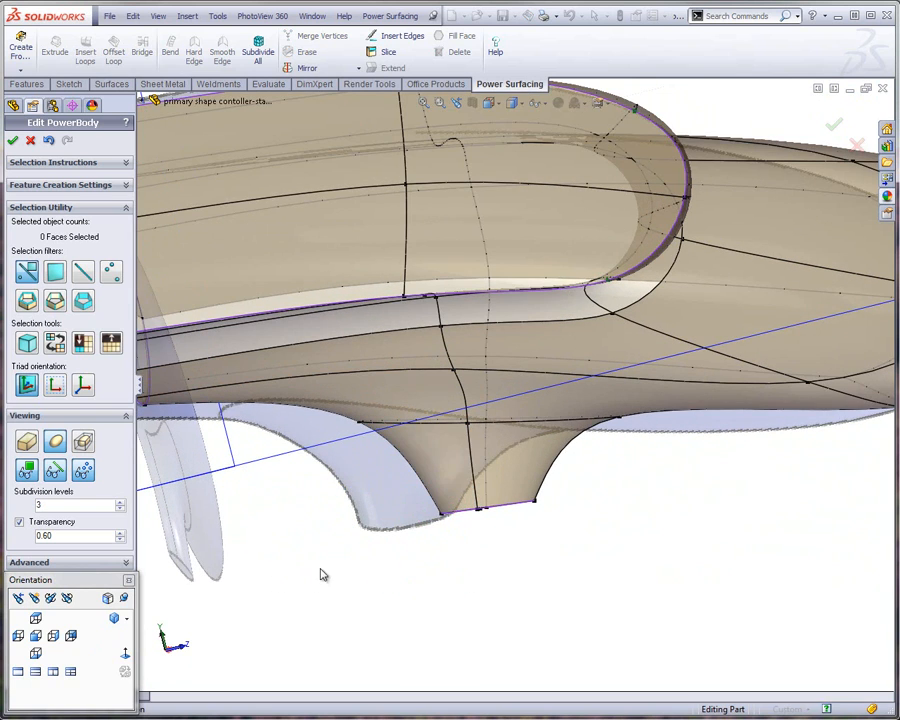
left_click_drag(303, 573, 652, 404)
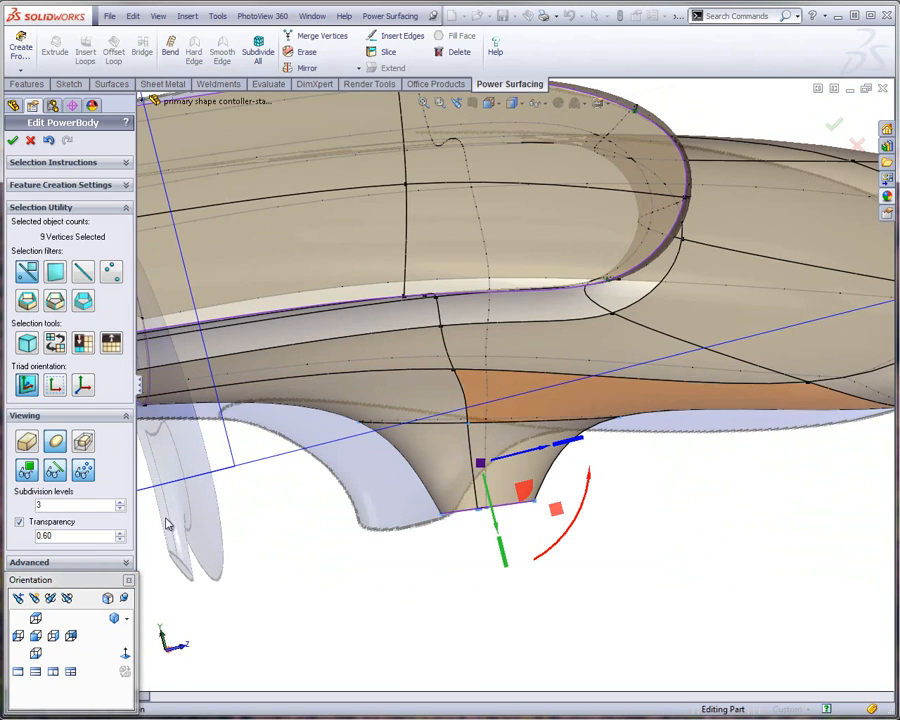
left_click(71, 636)
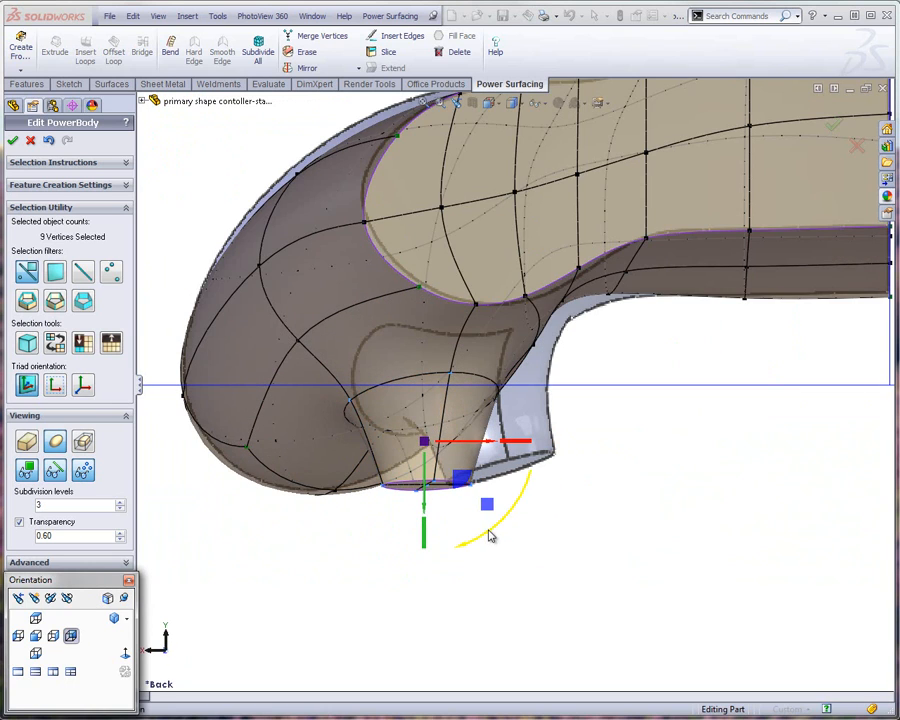
left_click_drag(490, 537, 519, 524)
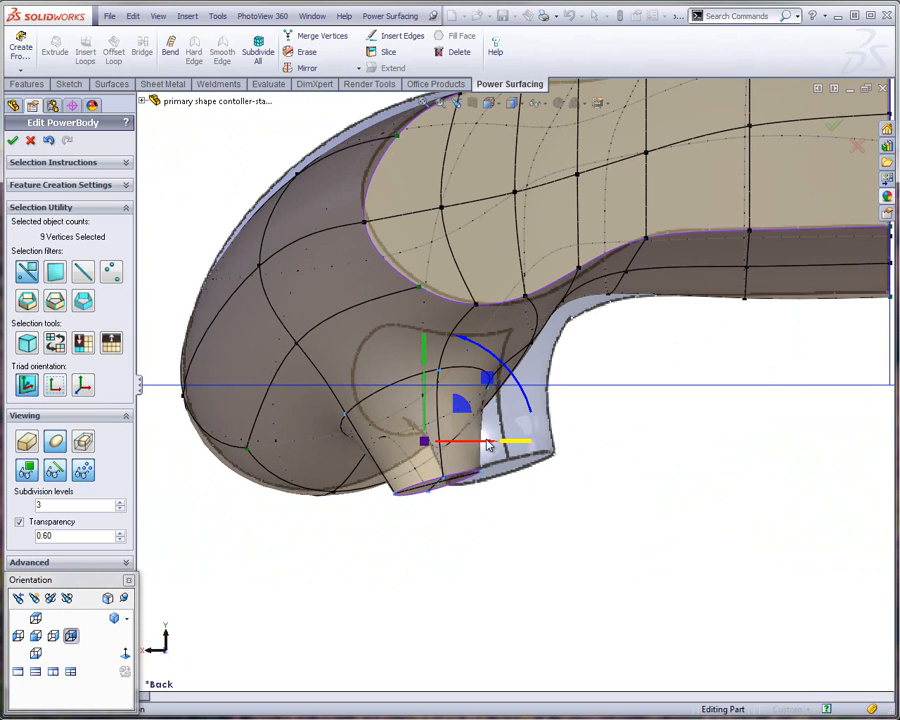
left_click_drag(490, 450, 550, 444)
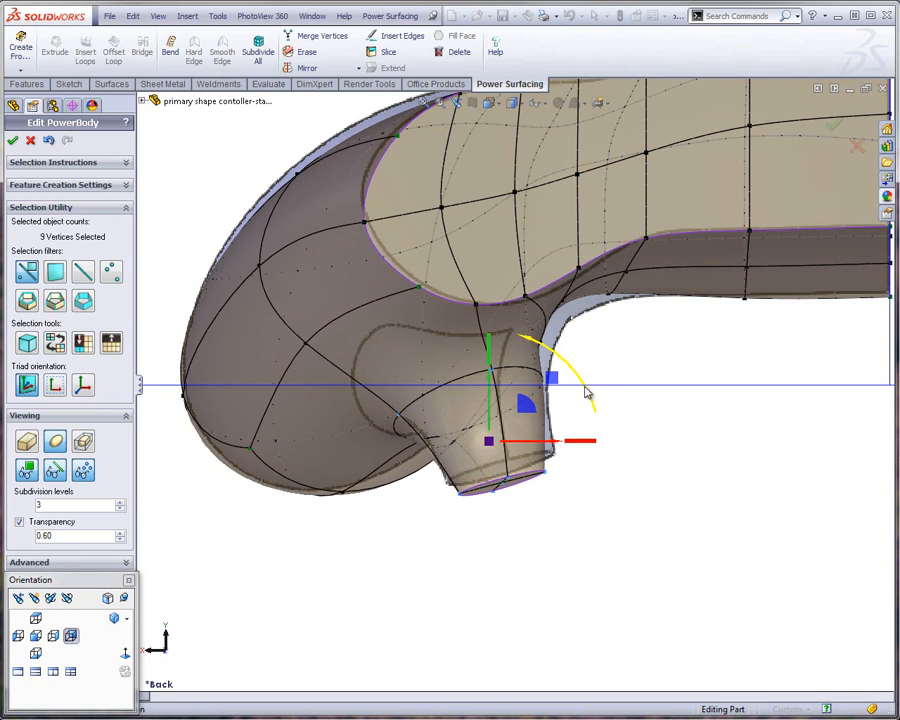
Fine-tune the tilt of the protrusion's vertices and raise them slightly to match the reference peg's end
left_click_drag(590, 393, 583, 377)
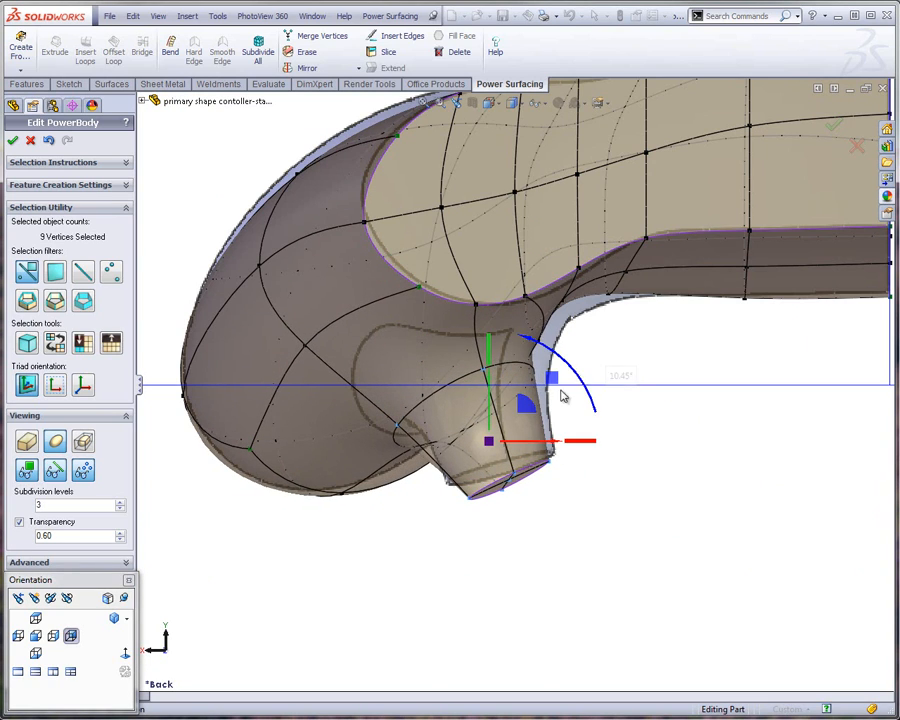
left_click_drag(518, 410, 526, 368)
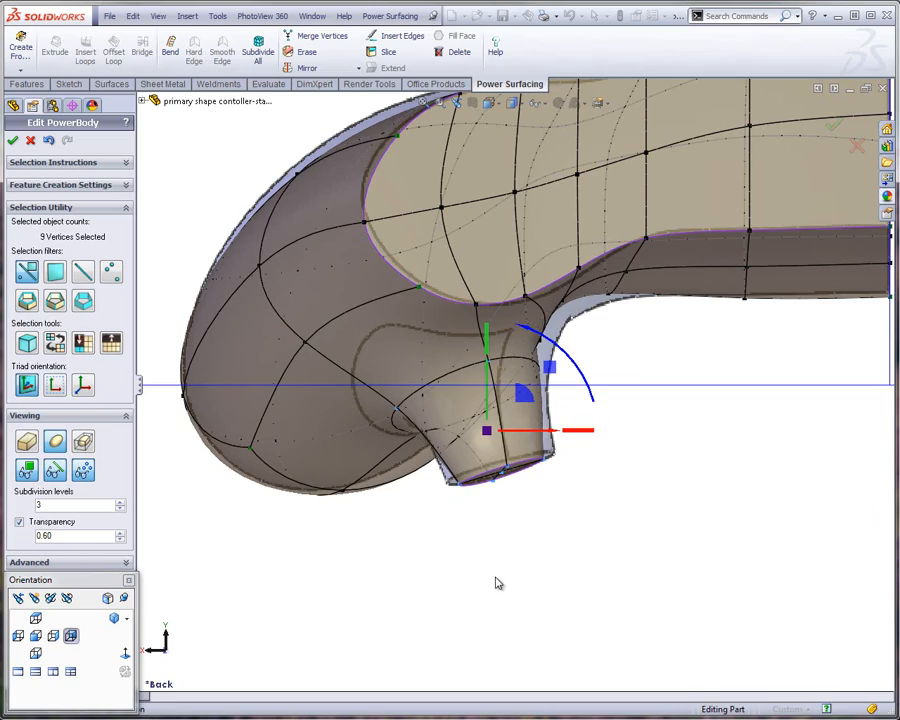
left_click(460, 561)
Spread the three vertices running from the protrusion's base onto the body by scaling them along X
key("f")
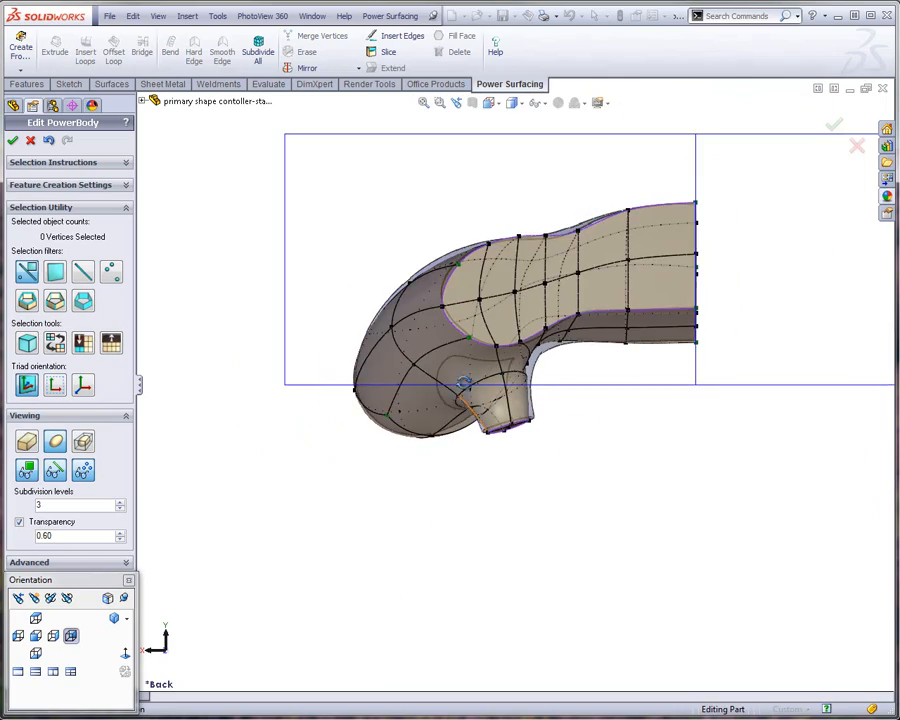
middle_click_drag(327, 269, 404, 147)
scroll(568, 278, "down", 5)
scroll(568, 278, "down", 5)
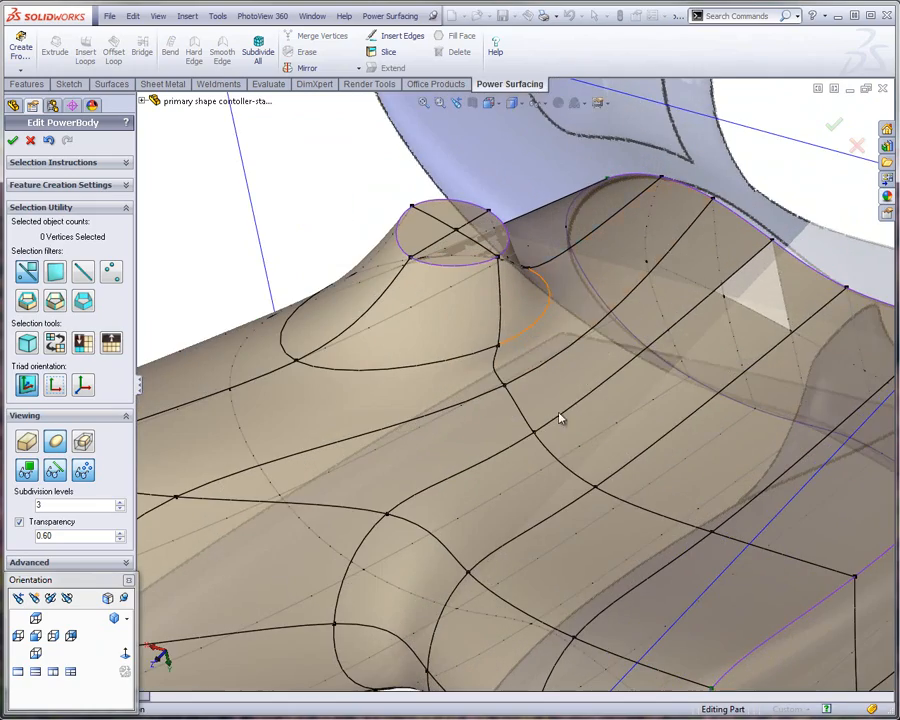
middle_click_drag(520, 426, 572, 388)
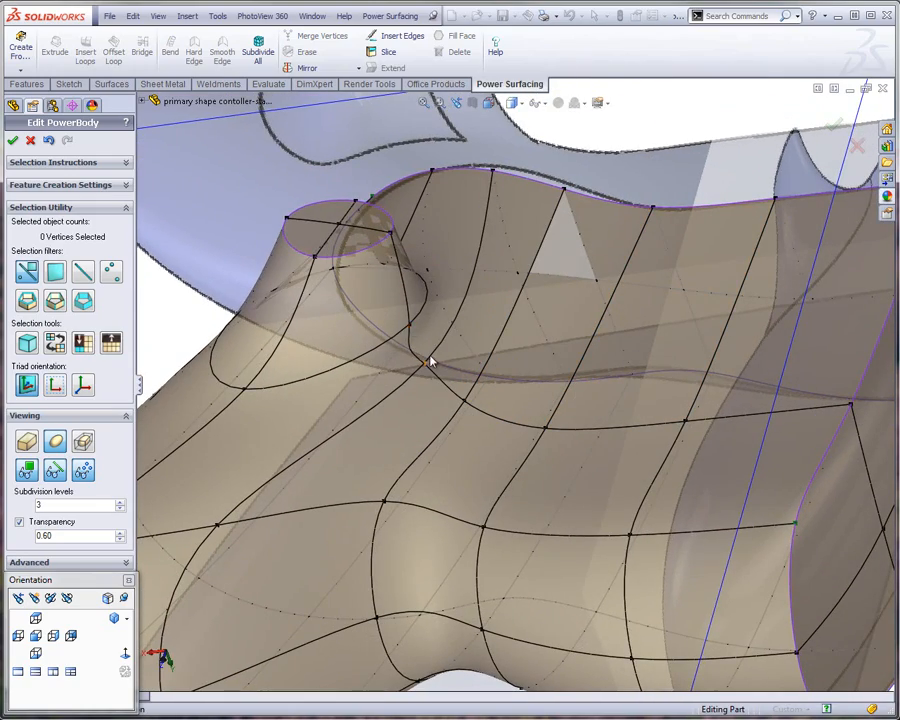
scroll(414, 348, "down", 2)
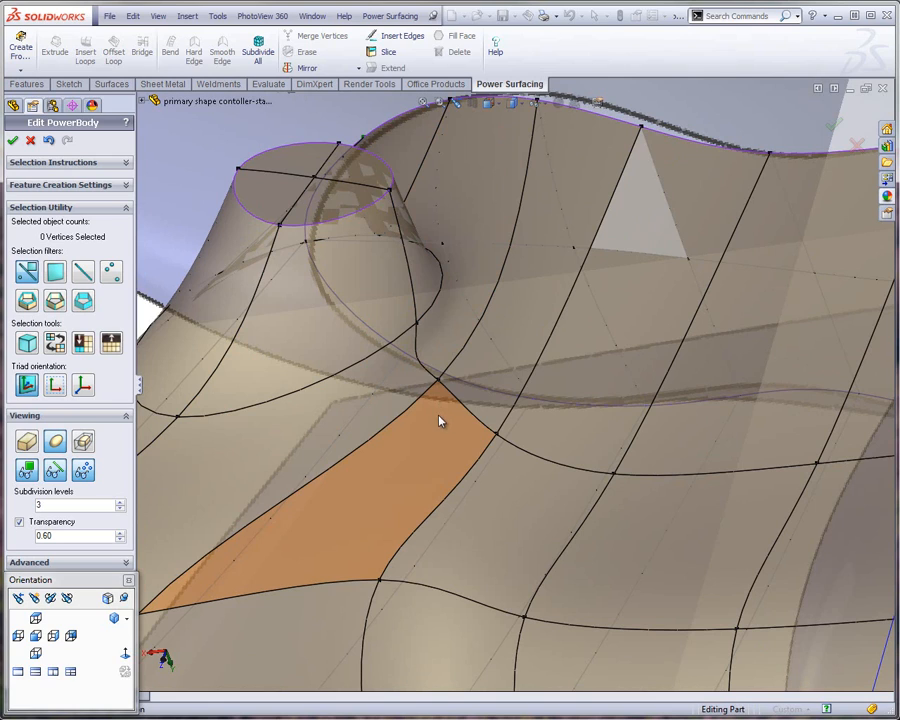
left_click(436, 381)
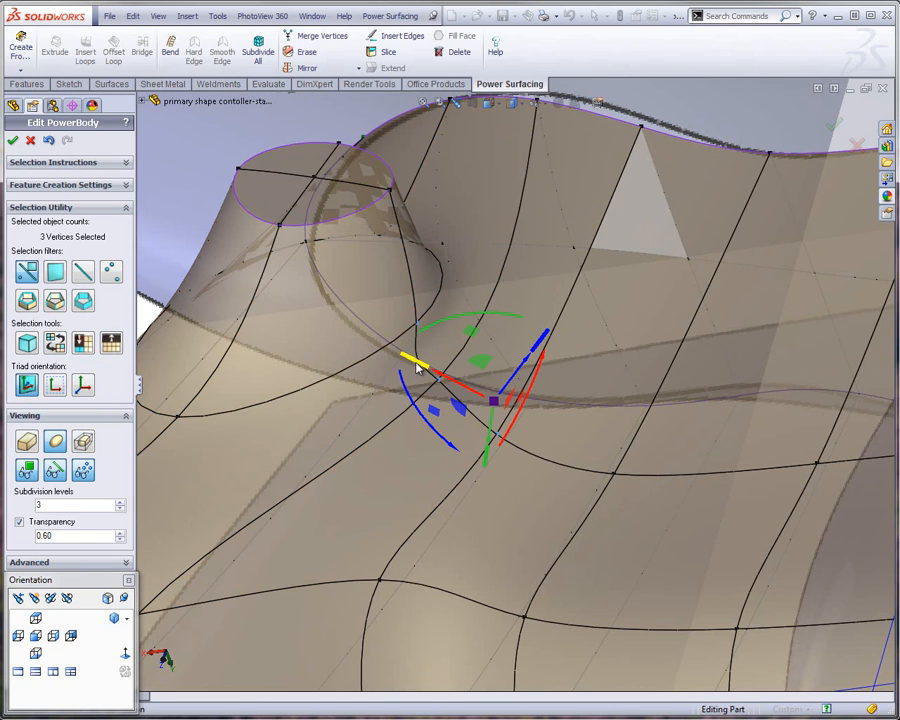
left_click_drag(418, 368, 255, 299)
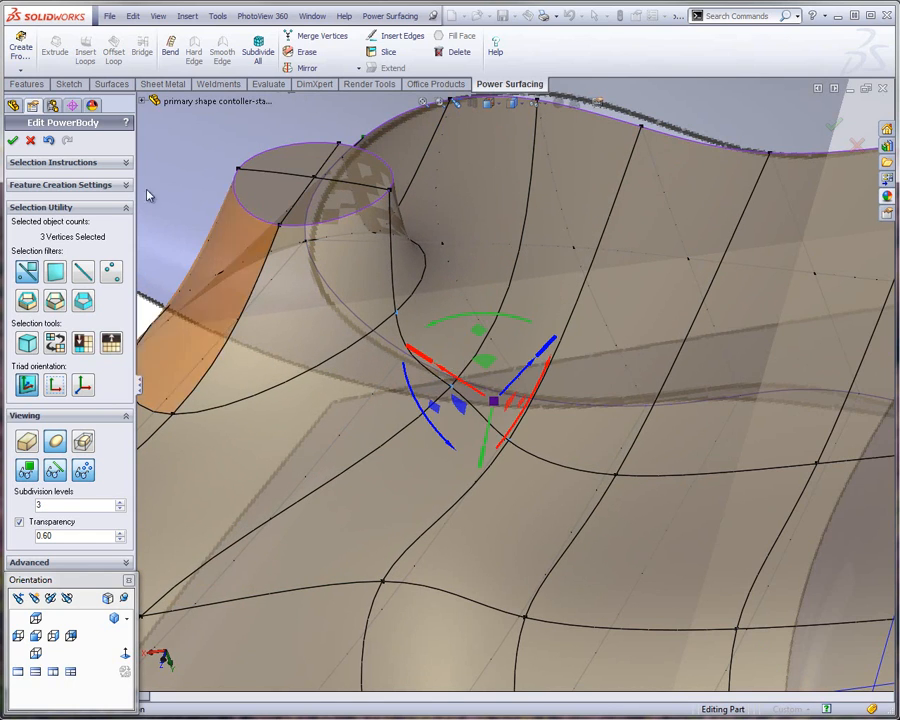
middle_click_drag(367, 338, 470, 330)
left_click(737, 141)
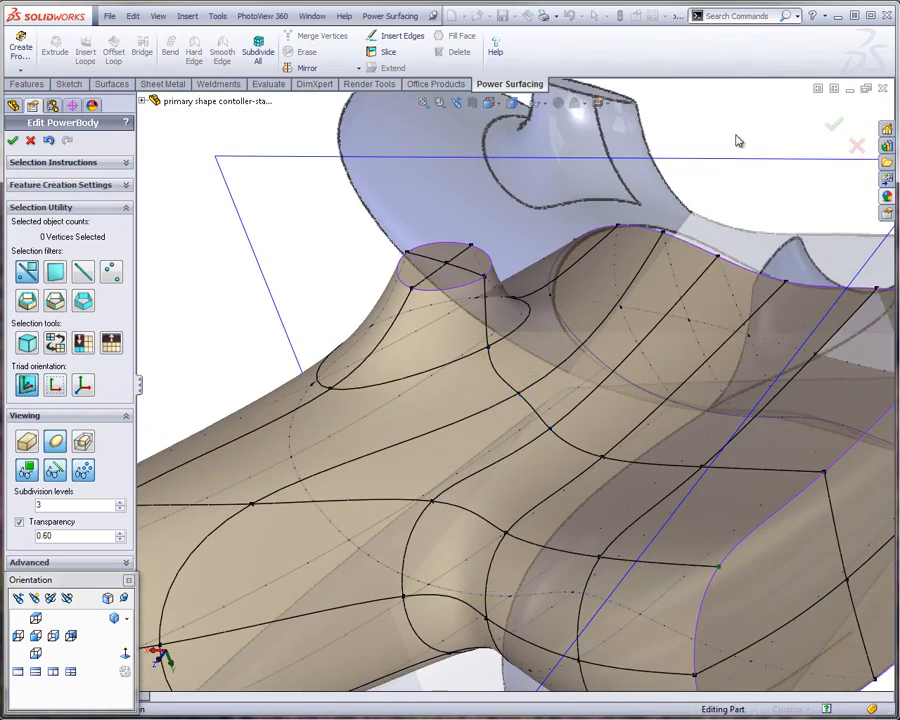
Turn on Sections and Cutaway display with Edit Section Gizmo, and move the section plane so it cuts through the protrusion
middle_click_drag(500, 407, 516, 414)
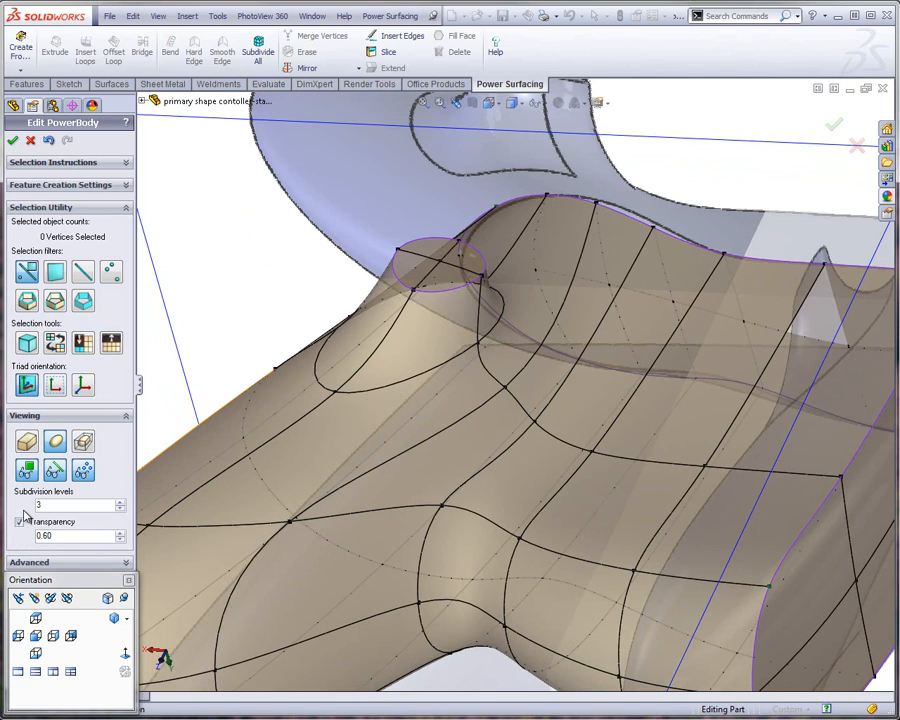
left_click_drag(58, 585, 296, 653)
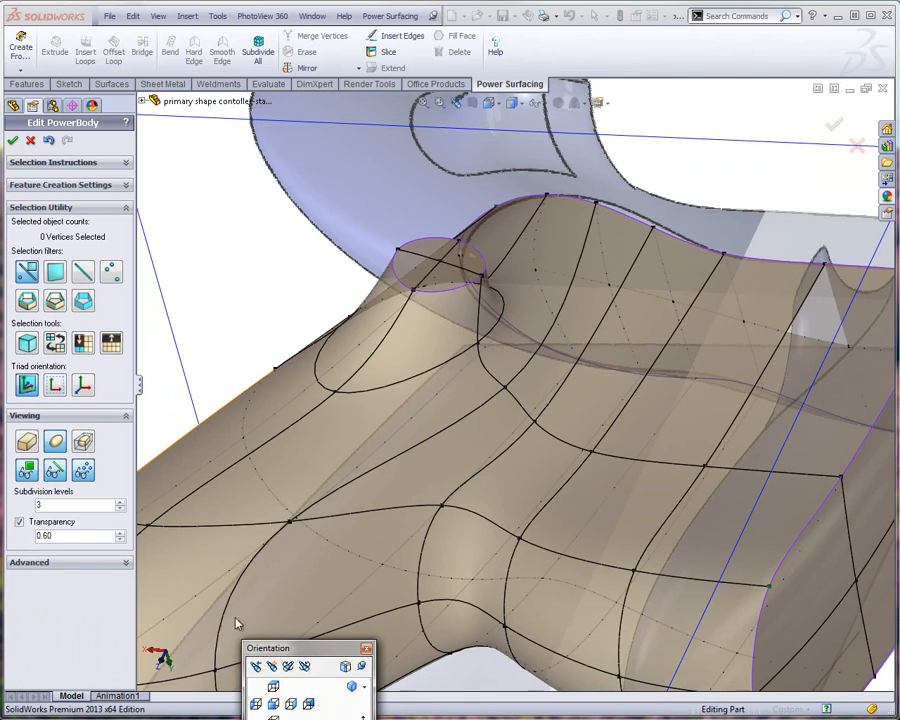
left_click(126, 567)
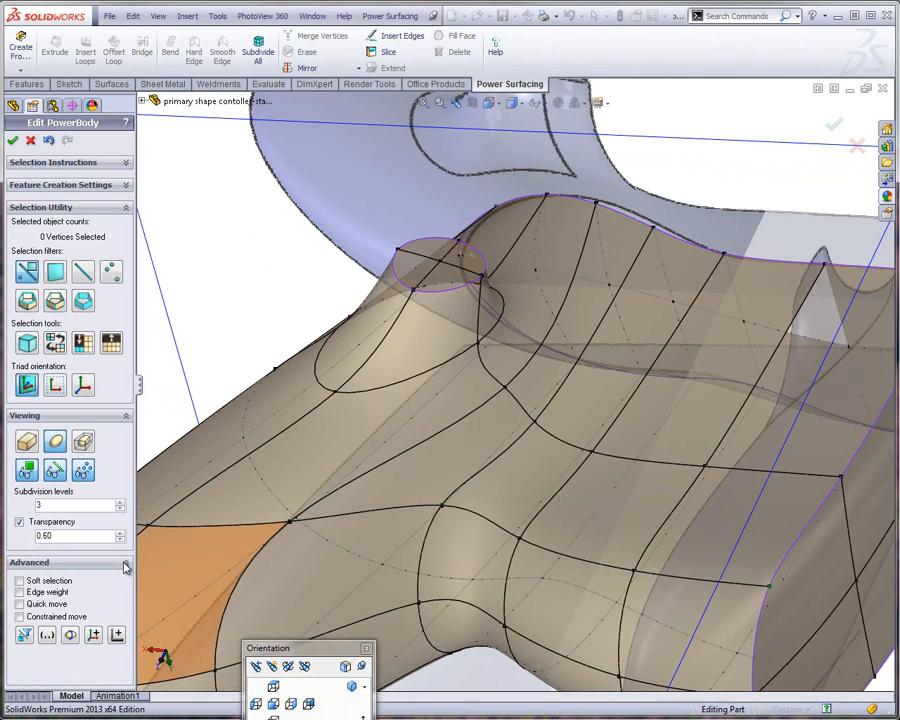
left_click(70, 636)
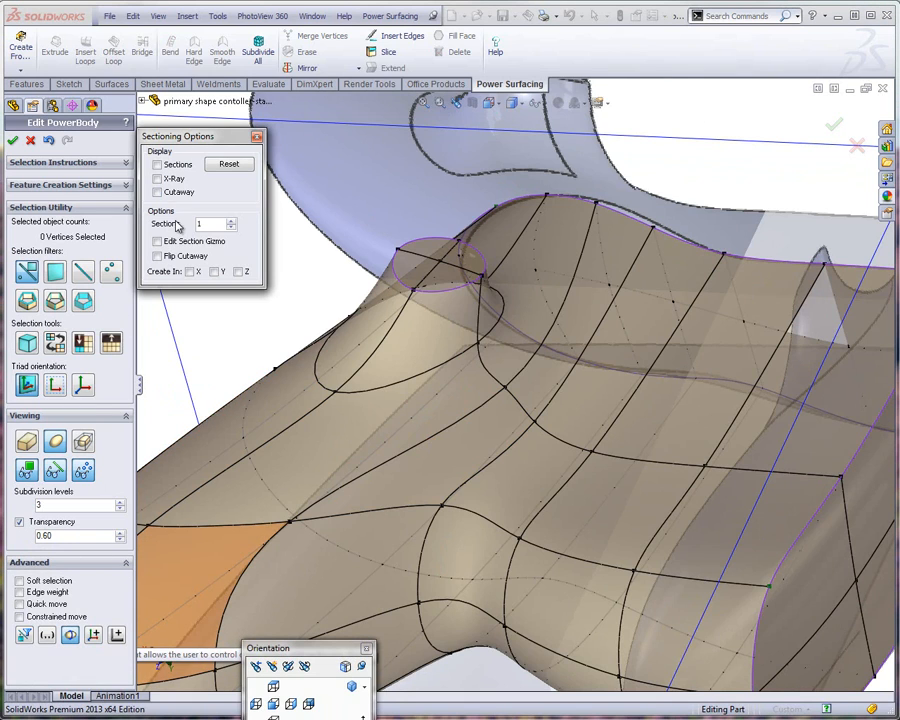
left_click(157, 165)
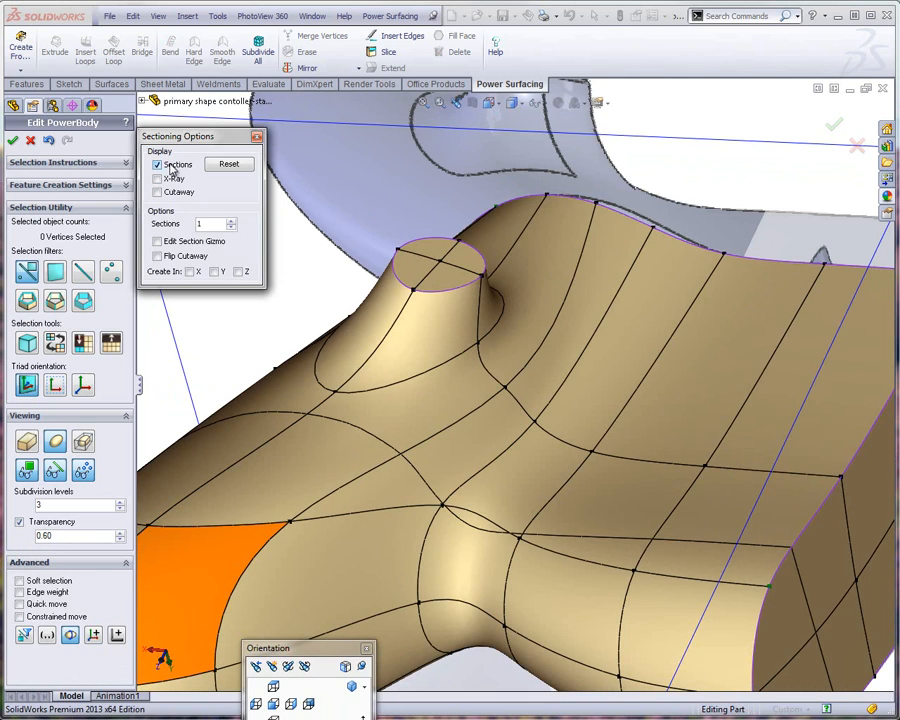
left_click(157, 192)
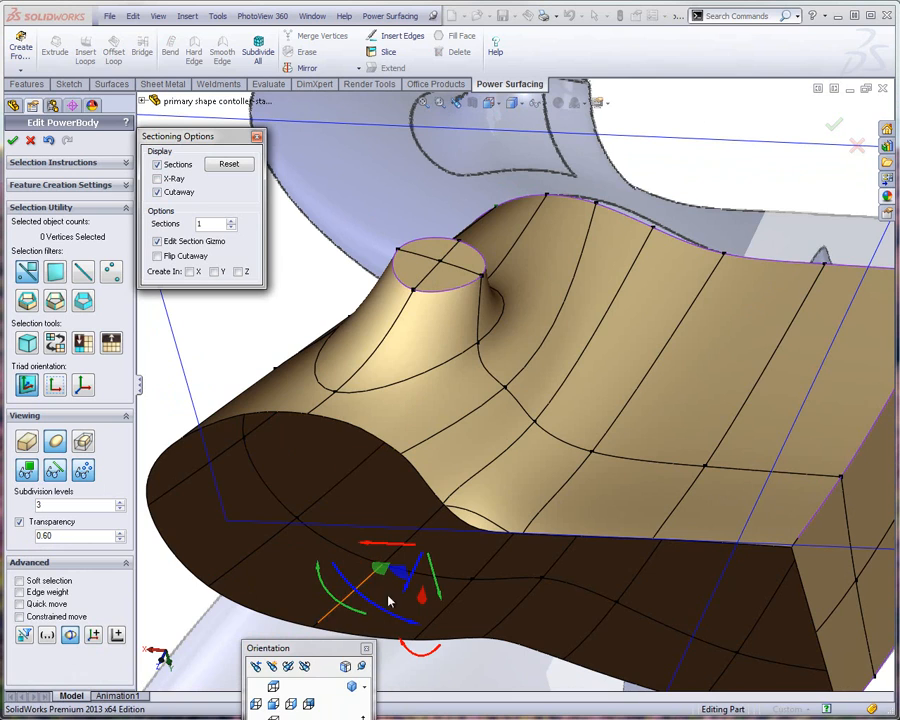
left_click_drag(408, 592, 480, 497)
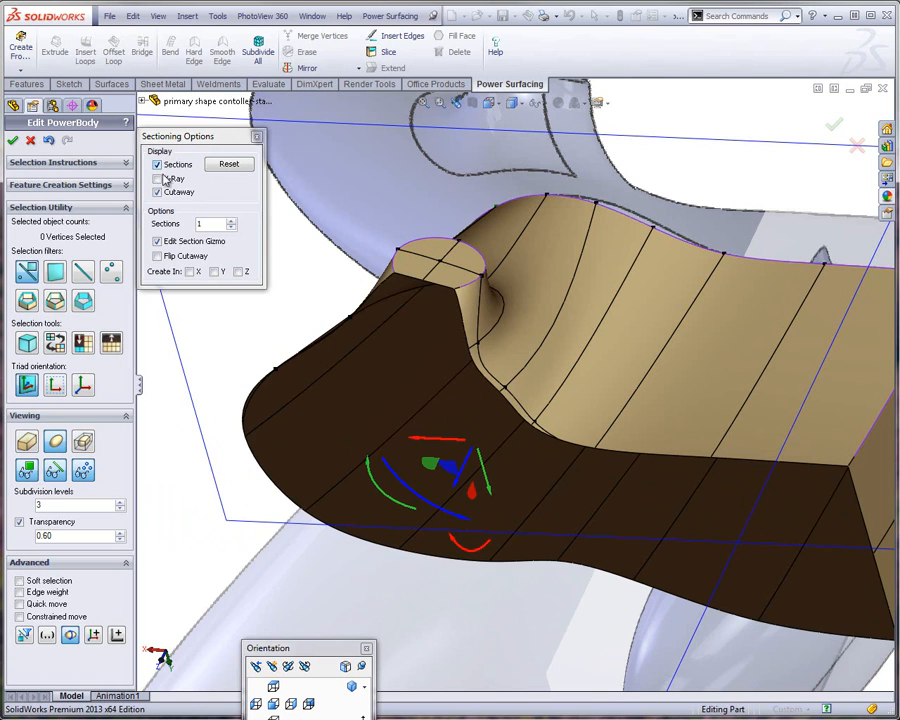
Set the number of displayed sections to 12
left_click(231, 220)
left_click(231, 220)
left_click(231, 220)
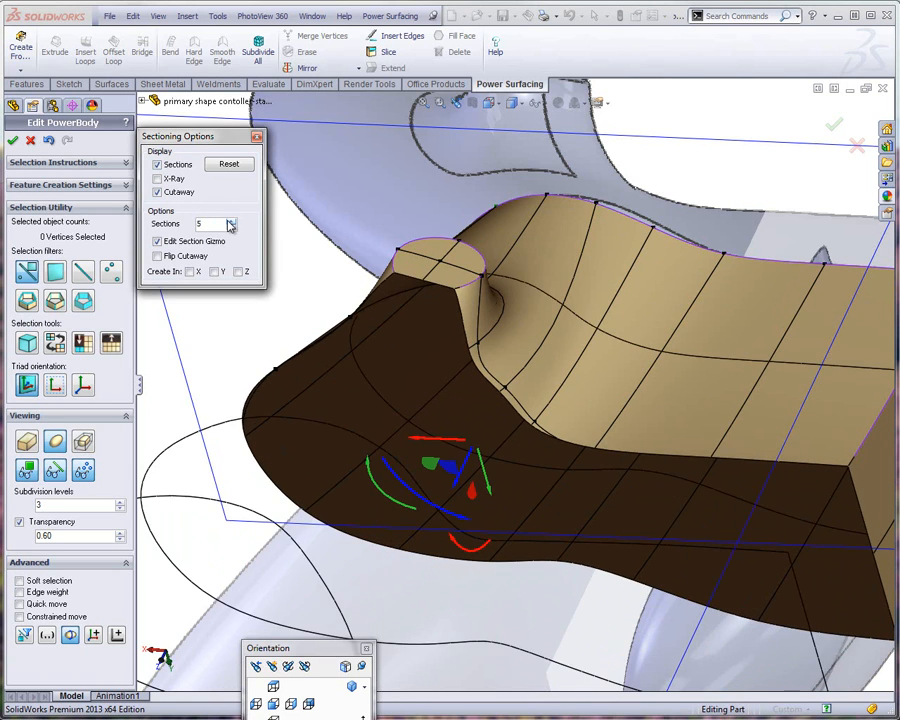
left_click(231, 220)
left_click(231, 221)
left_click(231, 221)
left_click(231, 221)
left_click(231, 221)
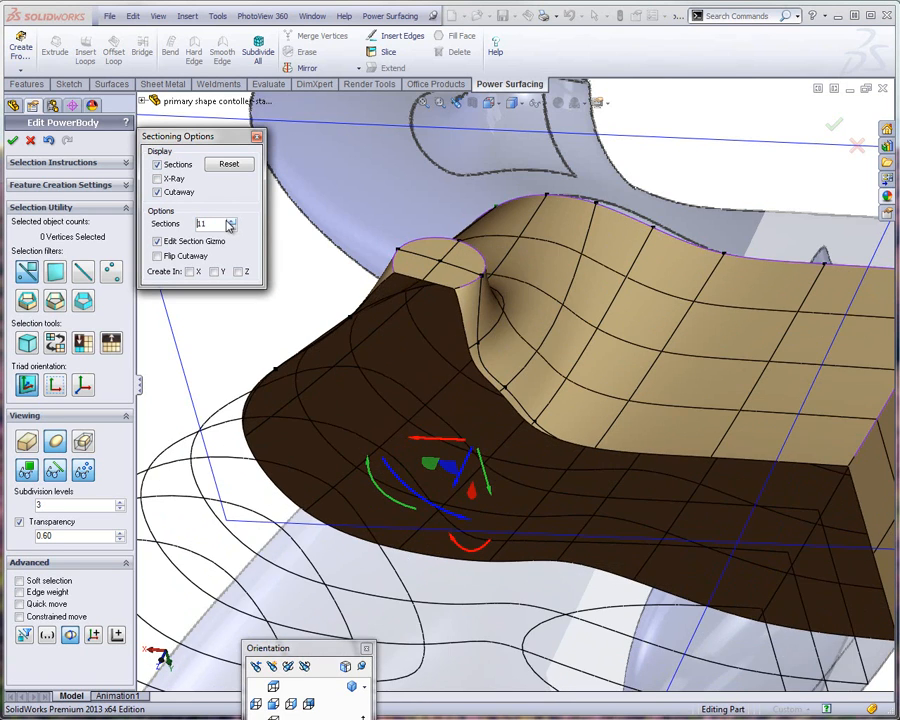
left_click(231, 221)
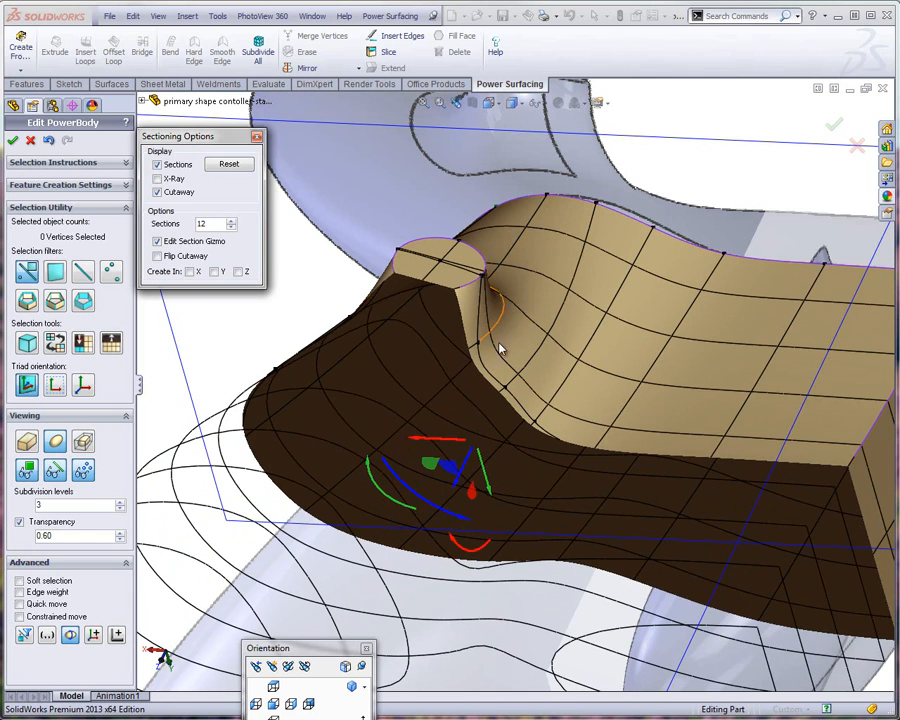
Move the vertex just beyond the protrusion's base about 0.08" along Y to smooth the transition into the body
scroll(510, 382, "down", 5)
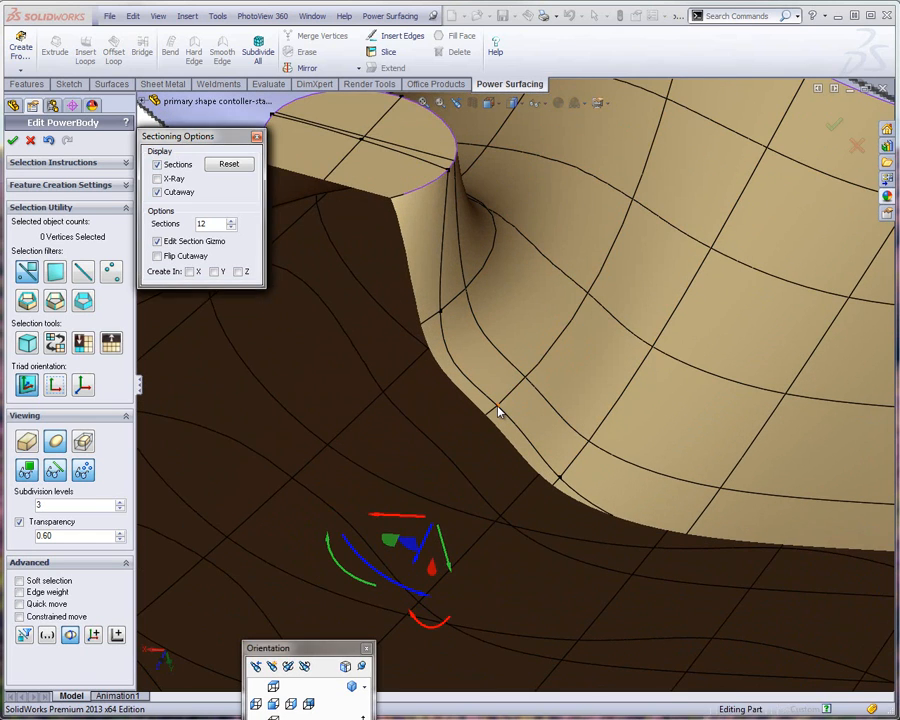
left_click(497, 409)
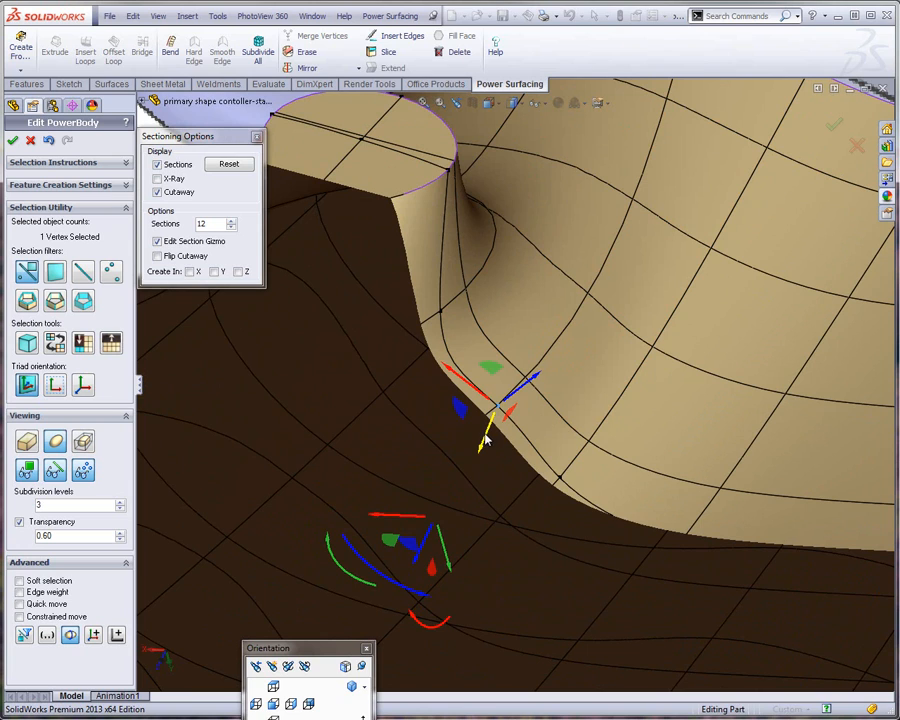
left_click_drag(485, 440, 477, 463)
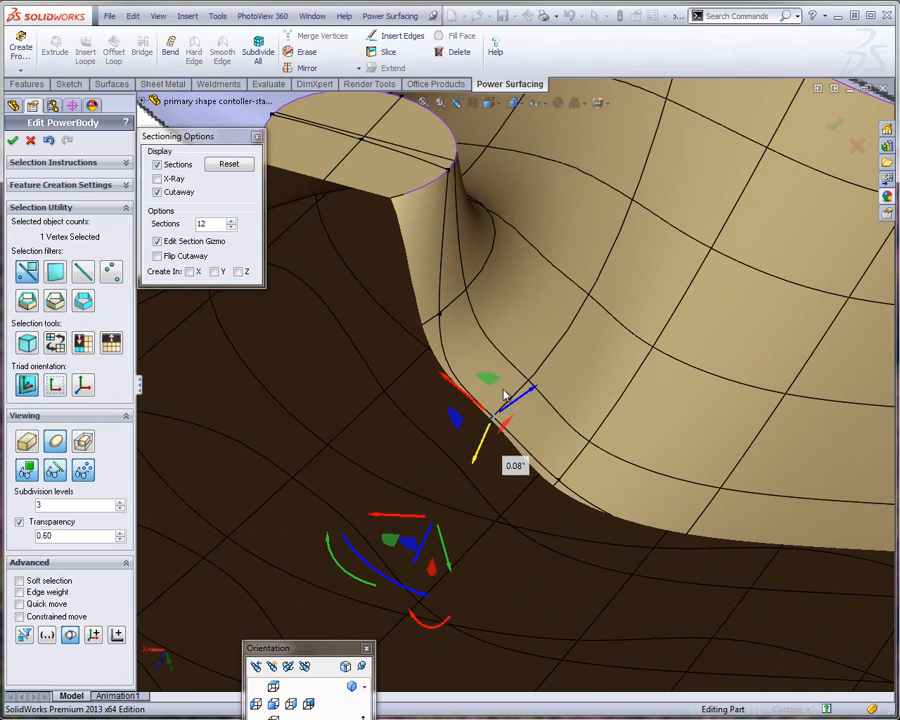
Turn off Cutaway, shift the section curves slightly across the protrusion, and disable Edit Section Gizmo
left_click(157, 193)
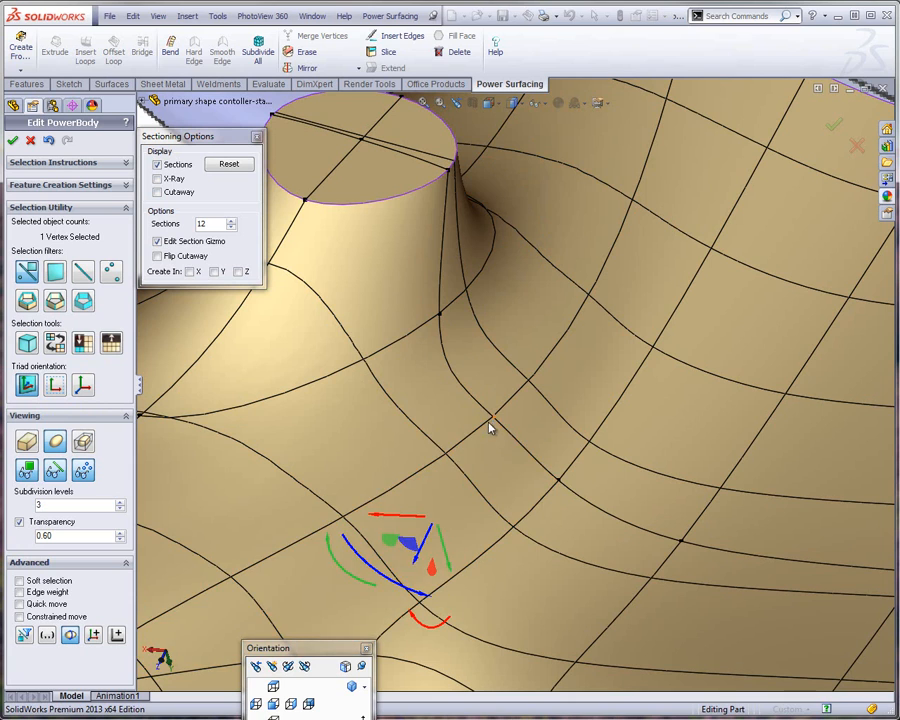
mouse_move(412, 545)
left_mouse_down()
mouse_move(406, 580)
mouse_move(424, 538)
left_mouse_up()
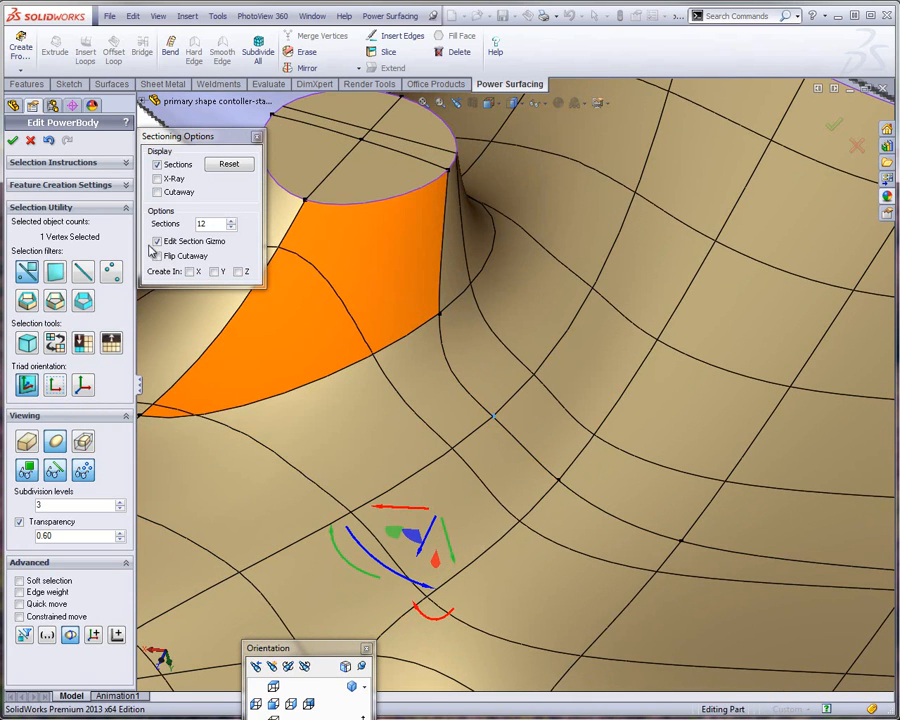
left_click(157, 242)
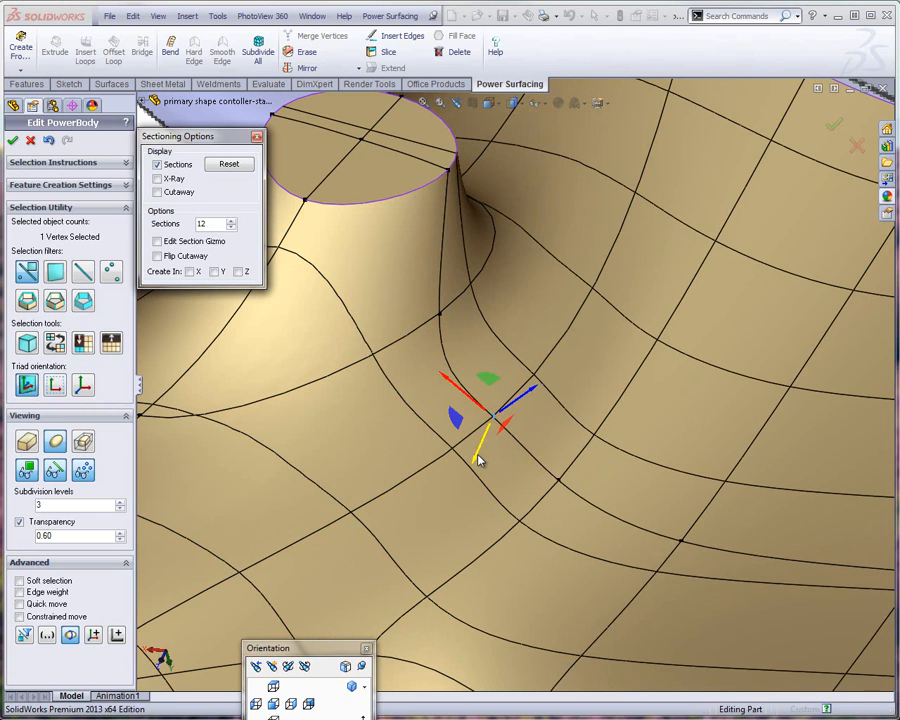
Nudge the transition vertex further along Y and reposition the adjacent vertex on the protrusion's base loop in the XY plane
mouse_move(478, 460)
left_mouse_down()
mouse_move(466, 482)
mouse_move(468, 474)
left_mouse_up()
left_click(440, 318)
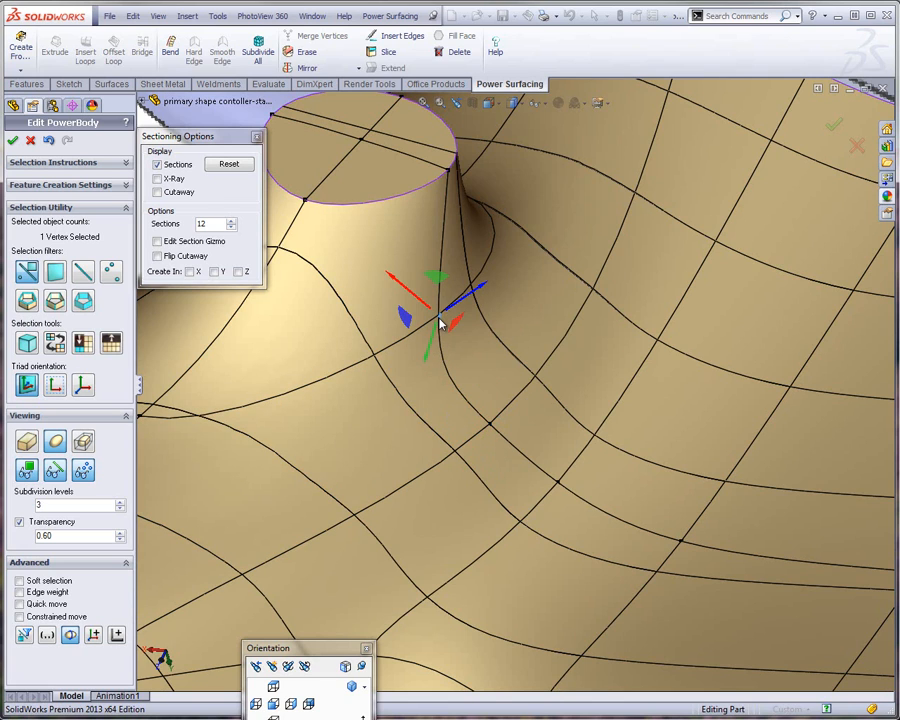
left_click_drag(407, 317, 406, 355)
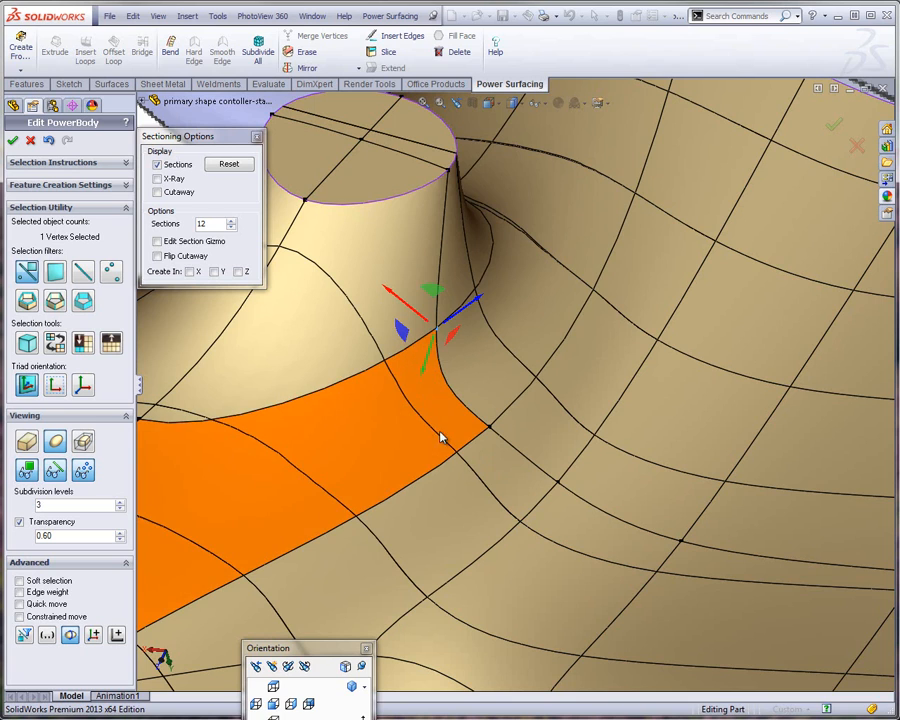
scroll(424, 443, "up", 2)
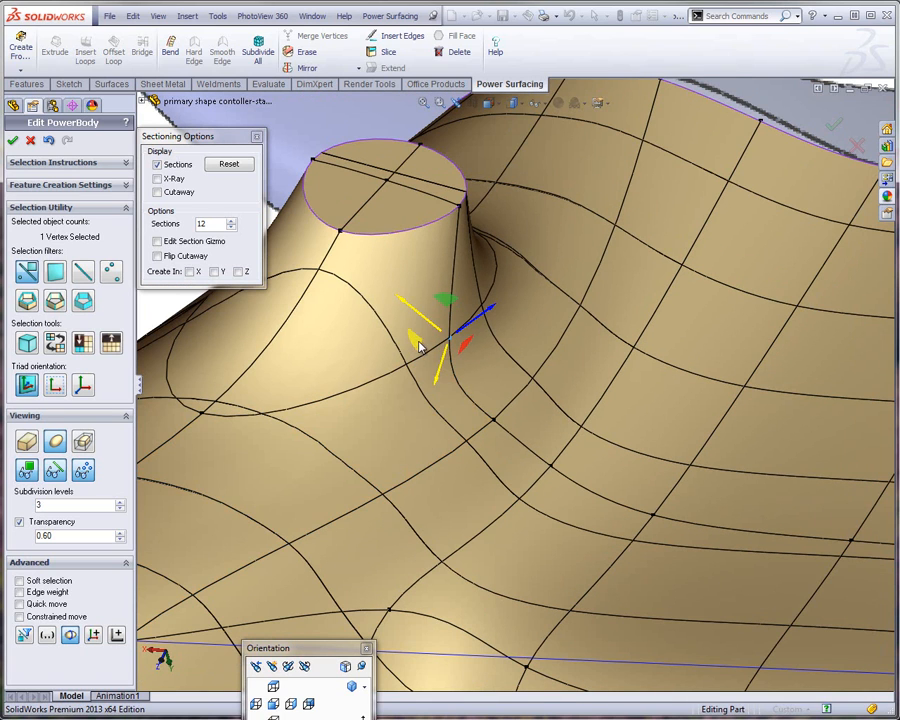
left_click_drag(401, 339, 402, 346)
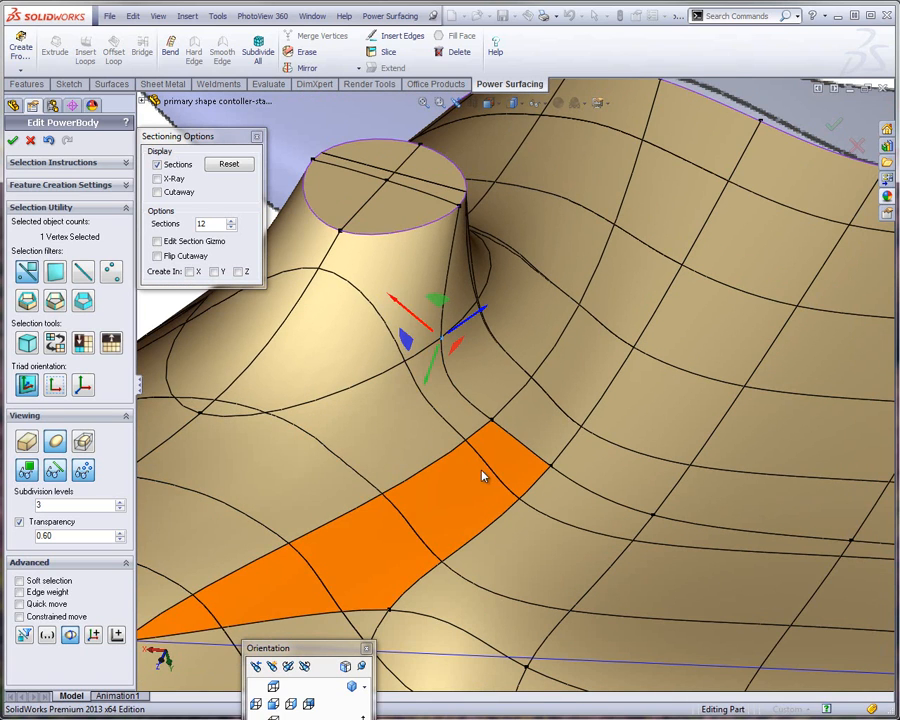
Reposition the second vertex outward from the peg's base loop to smooth the transition, and turn off the section curve display
scroll(515, 468, "up", 1)
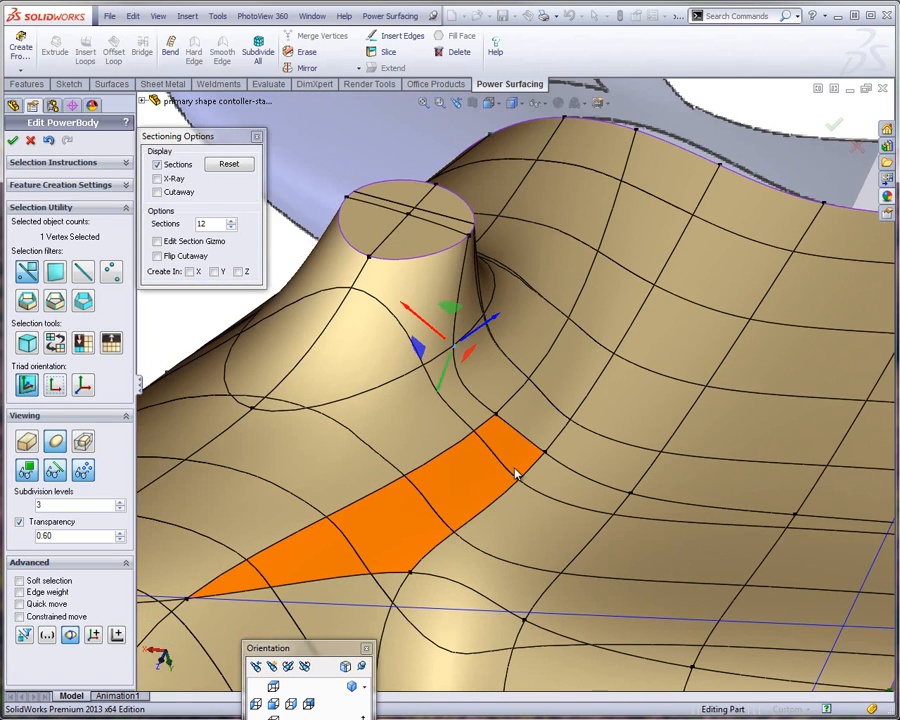
left_click(157, 165)
left_click(157, 165)
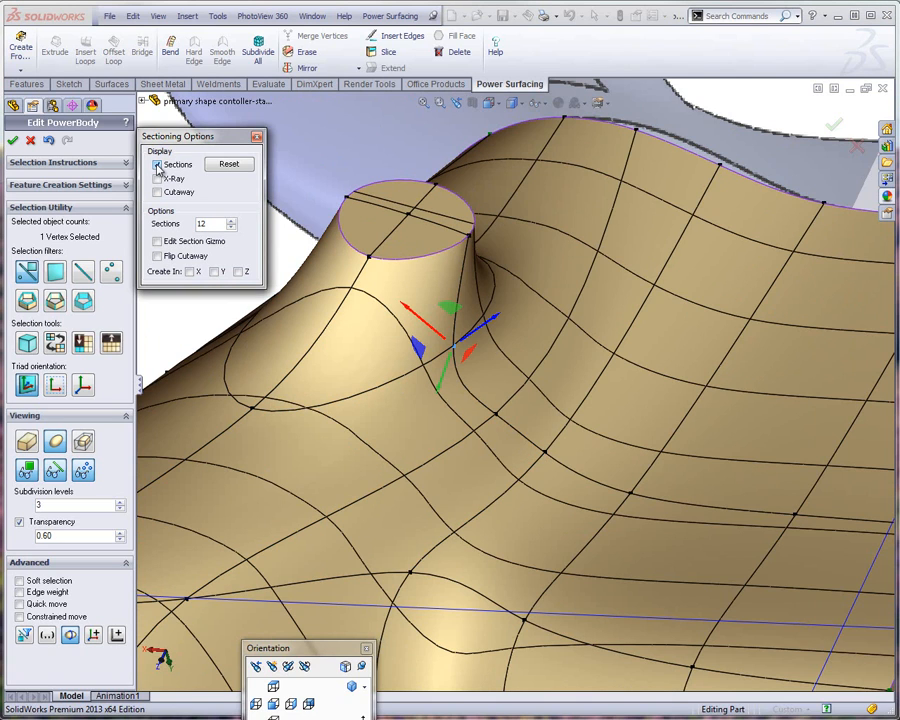
left_click(544, 456)
left_click_drag(506, 452, 535, 468)
middle_click_drag(552, 411, 571, 510)
scroll(566, 506, "up", 3)
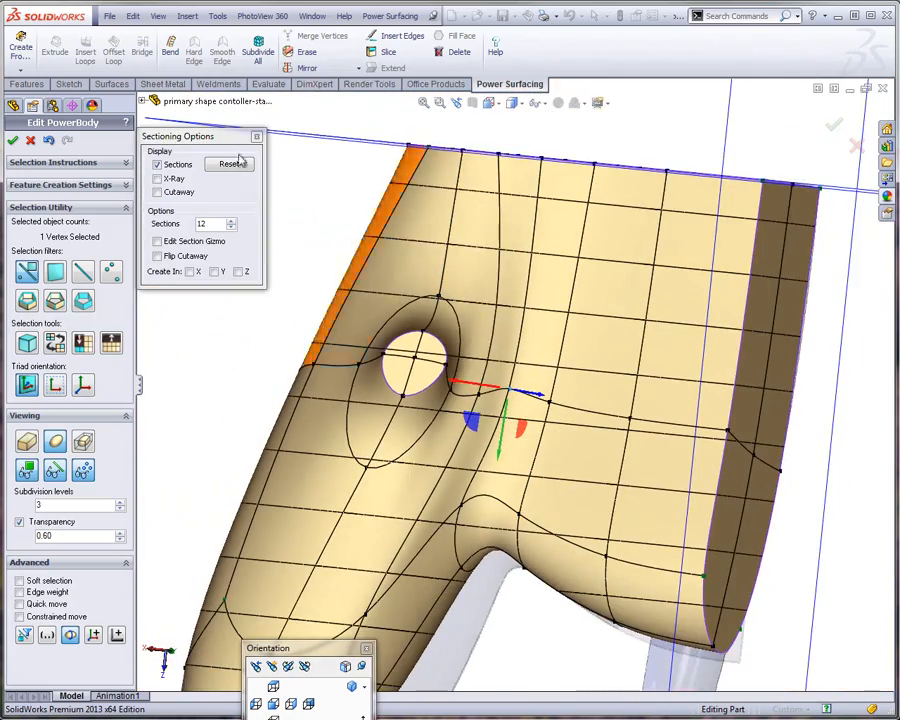
left_click(158, 165)
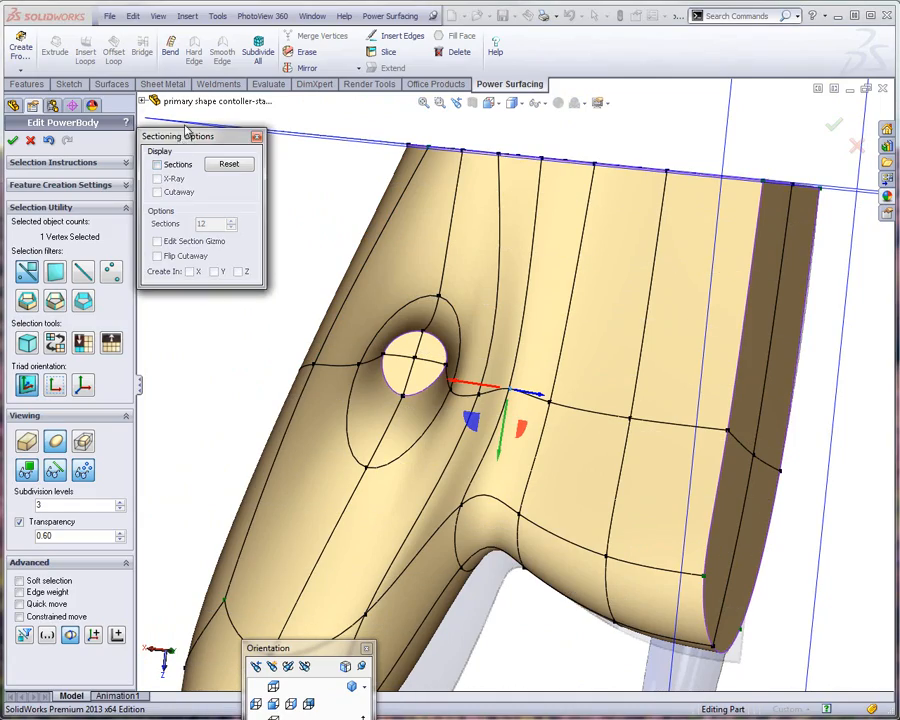
left_click_drag(185, 131, 192, 103)
Move the center vertex of the peg's end cap off-center
mouse_move(195, 290)
middle_mouse_down()
mouse_move(210, 284)
mouse_move(201, 295)
middle_mouse_up()
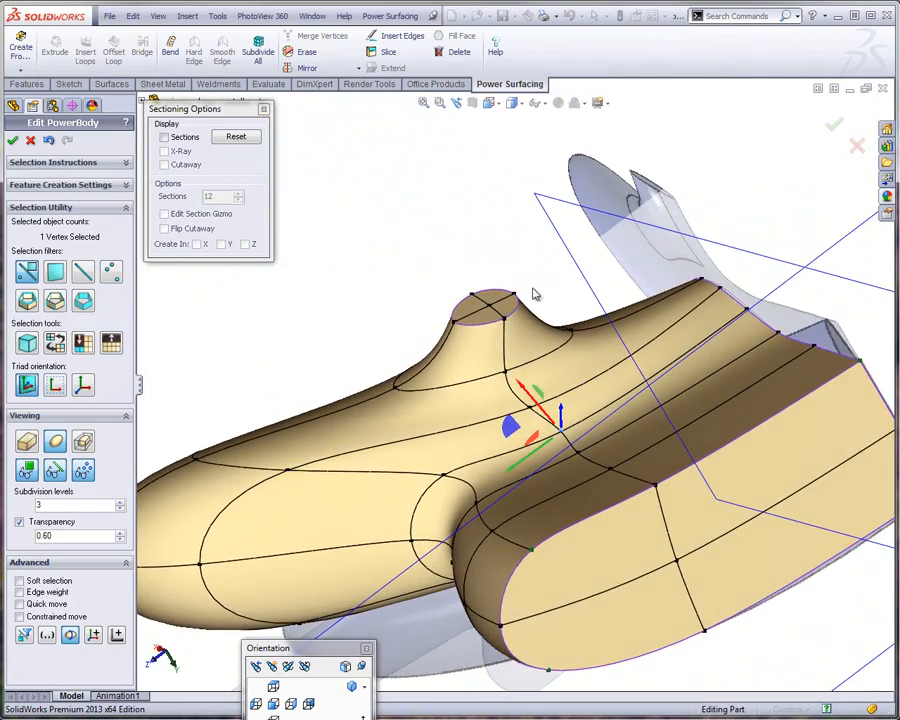
scroll(534, 294, "down", 5)
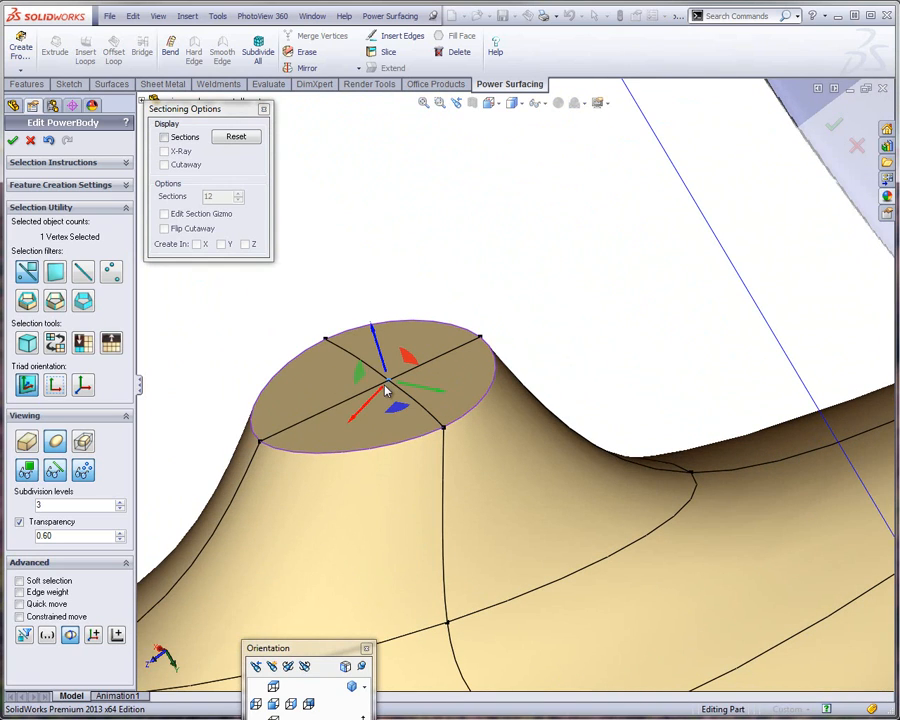
left_click(330, 468)
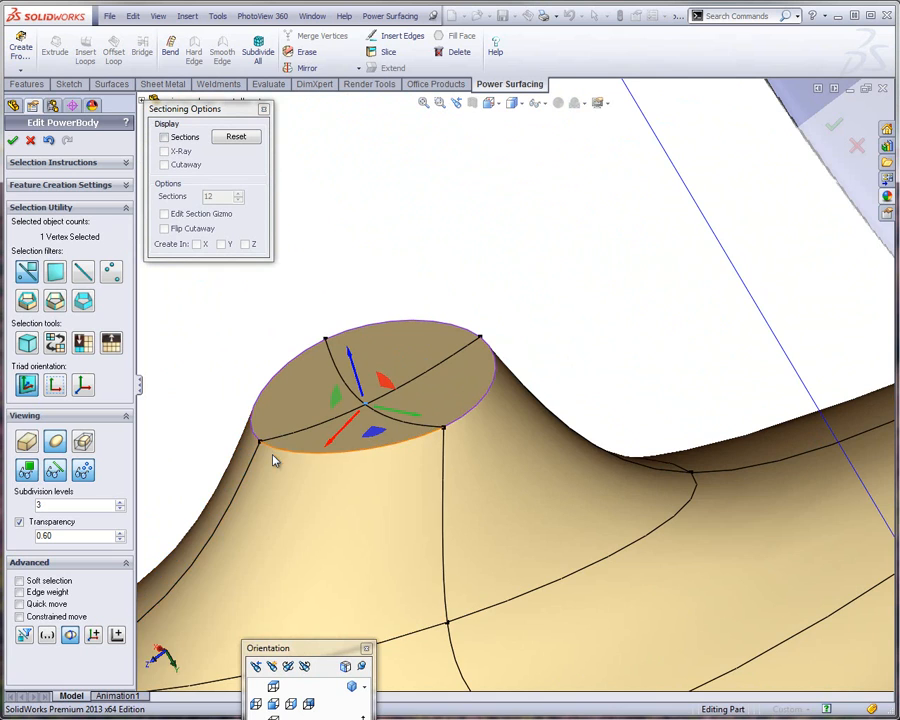
middle_click_drag(273, 458, 276, 323)
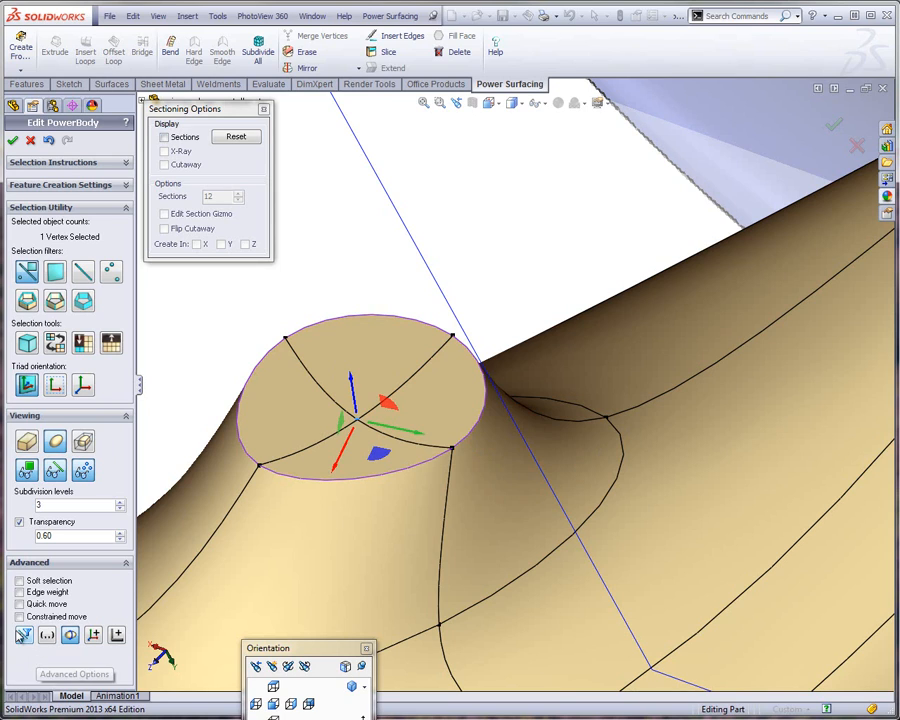
With the Alignment tools, straighten the end cap's center vertex in line with each of the two pairs of opposite rim vertices
left_click(116, 635)
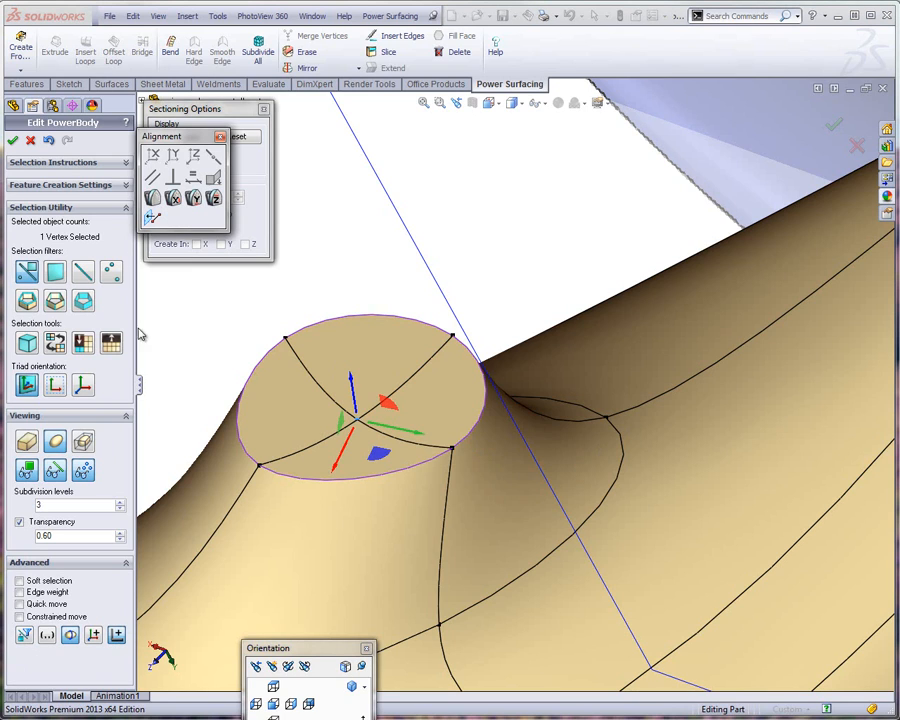
left_click_drag(165, 136, 327, 114)
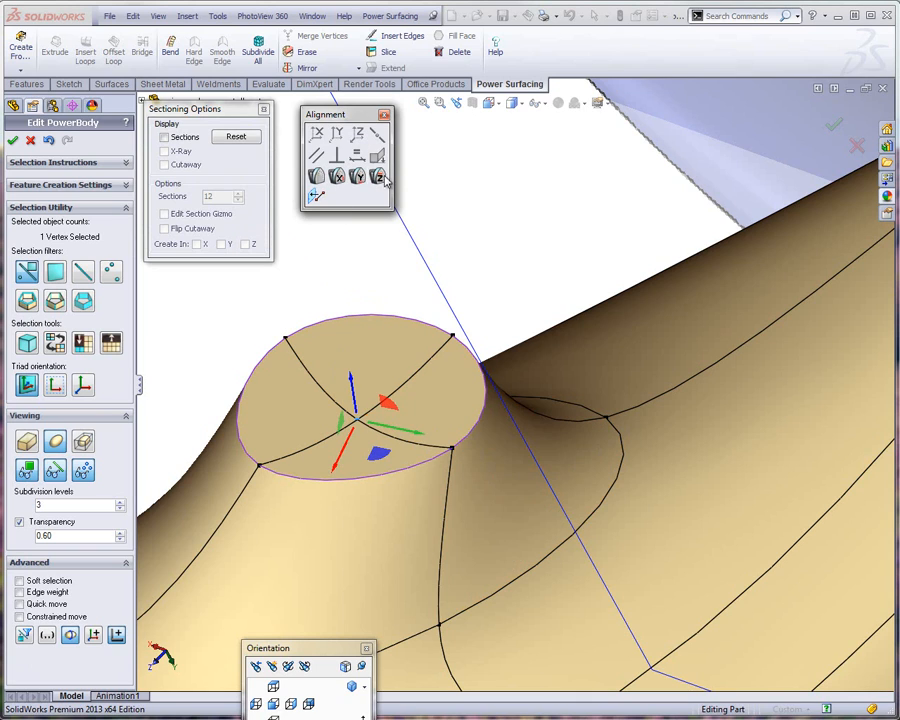
left_click(282, 340)
left_click(282, 340)
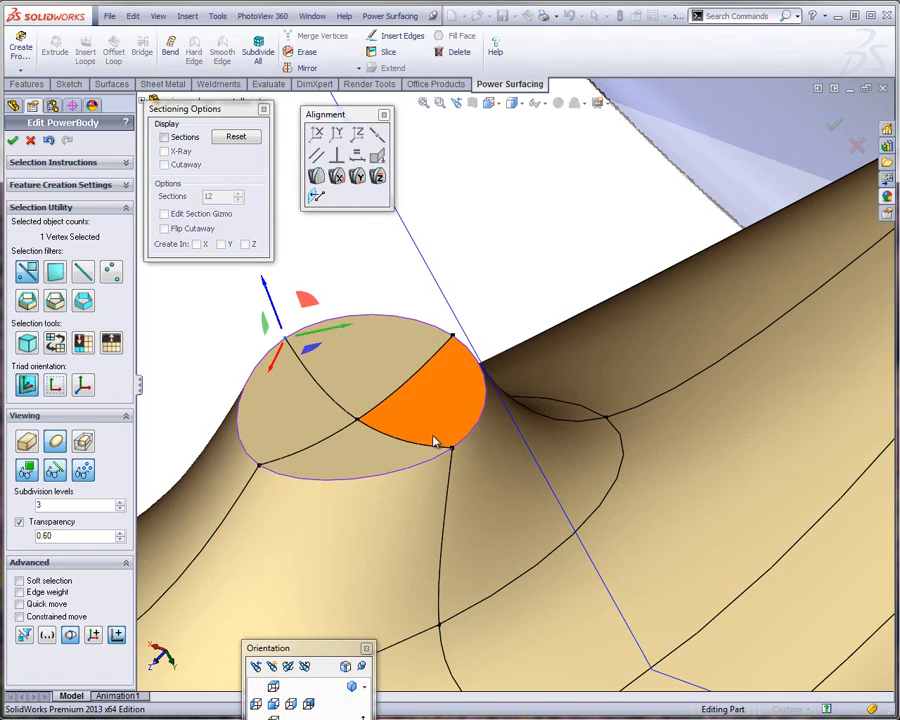
left_click(452, 447, "ctrl")
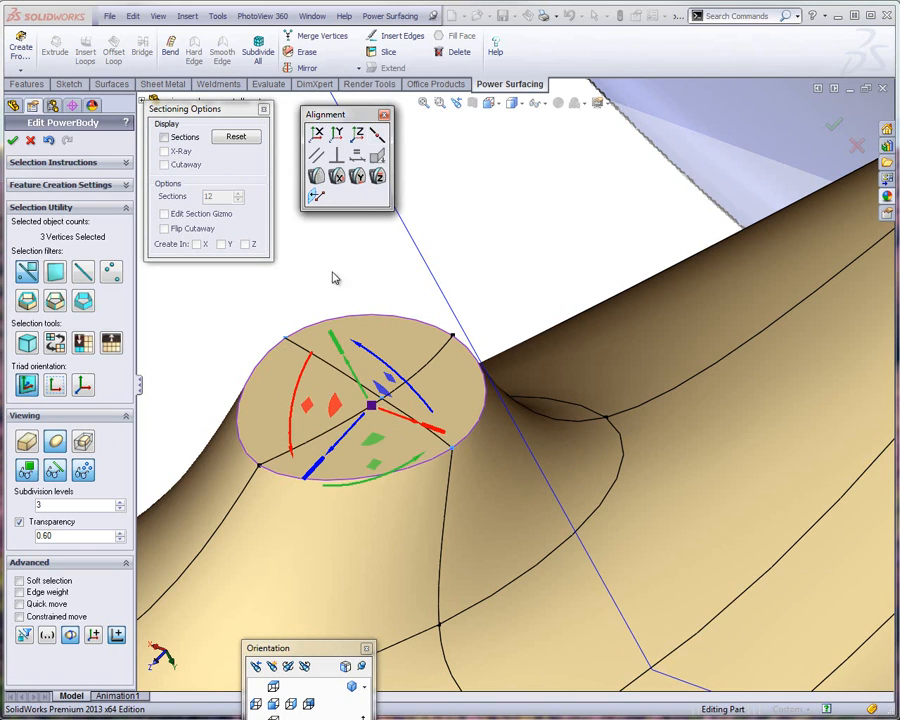
left_click(310, 293)
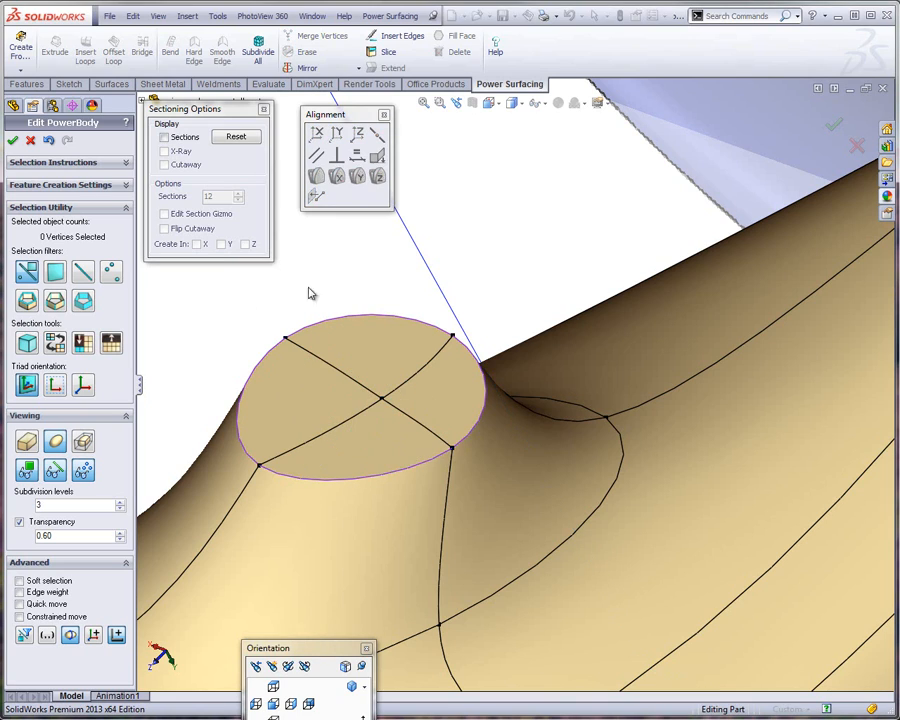
left_click(454, 340)
left_click(259, 465, "ctrl")
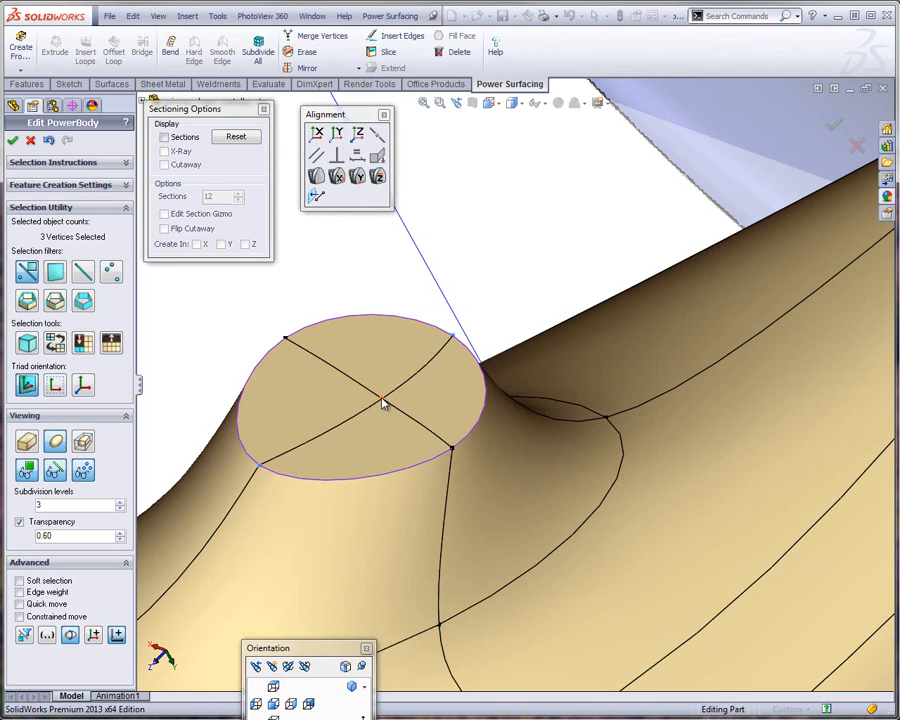
left_click(358, 270)
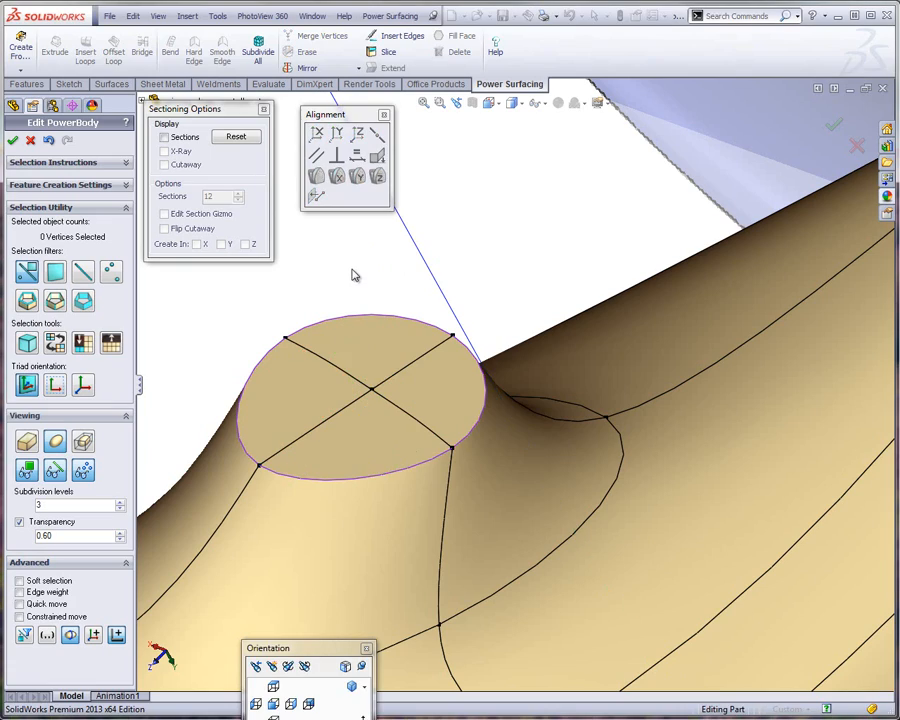
Select the four faces of the peg's end cap and align them to a common plane
mouse_move(378, 346)
middle_mouse_down()
mouse_move(424, 245)
mouse_move(386, 346)
mouse_move(390, 363)
mouse_move(369, 357)
middle_mouse_up()
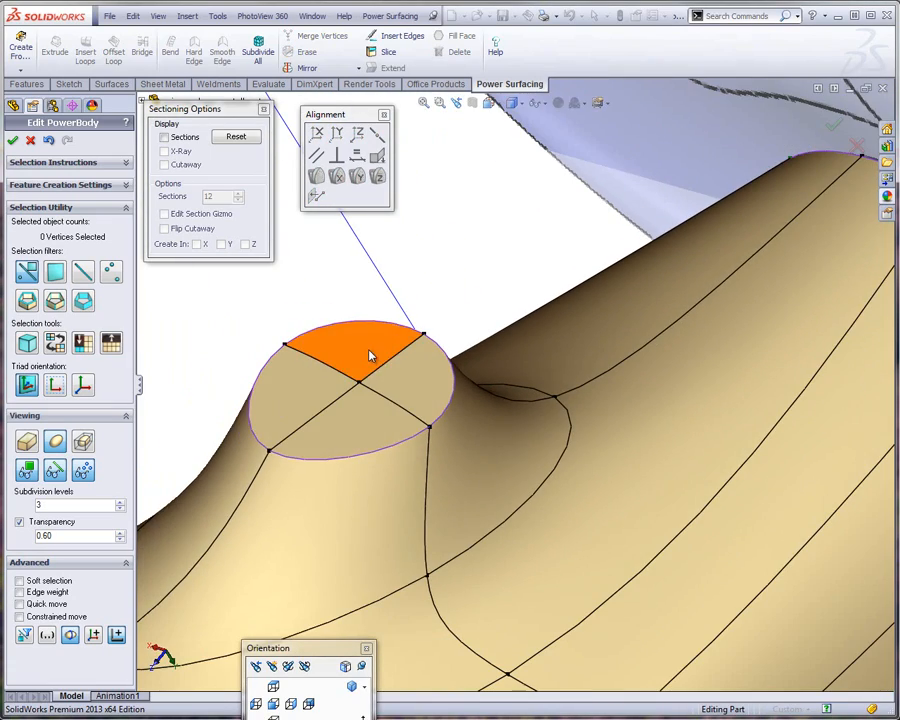
left_click(369, 357)
left_click(398, 386)
left_click(350, 426)
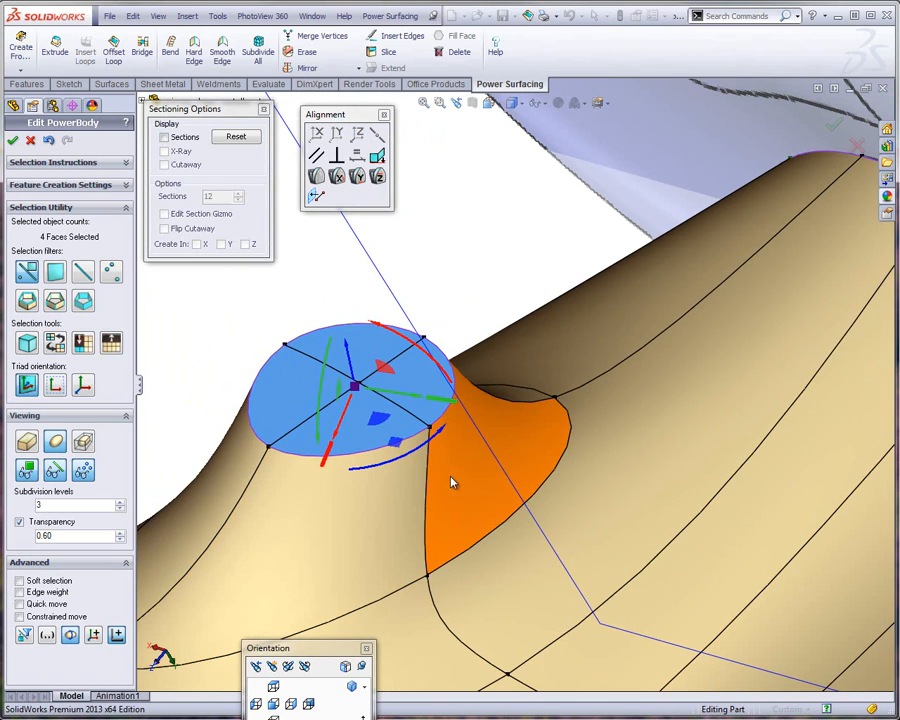
left_click(240, 347)
Close the Alignment and Sectioning Options dialogs
scroll(398, 368, "up", 9)
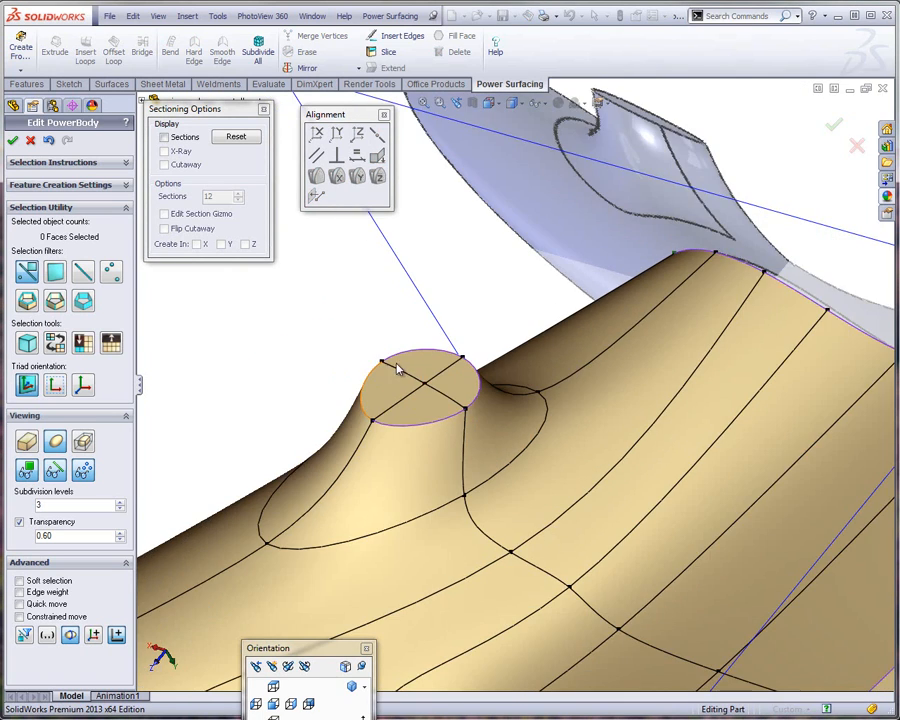
middle_click_drag(444, 384, 722, 368)
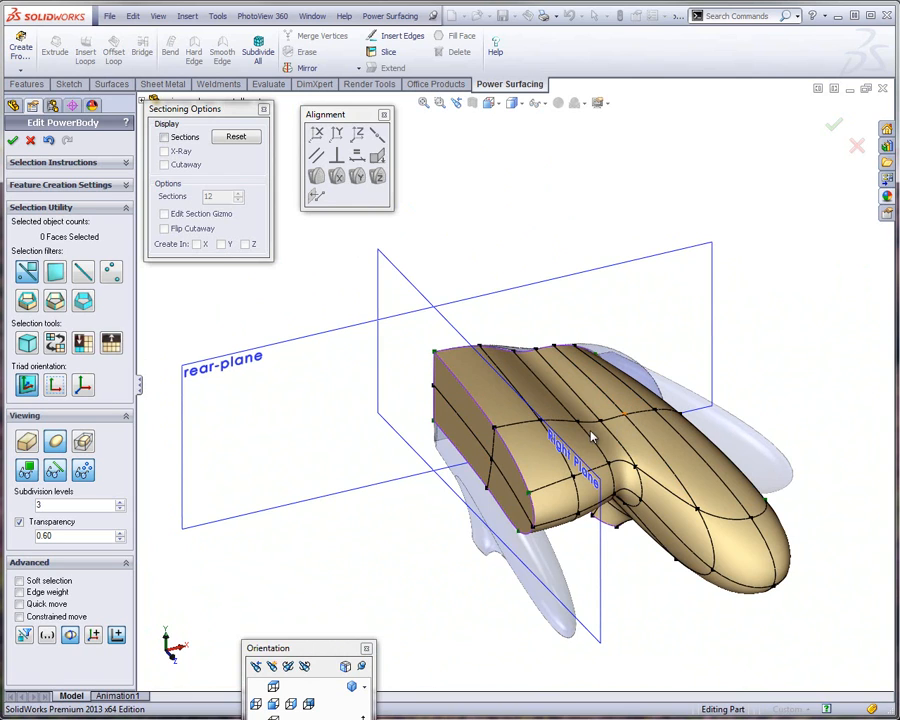
scroll(615, 430, "down", 3)
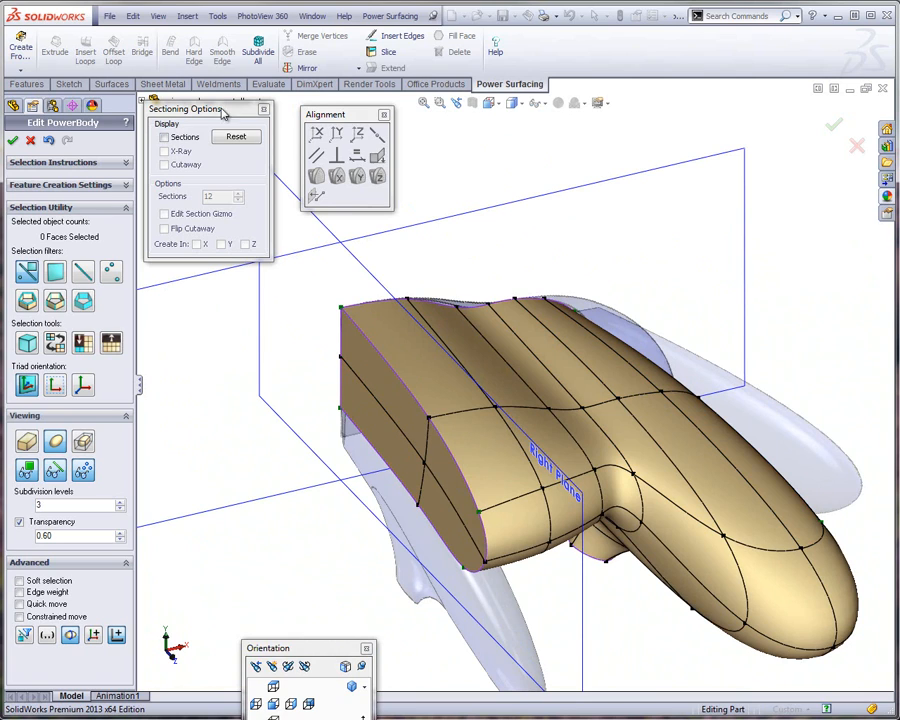
left_click(384, 116)
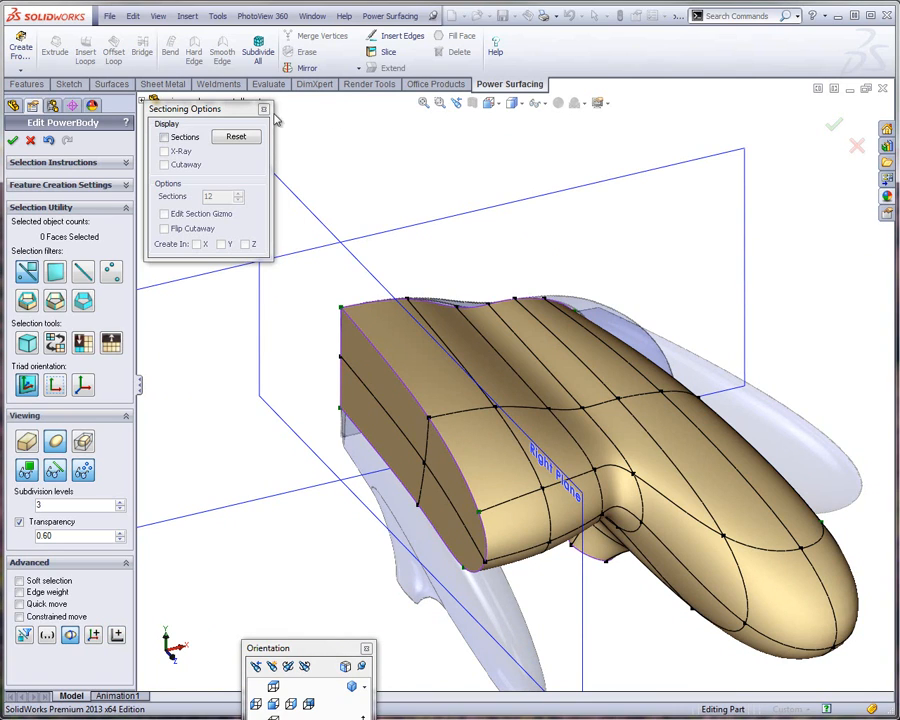
left_click(264, 110)
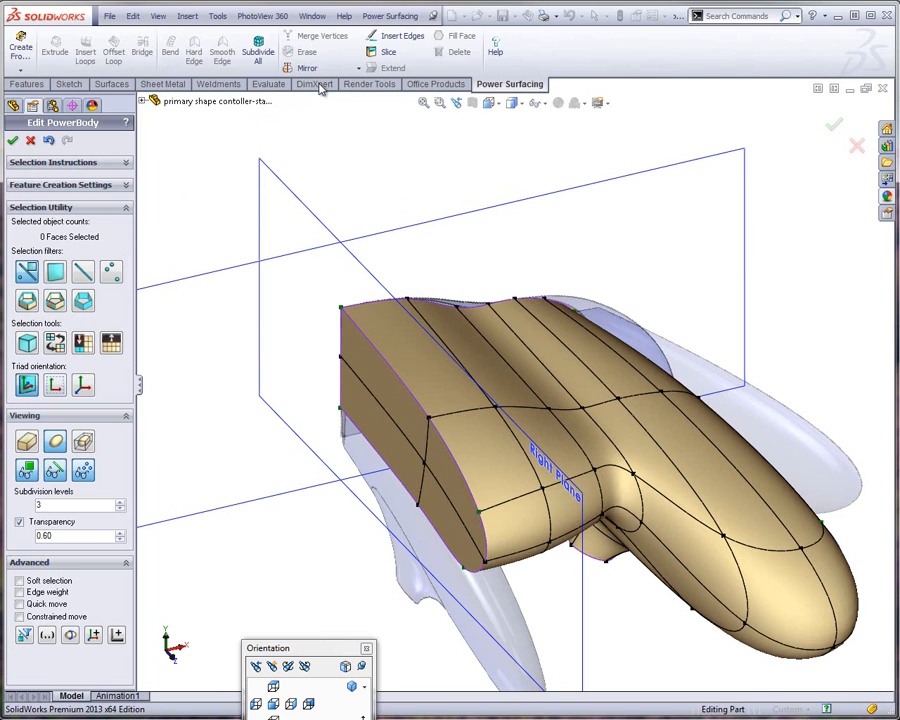
Try mirroring the body across its flat center face with Keep Larger Section enabled
left_click(358, 68)
left_click(322, 82)
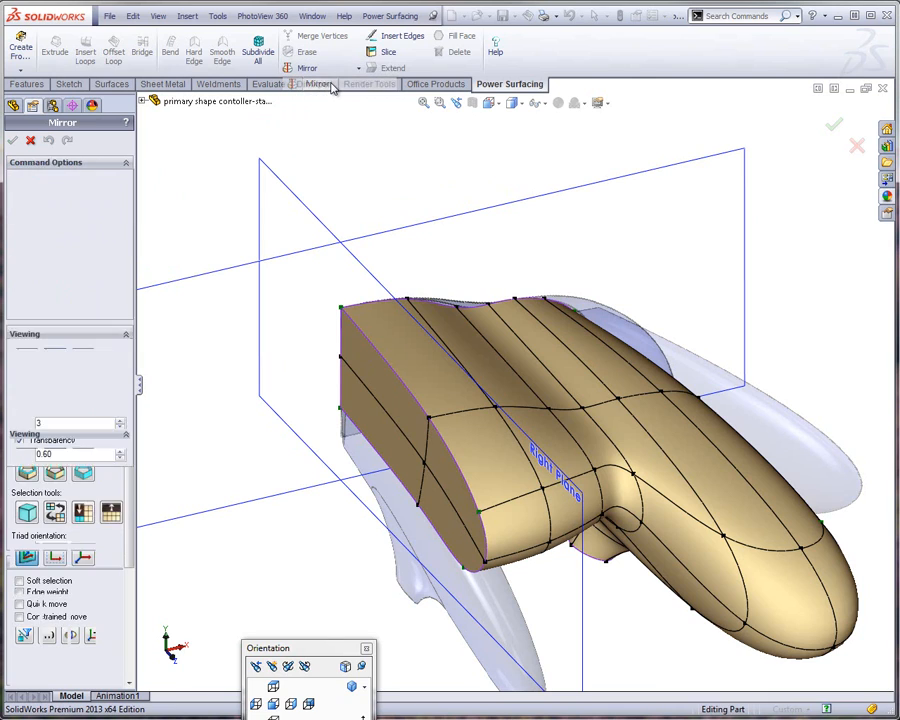
left_click(361, 366)
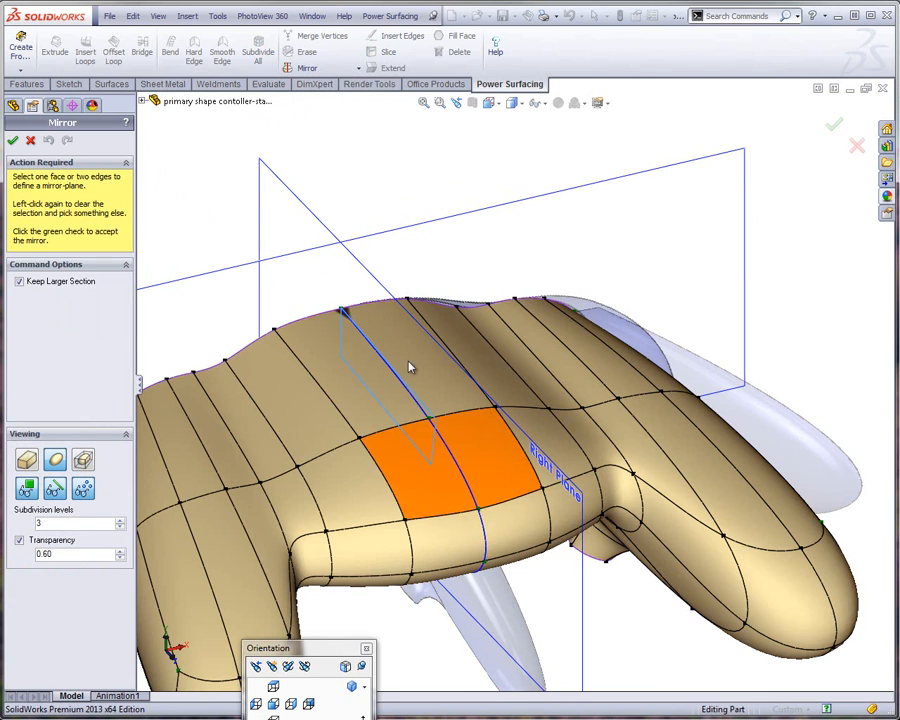
left_click(481, 518)
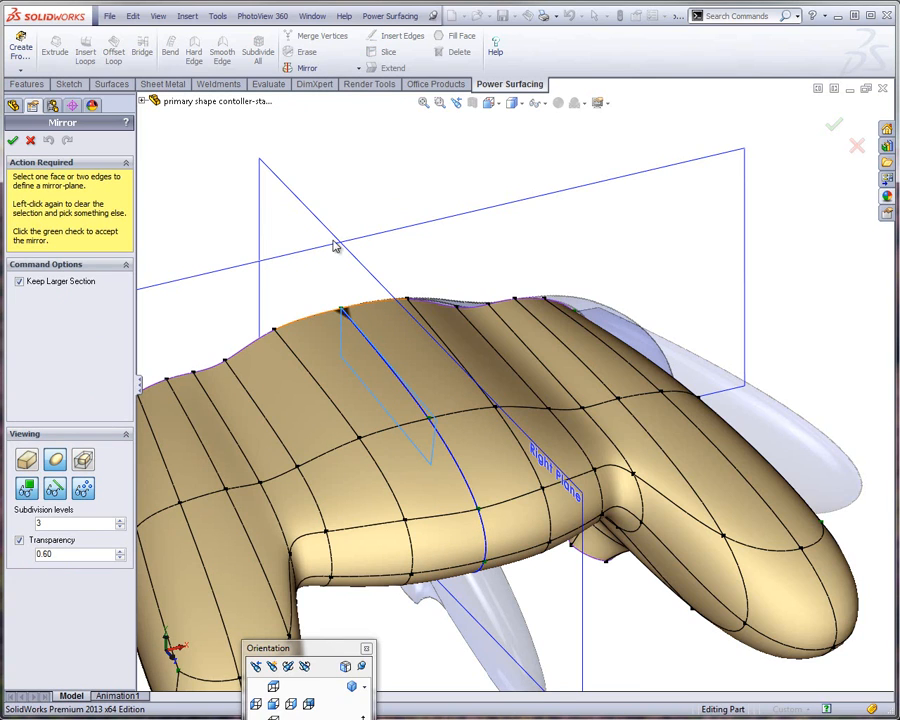
left_click(13, 140)
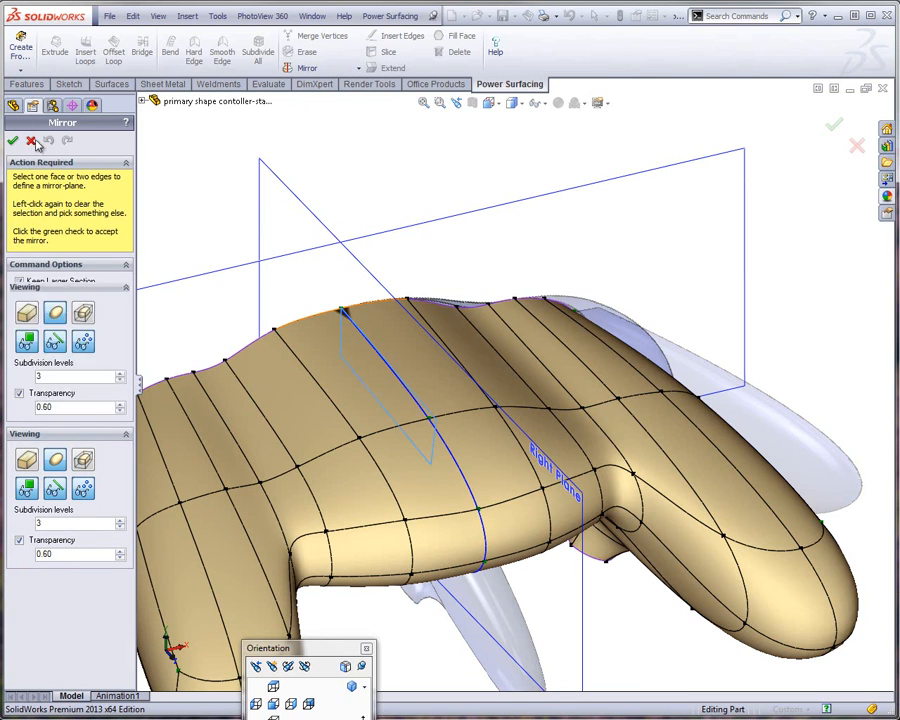
Select the four faces of the body's flat center side and make their boundary edges hard
left_click(401, 389)
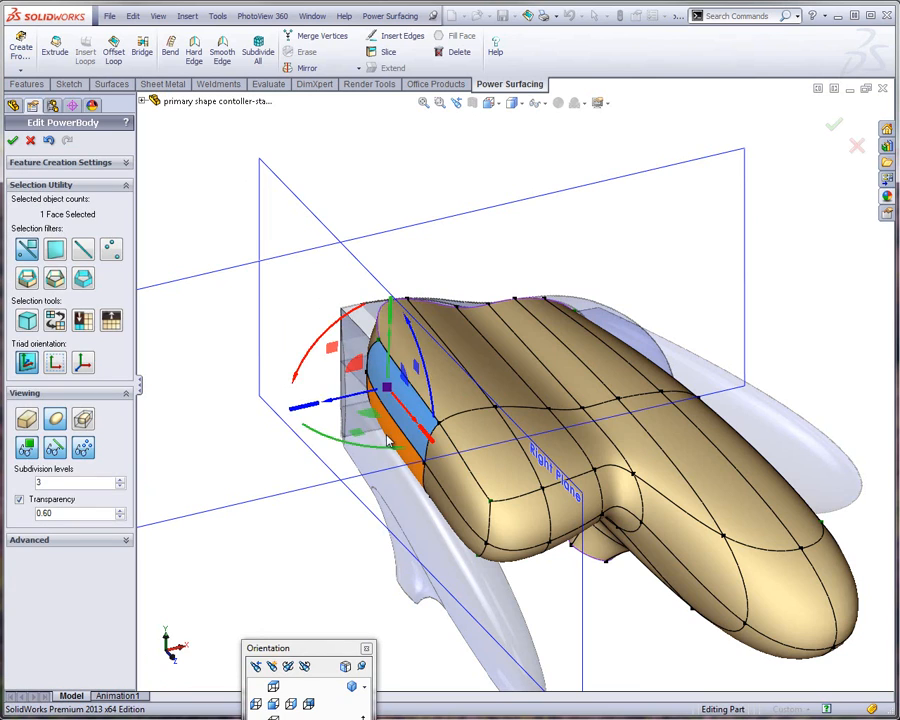
left_click(450, 474)
left_click(437, 503)
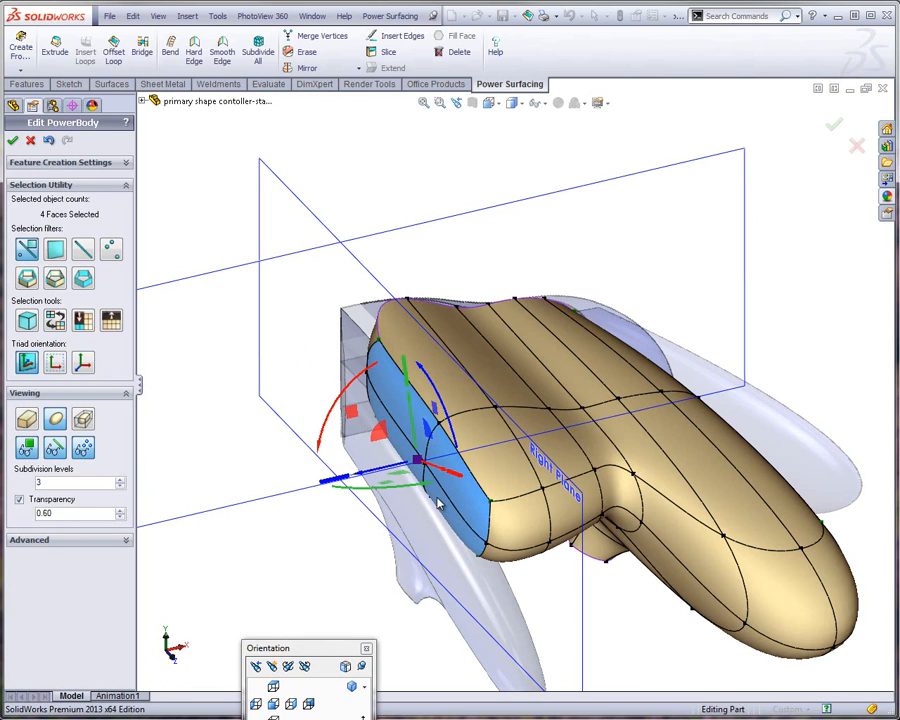
right_click(443, 503)
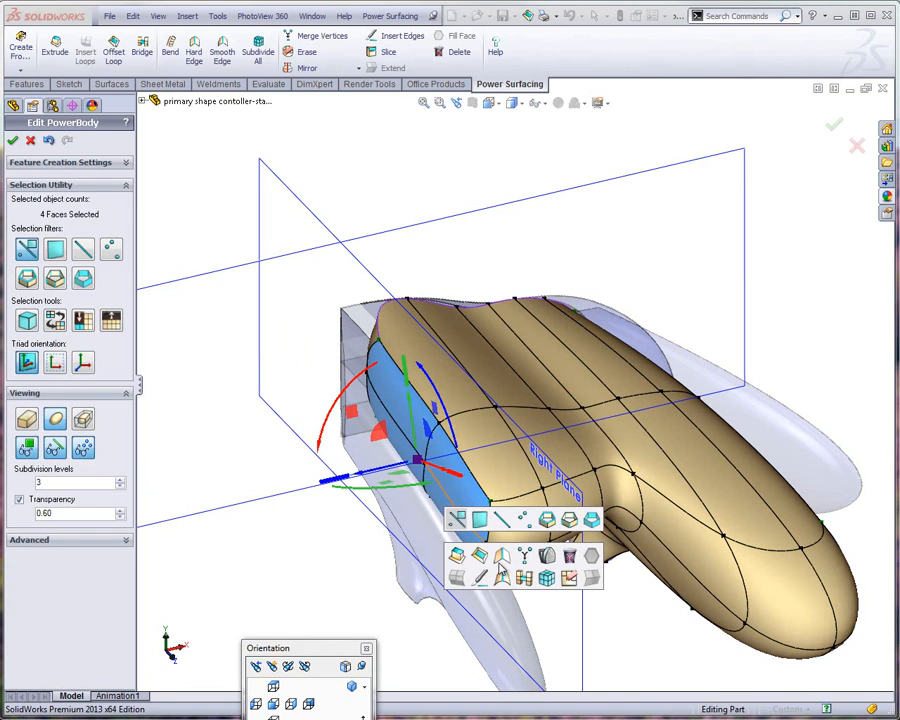
left_click(501, 570)
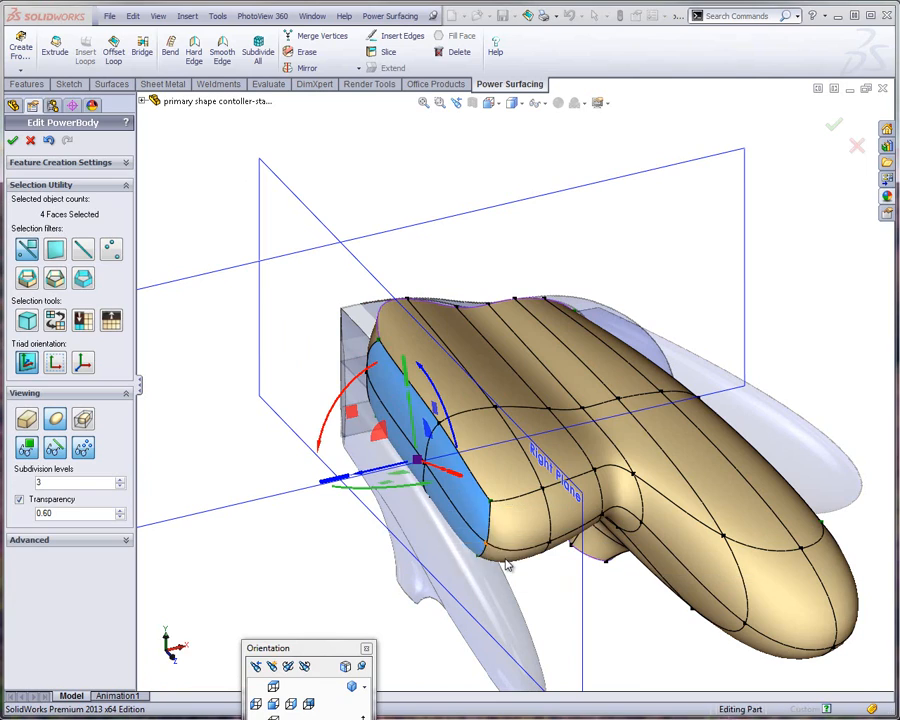
left_click(277, 389)
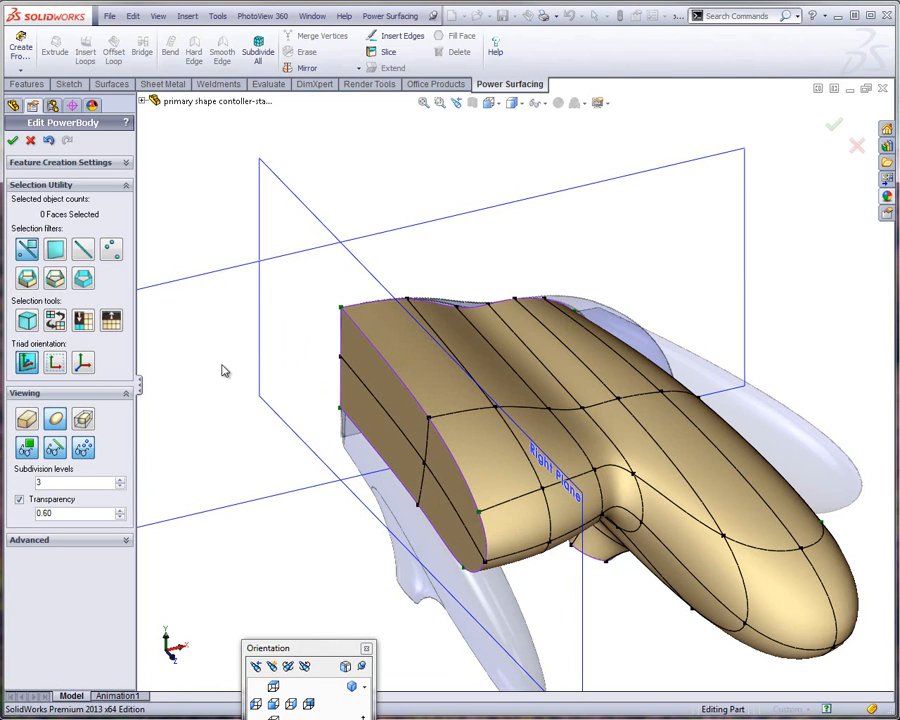
Select the nine vertices of the body's flat center side, snap them to the Right Plane, and close the Alignment dialog
left_click(115, 540)
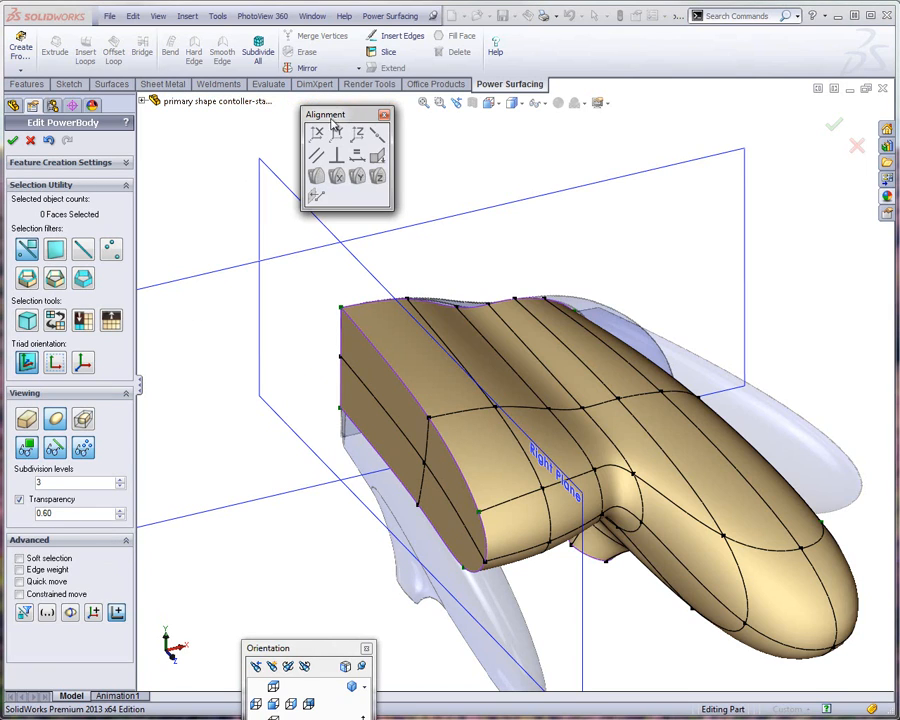
left_click_drag(353, 119, 214, 131)
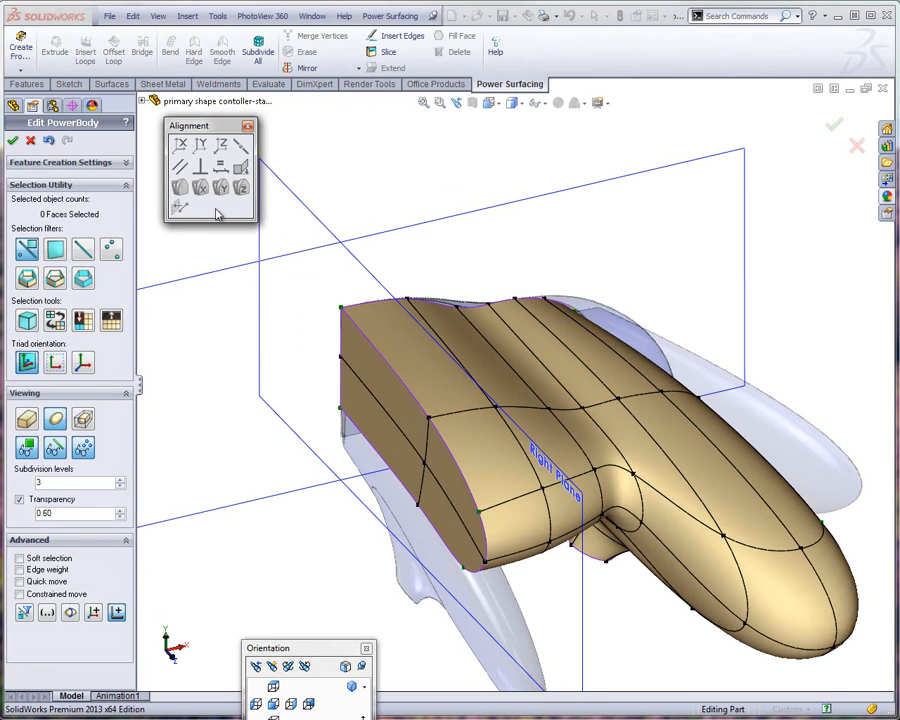
left_click_drag(316, 289, 363, 434)
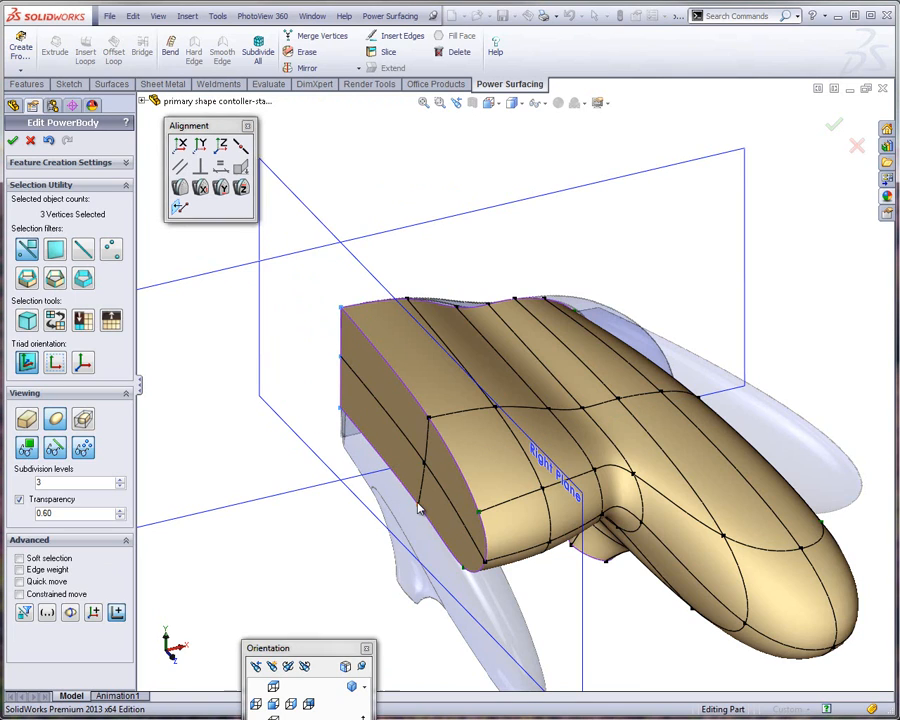
left_click(426, 466, "ctrl")
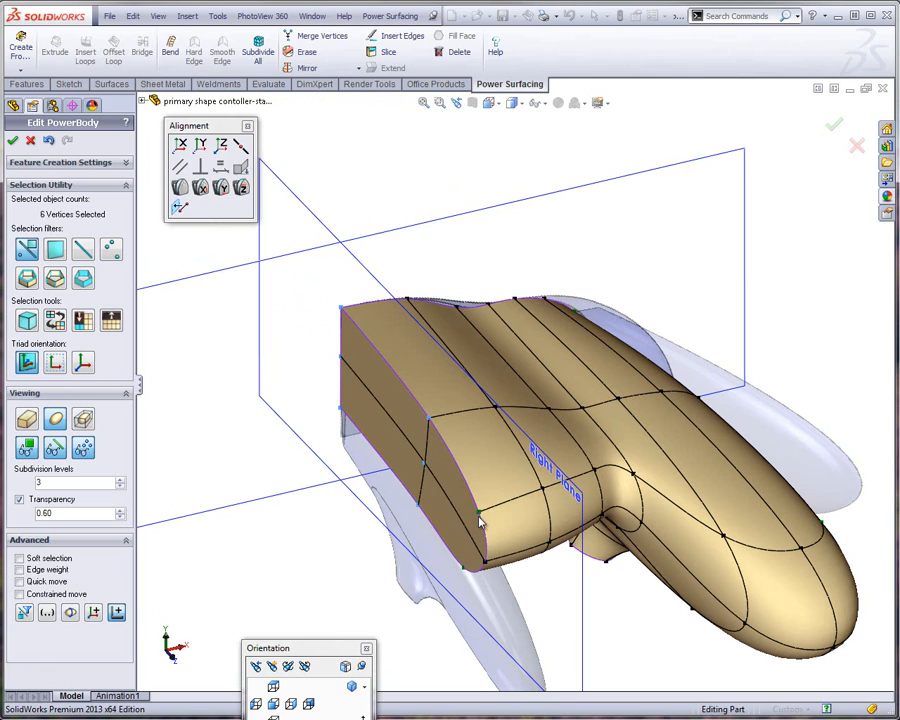
left_click(483, 566, "ctrl")
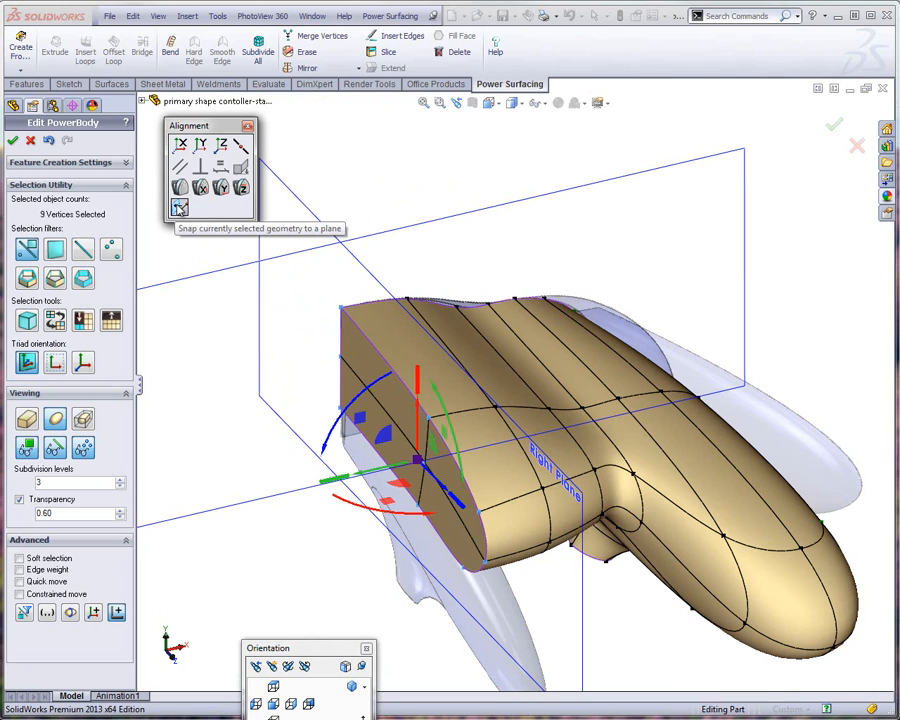
left_click(178, 207)
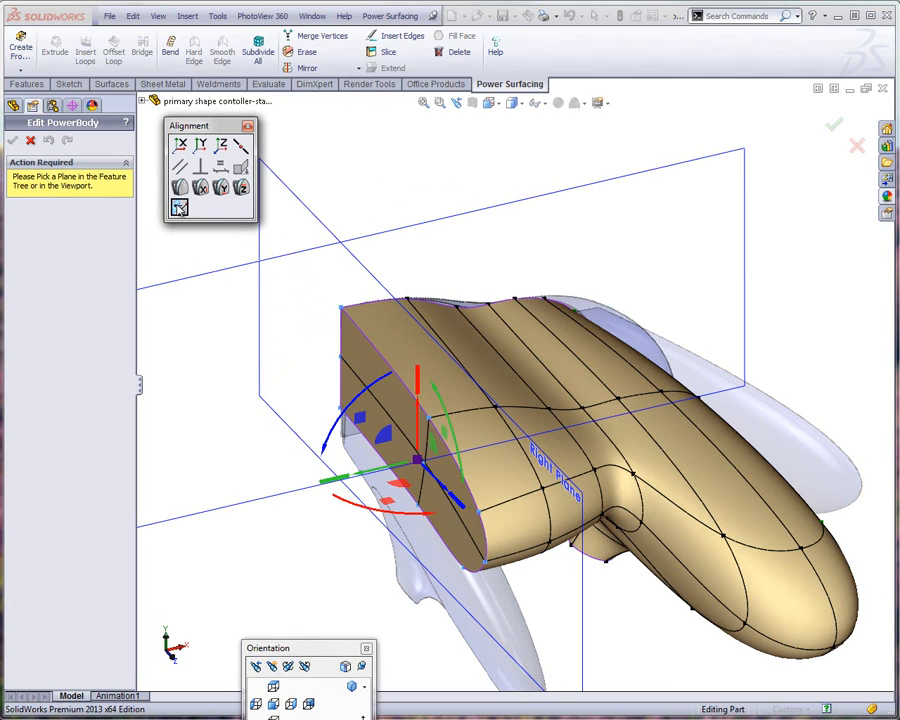
left_click(313, 222)
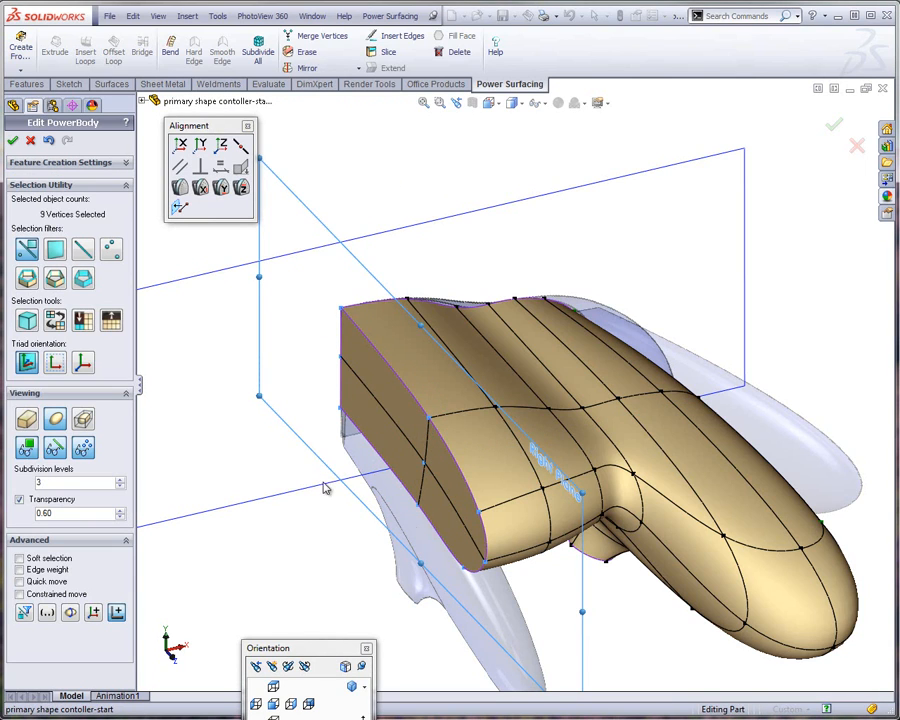
middle_click_drag(322, 547, 335, 519)
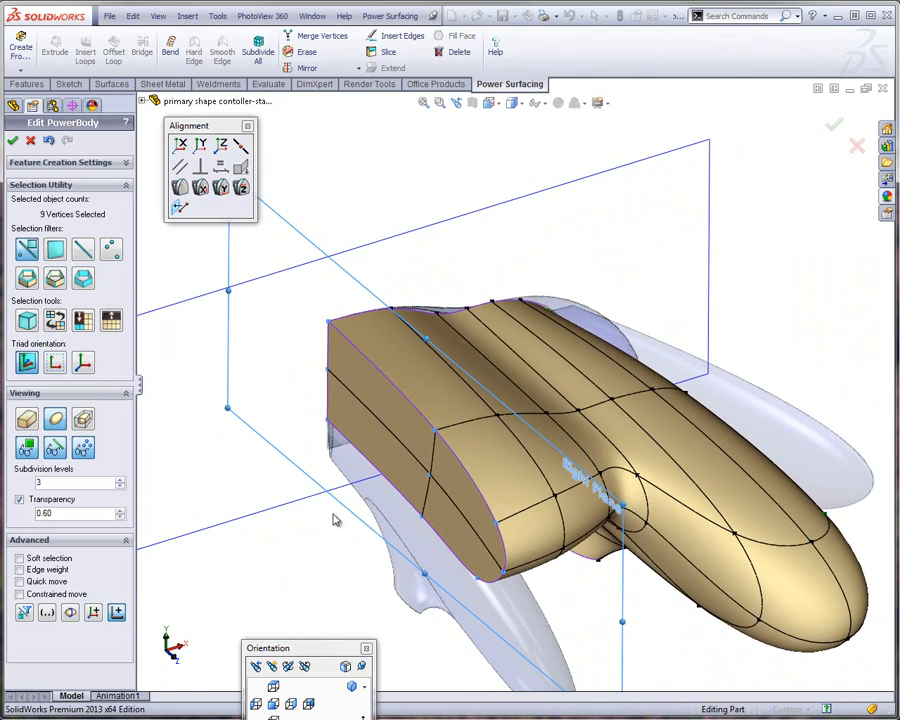
left_click(247, 129)
left_click(268, 130)
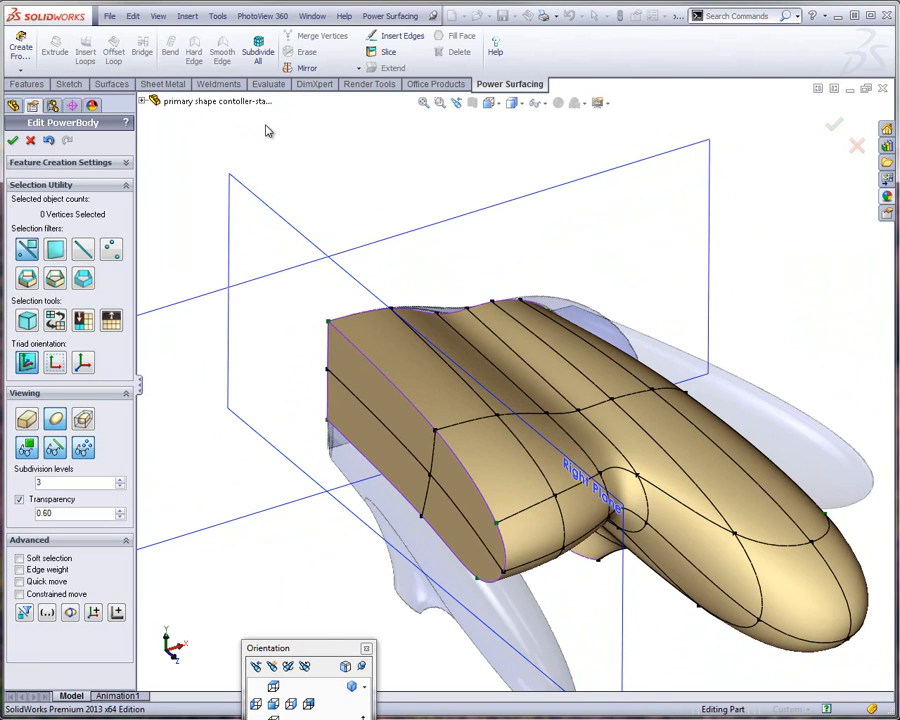
Mirror the body across its flat center face with Keep Larger Section enabled and accept the mirror
left_click(352, 69)
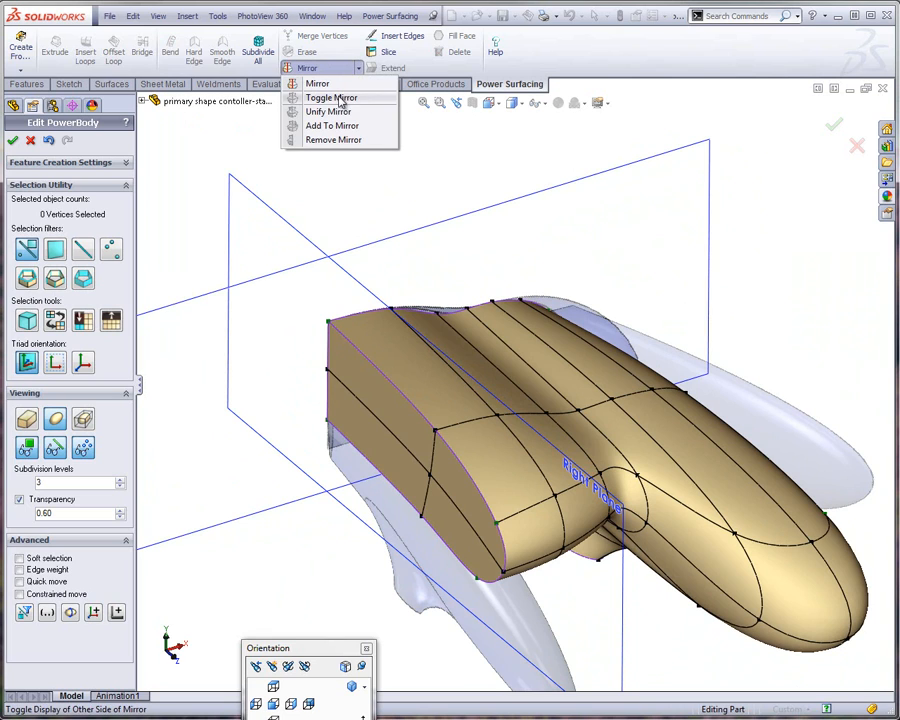
left_click(316, 82)
left_click(349, 374)
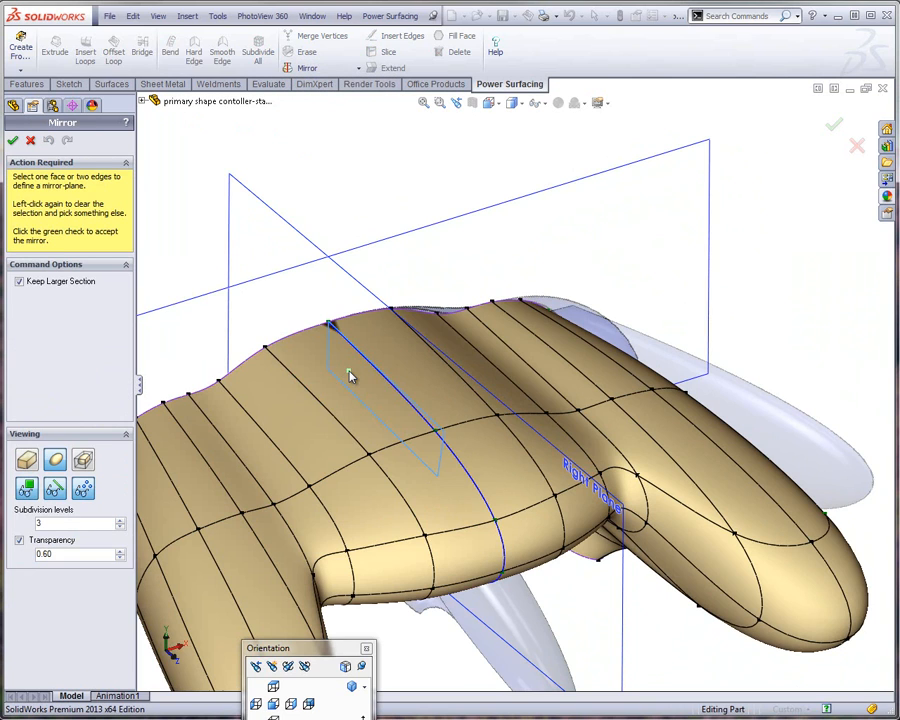
scroll(382, 353, "up", 3)
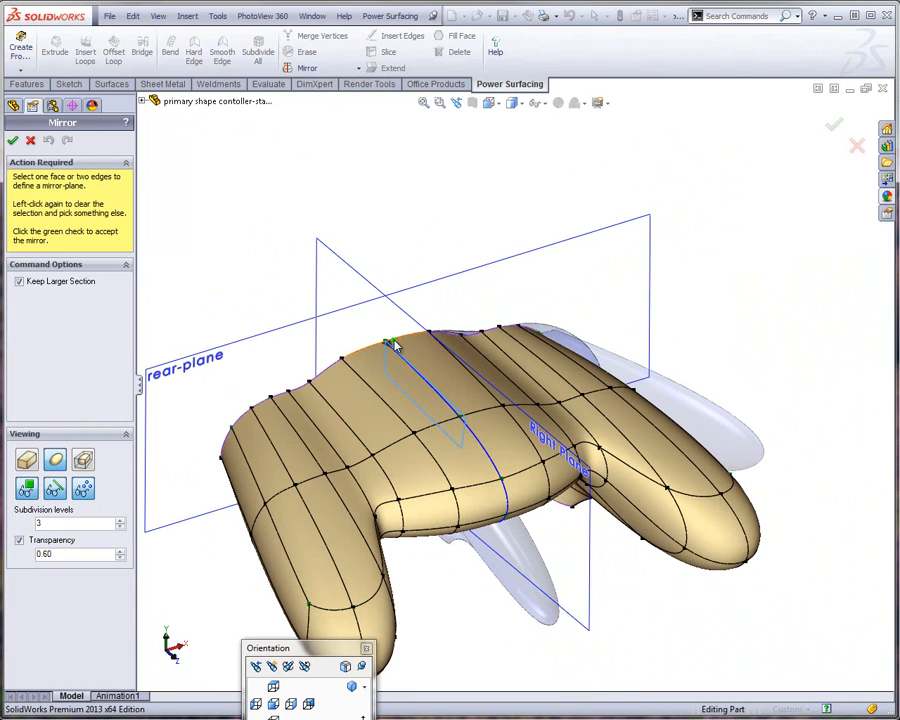
left_click(13, 143)
Toggle the display of the body's mirrored half off and back on
left_click(358, 67)
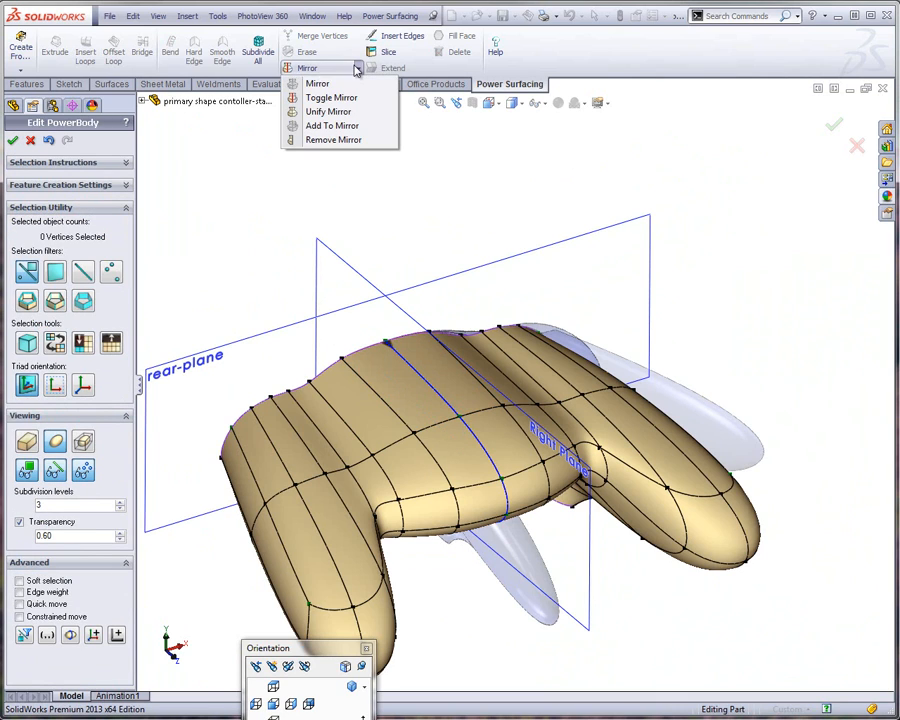
left_click(342, 96)
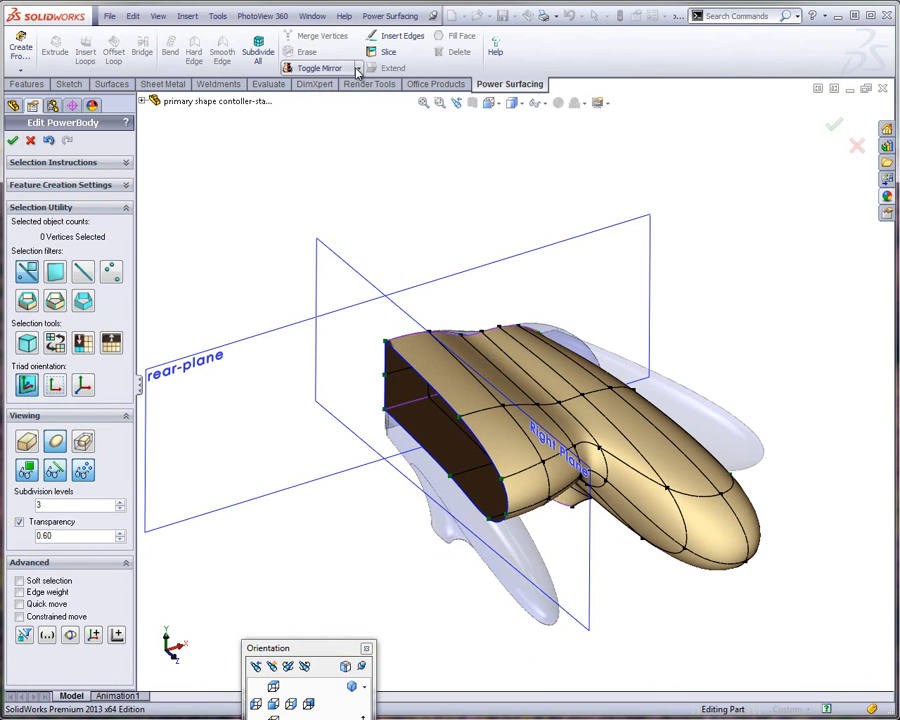
left_click(358, 67)
left_click(335, 97)
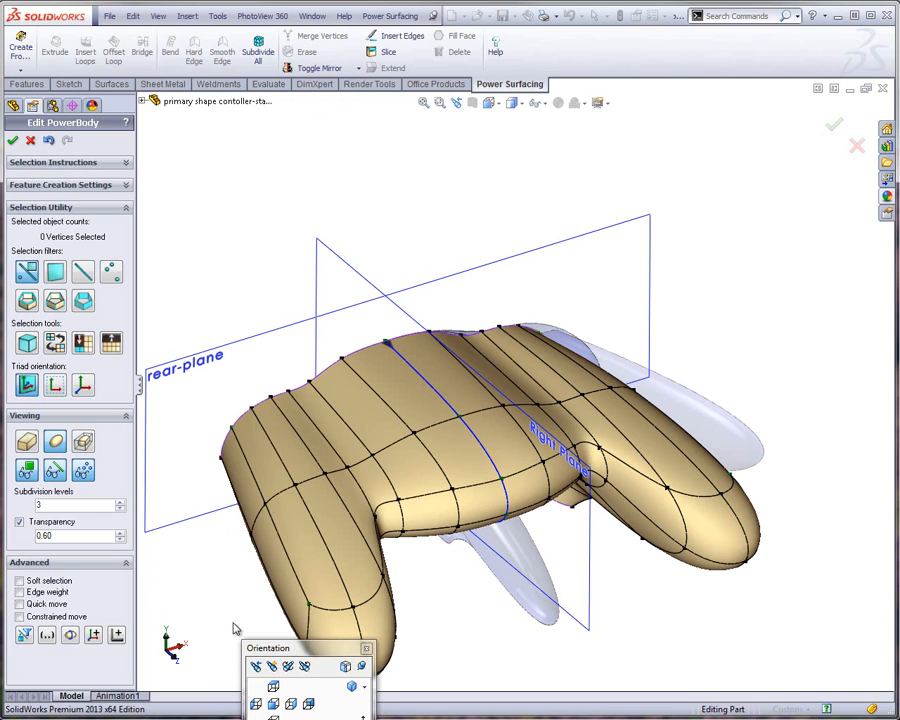
In the front view, move the upper rear-edge vertex beside the mirror line outward and slightly down, using a world-aligned triad
left_click(290, 703)
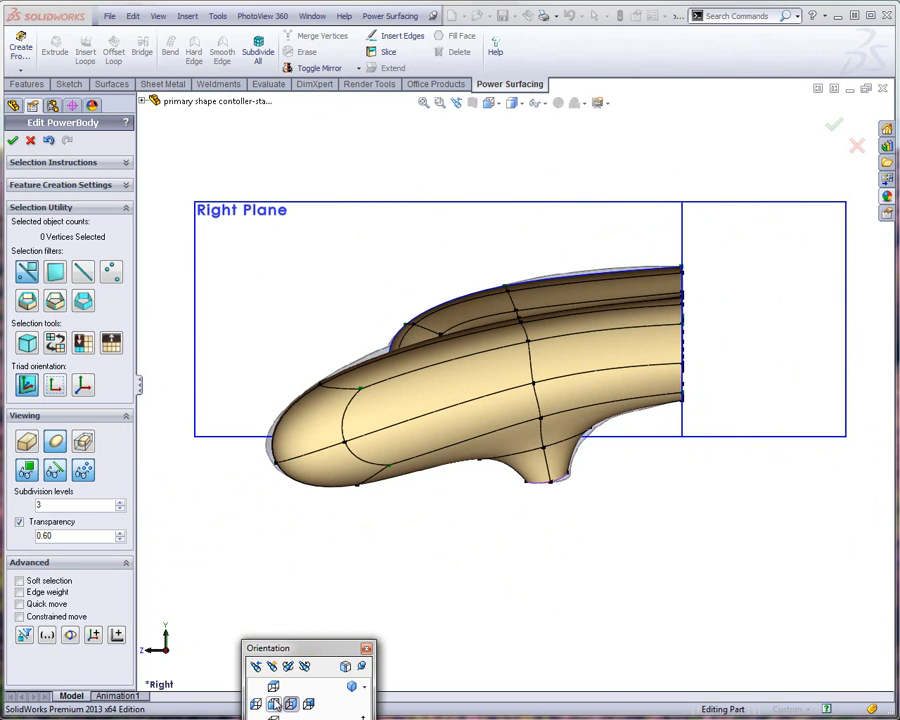
left_click(256, 705)
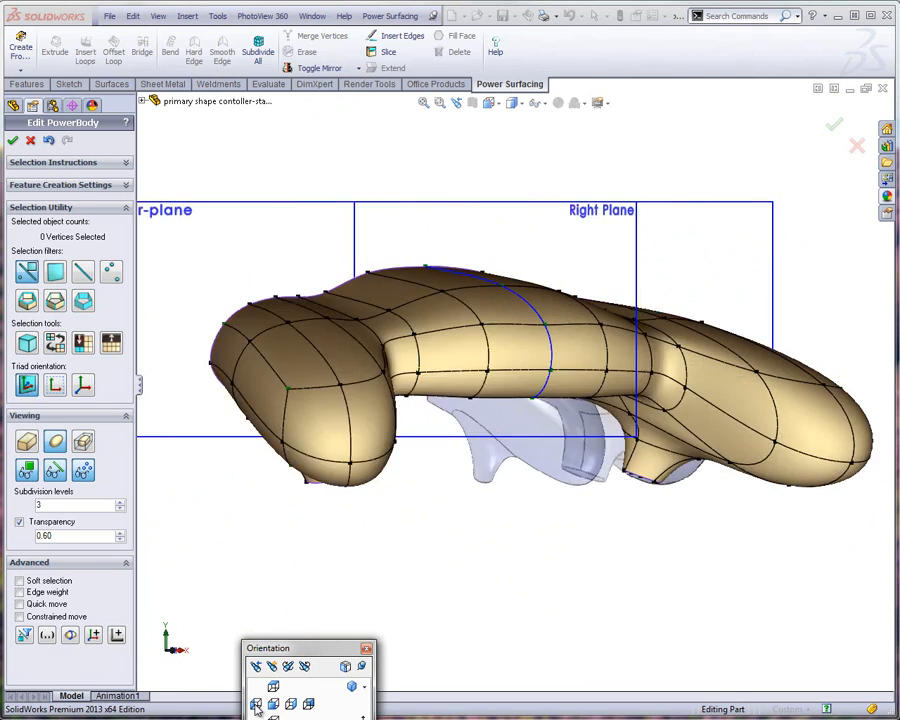
left_click(273, 704)
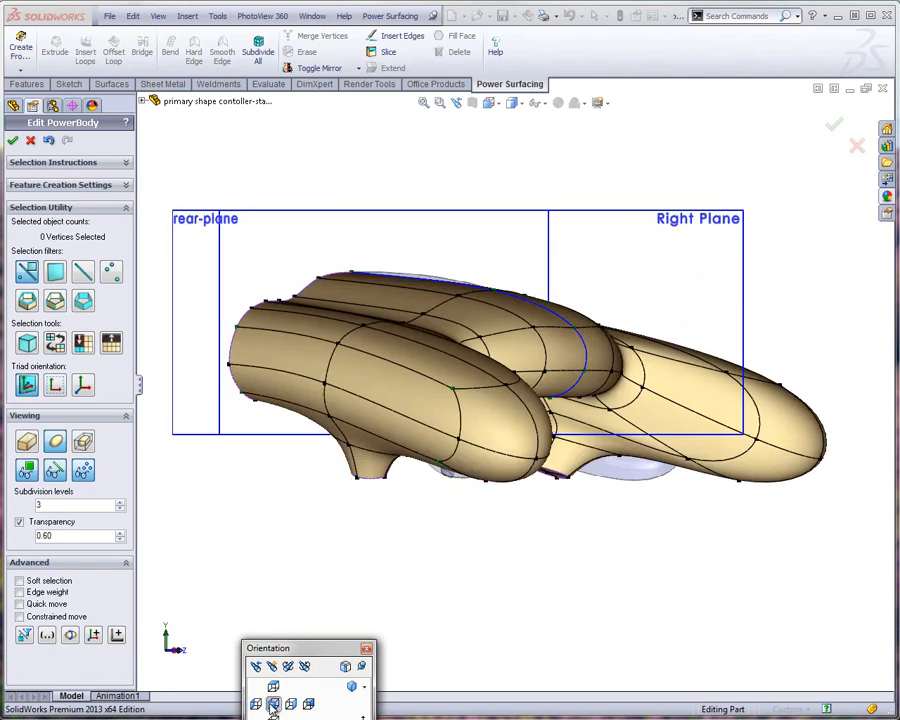
scroll(500, 291, "down", 5)
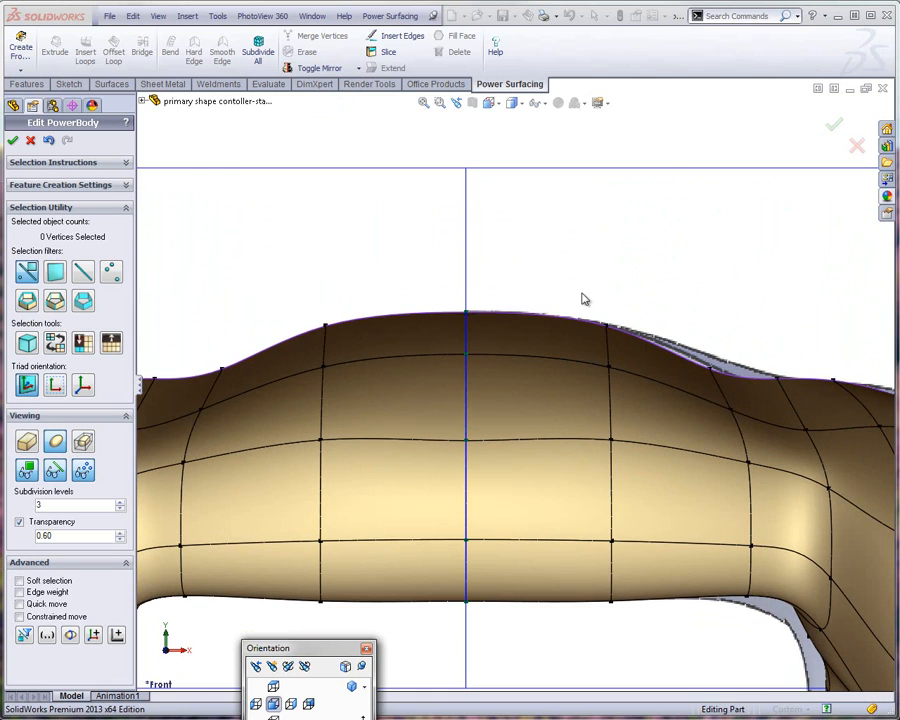
left_click_drag(584, 299, 623, 352)
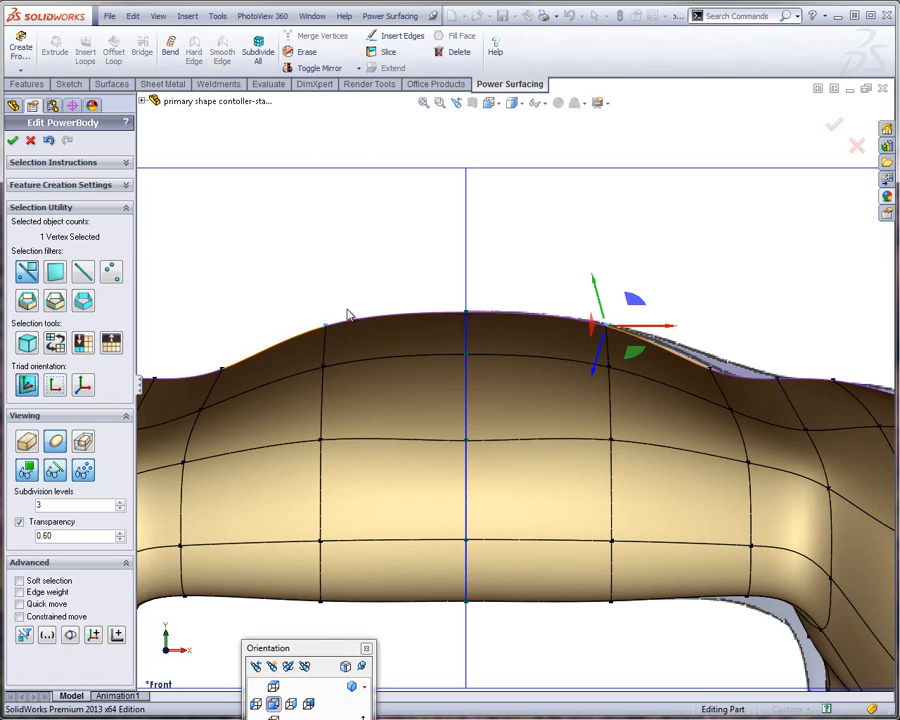
left_click(84, 389)
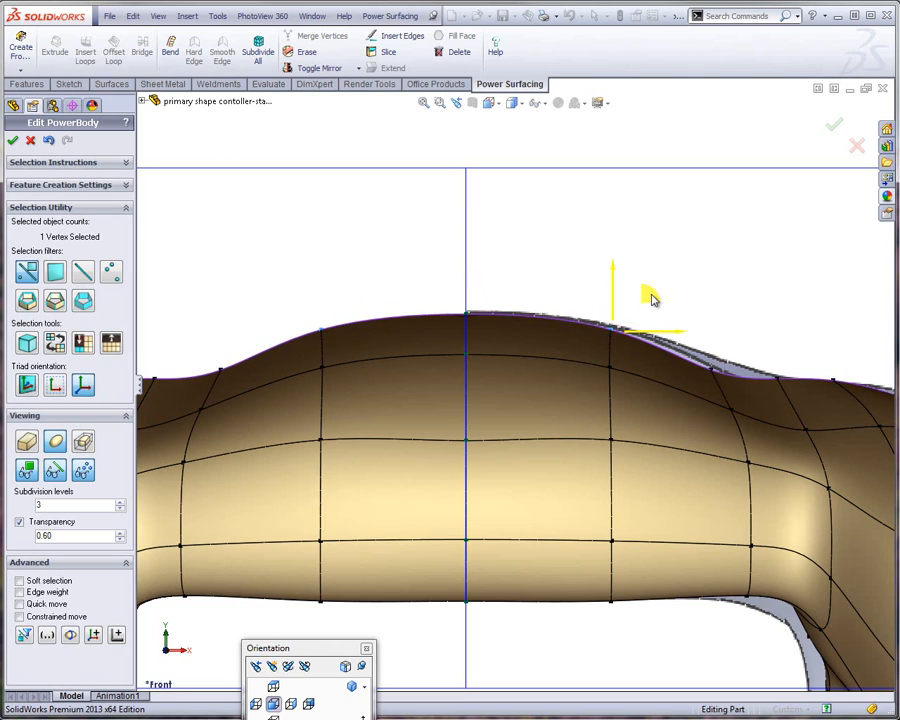
mouse_move(651, 299)
left_mouse_down()
mouse_move(663, 293)
mouse_move(661, 304)
left_mouse_up()
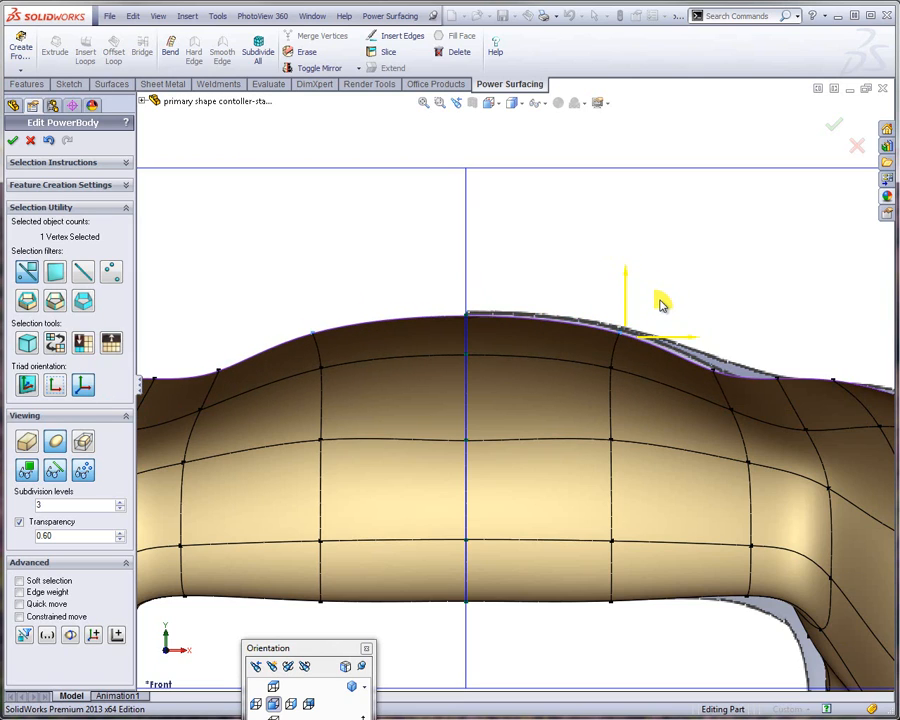
left_click(436, 294)
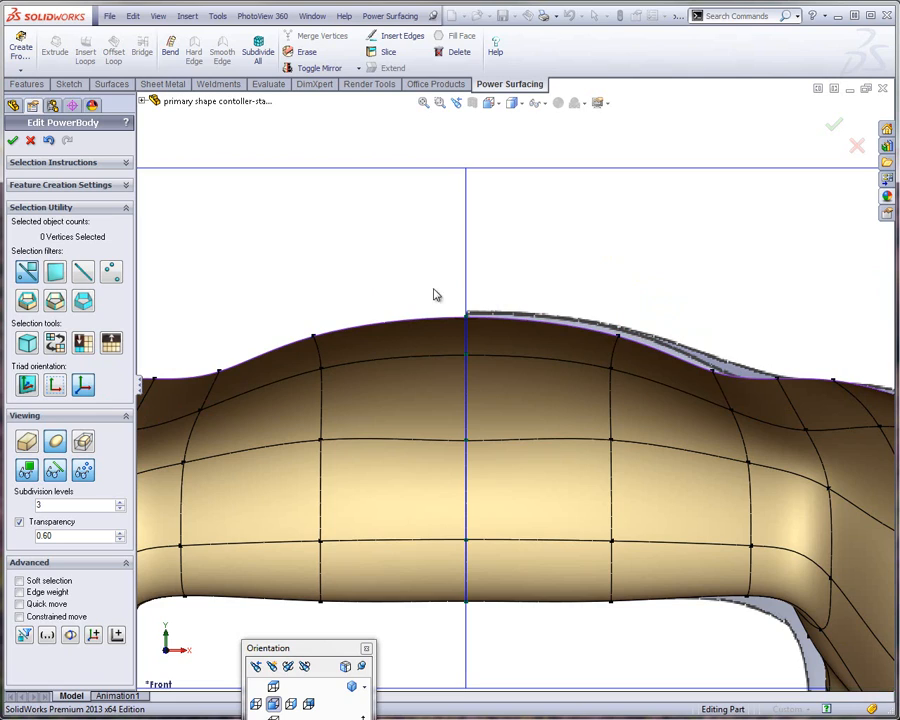
Raise the top rear-edge vertex on the mirror line by about 0.04 in toward the reference outline
left_click_drag(438, 277, 474, 318)
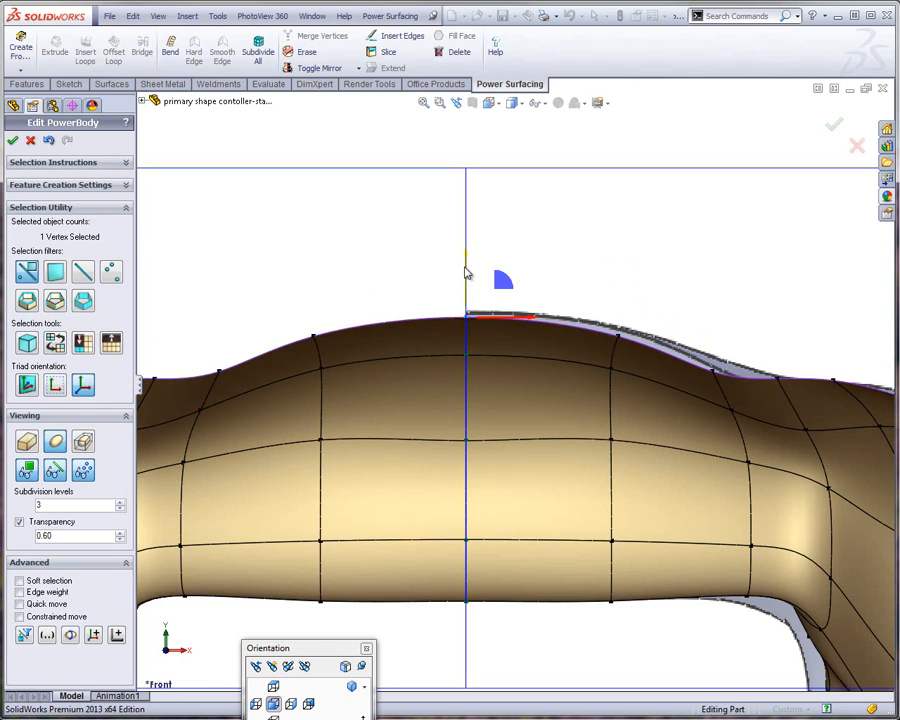
left_click_drag(466, 272, 335, 260)
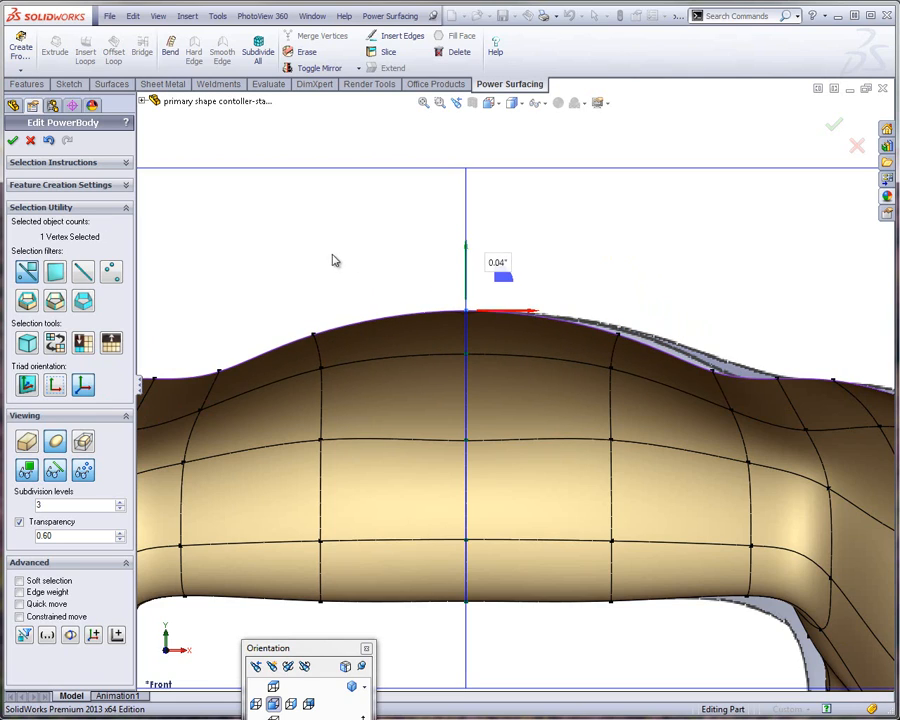
left_click(237, 246)
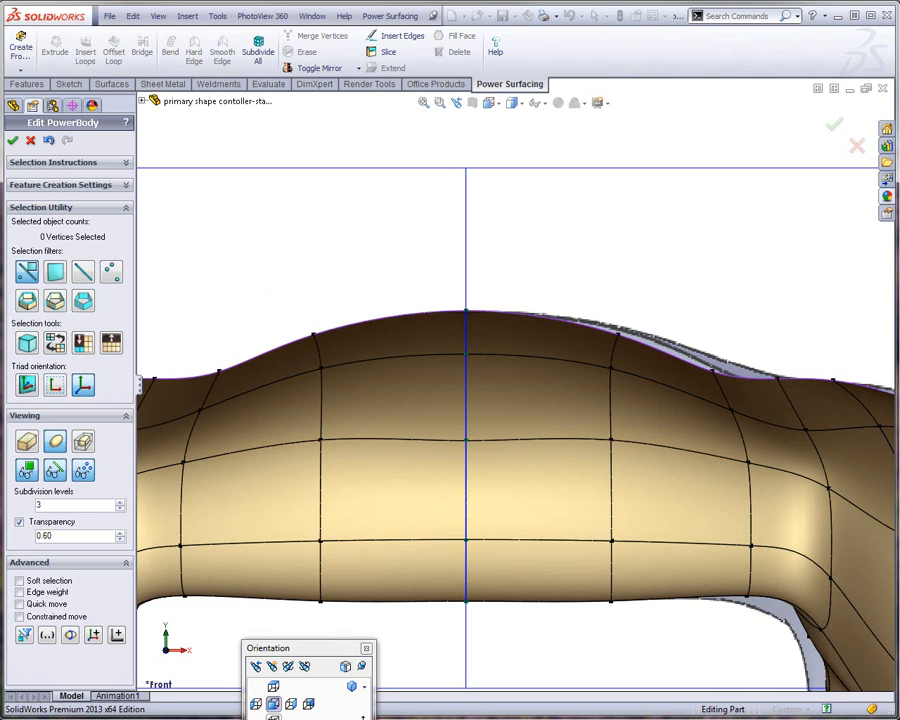
In the top view, move the two front-edge vertices beside the mirror line about 0.1 in forward toward the reference body
left_click(272, 687)
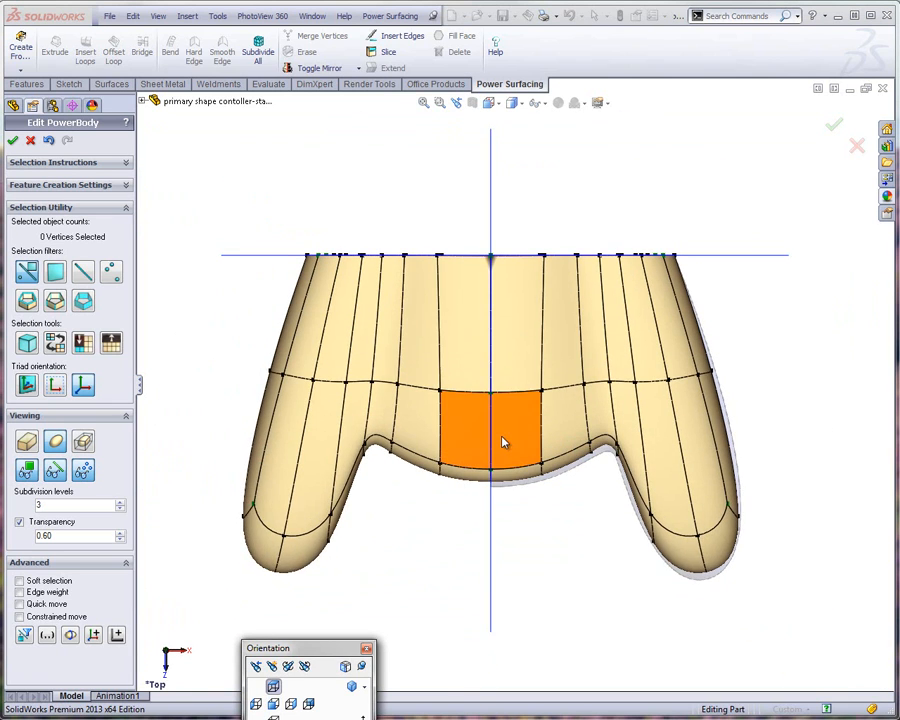
scroll(504, 443, "down", 5)
scroll(491, 451, "down", 2)
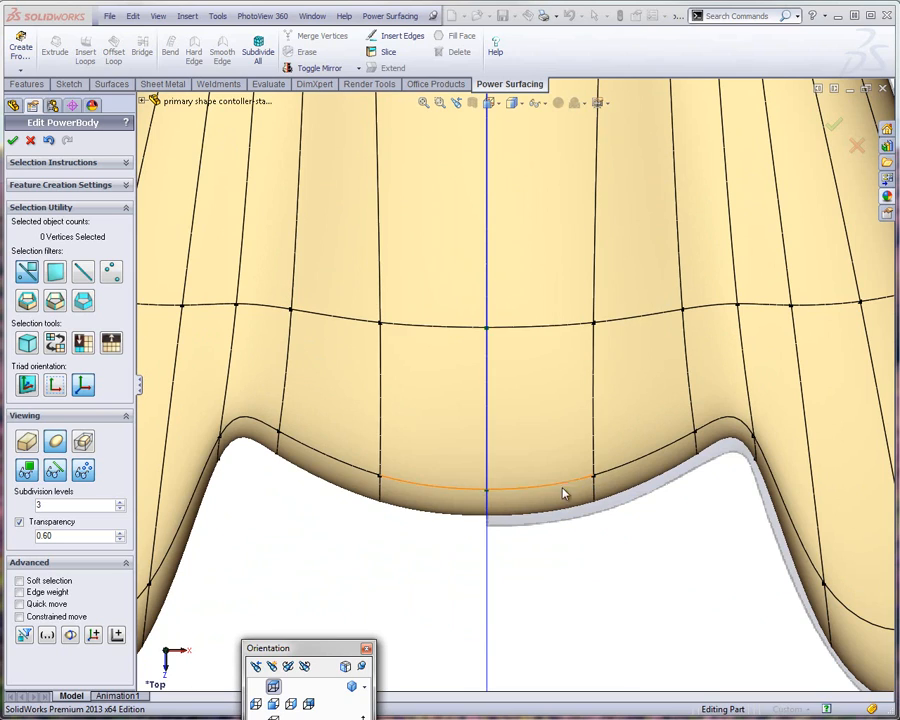
left_click(601, 532)
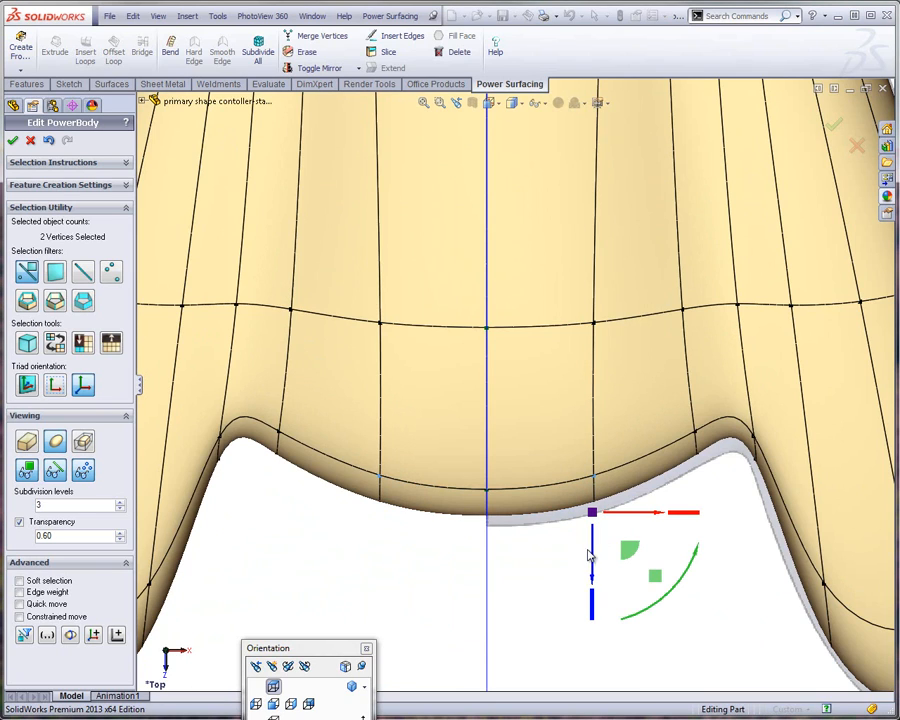
left_click_drag(594, 555, 588, 581)
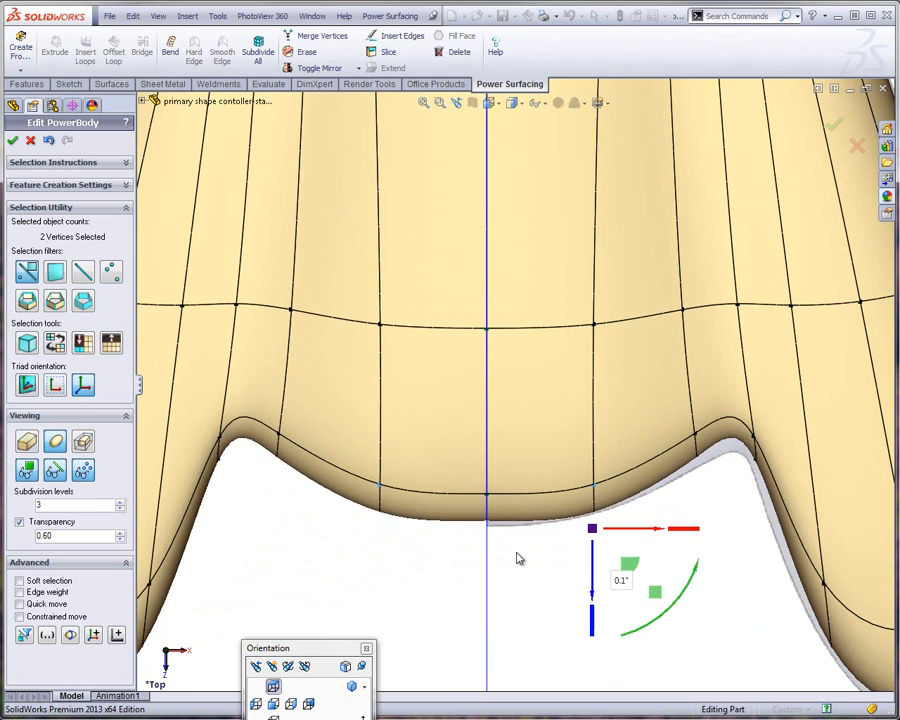
left_click(466, 564)
Move the two front-edge vertices on the mirror line forward to match the reference body's outline
left_click(487, 518)
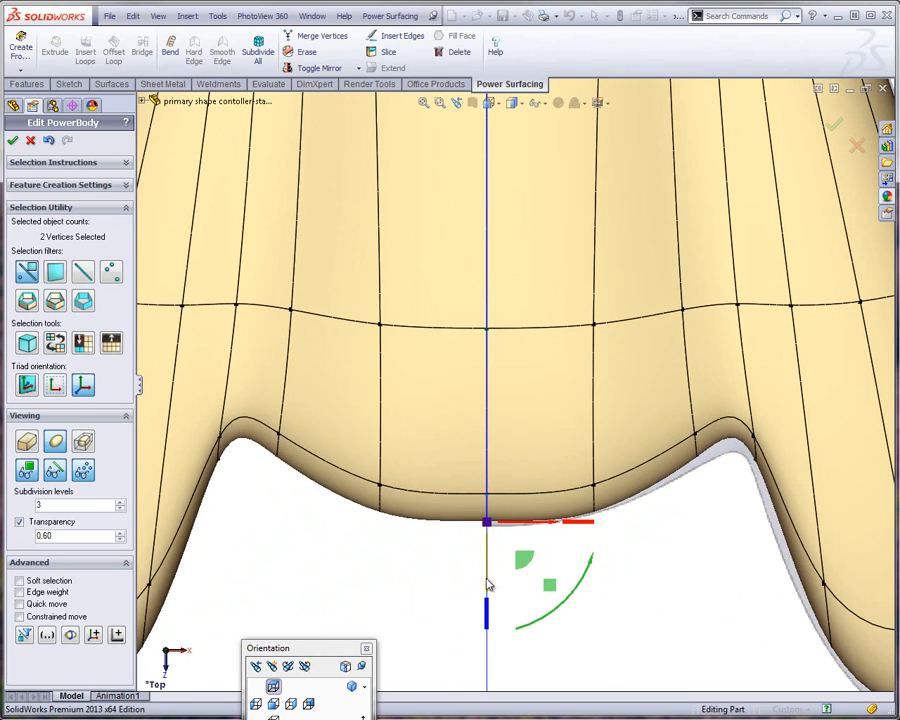
left_click_drag(487, 583, 484, 591)
left_click(635, 532)
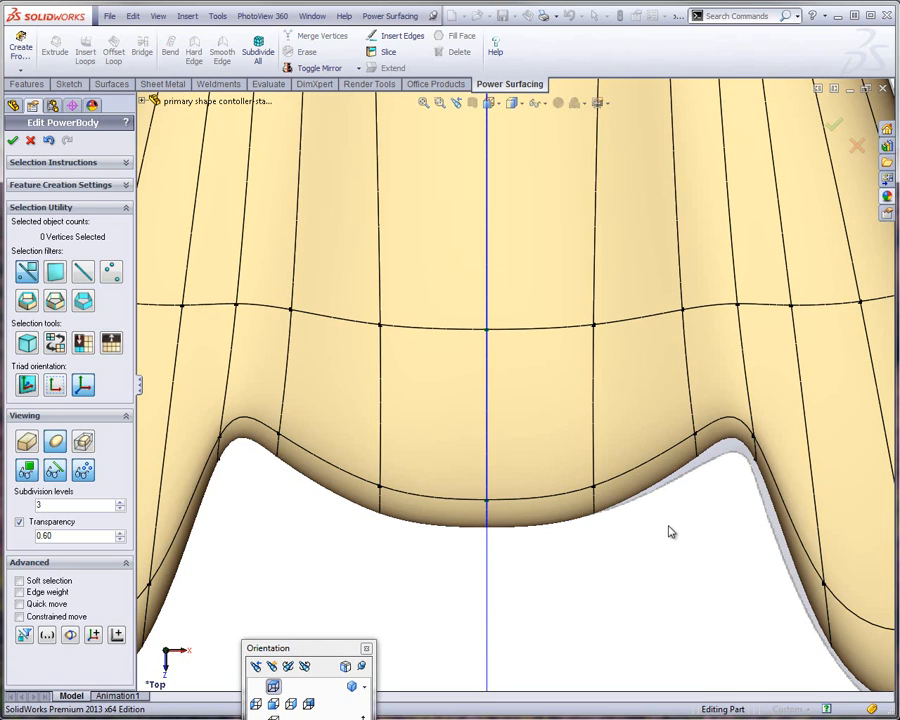
Move the three front-edge vertices just before the grip's inner corner outward and forward onto the reference outline
left_click_drag(671, 532, 716, 400)
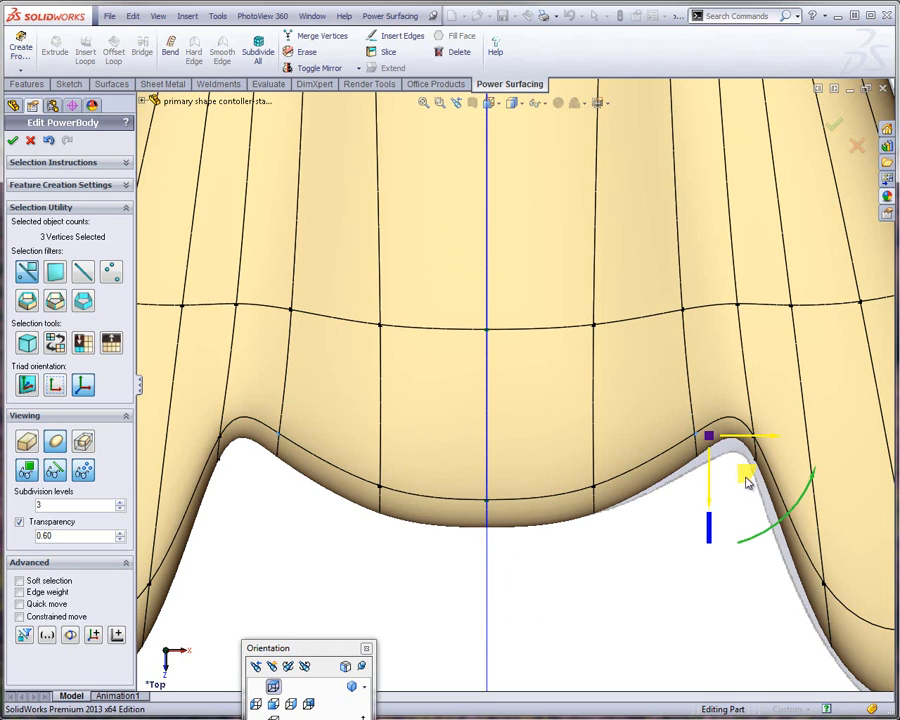
left_click_drag(747, 482, 752, 486)
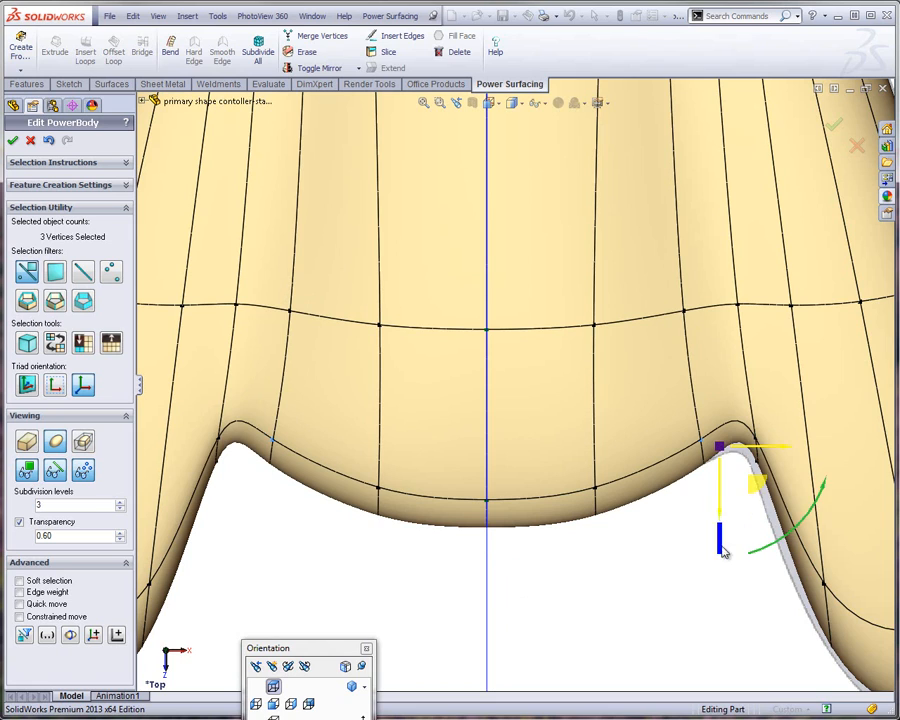
left_click(704, 556)
Move the vertex pairs on both sides of the grip's inner corner slightly toward the mirror line, onto the reference outline
left_click_drag(735, 512, 775, 420)
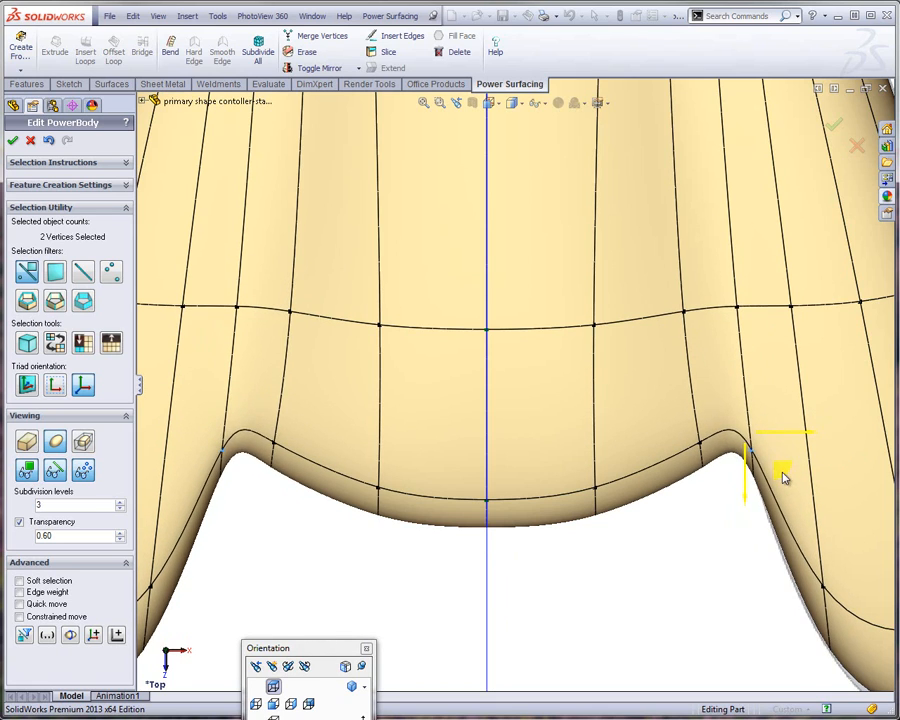
left_click(676, 515)
left_click_drag(676, 515, 719, 420)
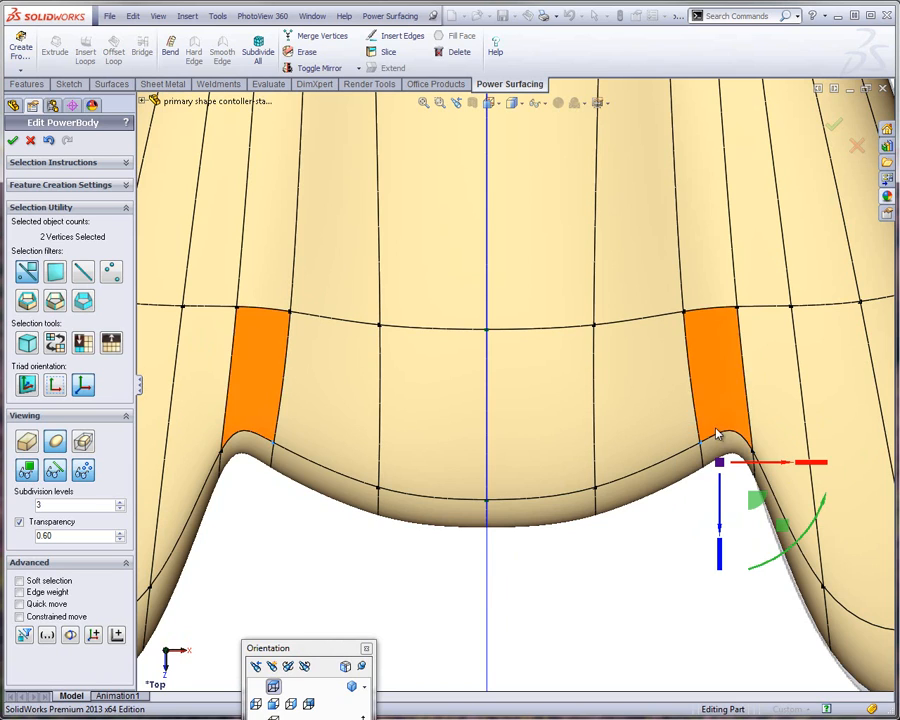
left_click_drag(745, 507, 741, 505)
left_click(534, 566)
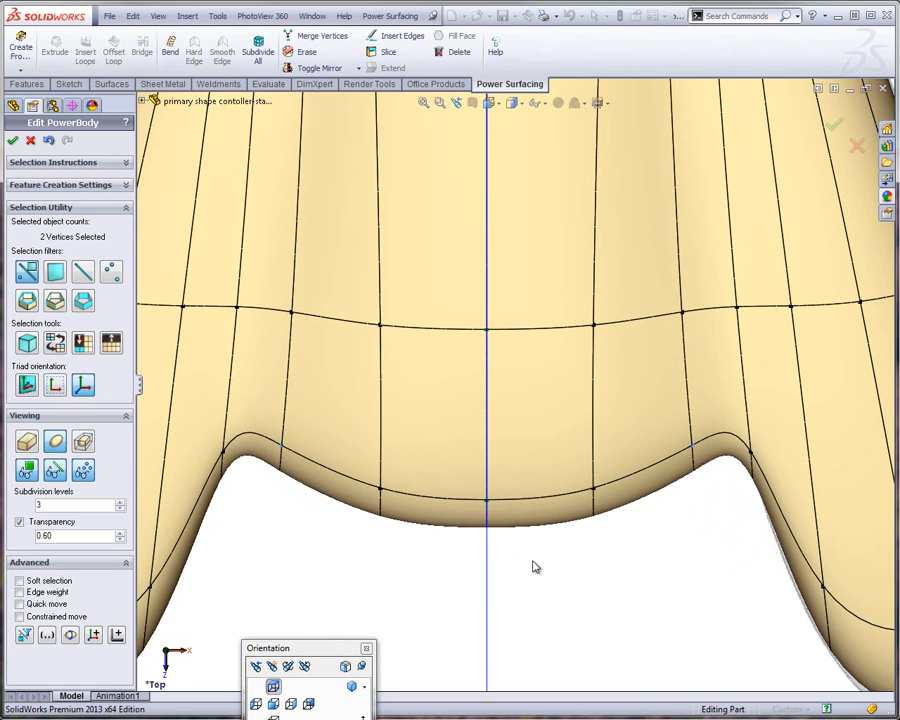
Shift the two front-edge vertices nearest the mirror line slightly rearward toward the reference outline, and check the whole body
left_click(596, 490)
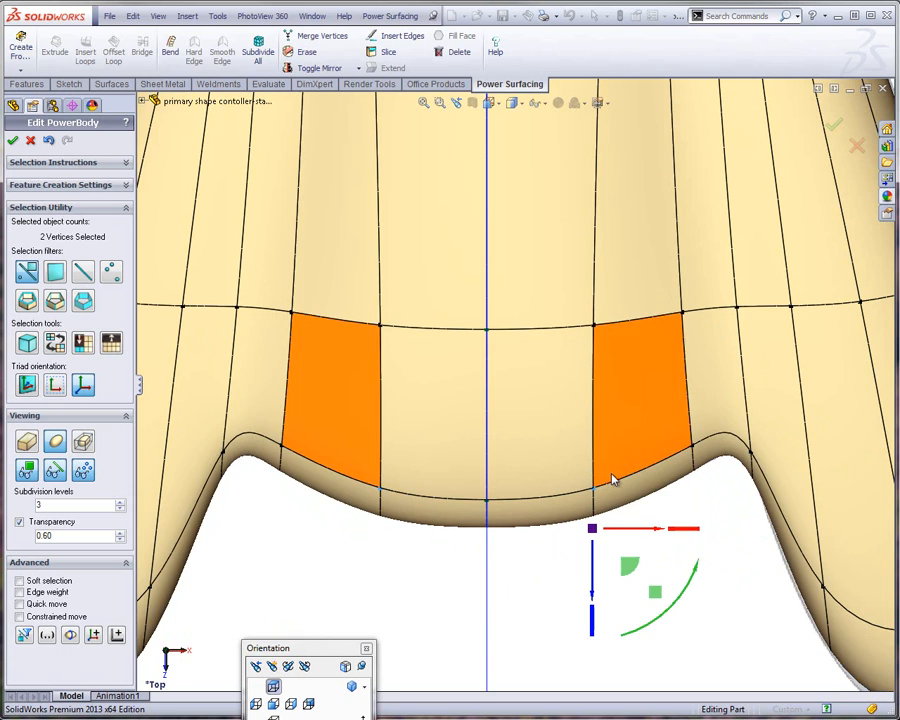
left_click_drag(628, 565, 627, 558)
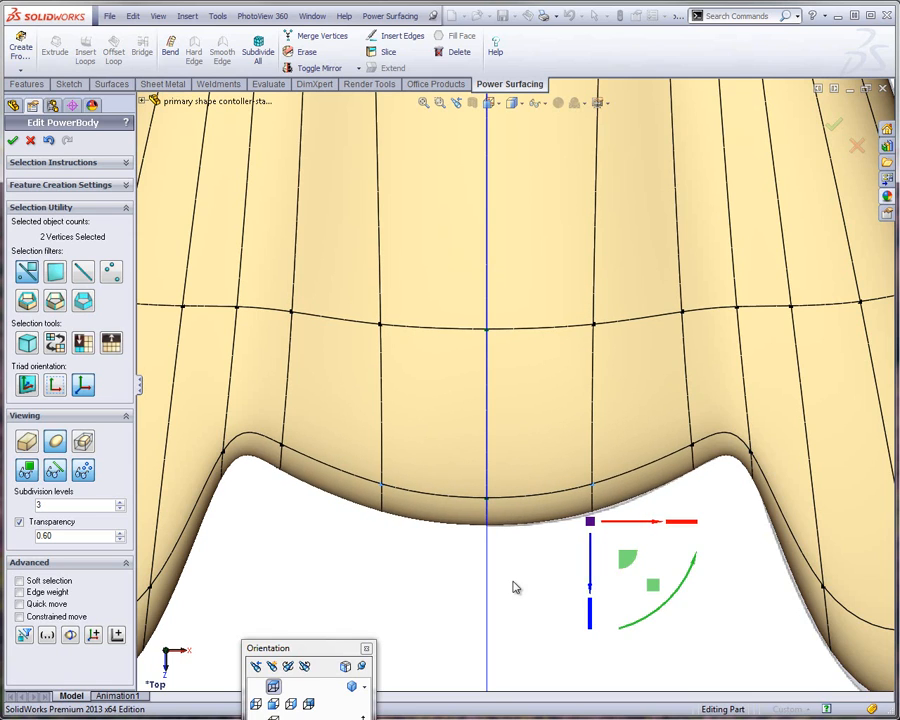
left_click(532, 581)
key("f")
middle_click_drag(518, 563, 568, 474)
In the top view, toggle off the mirrored half and make the body transparent
left_click(273, 686)
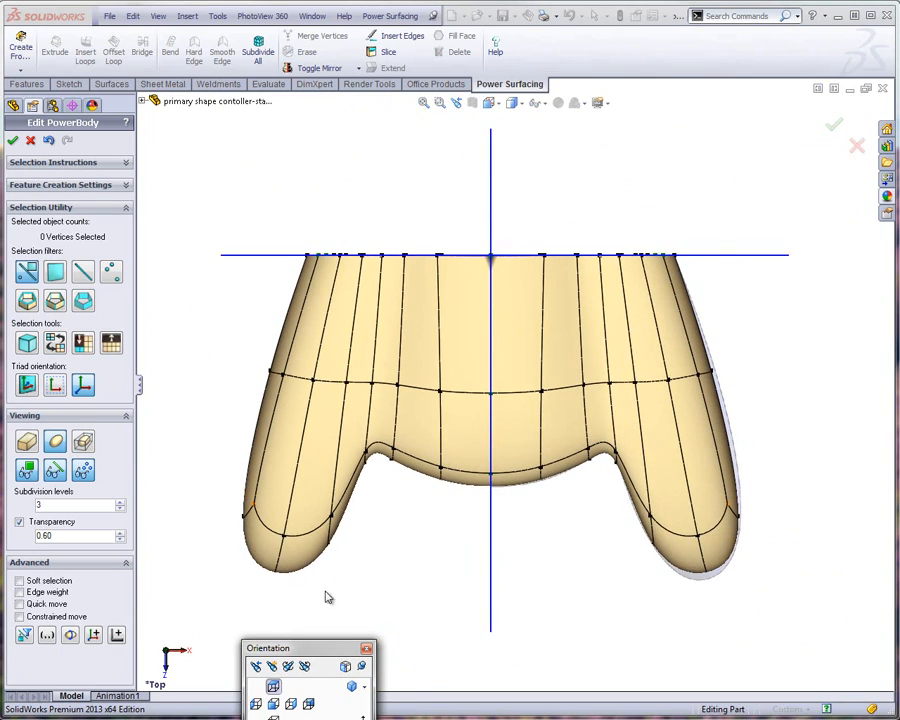
left_click(359, 68)
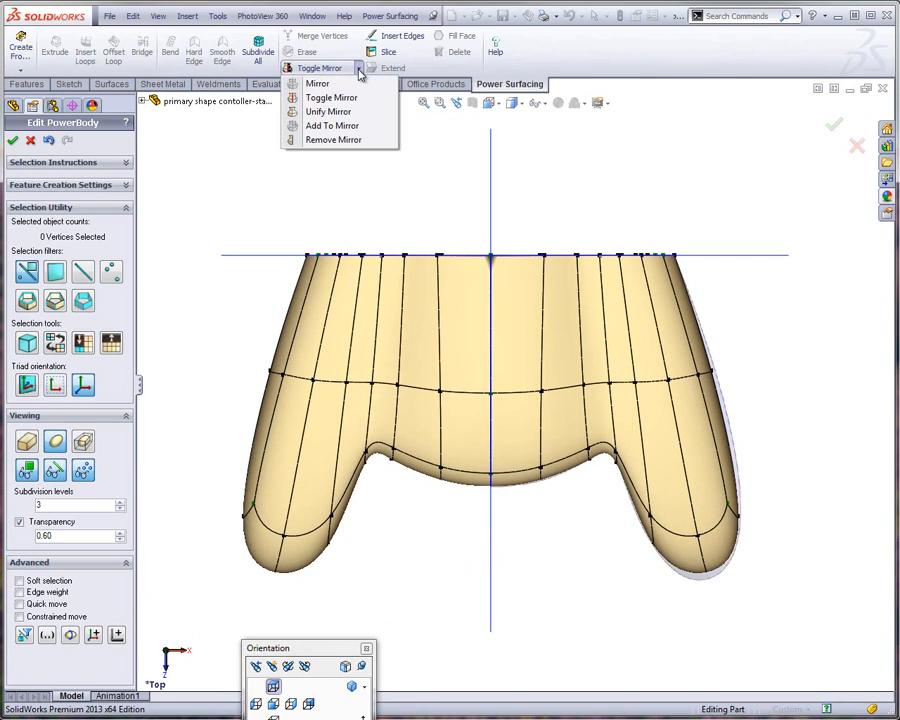
left_click(340, 99)
left_click(340, 99)
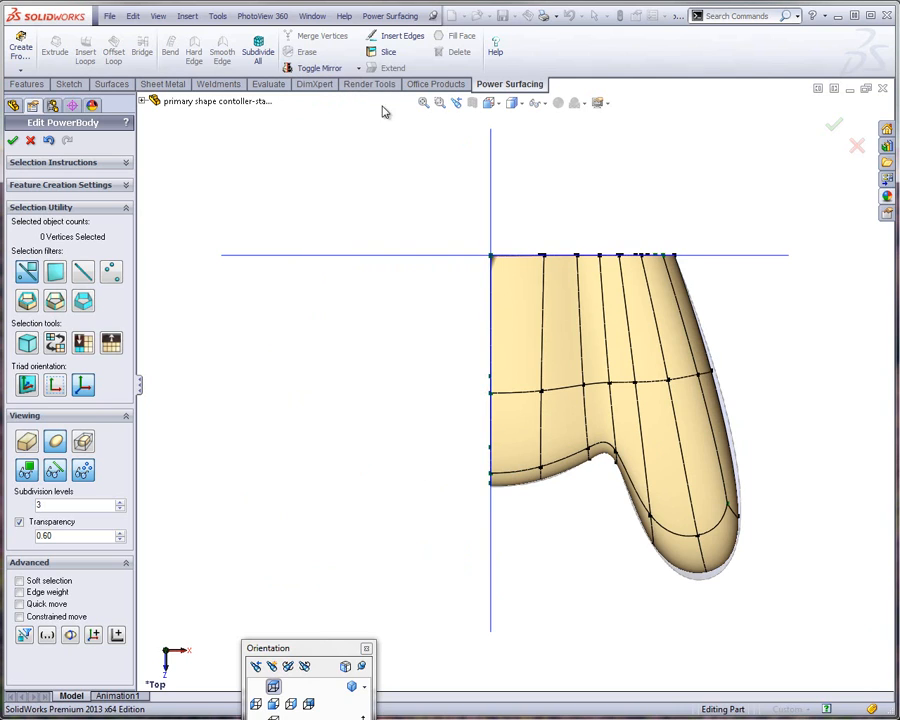
scroll(680, 248, "down", 3)
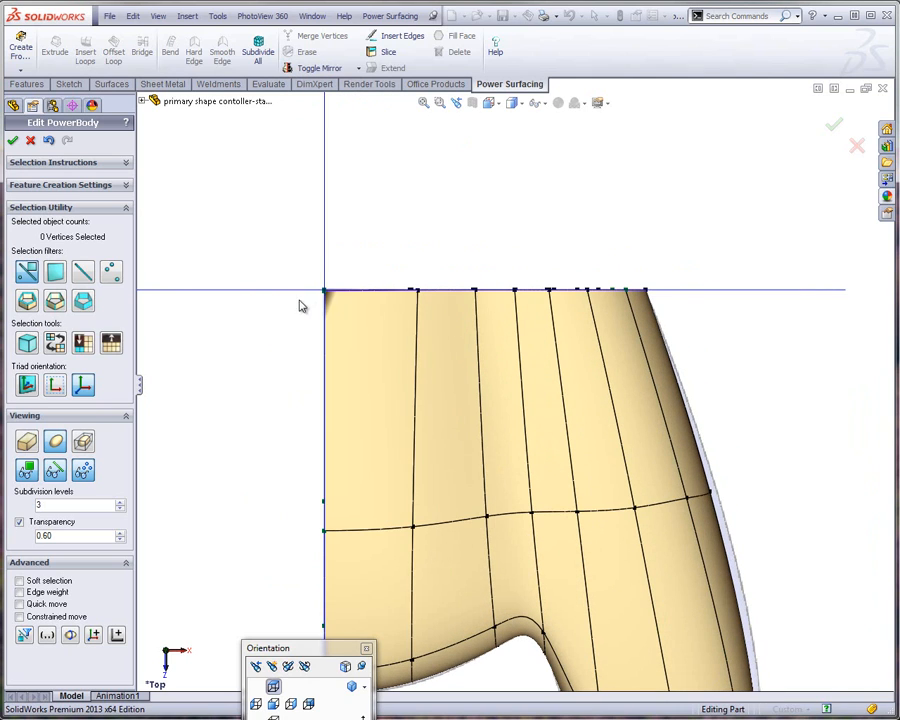
left_click(19, 522)
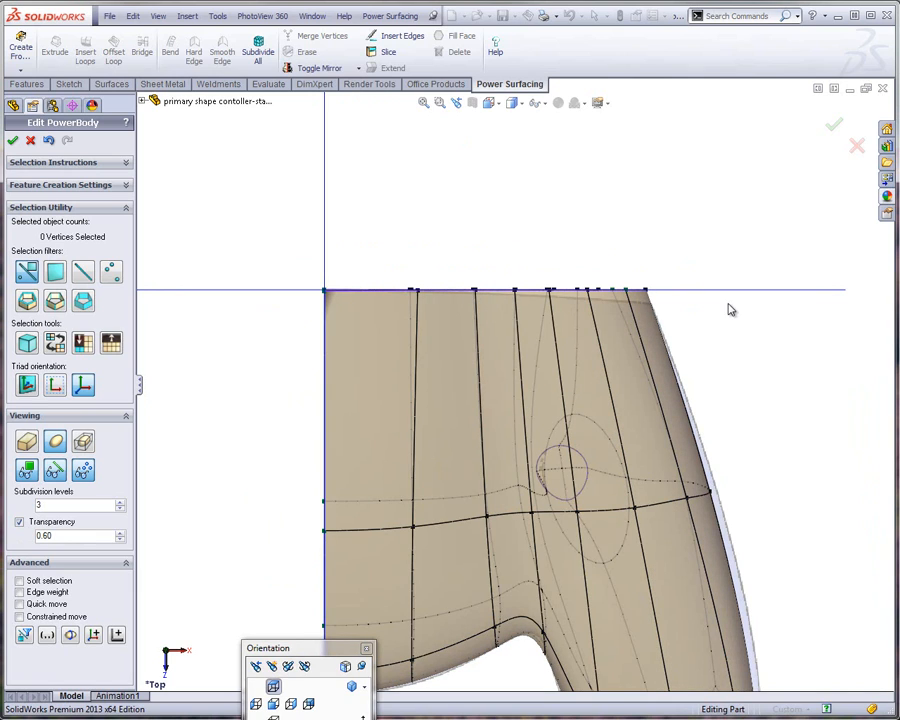
Bend the 18 rear-edge vertices about an axis starting at the mirror line so the outer end of the edge curves forward
left_click_drag(360, 274, 710, 328)
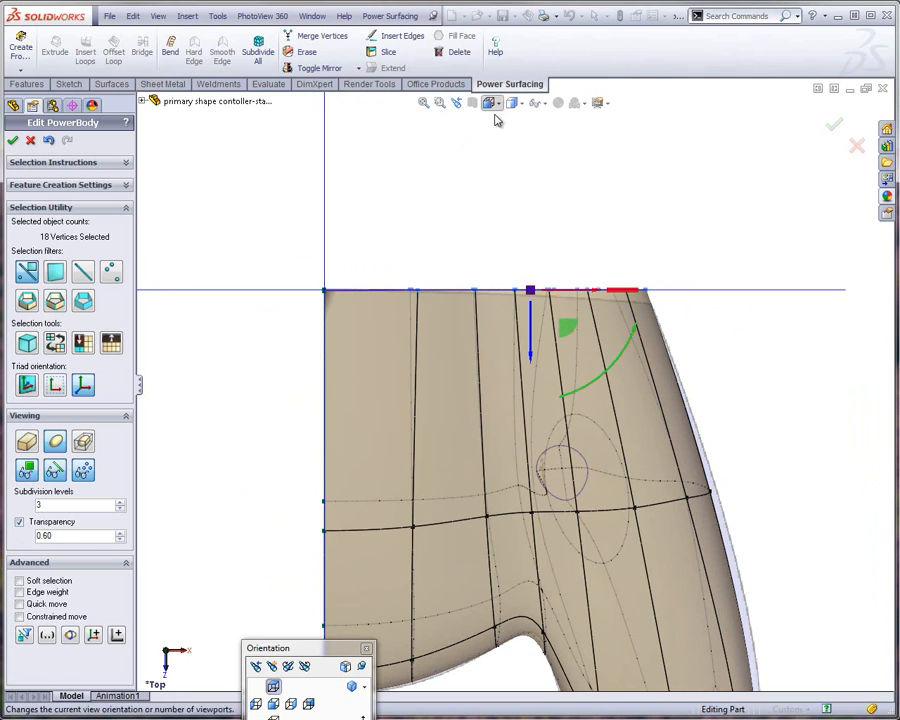
left_click(169, 50)
left_click(325, 266)
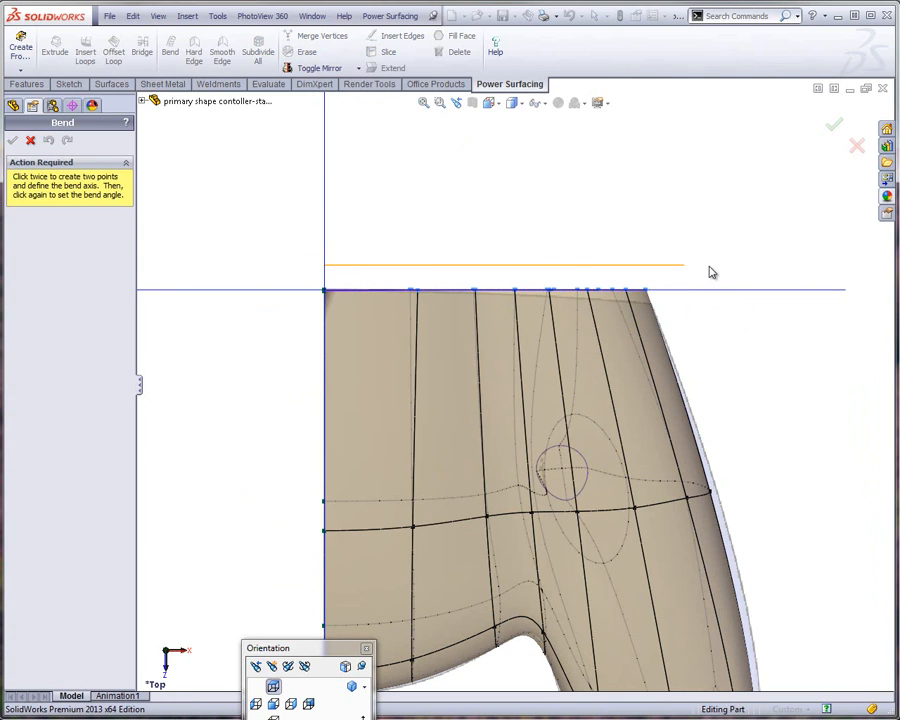
left_click(716, 268)
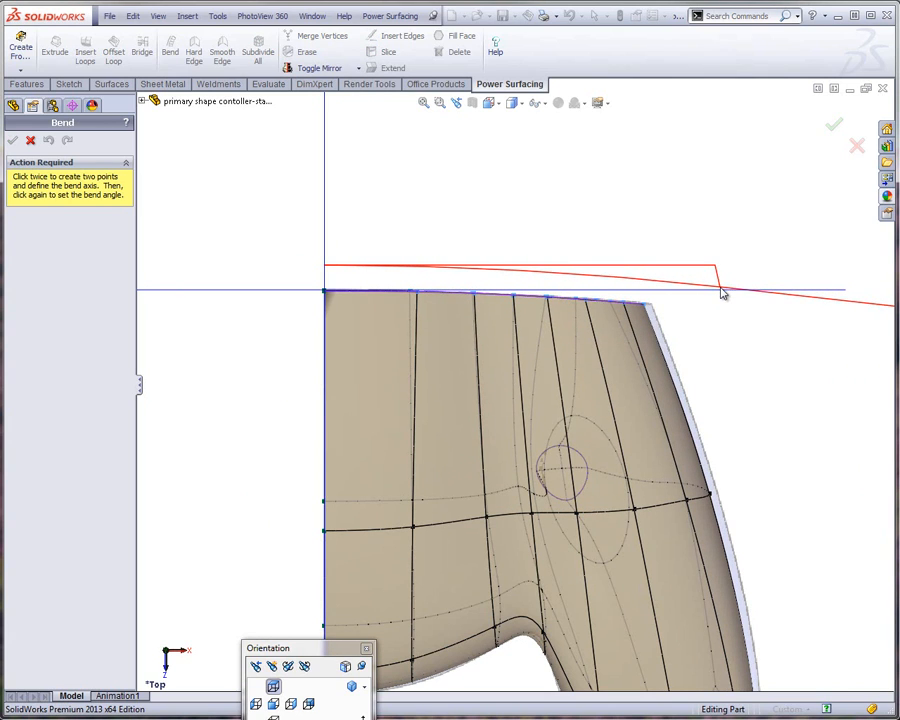
left_click(721, 290)
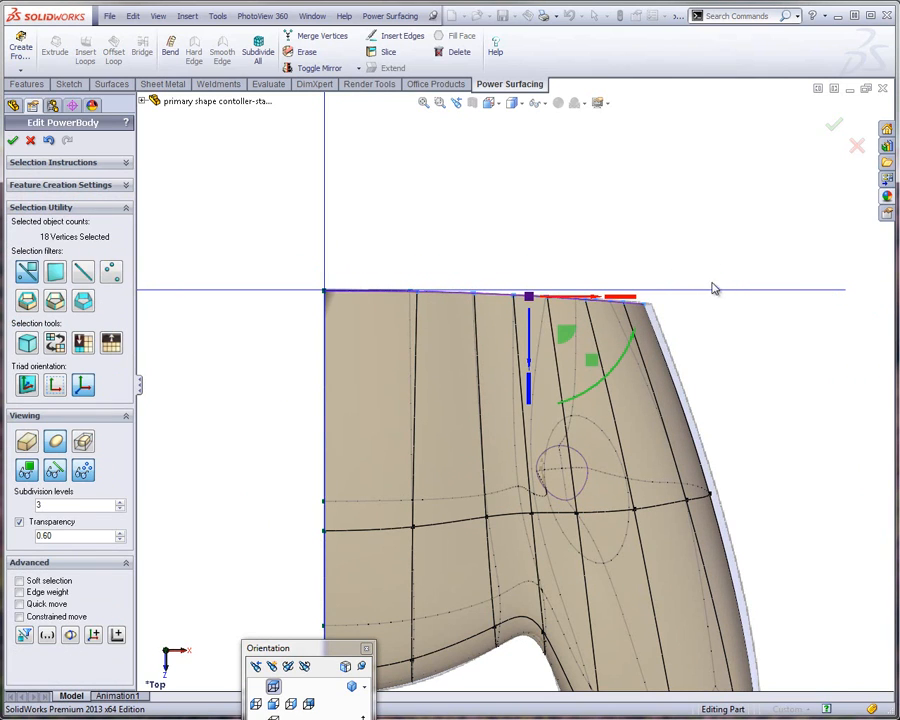
Move the 12 outer rear-edge vertices outward 0.05 in and the three vertices midway along the outer side outward onto the reference outline
left_click(497, 272)
left_click_drag(559, 304, 641, 309)
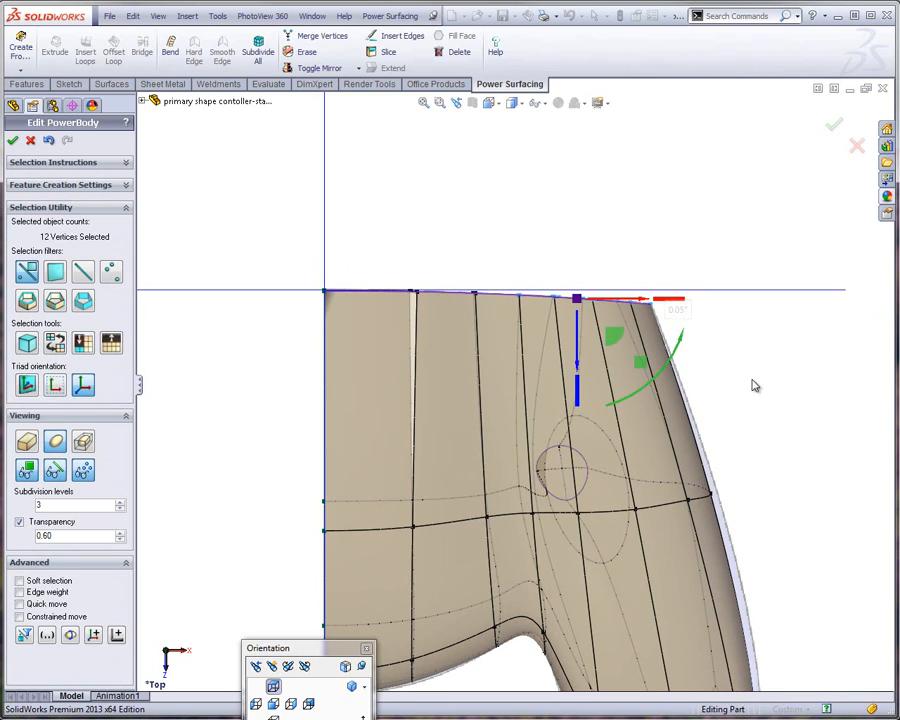
left_click(705, 514)
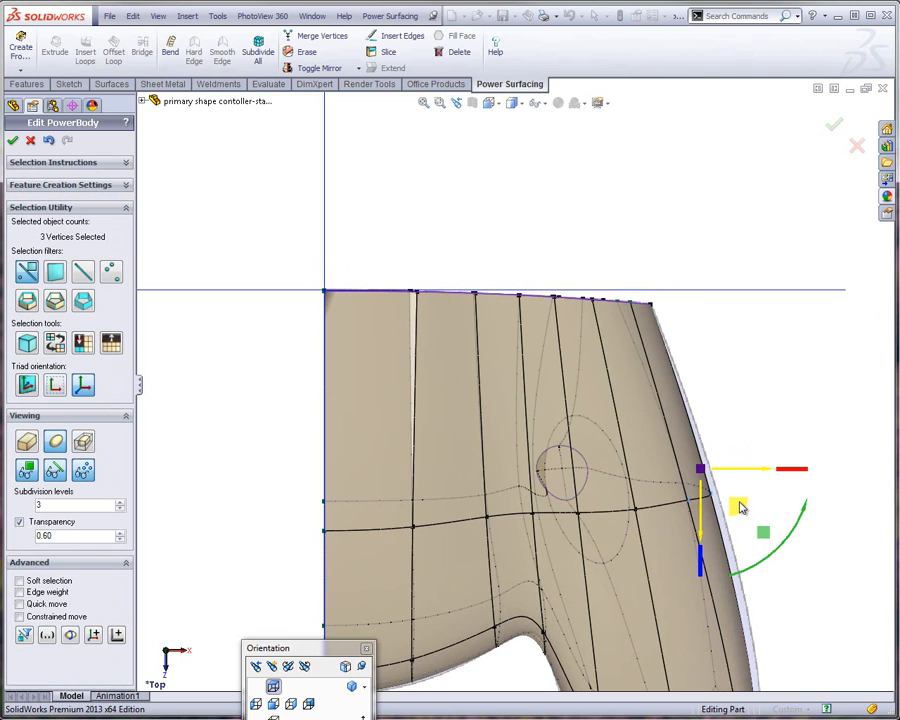
left_click_drag(740, 502, 749, 500)
left_click(752, 399)
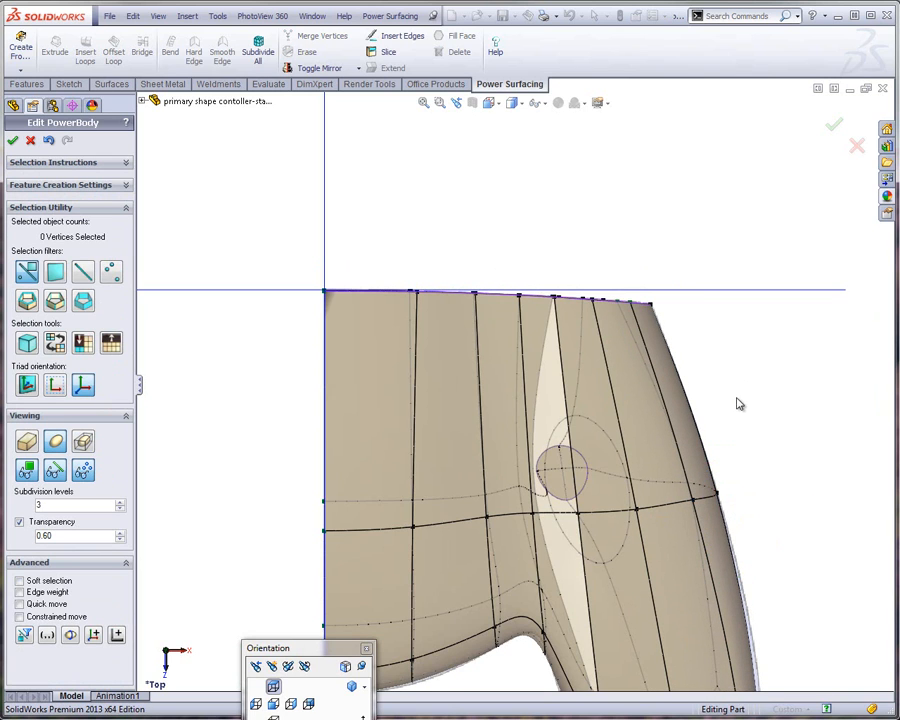
Accept the PowerBody edit to generate the full solid body
scroll(730, 405, "up", 4)
middle_click_drag(698, 440, 527, 211)
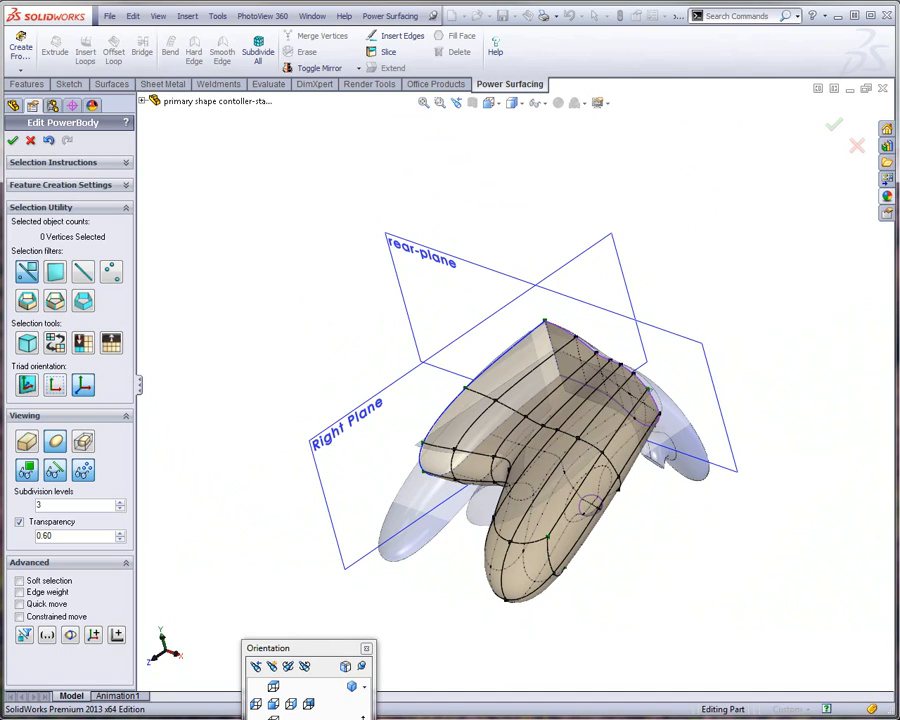
left_click(12, 140)
left_click(13, 142)
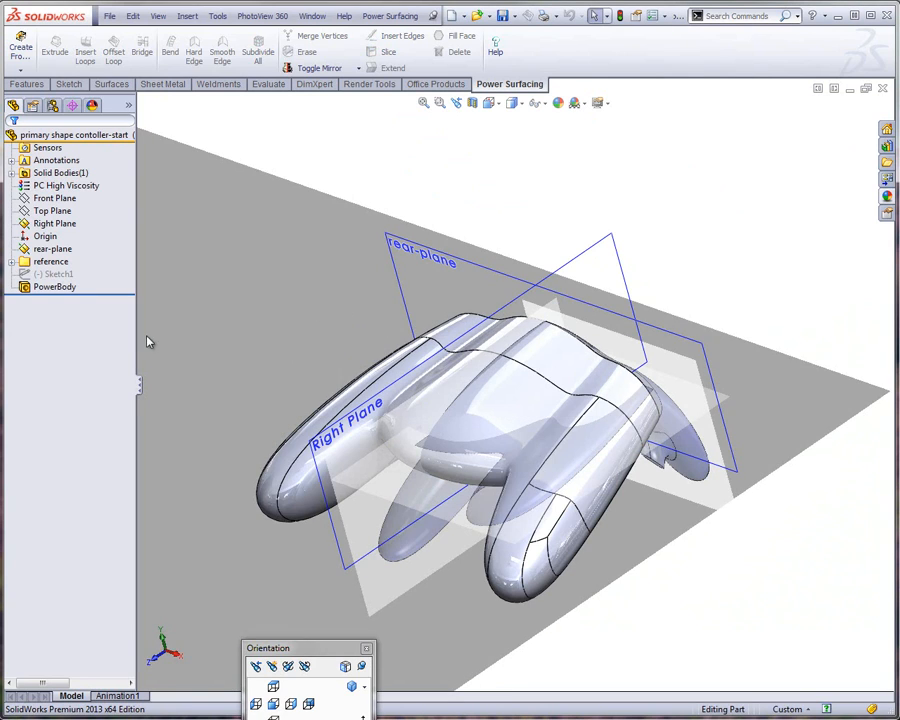
List the part's solid bodies and turn off the shadow display around the model
left_click(54, 287)
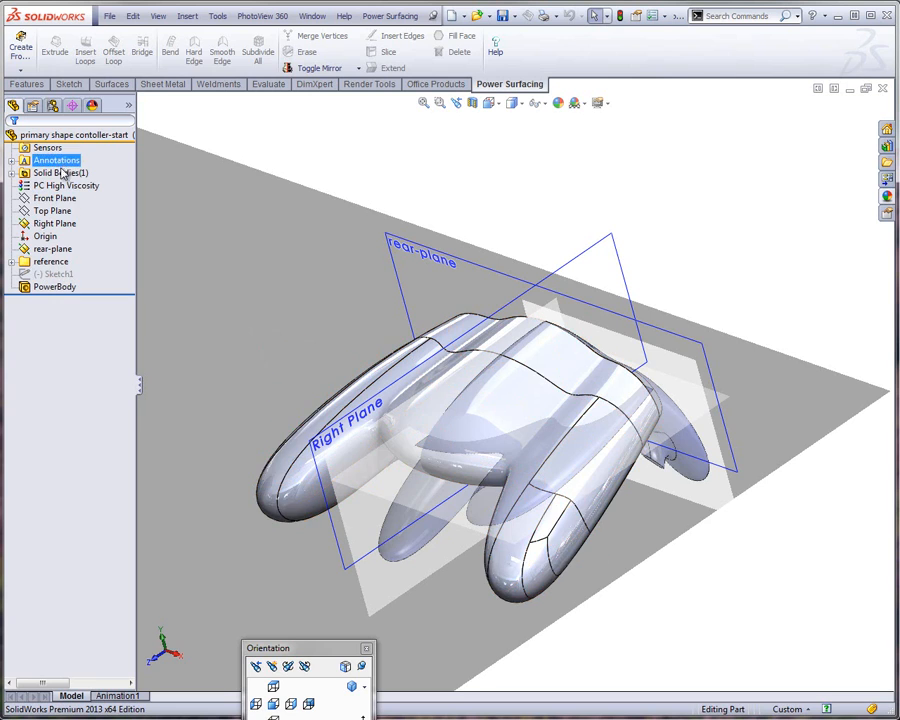
left_click(12, 174)
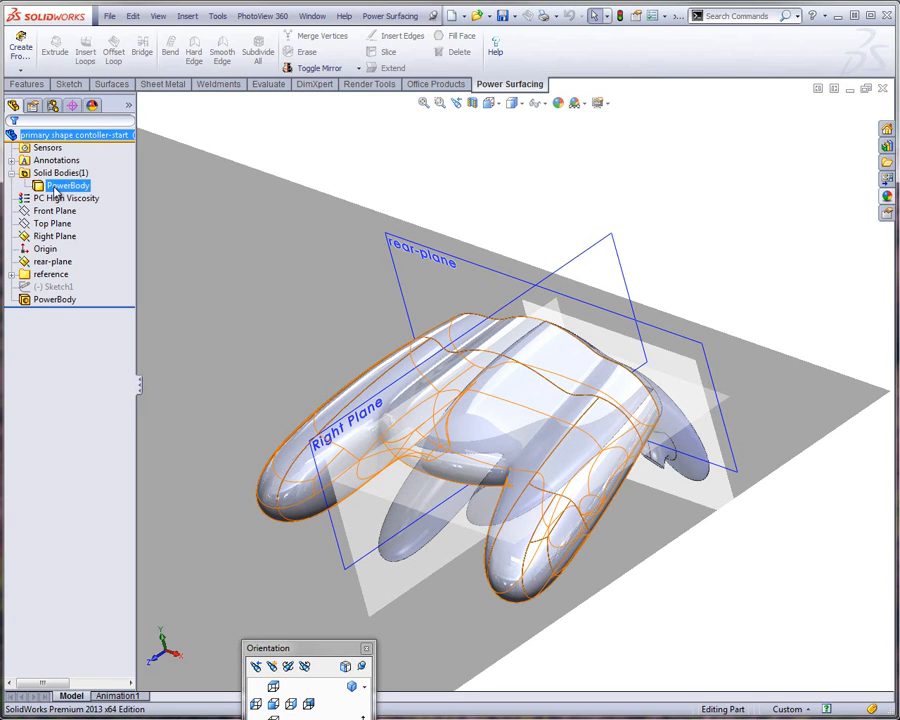
middle_click_drag(412, 285, 506, 177)
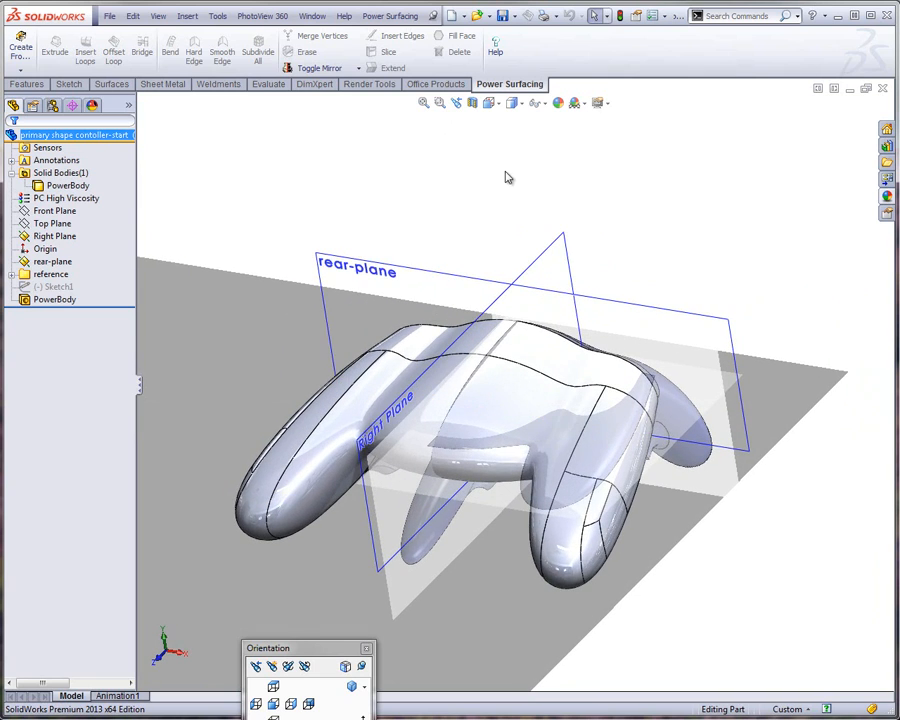
left_click(606, 106)
left_click(603, 134)
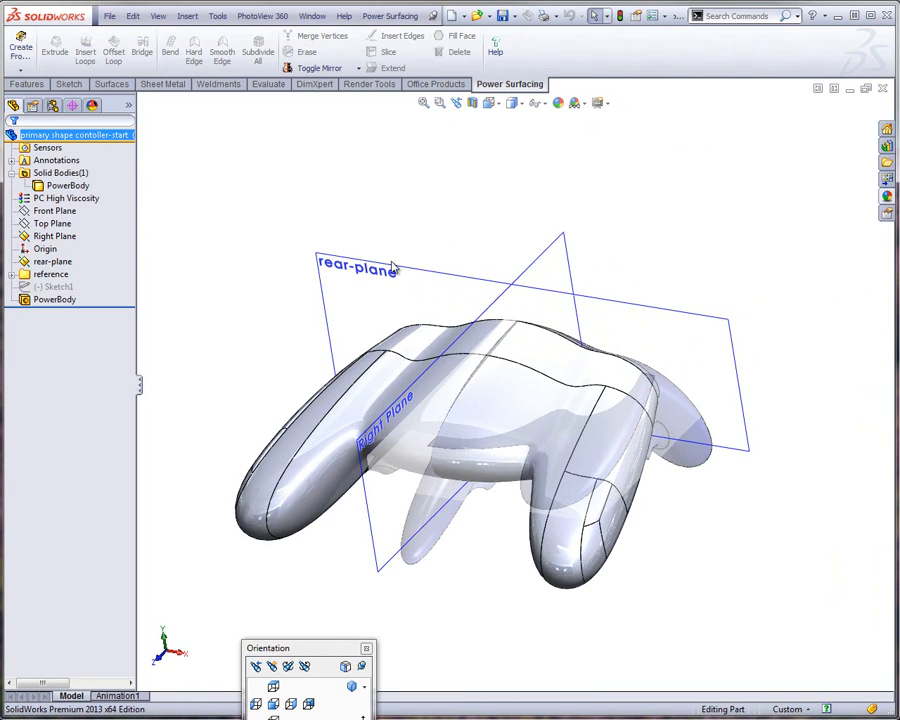
mouse_move(300, 186)
middle_mouse_down()
mouse_move(410, 269)
mouse_move(392, 290)
middle_mouse_up()
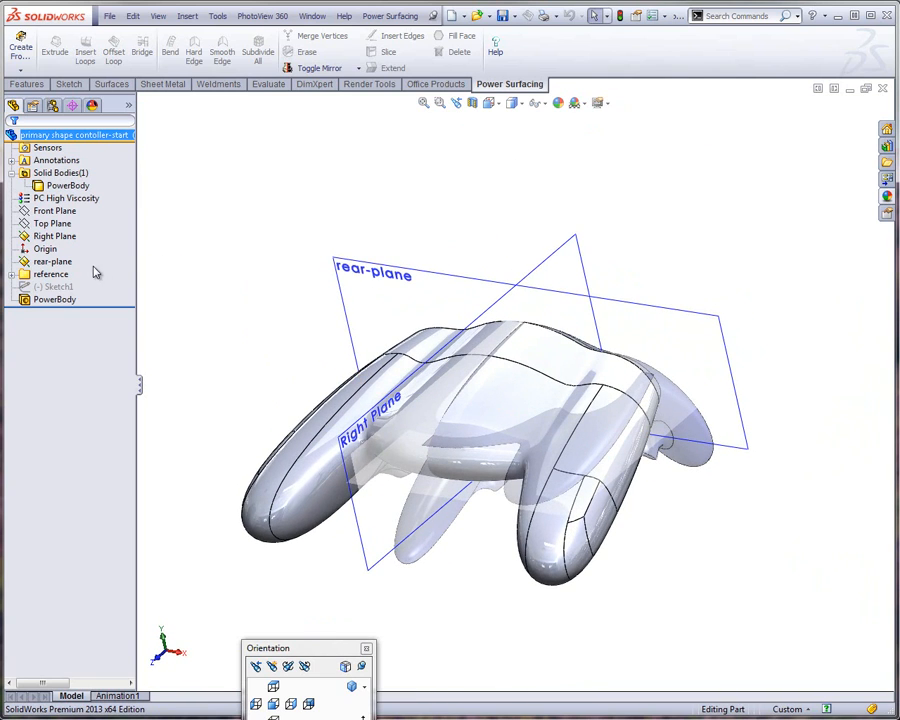
Hide the right-view, top-view and back-view reference sketches in the reference folder
left_click(11, 275)
left_click(60, 287)
left_click(56, 299, "ctrl")
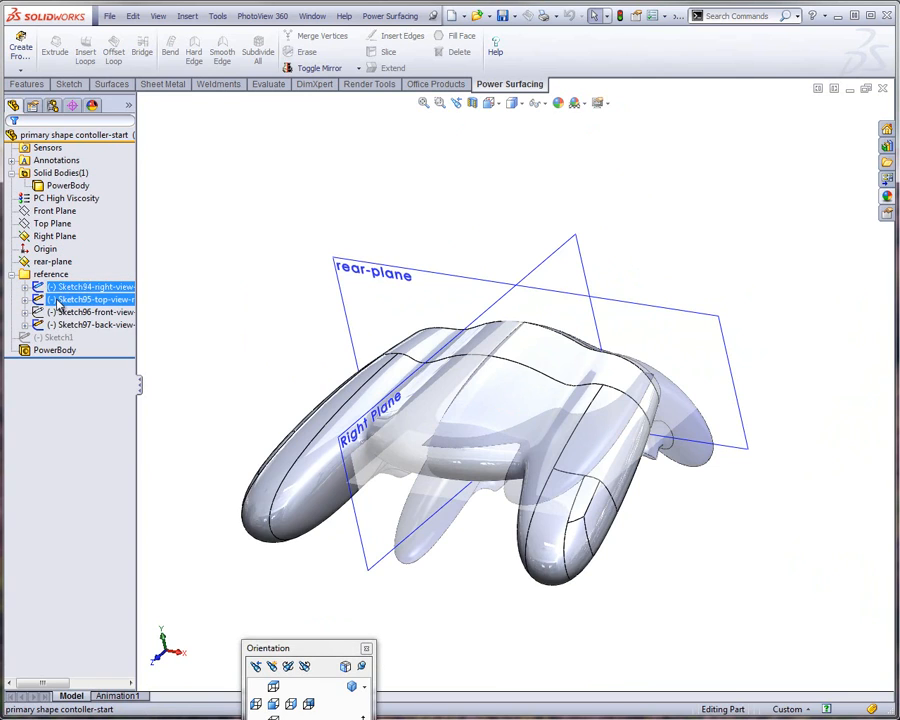
left_click(60, 325, "ctrl")
right_click(61, 326)
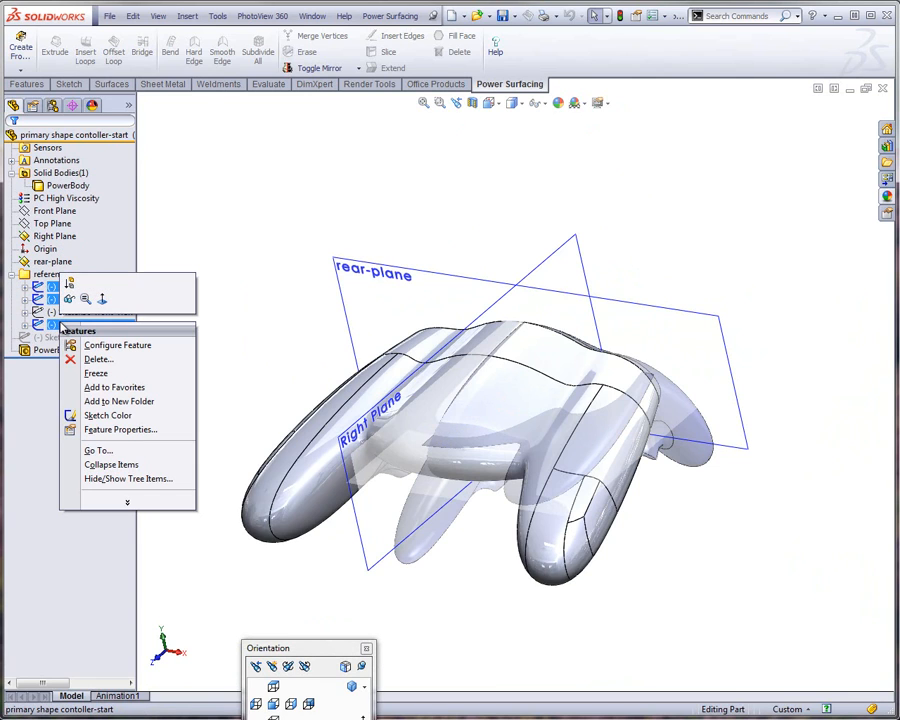
left_click(85, 298)
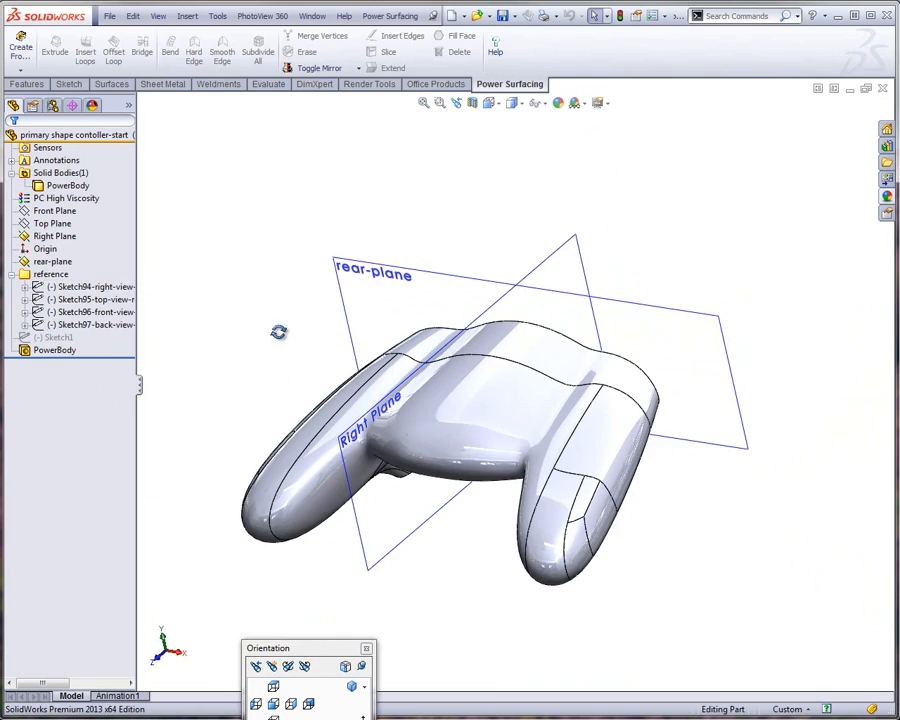
middle_click_drag(278, 332, 432, 352)
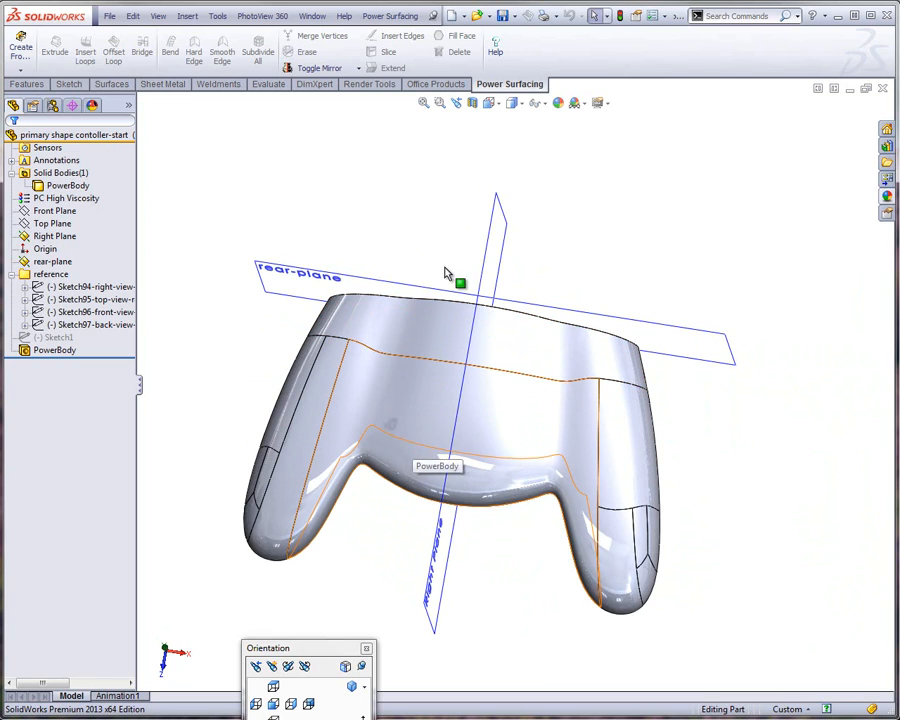
left_click(487, 281)
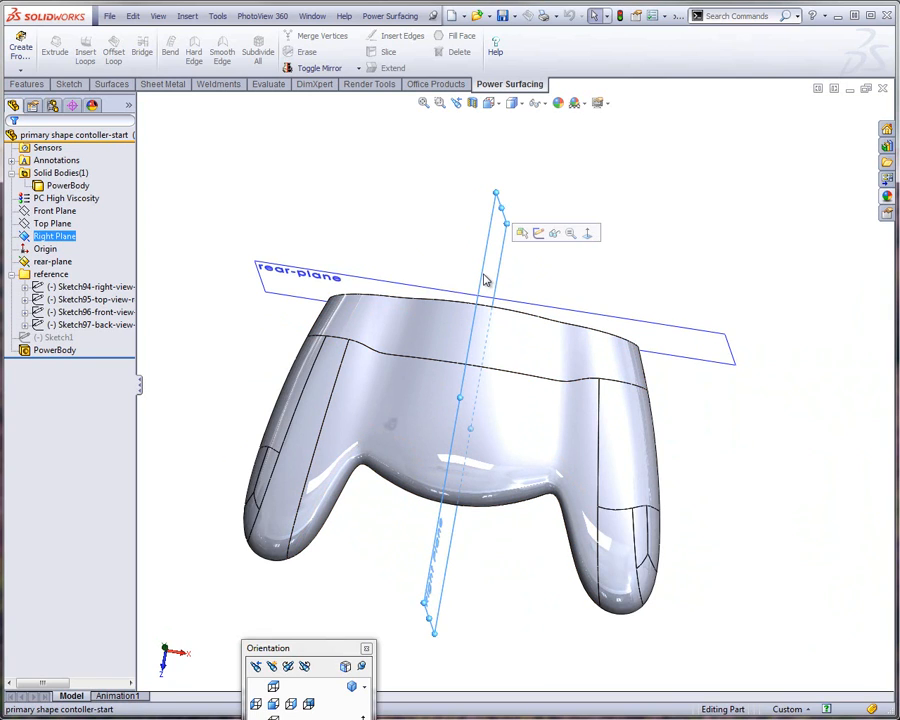
middle_click_drag(393, 309, 350, 210)
left_click(258, 196)
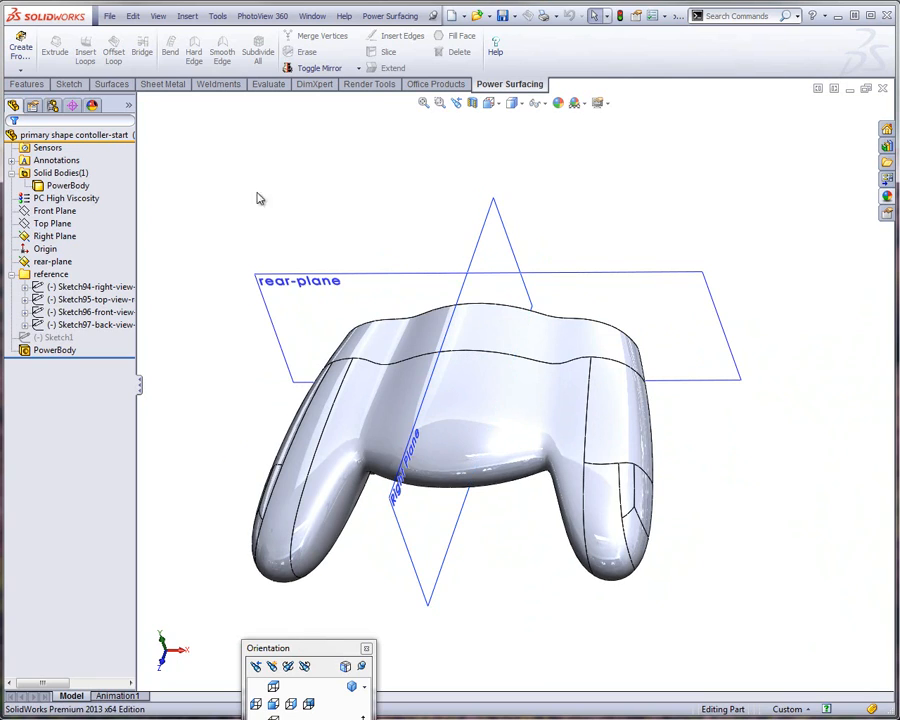
right_click(54, 225)
left_click(68, 203)
left_click(482, 246)
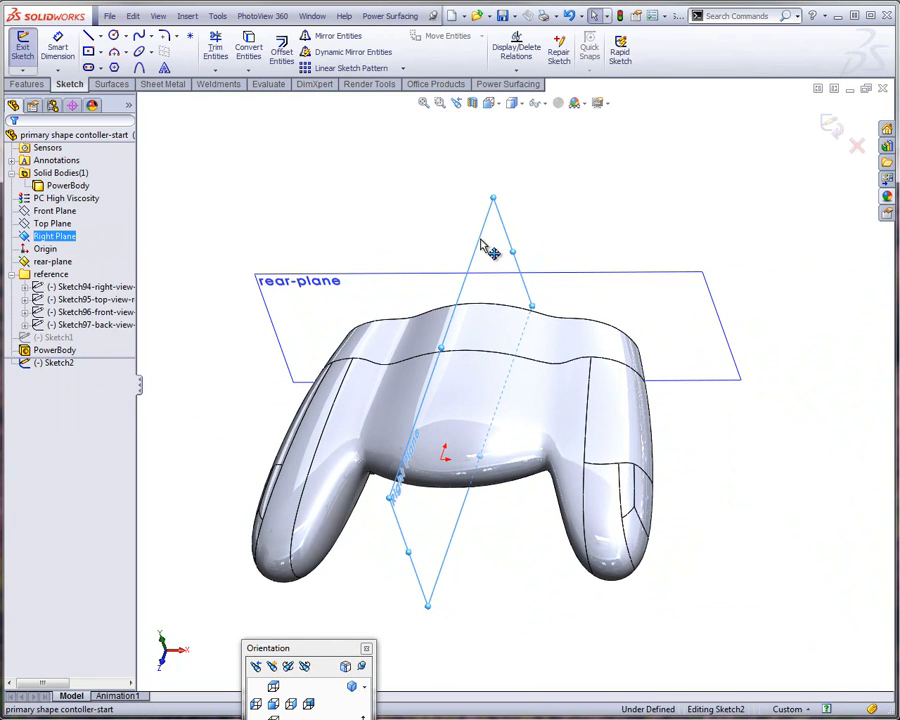
left_click(187, 17)
mouse_move(204, 49)
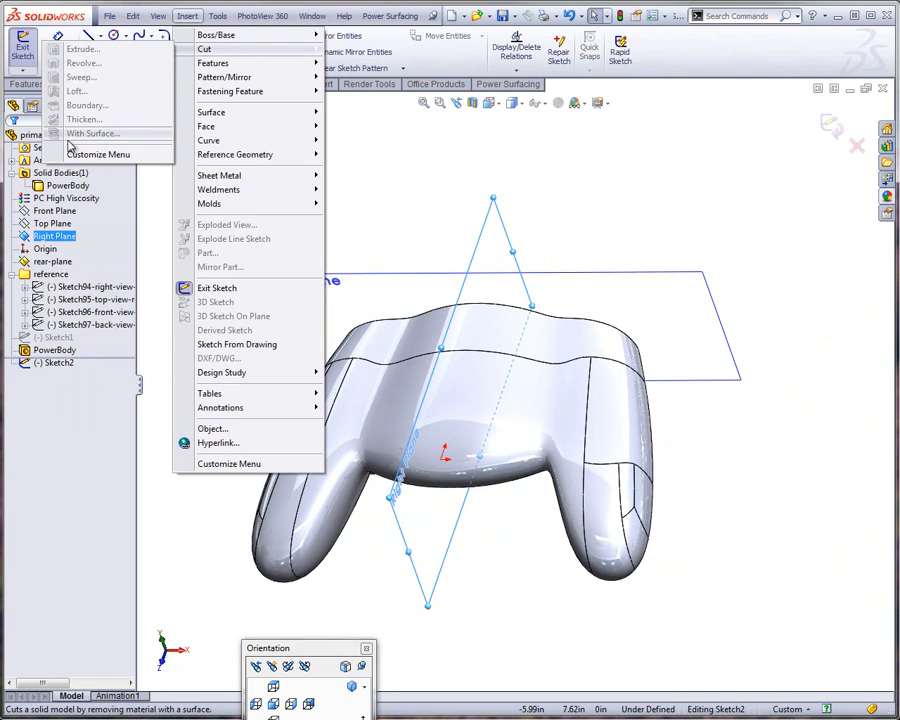
left_click(595, 162)
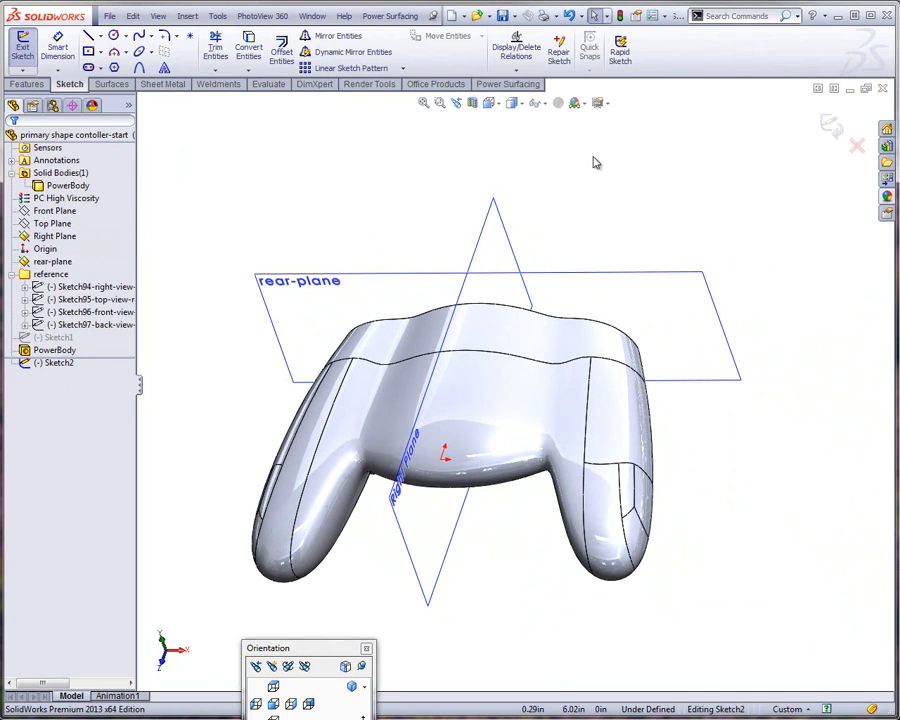
left_click(830, 128)
Cut the controller solid with the Right Plane as the cutting surface, using the default cut direction
left_click(489, 237)
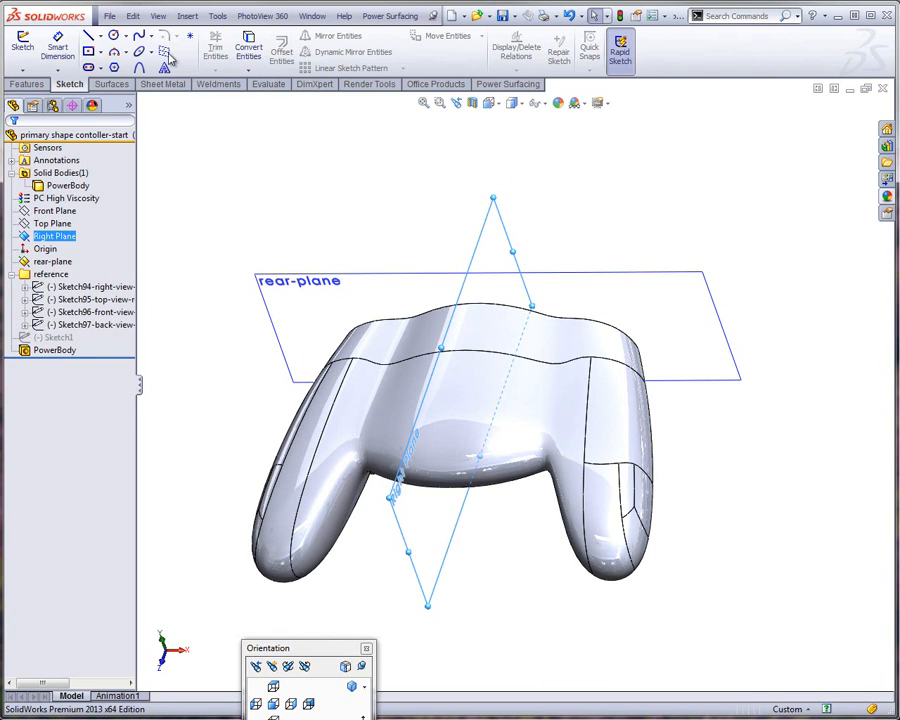
left_click(185, 17)
mouse_move(200, 52)
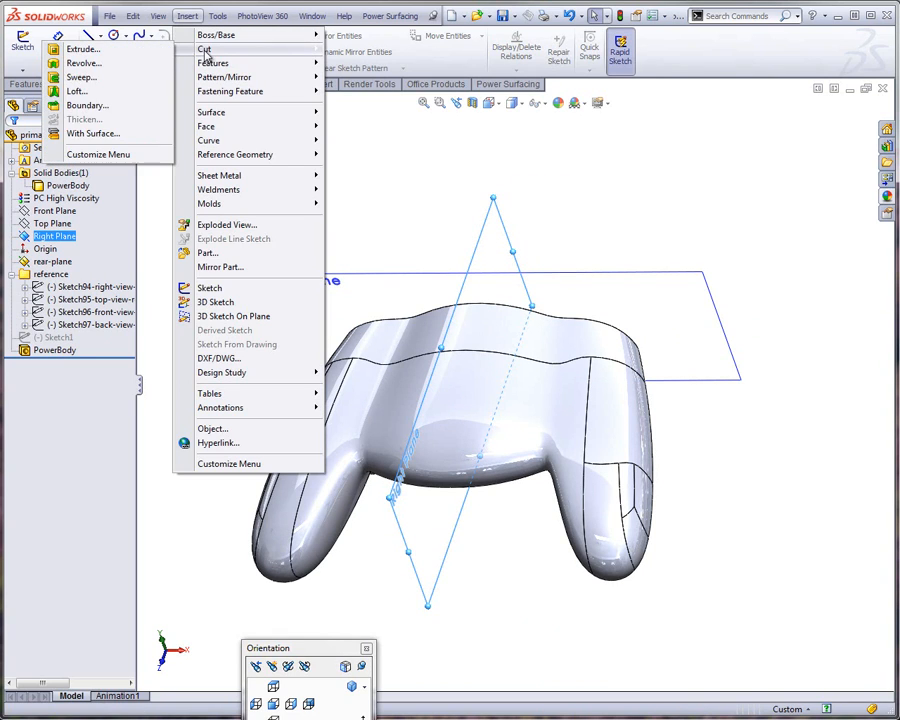
left_click(76, 132)
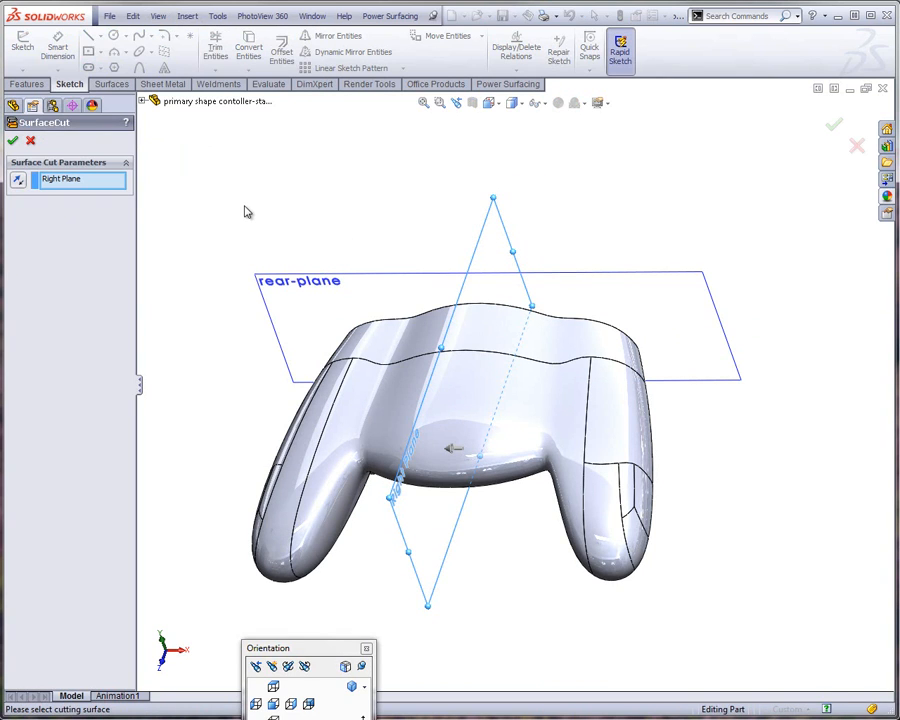
key("Return")
Shell the half body with a 0.10 in wall, removing the flat cut face at the Right Plane
middle_click_drag(371, 227, 475, 382)
left_click(466, 383)
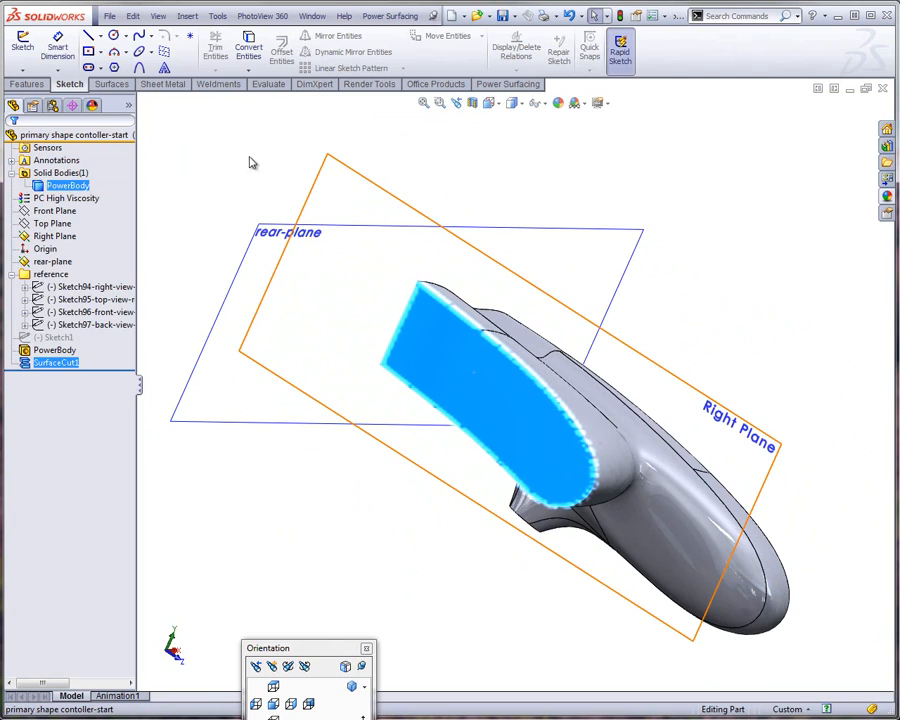
left_click(28, 84)
left_click(436, 69)
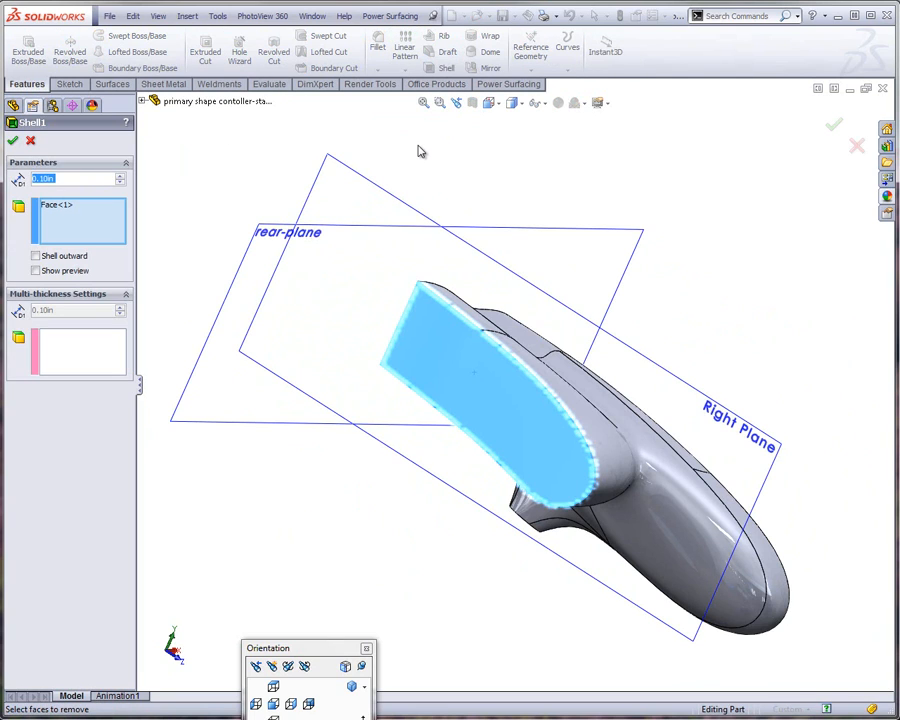
left_click(12, 141)
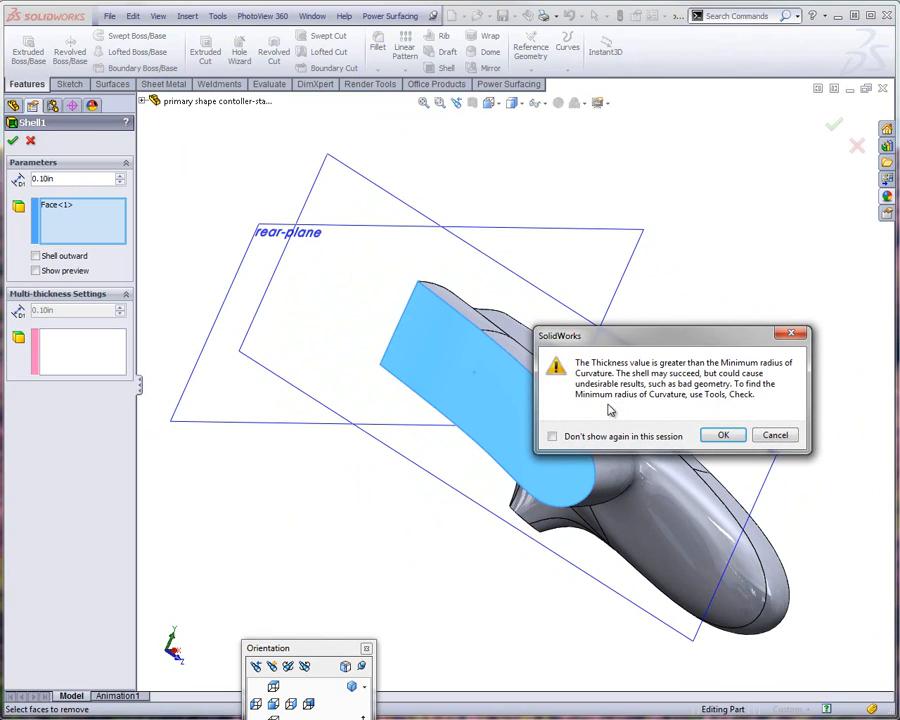
left_click(721, 436)
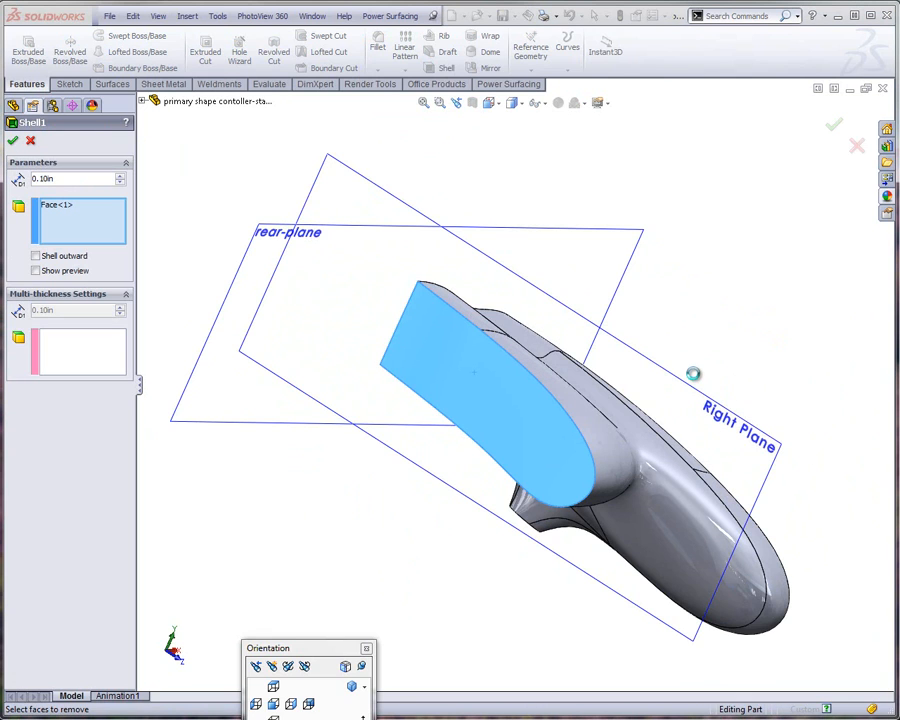
middle_click_drag(551, 370, 330, 346)
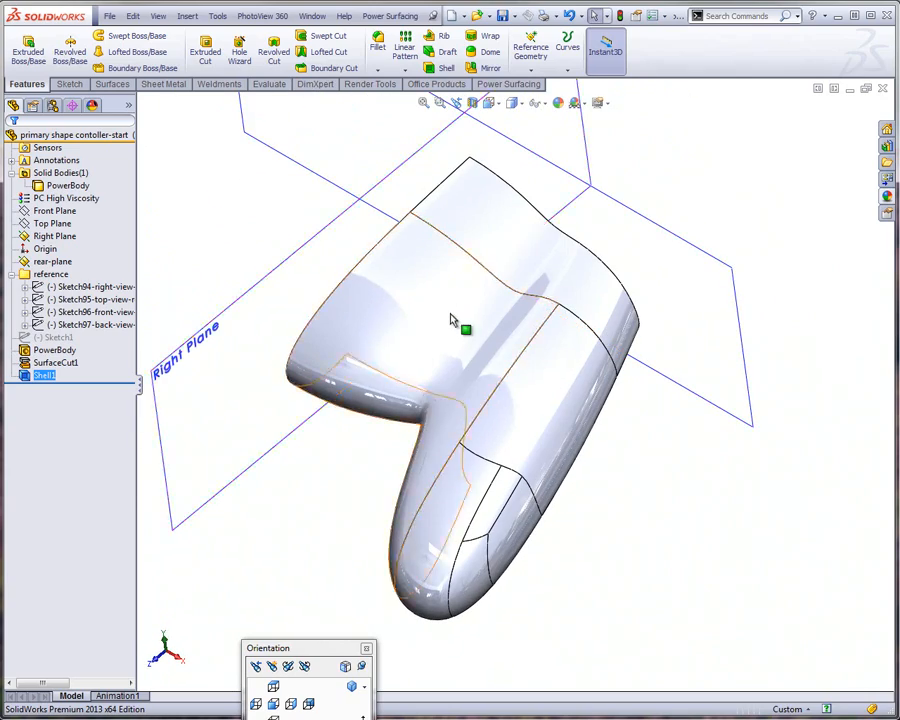
middle_click_drag(456, 318, 452, 290)
Sketch a circle about 1.07 in in diameter on the Top Plane, over the controller's upper surface between centre and grip
key("z")
key("z")
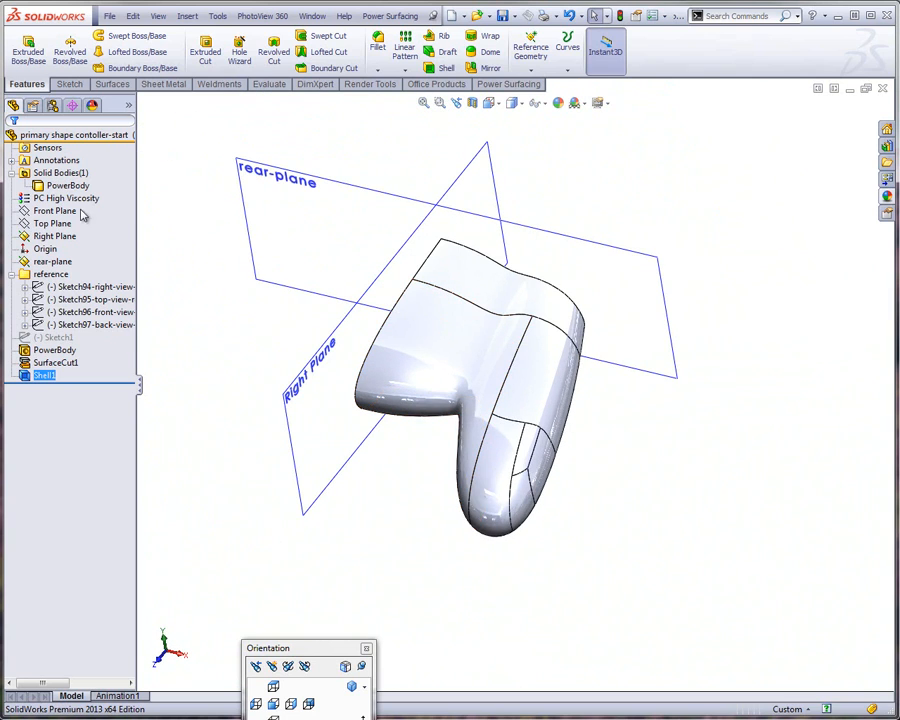
left_click(54, 225)
right_click(224, 242)
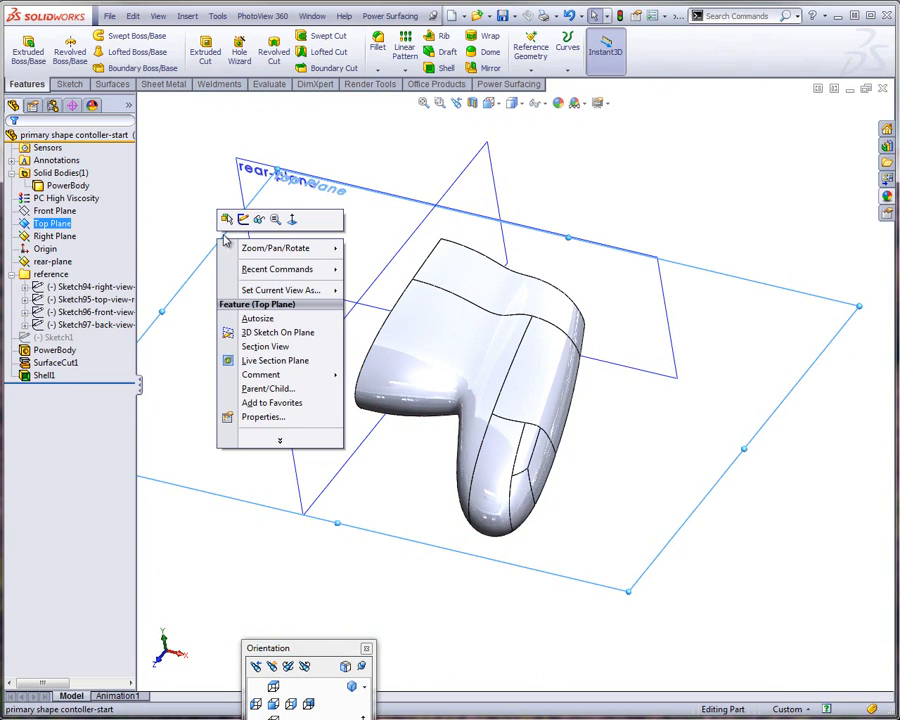
left_click(243, 220)
left_click(273, 687)
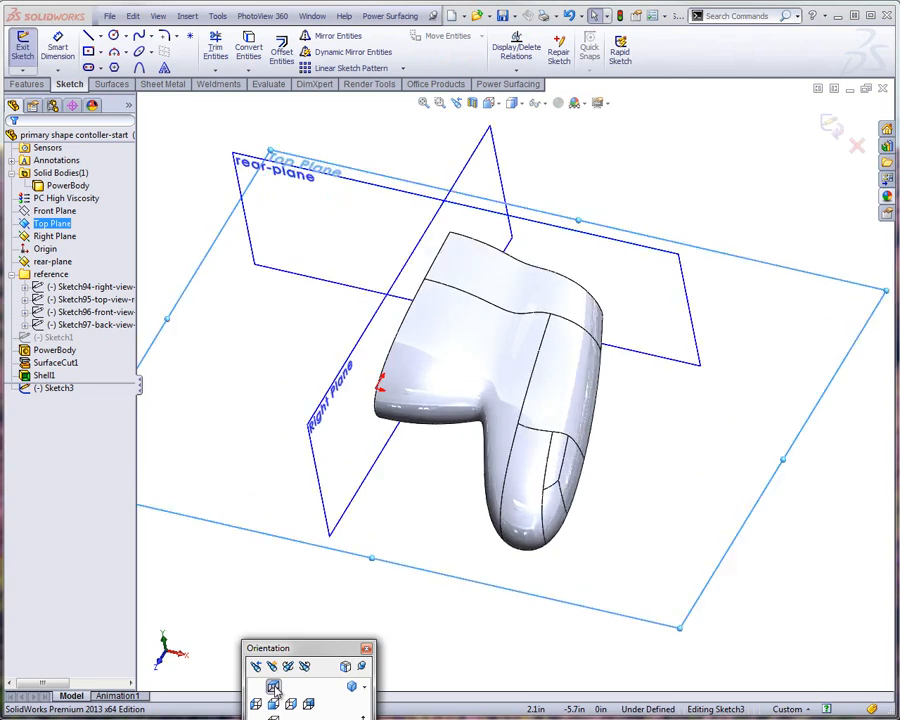
scroll(650, 260, "down", 3)
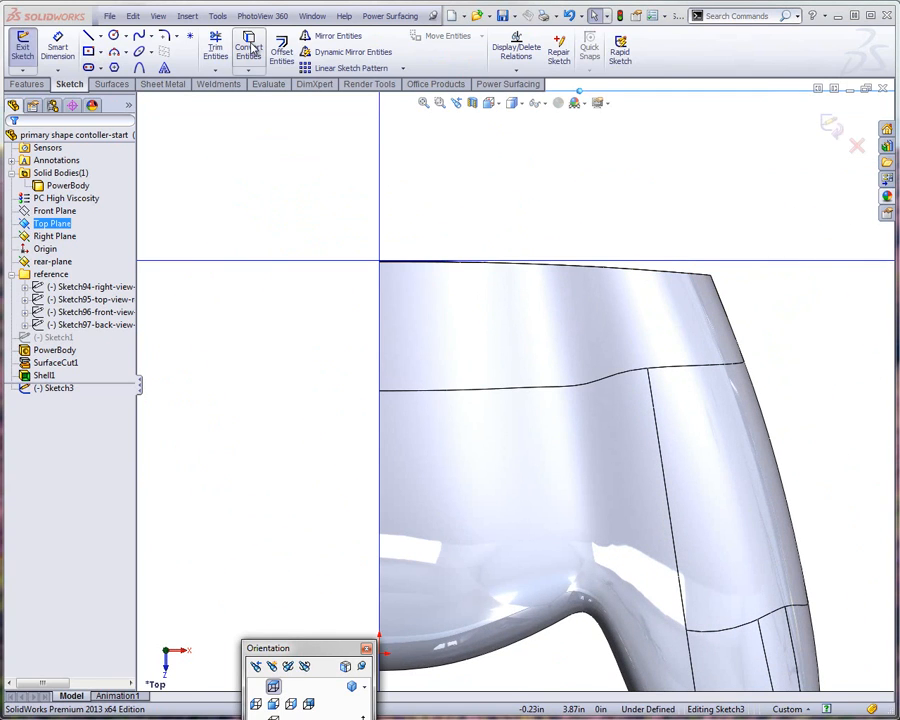
left_click(114, 36)
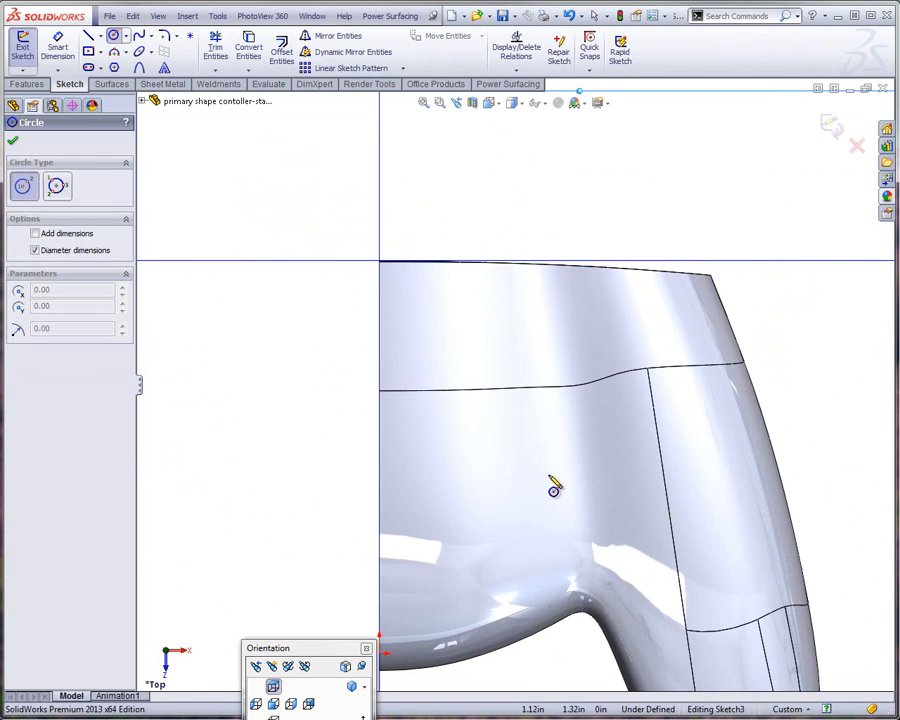
left_click(540, 465)
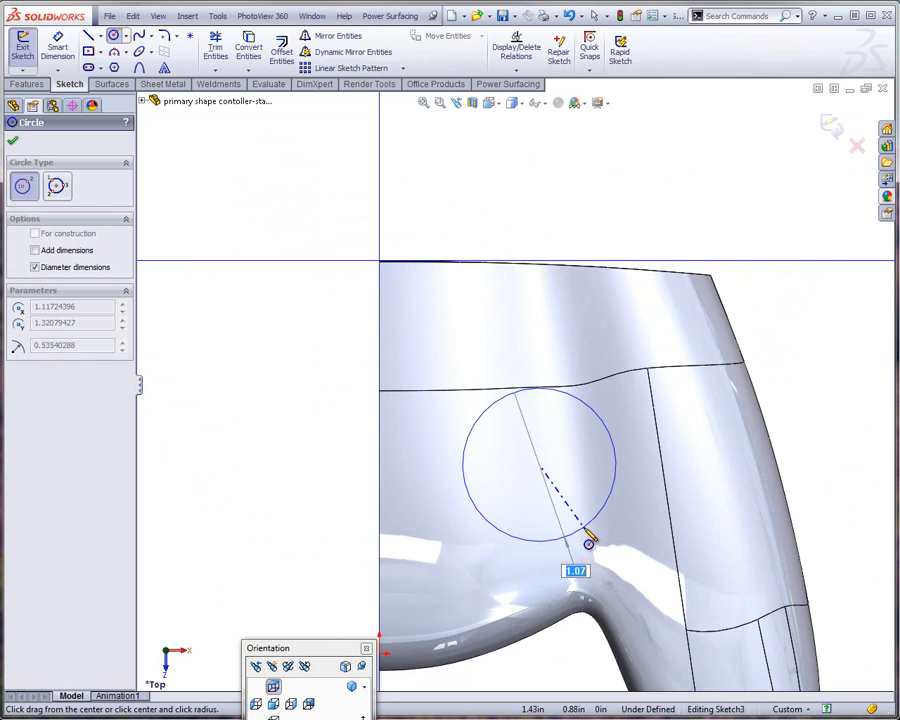
left_click(589, 541)
Cut-extrude the circle with the Mid Plane end condition, deep enough to pierce the upper wall of the shelled body
mouse_move(360, 405)
middle_mouse_down()
mouse_move(347, 254)
mouse_move(300, 240)
middle_mouse_up()
left_click(28, 84)
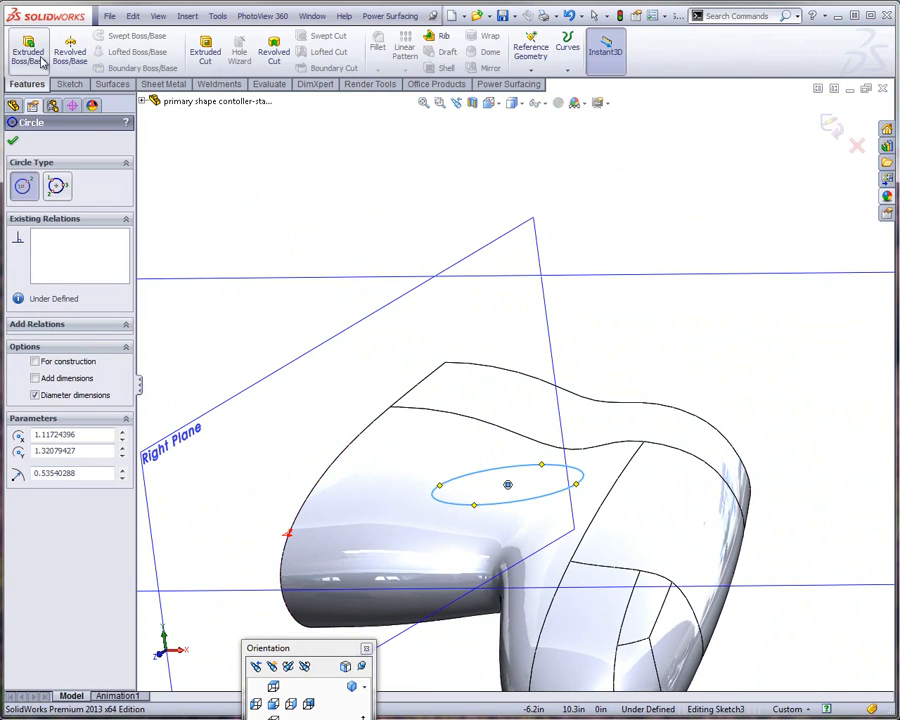
left_click(207, 52)
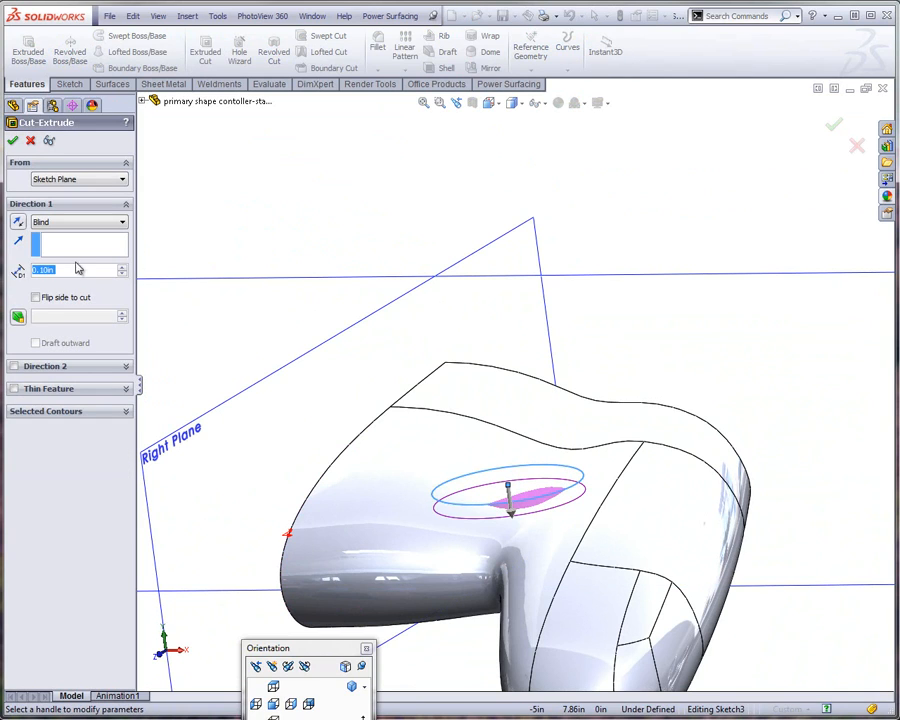
left_click(71, 223)
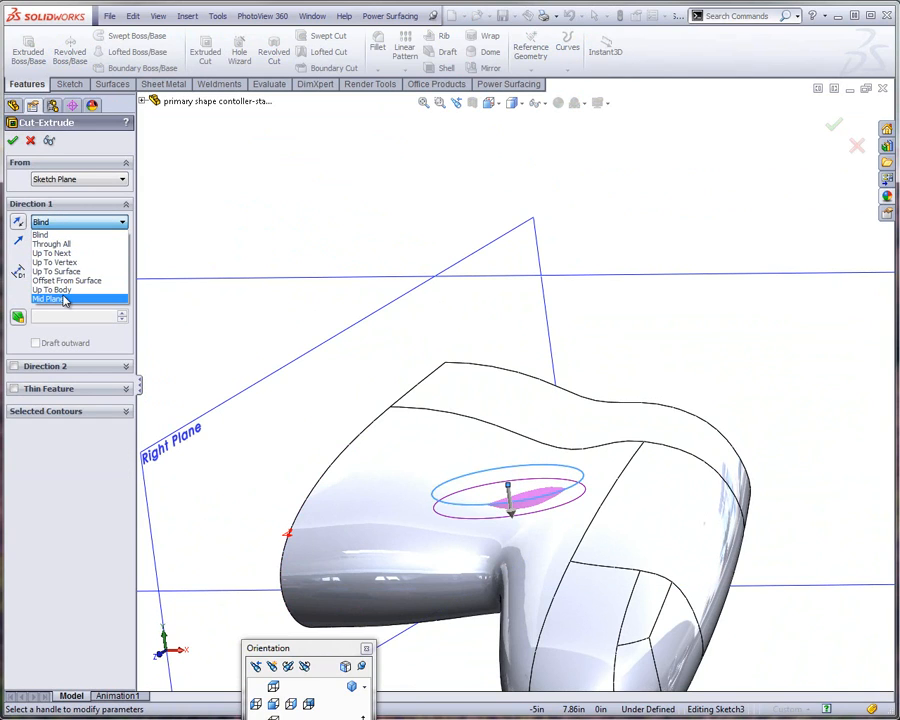
left_click(64, 299)
left_click_drag(520, 515, 522, 533)
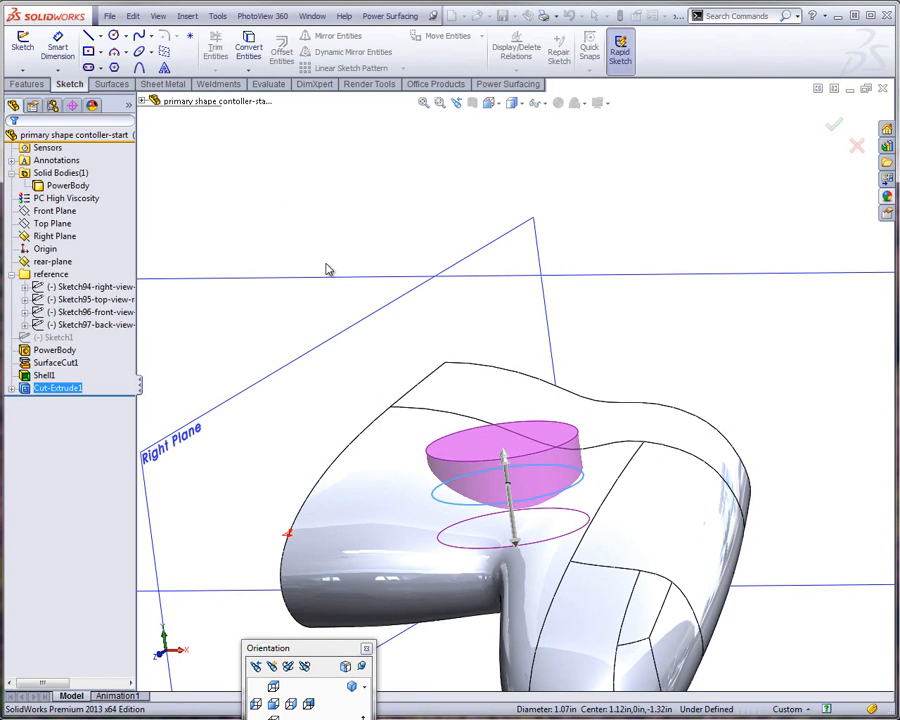
mouse_move(314, 342)
middle_mouse_down()
mouse_move(390, 450)
mouse_move(468, 466)
mouse_move(367, 462)
mouse_move(313, 297)
mouse_move(356, 293)
mouse_move(221, 380)
middle_mouse_up()
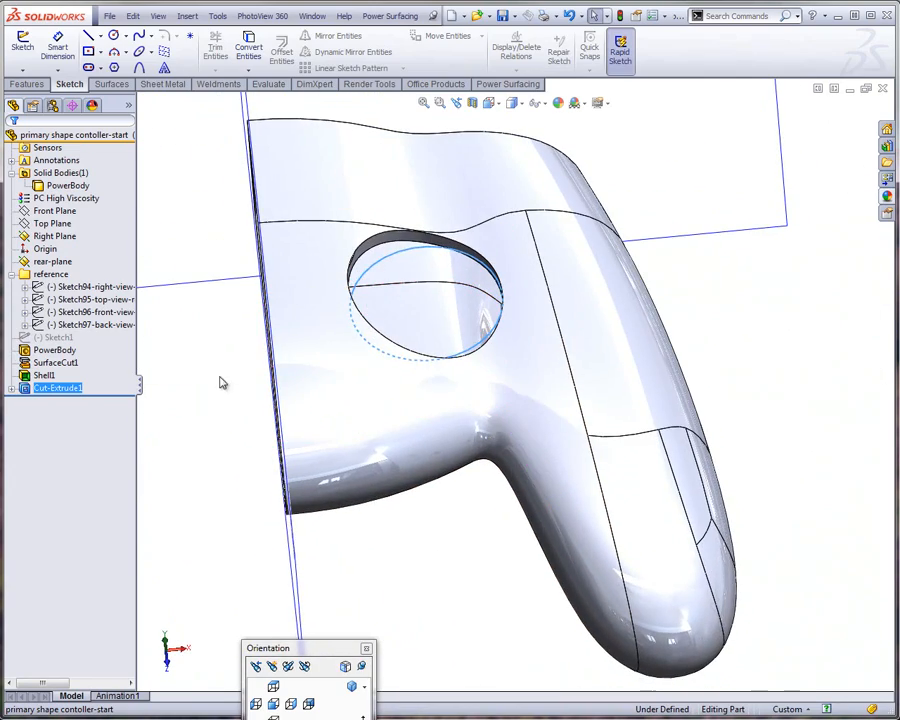
left_click(225, 382)
middle_click_drag(209, 423, 166, 267)
Edit the PowerBody feature, raise the single vertex on top of the body above the grip, and accept to rebuild the part
left_click(55, 351)
right_click(56, 352)
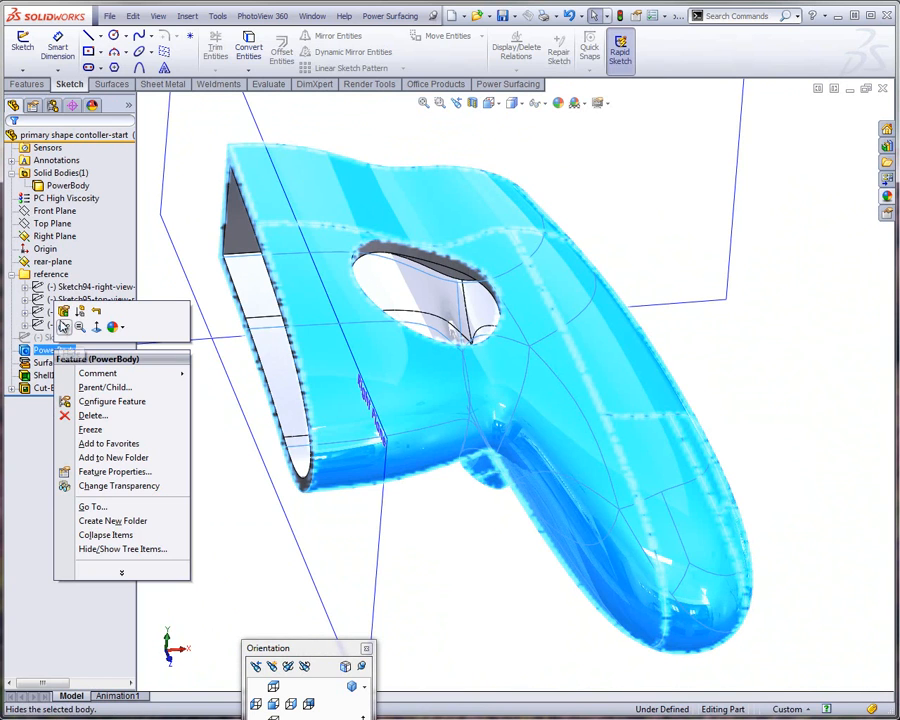
left_click(64, 314)
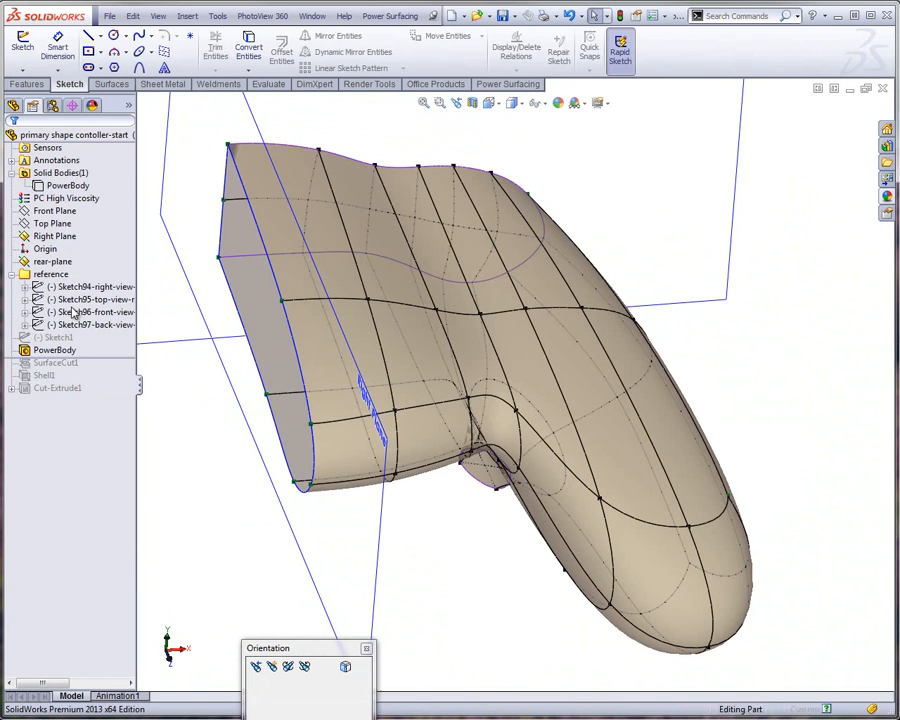
middle_click_drag(462, 366, 378, 305)
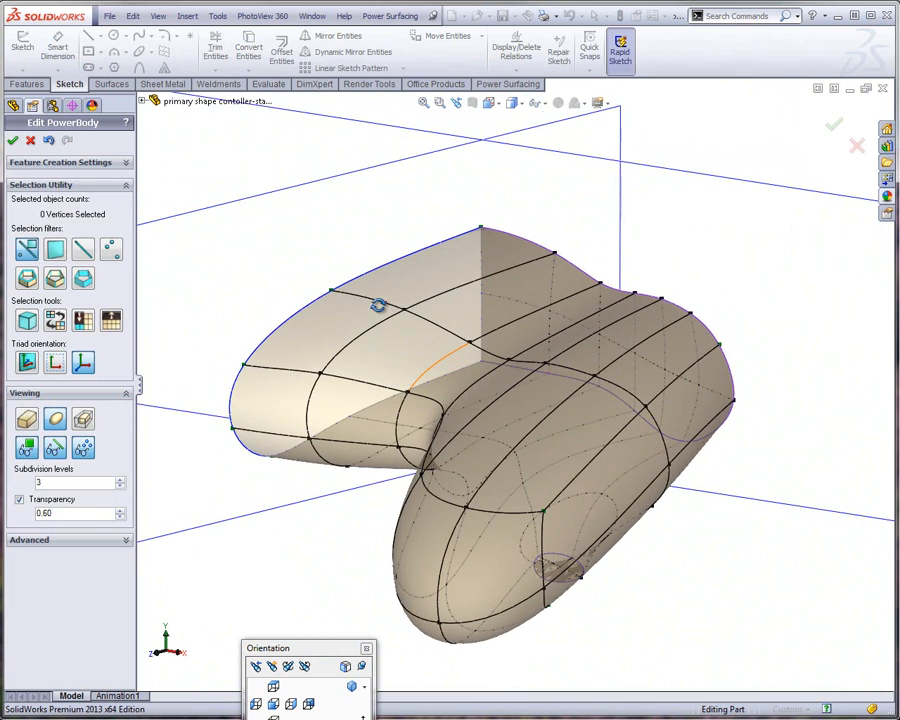
left_click(565, 410)
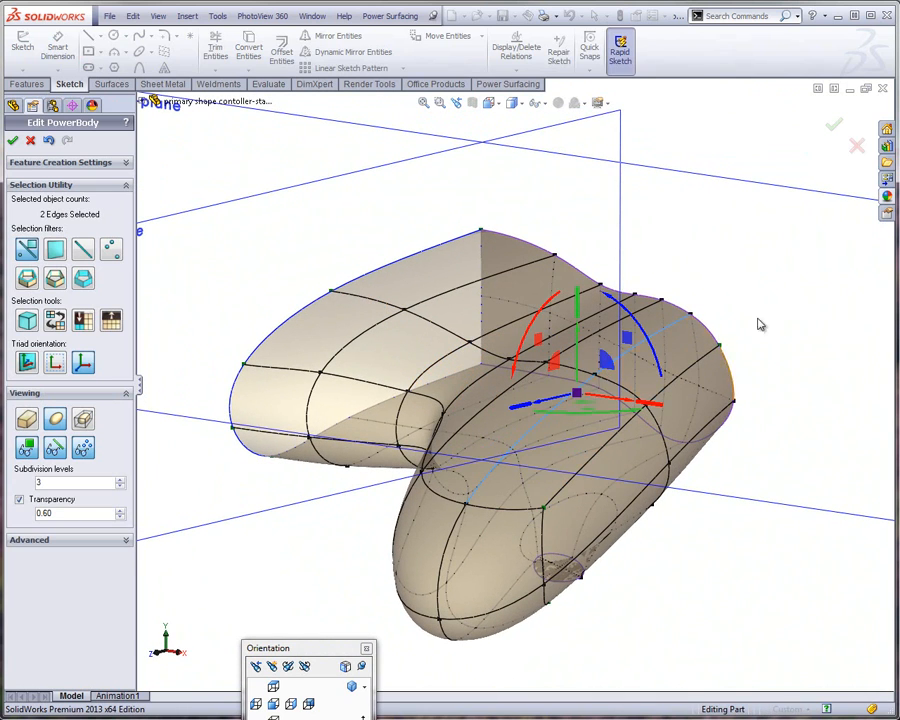
left_click(759, 322)
left_click(597, 376)
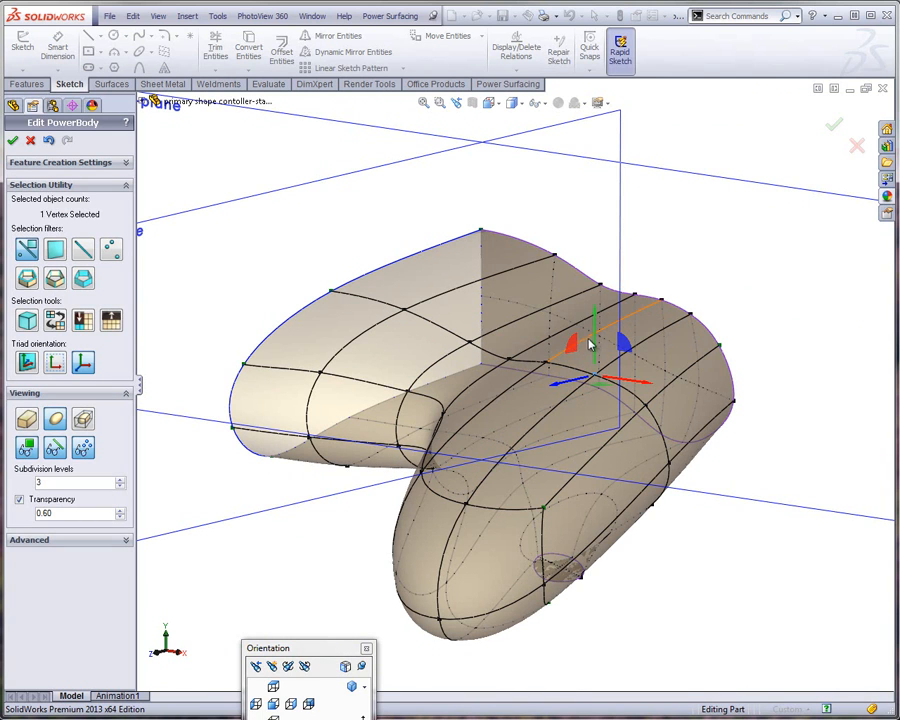
left_click_drag(596, 341, 596, 313)
middle_click_drag(533, 433, 266, 221)
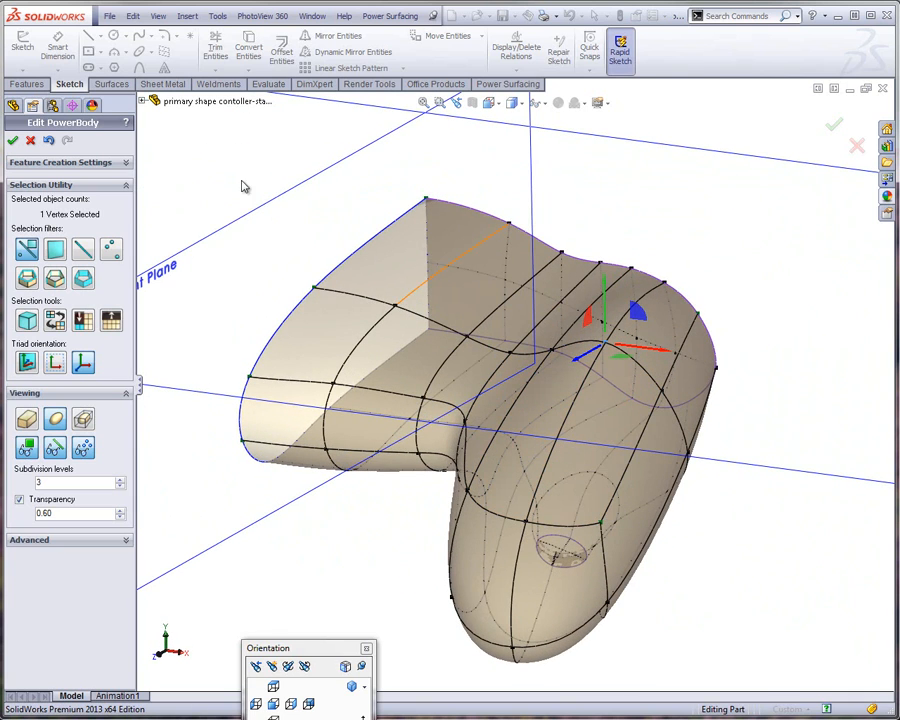
left_click(13, 141)
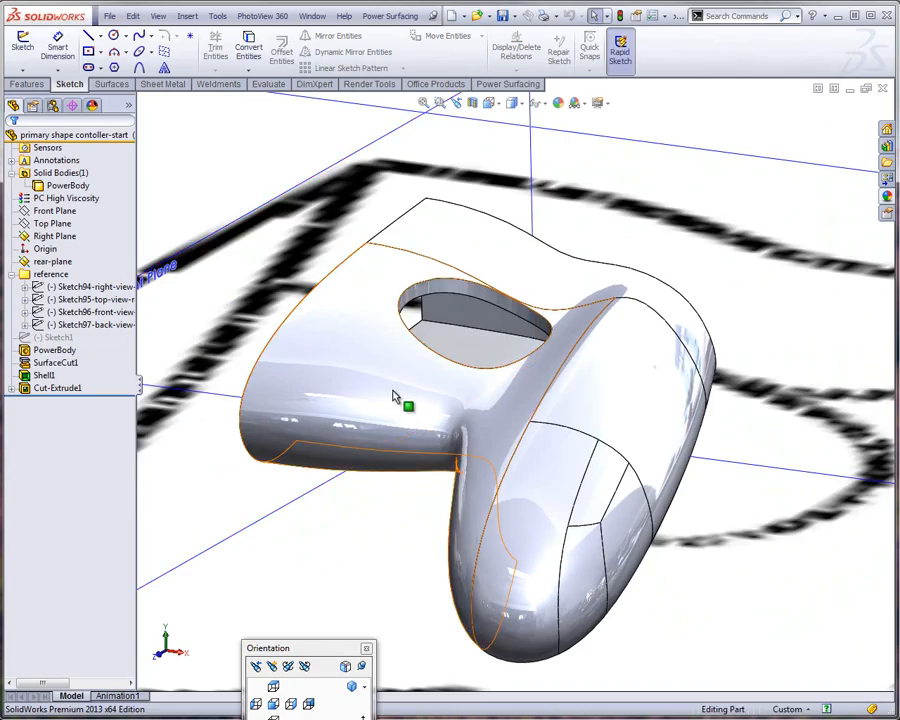
middle_click_drag(396, 394, 456, 448)
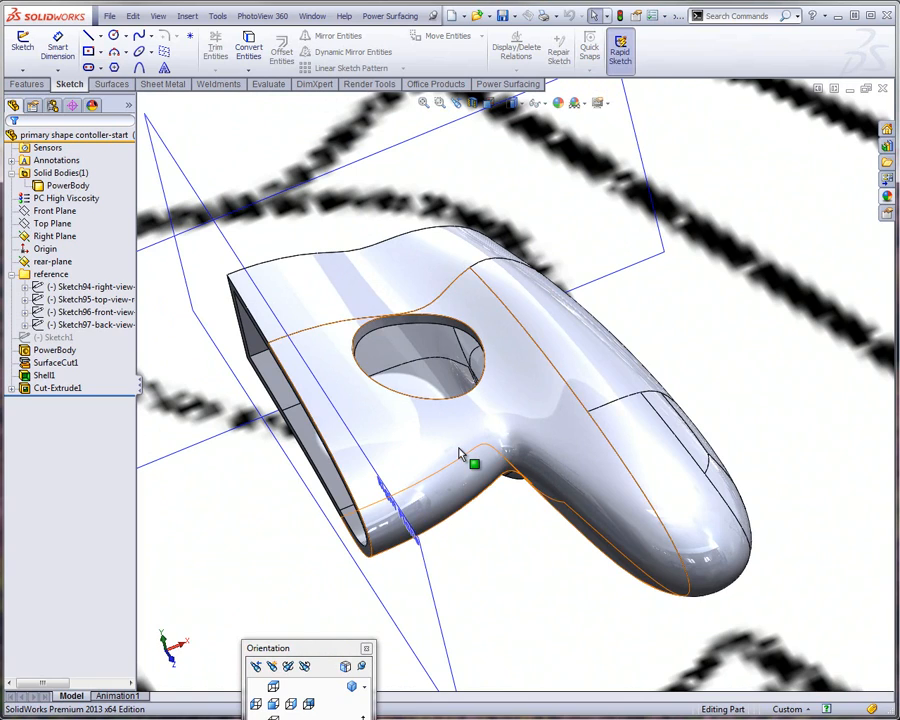